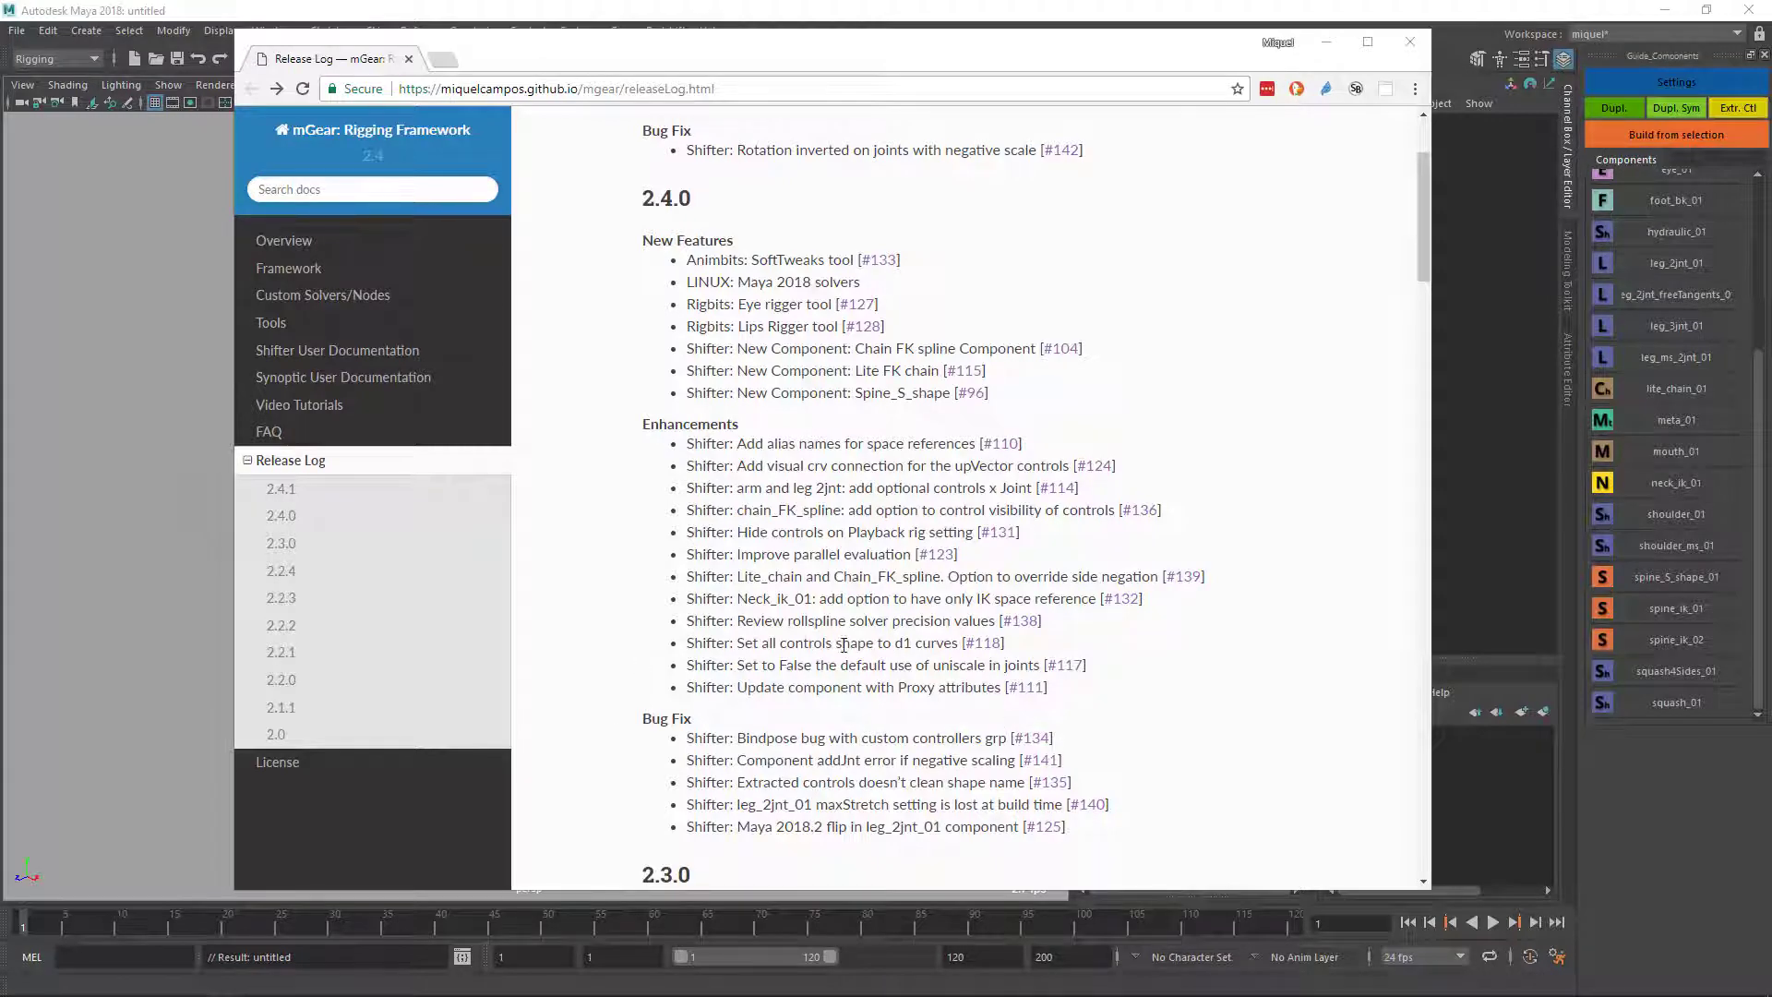
# Switch from the mGear release log in the browser to the untitled Autodesk Maya scene.
pyautogui.click(696, 554)
pyautogui.hotkey('alt', 'Tab')
pyautogui.hotkey('alt', 'Tab')
pyautogui.hotkey('alt', 'Tab')
pyautogui.hotkey('alt', 'Tab')
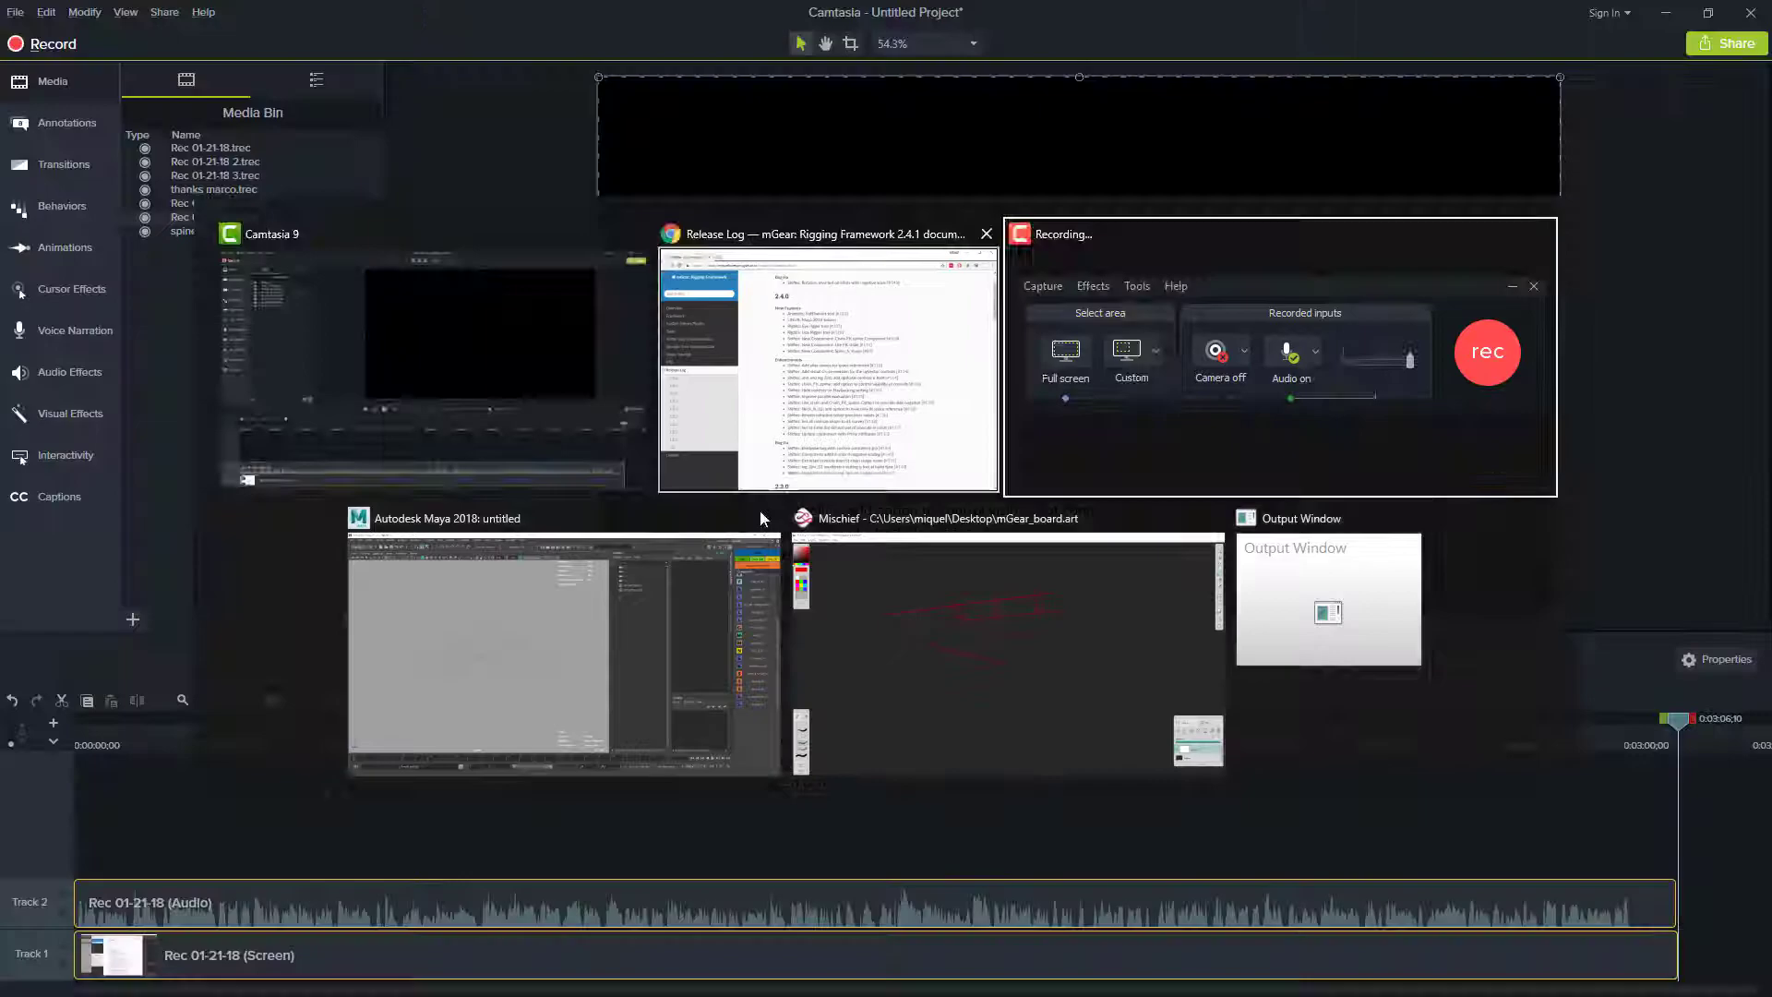
pyautogui.click(629, 651)
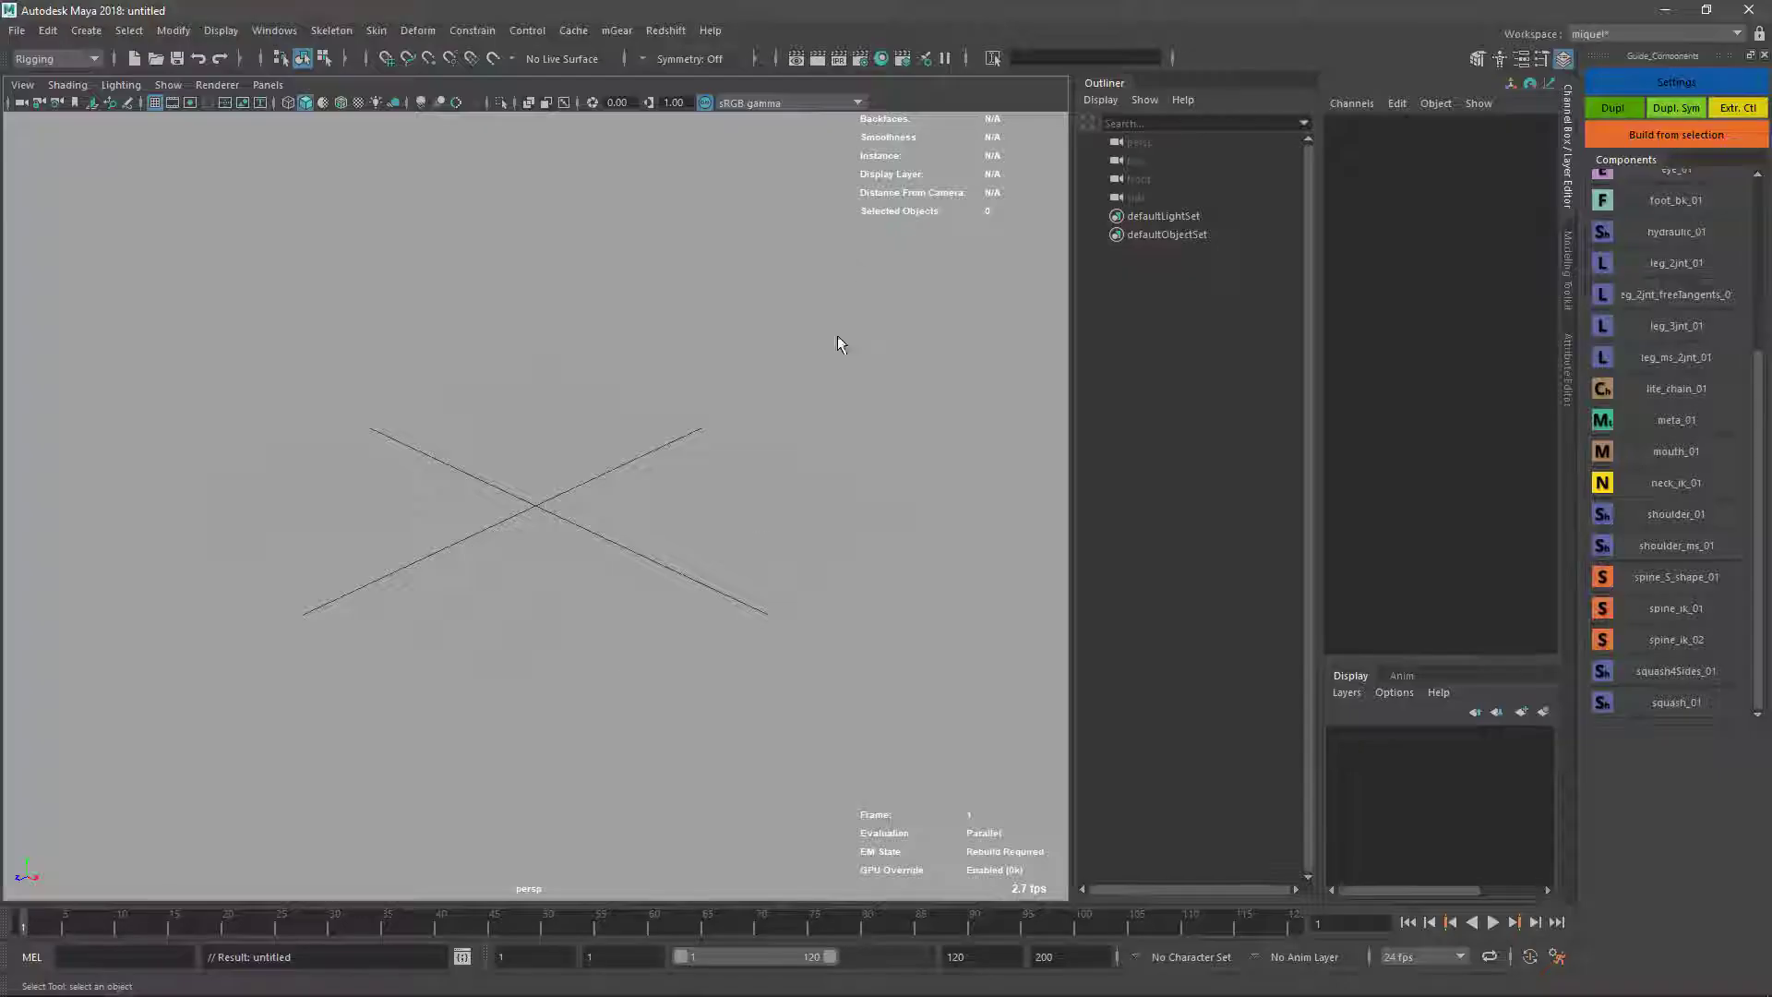
# Import the Shifter biped guide and build the full rig from its guide root.
pyautogui.click(620, 37)
pyautogui.moveTo(701, 63)
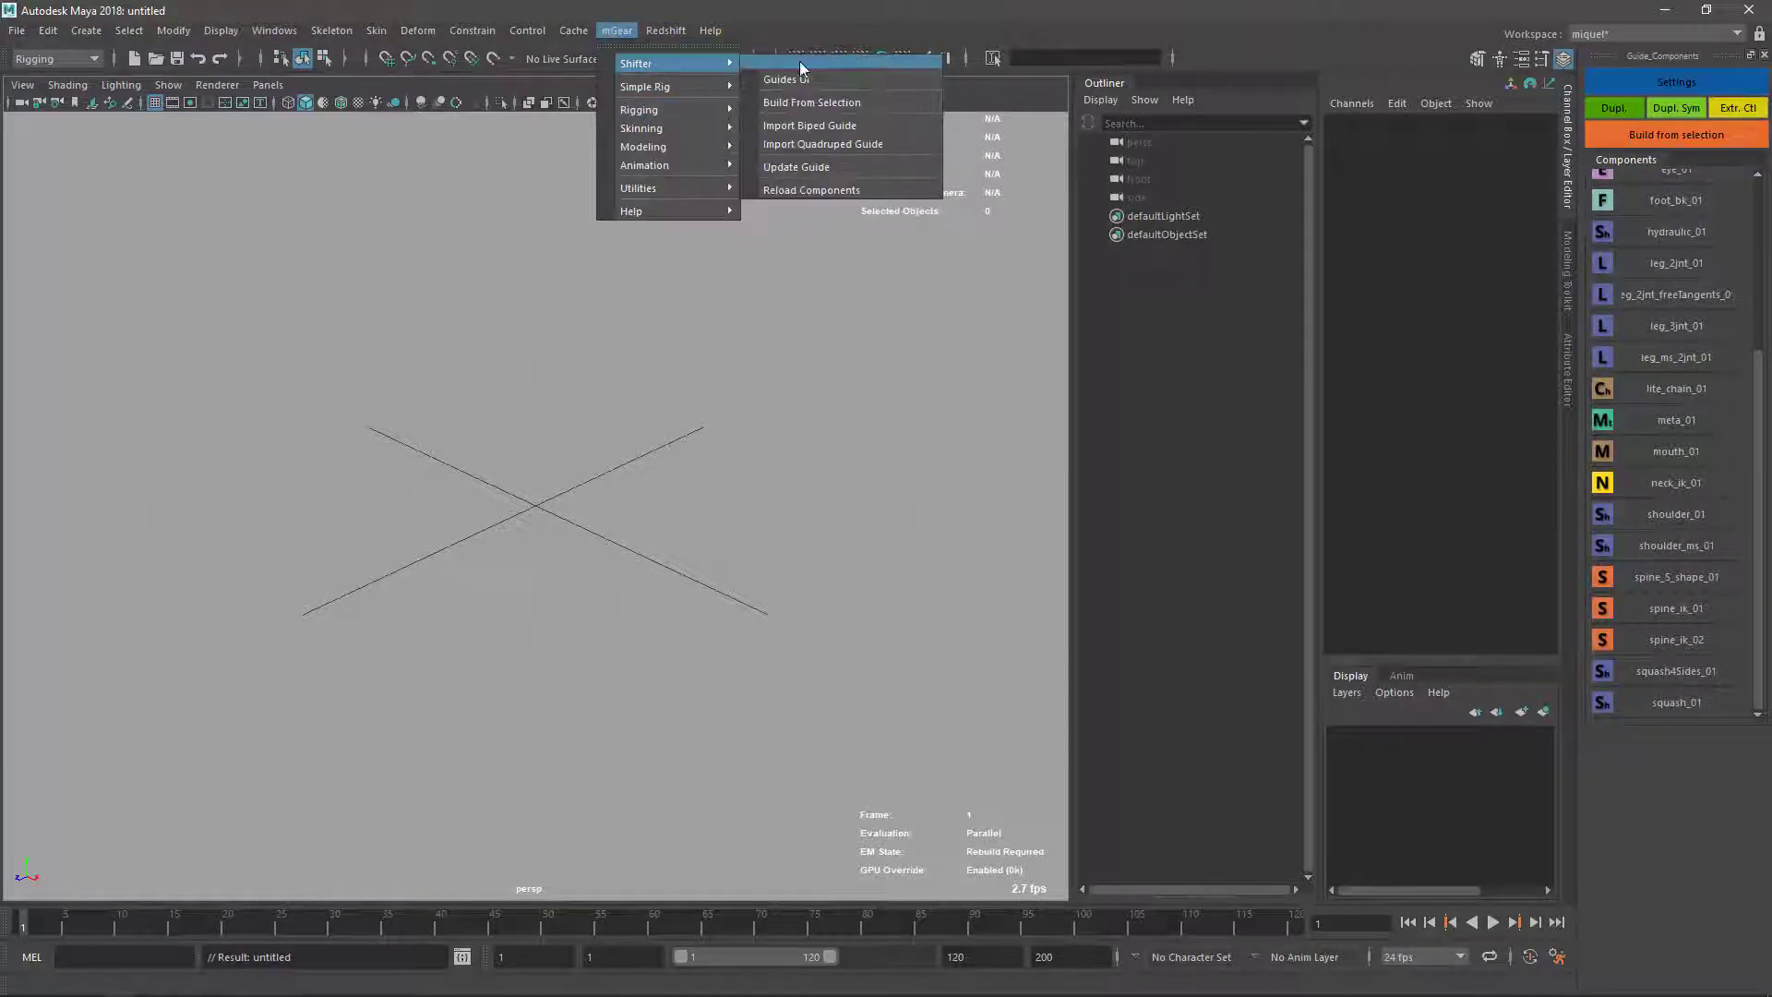
pyautogui.click(840, 129)
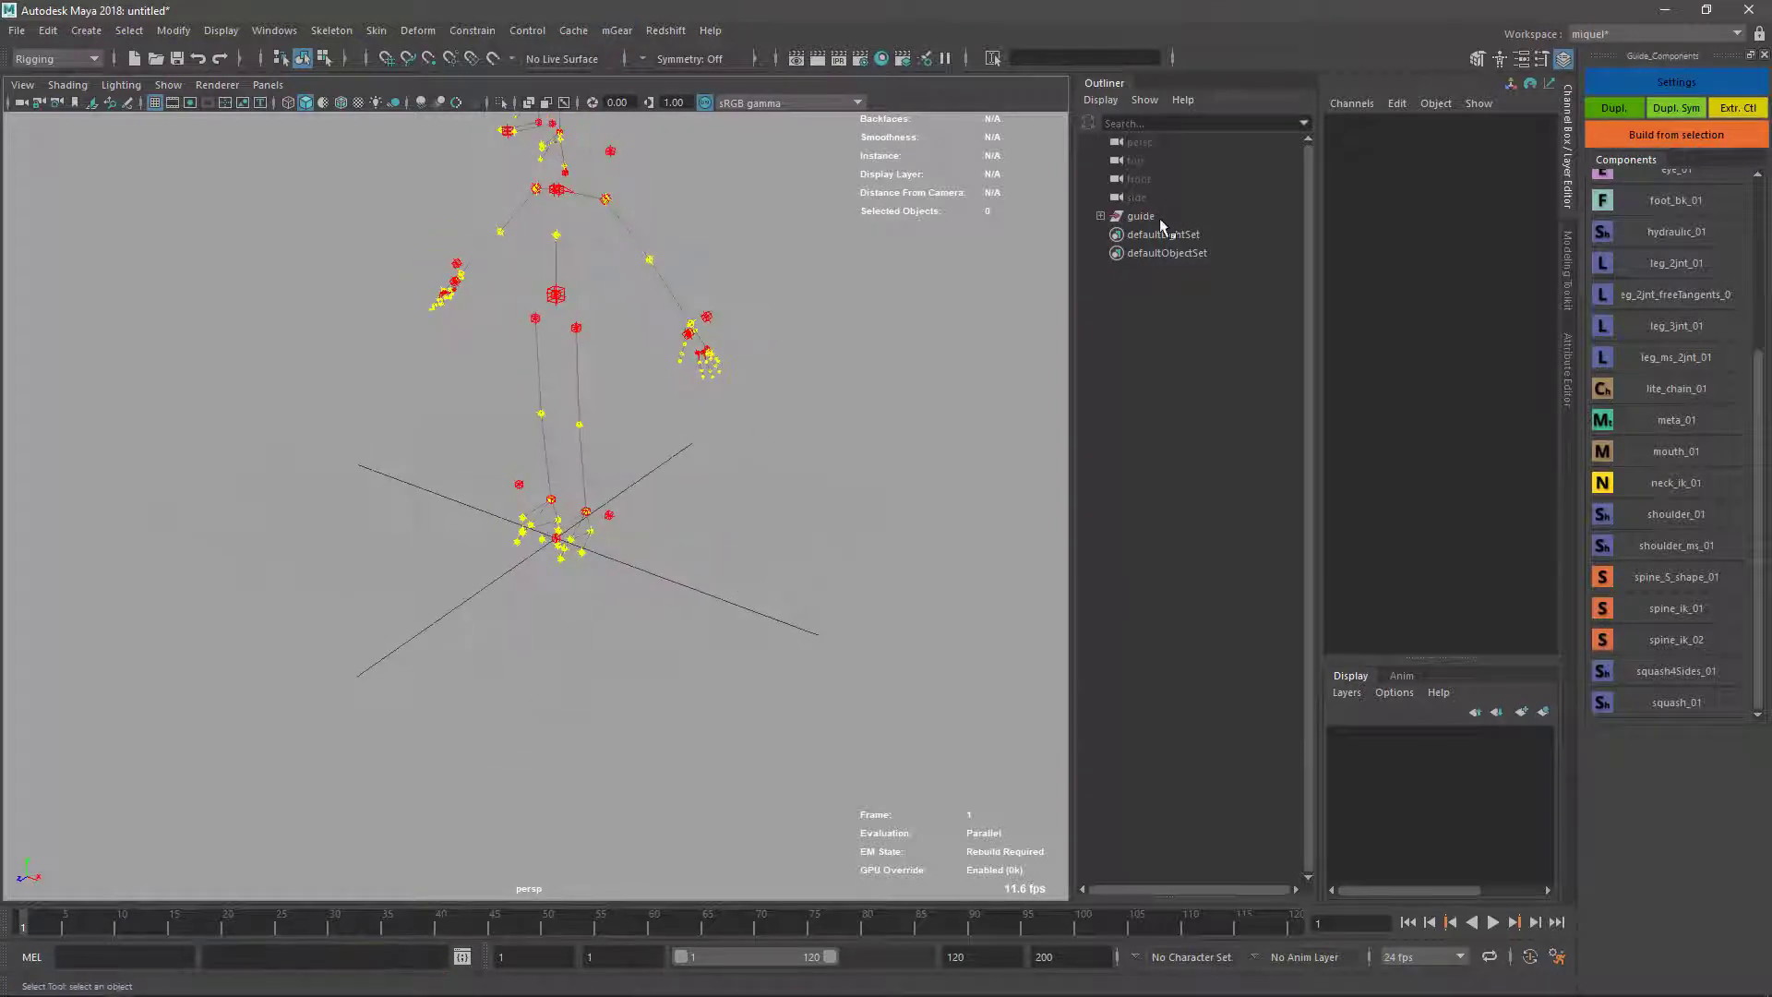
pyautogui.click(1156, 217)
pyautogui.hotkey('ctrl', 'b')
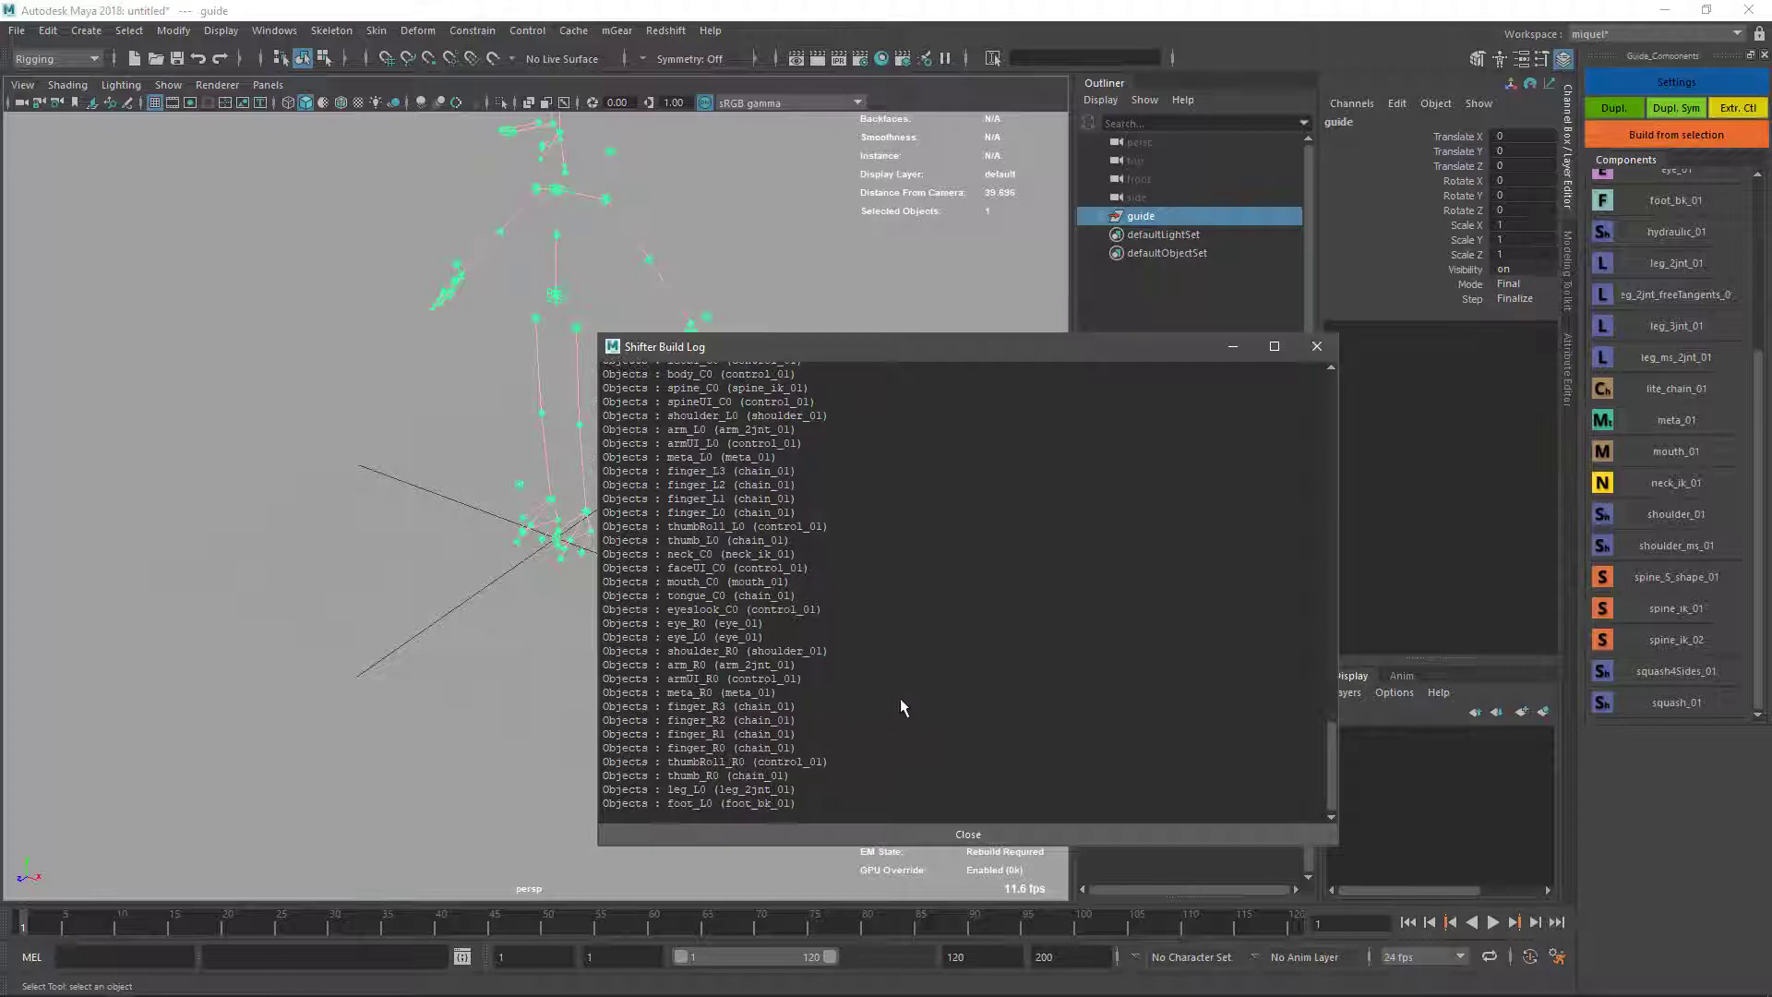
# Switch to the release log, highlight the entry "Add alias names for space references", and return to Maya.
pyautogui.hotkey('alt', 'Tab')
pyautogui.click(1198, 440)
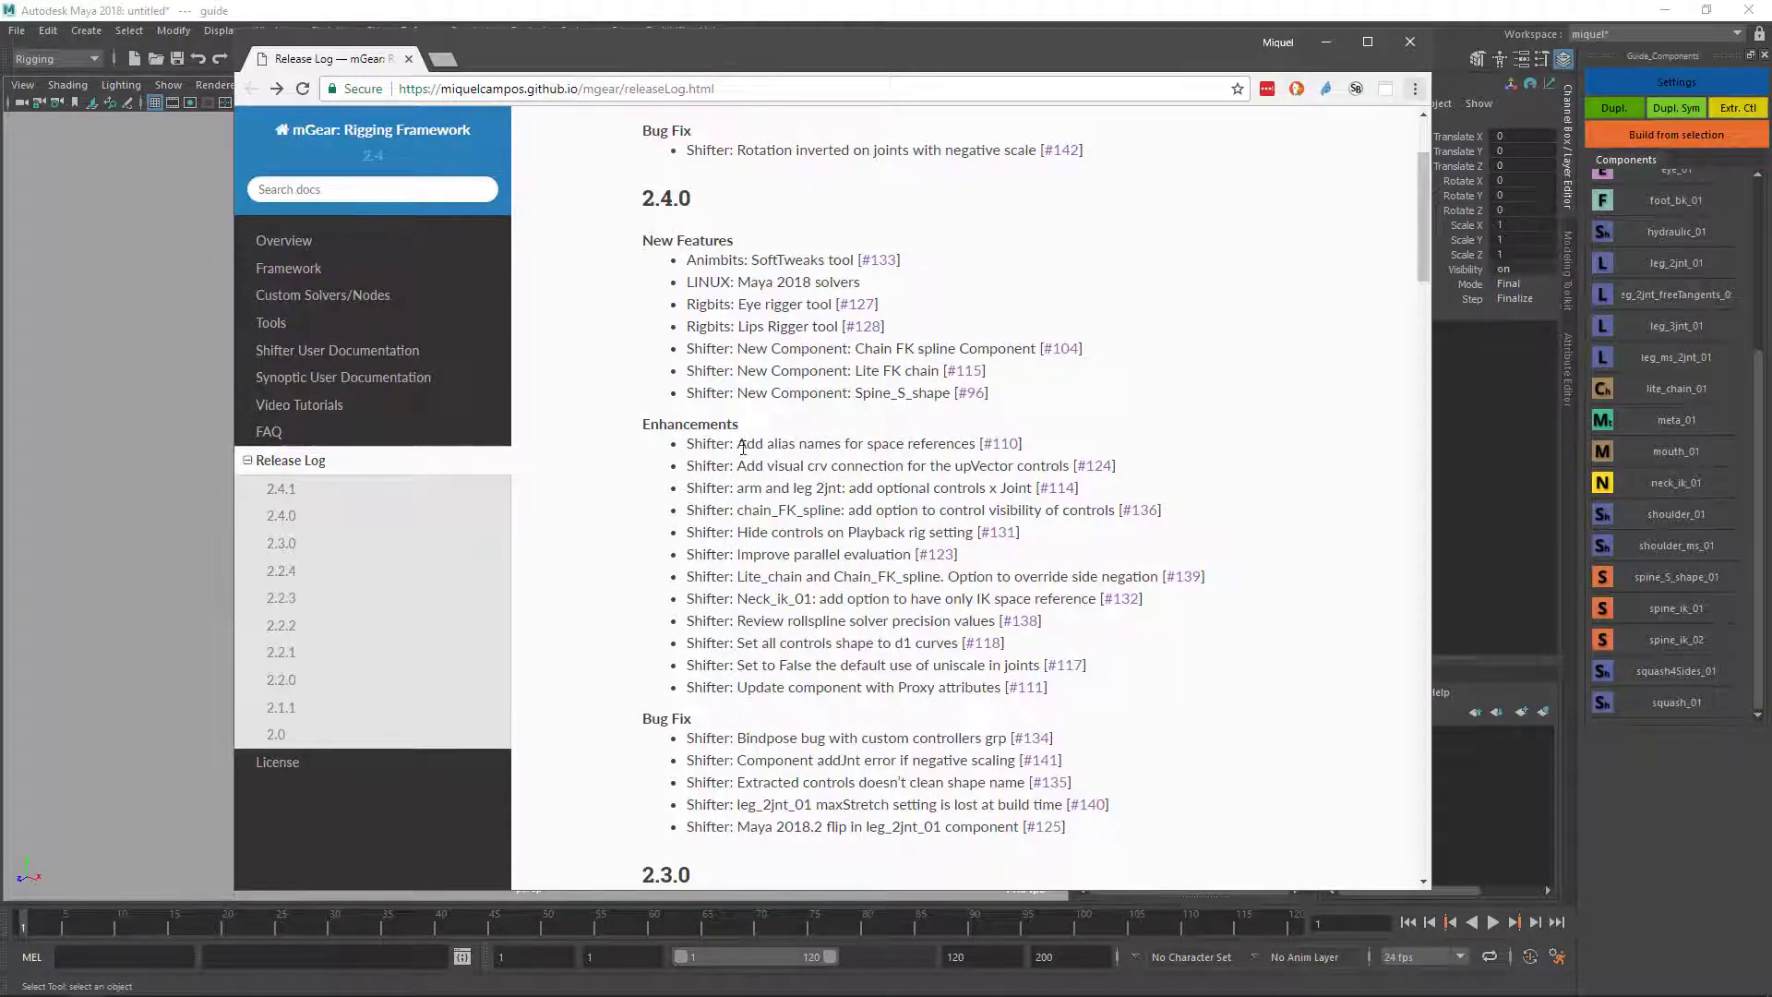
pyautogui.moveTo(738, 446); pyautogui.dragTo(977, 447)
pyautogui.hotkey('alt', 'Tab')
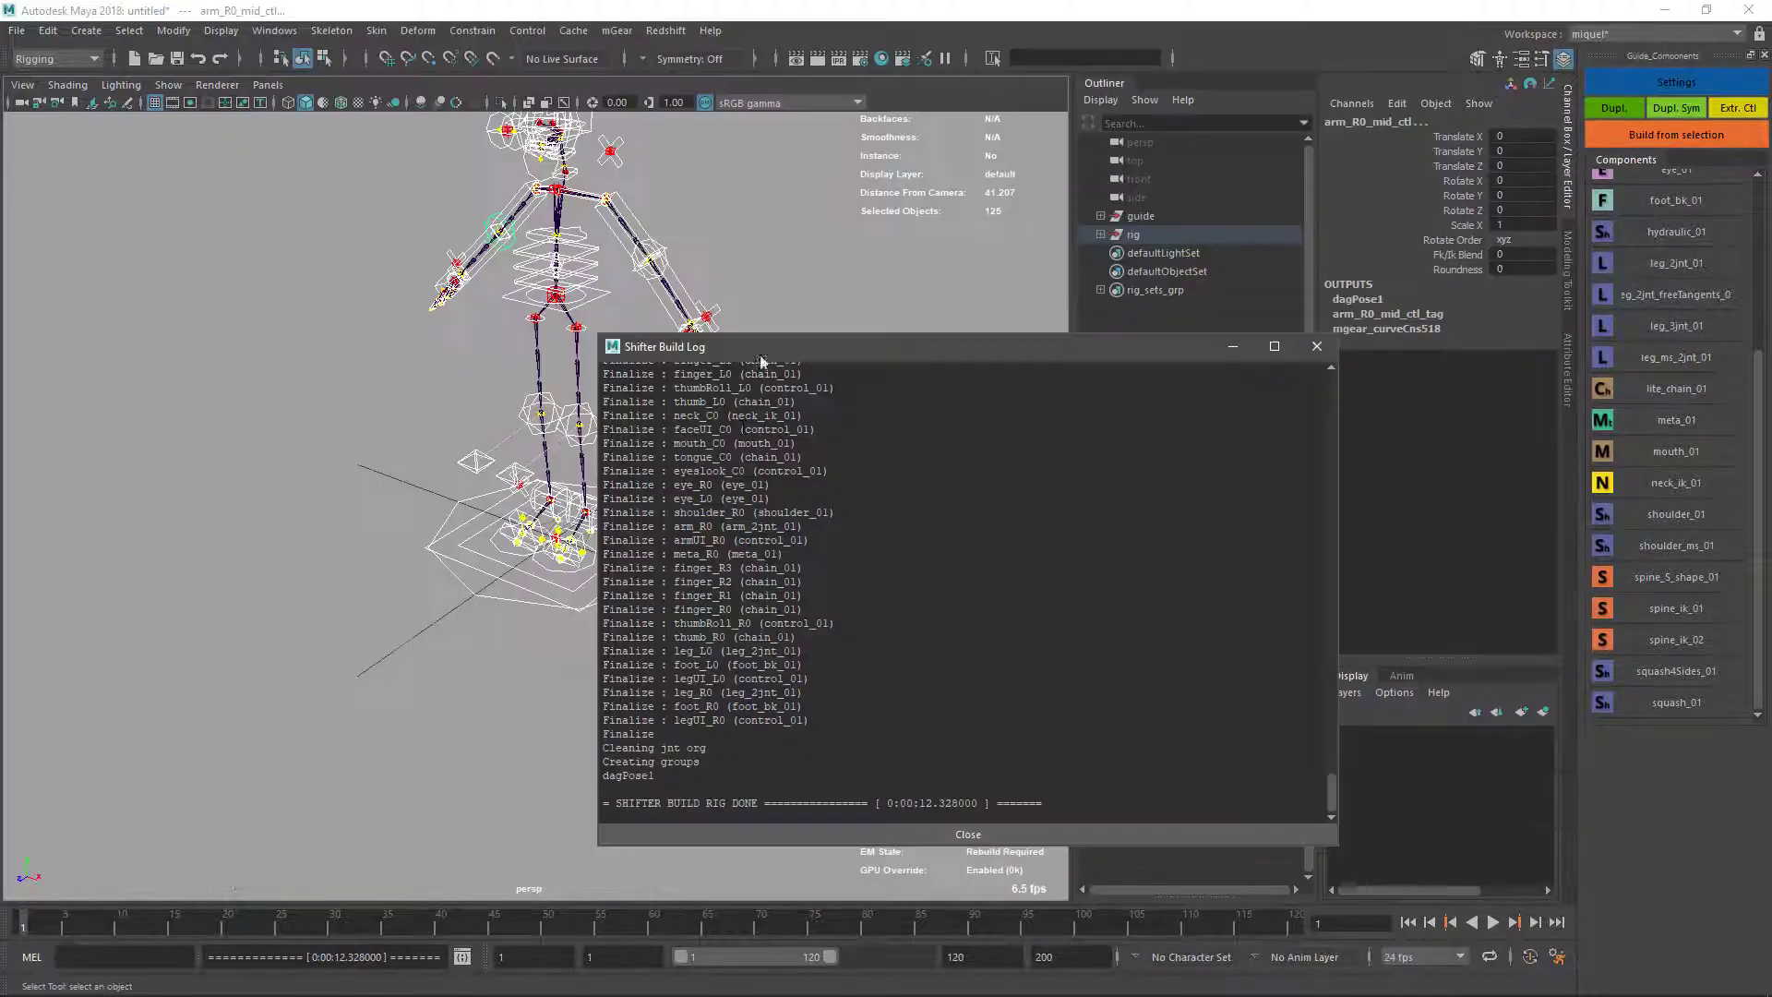
# Minimise the build log, widen the channel area, and list the IK Ref spaces of the left arm UI control.
pyautogui.moveTo(965, 349); pyautogui.dragTo(1275, 351)
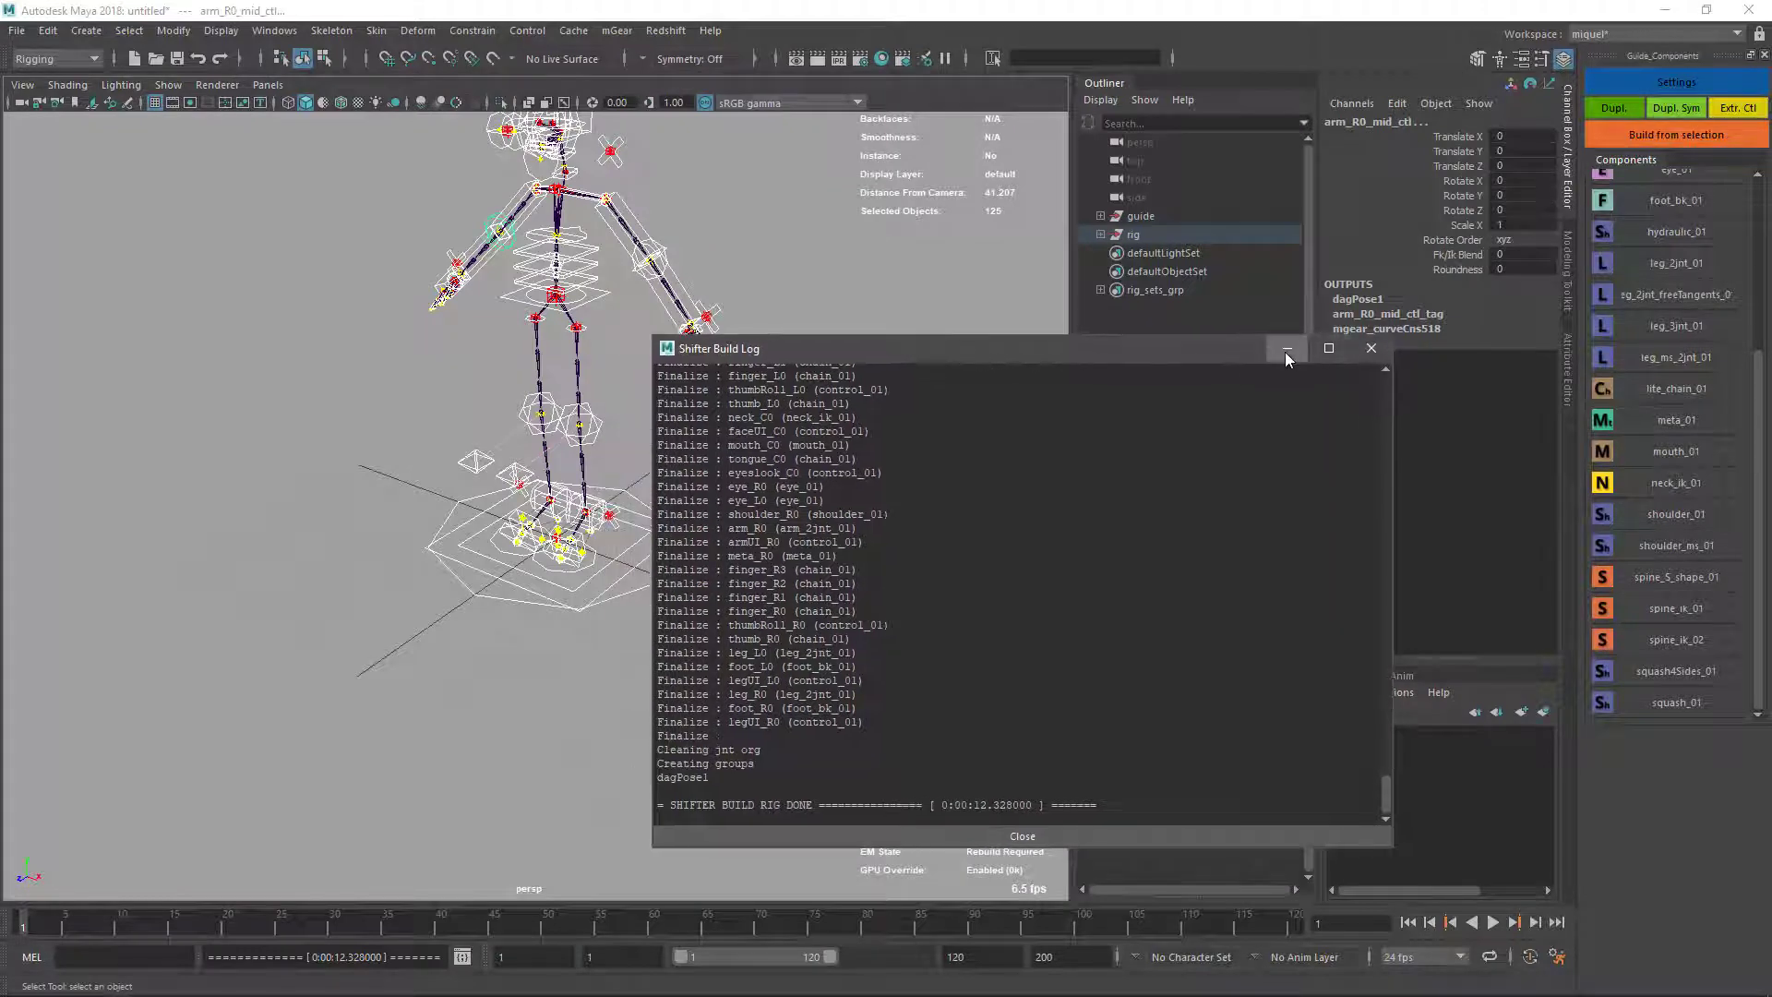
pyautogui.click(1286, 352)
pyautogui.scroll(5, 652, 435)
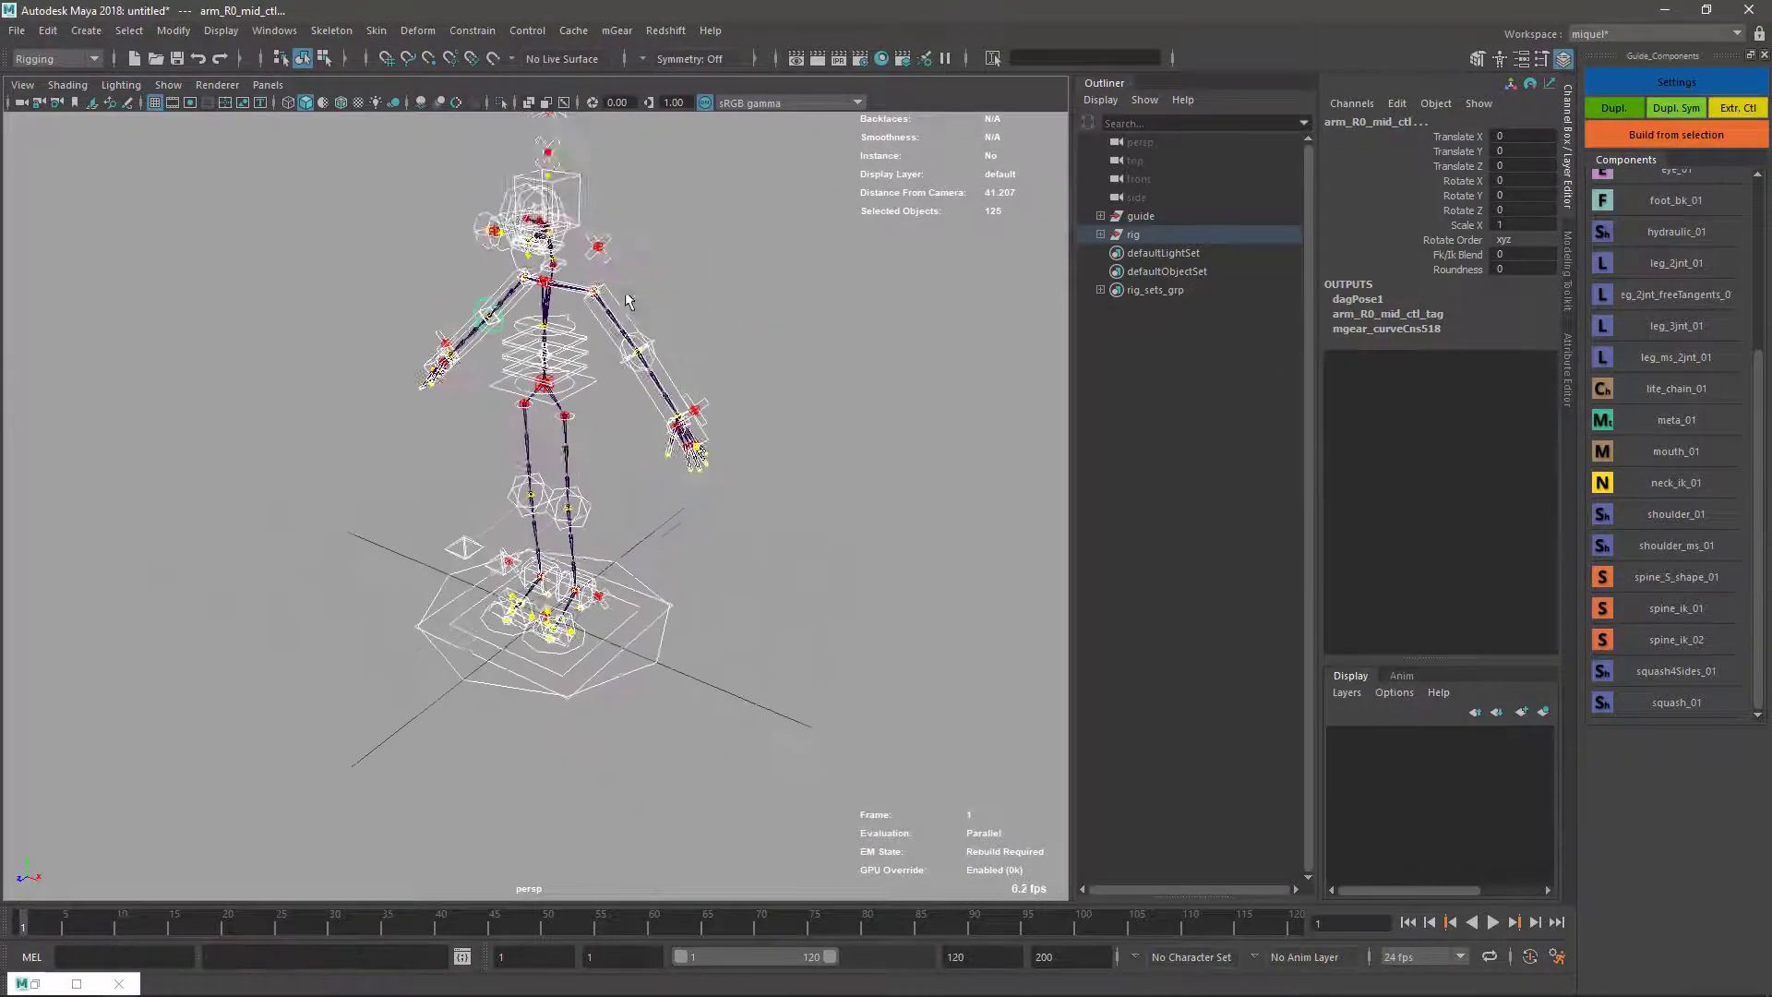
pyautogui.scroll(2, 652, 435)
pyautogui.click(799, 348)
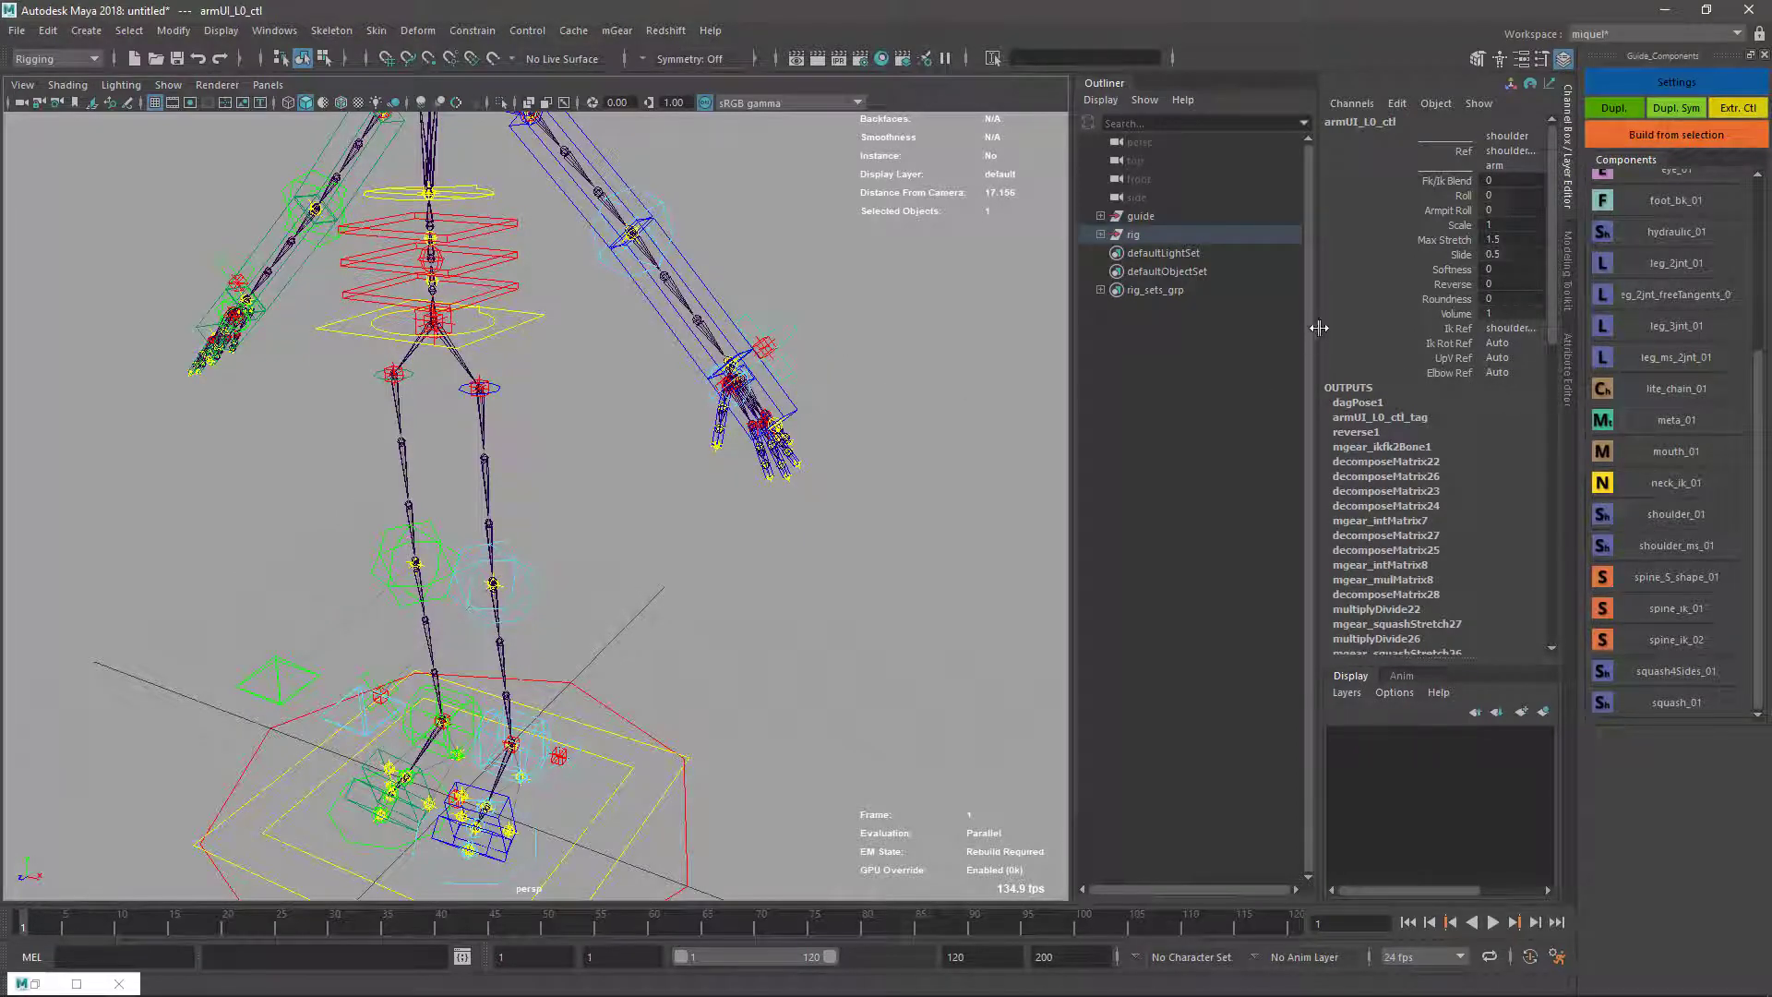
pyautogui.moveTo(1320, 328); pyautogui.dragTo(1282, 346)
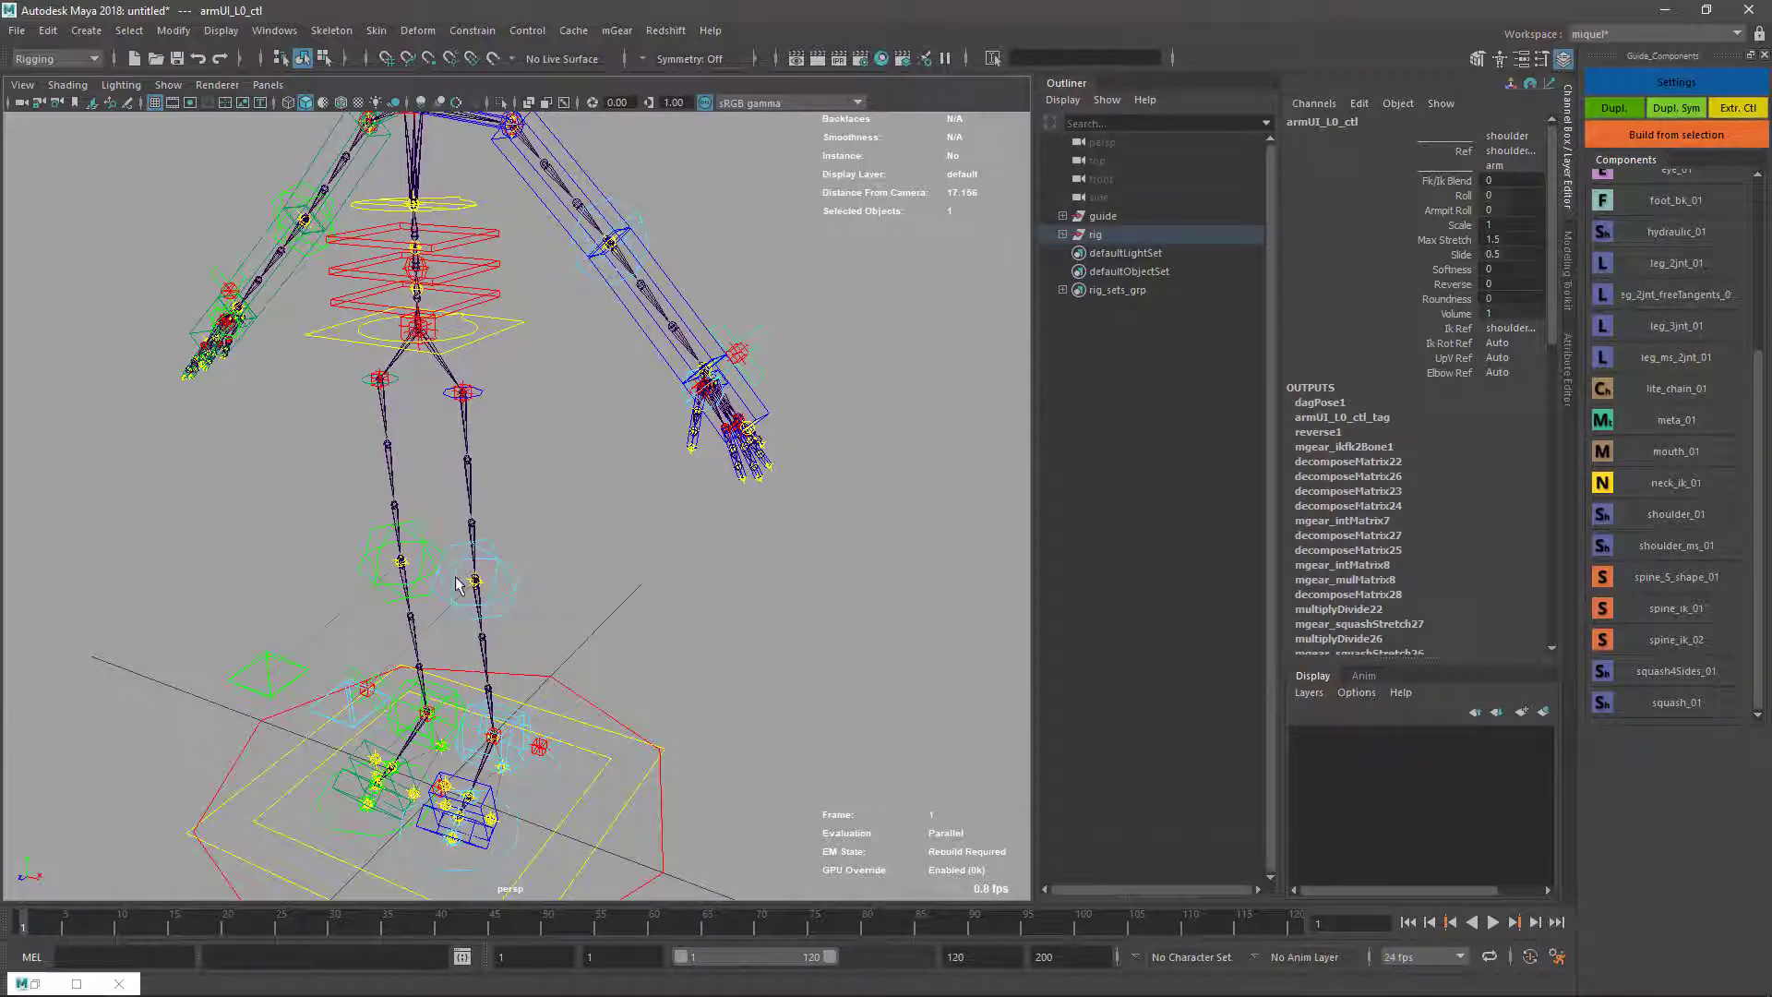
pyautogui.click(1532, 329)
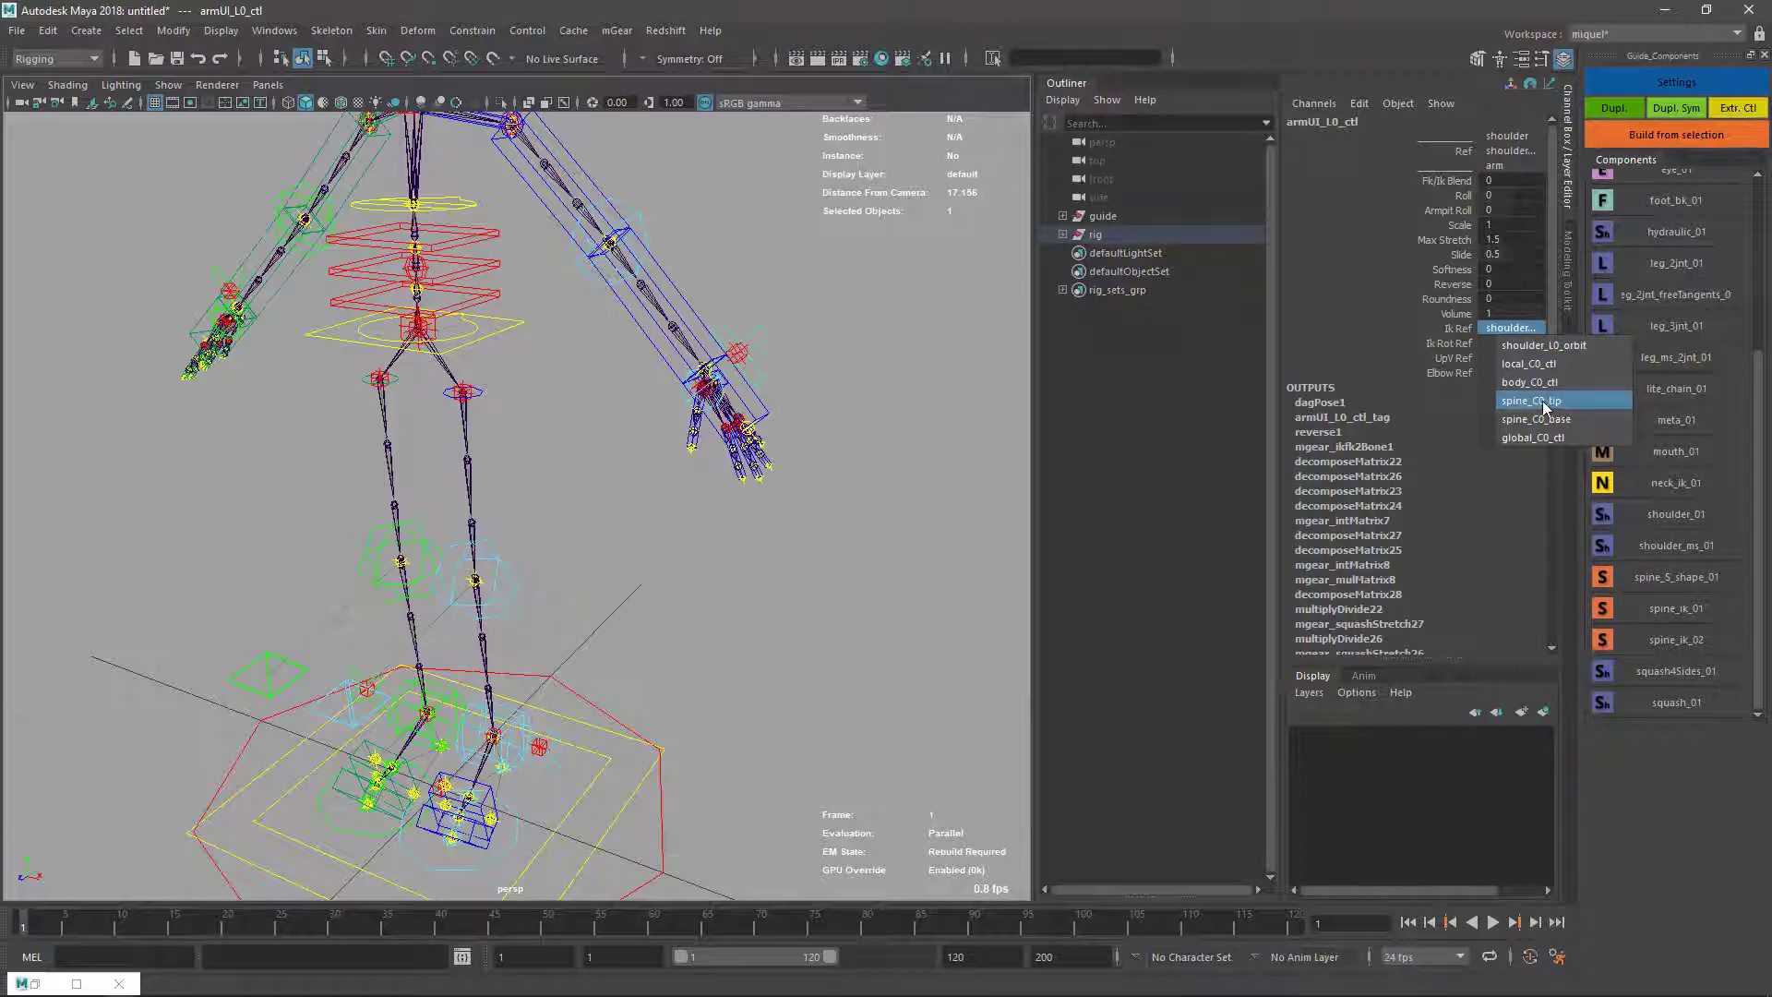
# Isolate the guide, inspect the spine's end locator, and return to the full scene display.
pyautogui.keyDown('alt'); pyautogui.moveTo(481, 270); pyautogui.dragTo(602, 408, button='middle'); pyautogui.keyUp('alt')
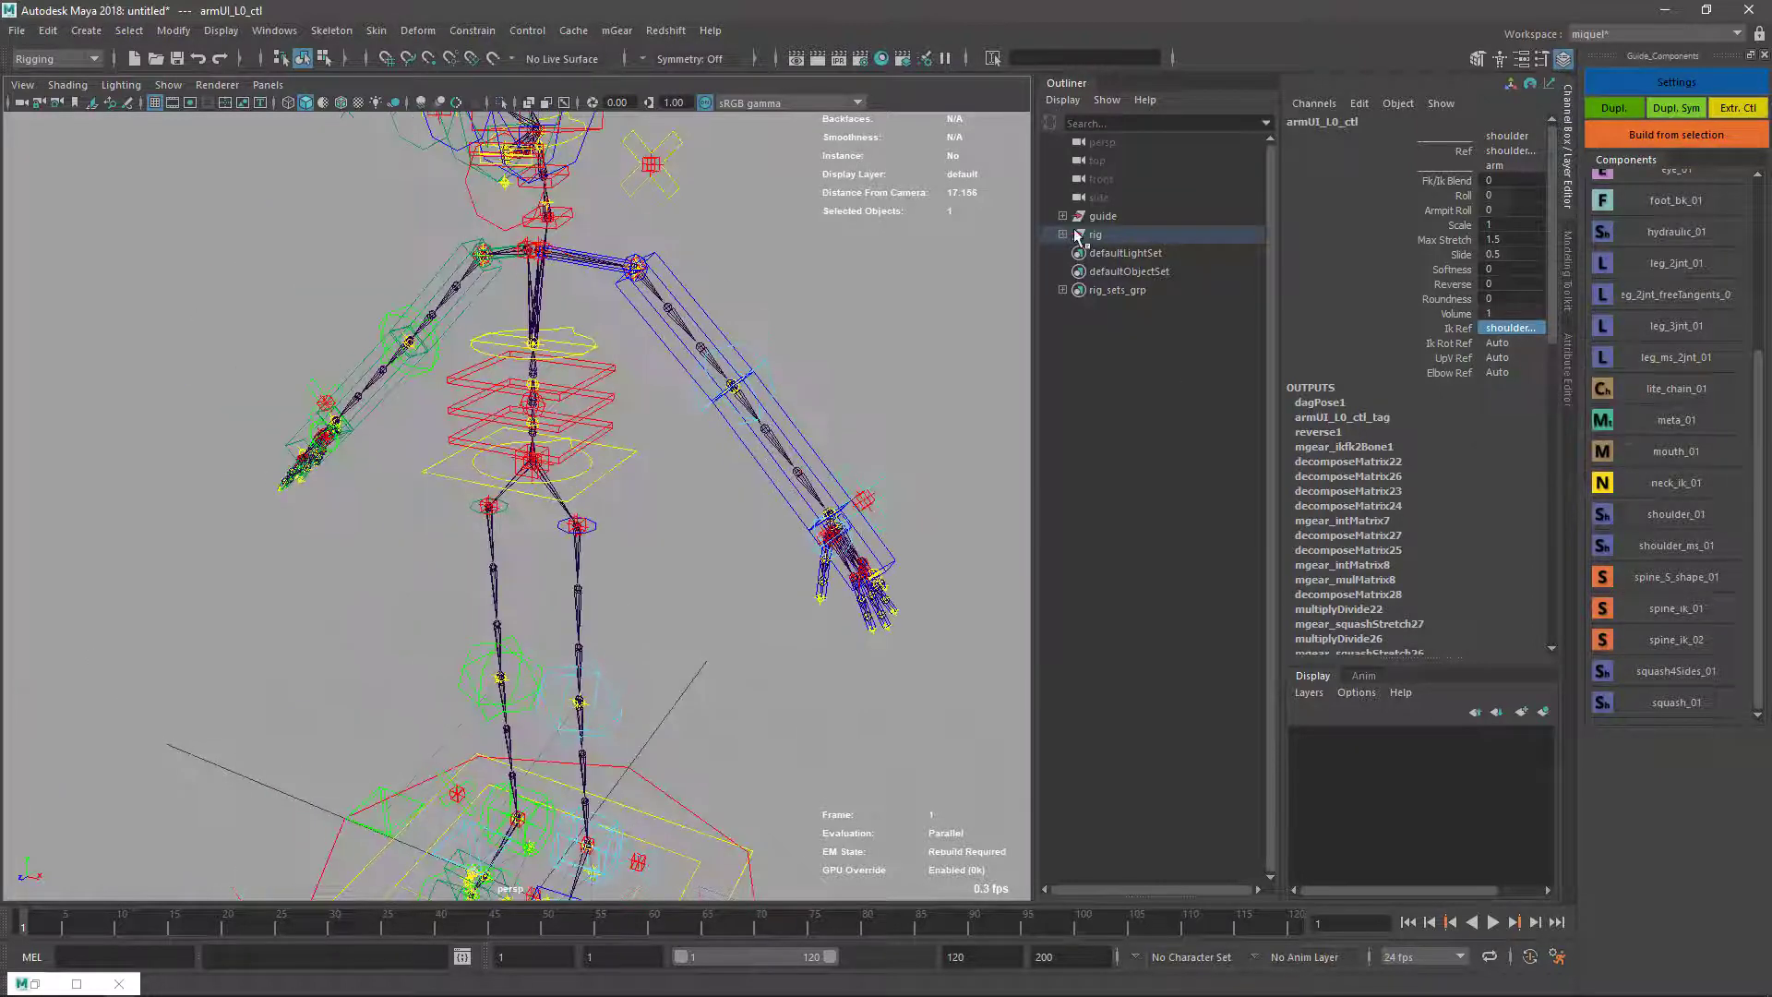
pyautogui.click(1100, 218)
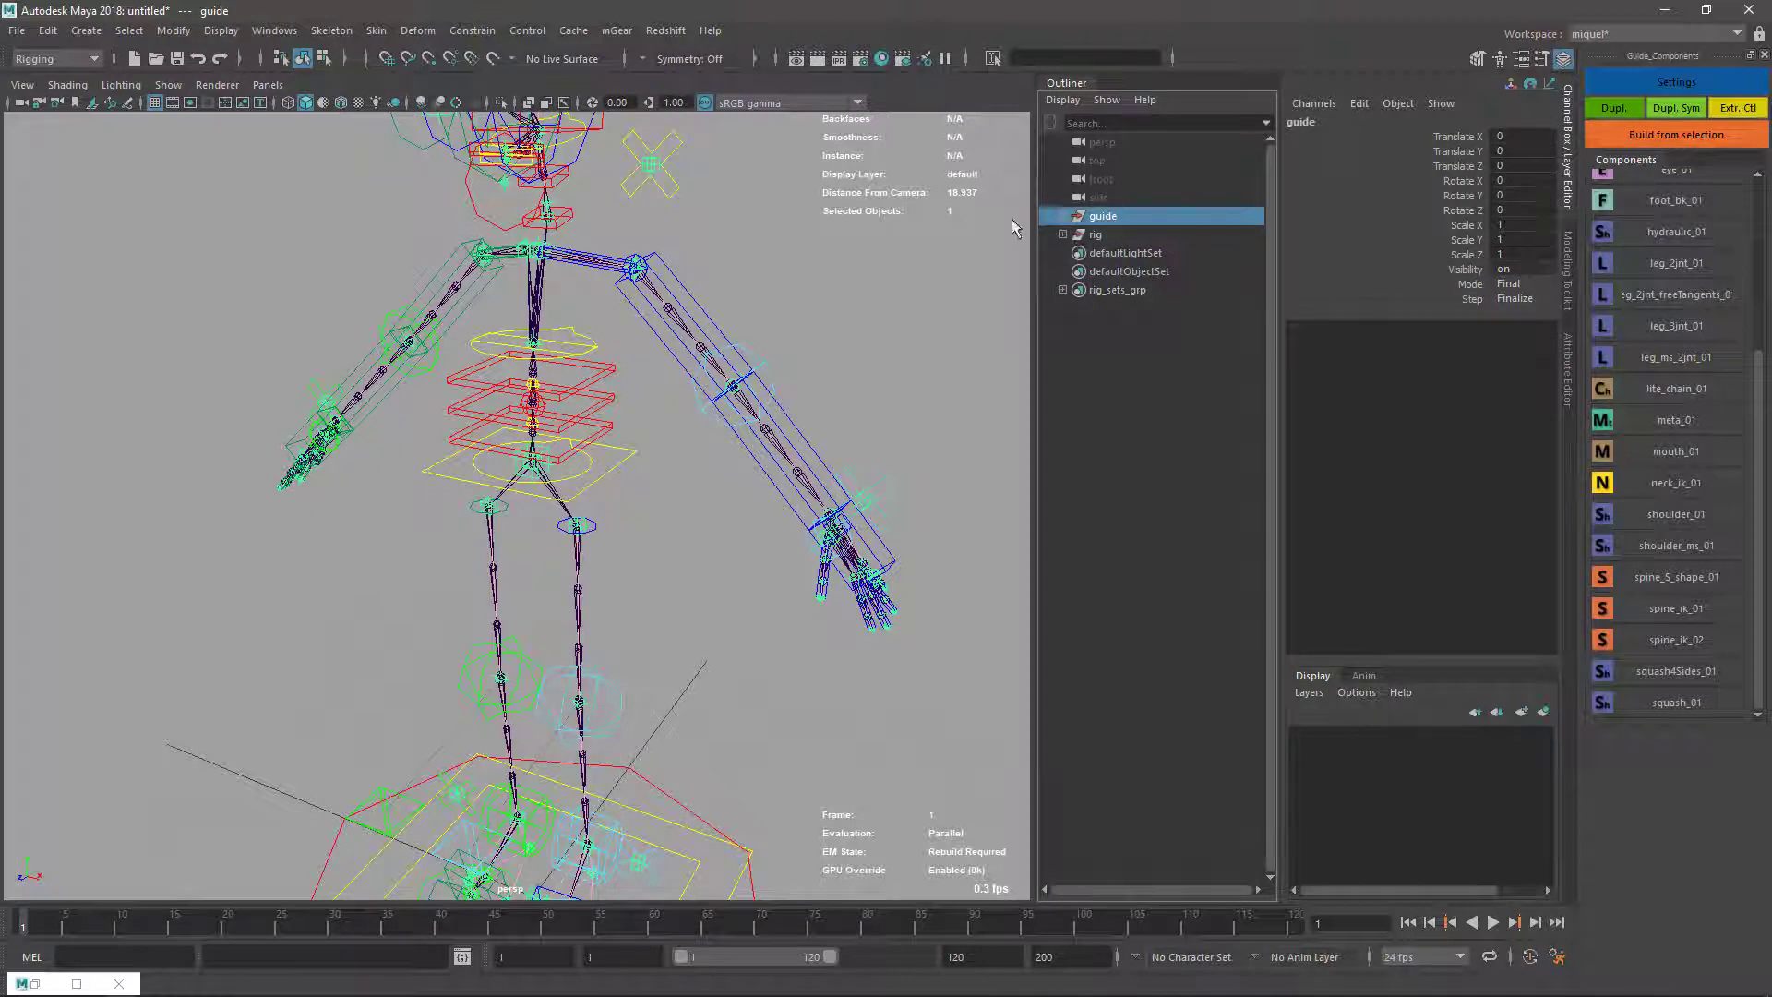
pyautogui.hotkey('ctrl', '1')
pyautogui.click(539, 353)
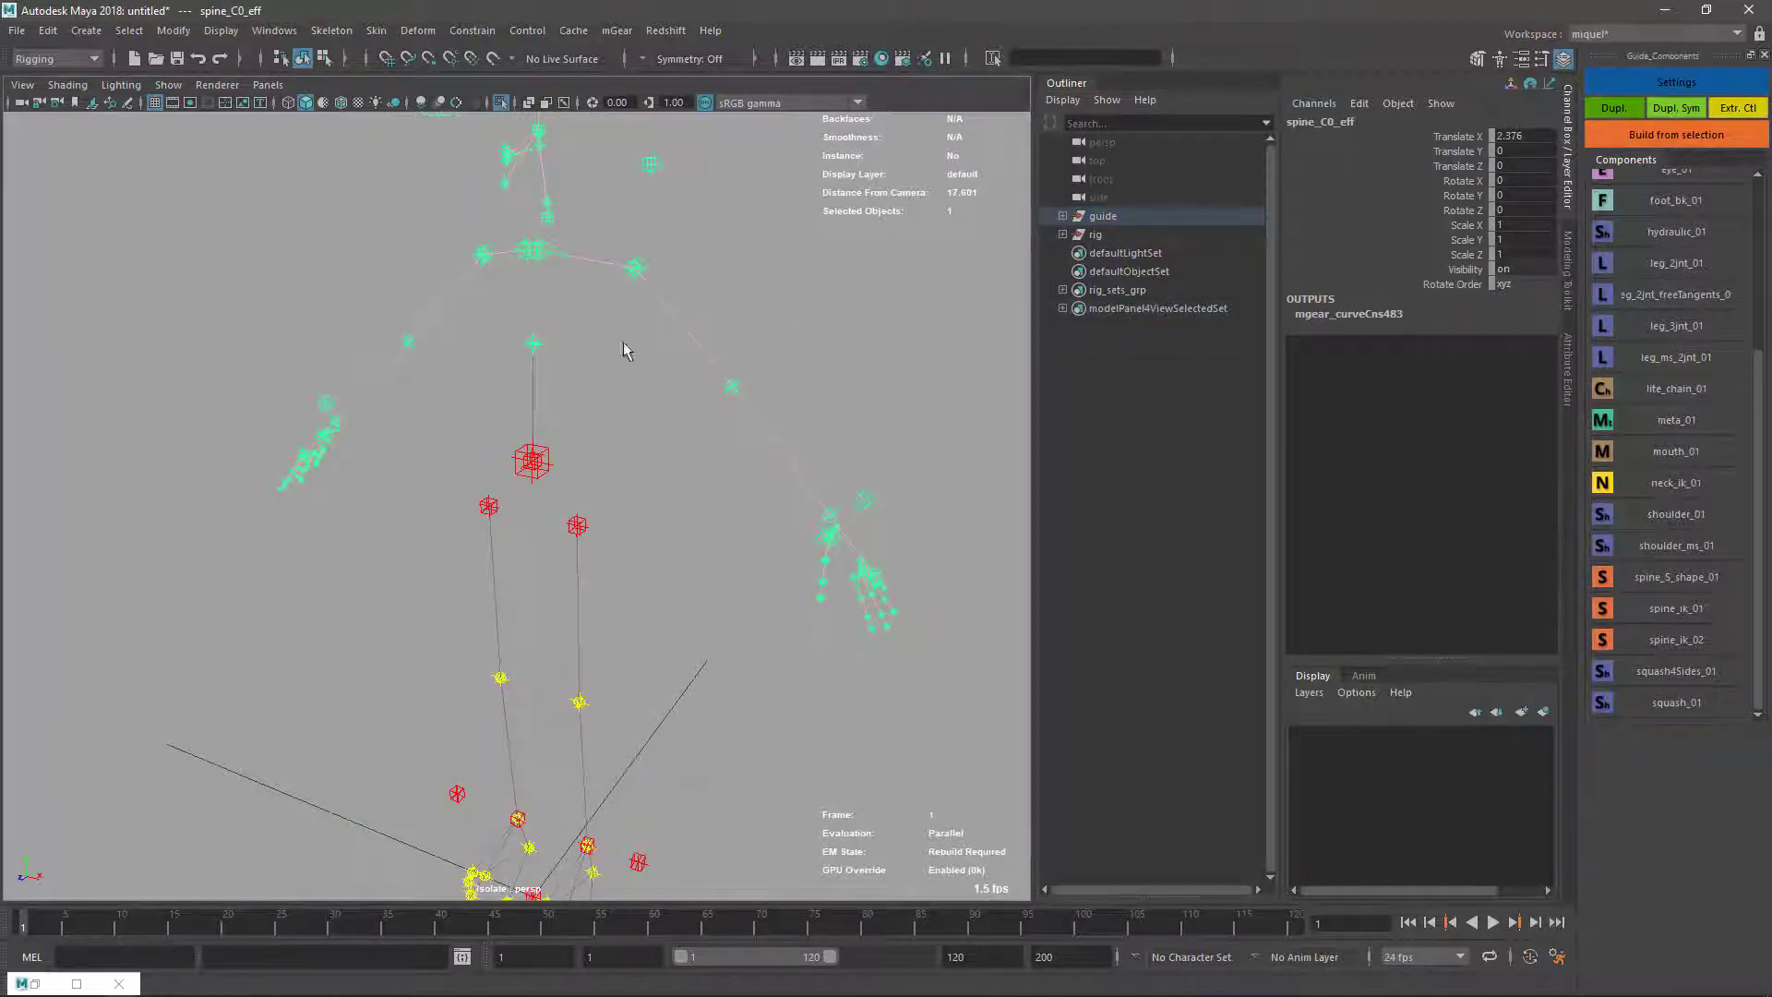
pyautogui.click(1171, 325)
pyautogui.hotkey('ctrl', '1')
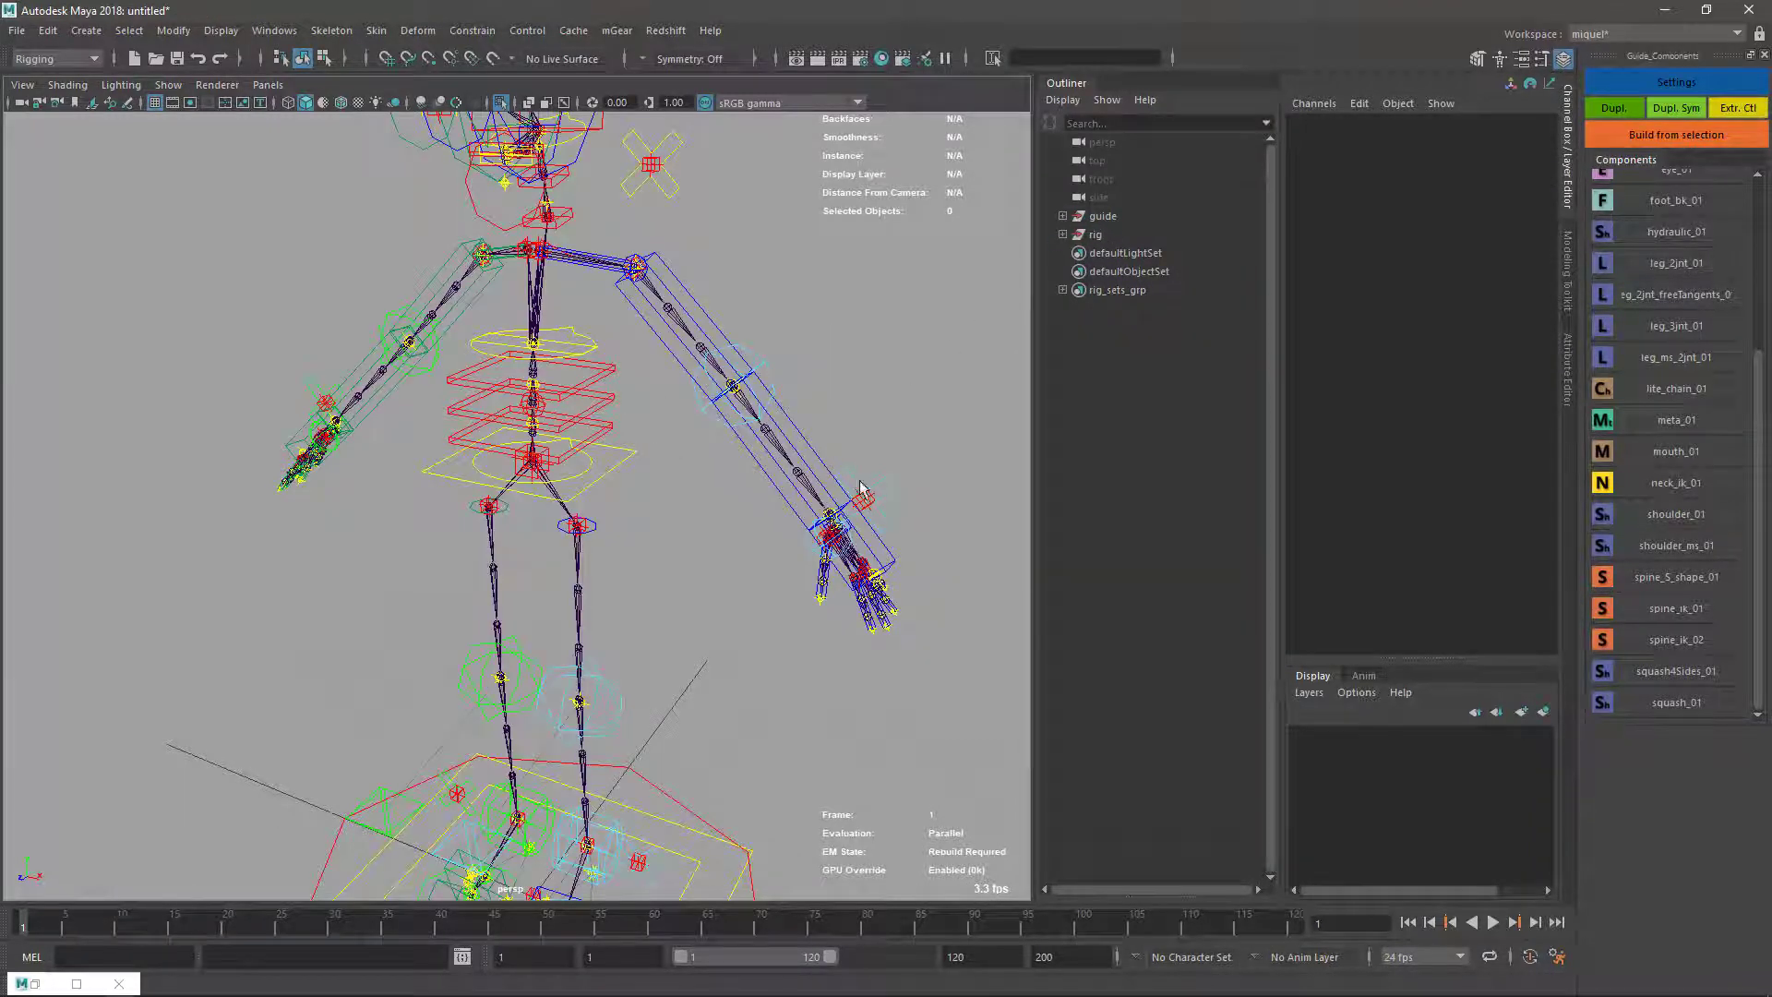
# Show the available IK Ref spaces on the left arm UI control and on the leg UI controls.
pyautogui.click(902, 499)
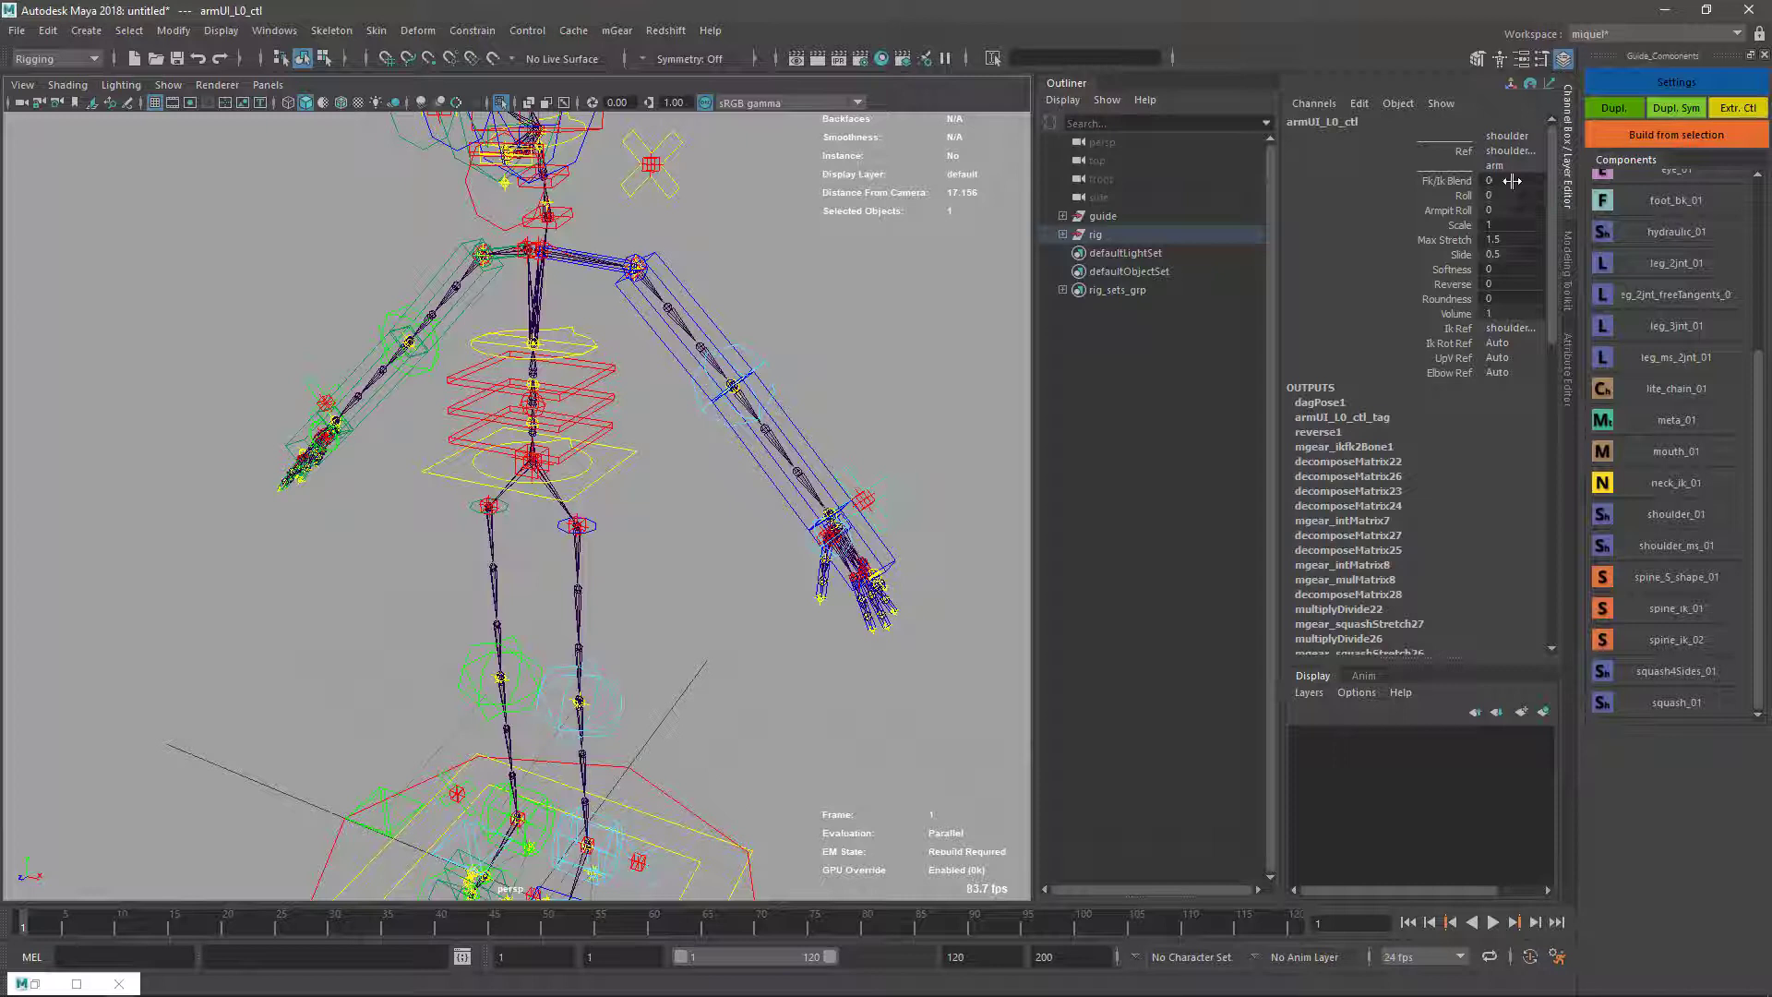
pyautogui.click(1511, 328)
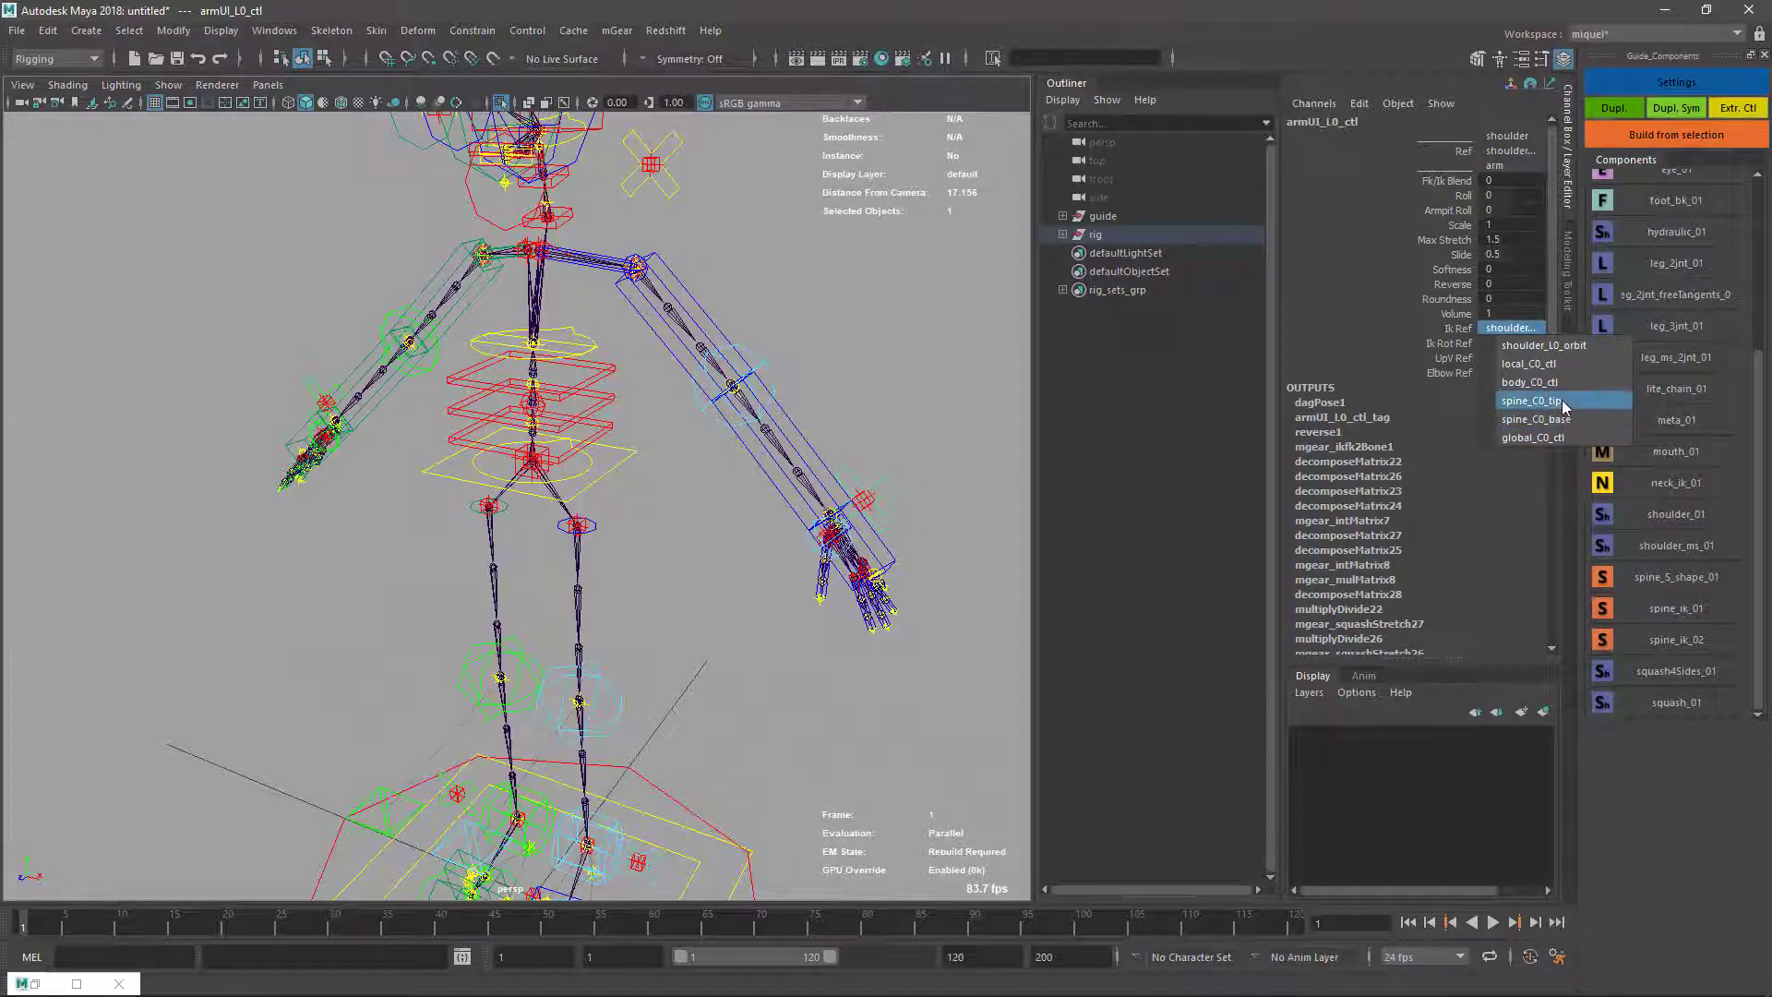
pyautogui.keyDown('alt'); pyautogui.moveTo(600, 735); pyautogui.dragTo(610, 485, button='middle'); pyautogui.keyUp('alt')
pyautogui.scroll(3, 738, 584)
pyautogui.keyDown('alt'); pyautogui.moveTo(732, 601); pyautogui.dragTo(615, 627); pyautogui.keyUp('alt')
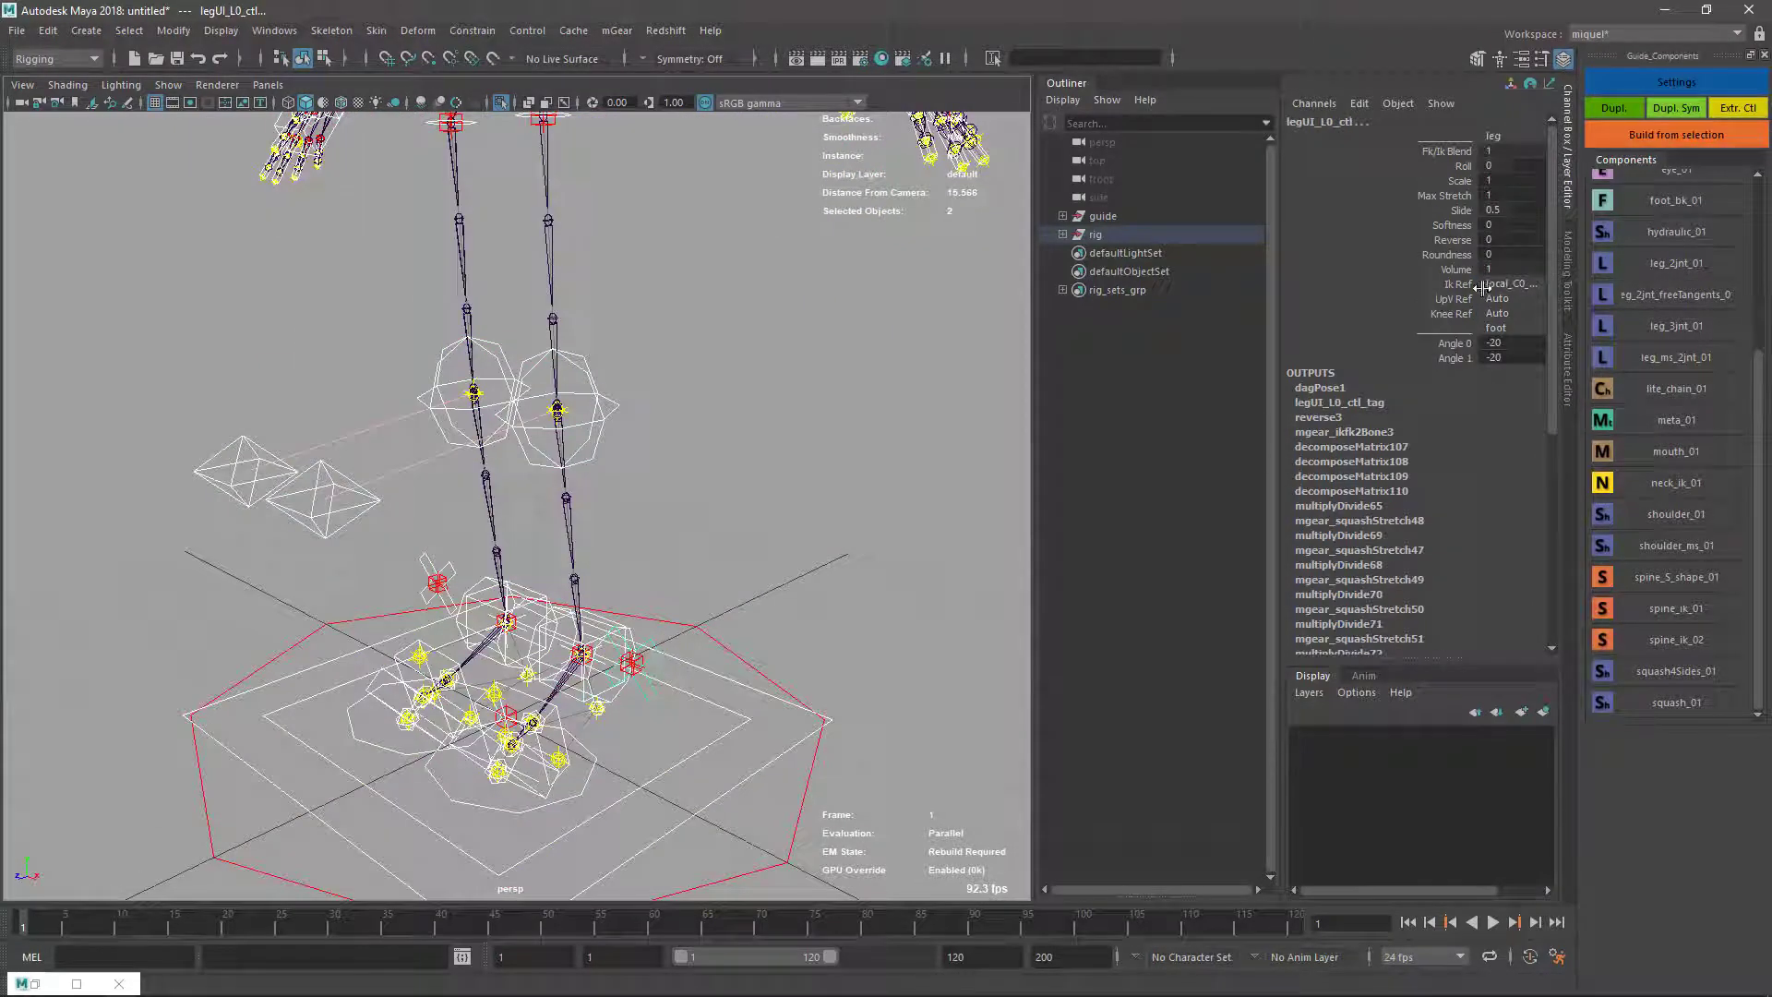
pyautogui.click(1518, 283)
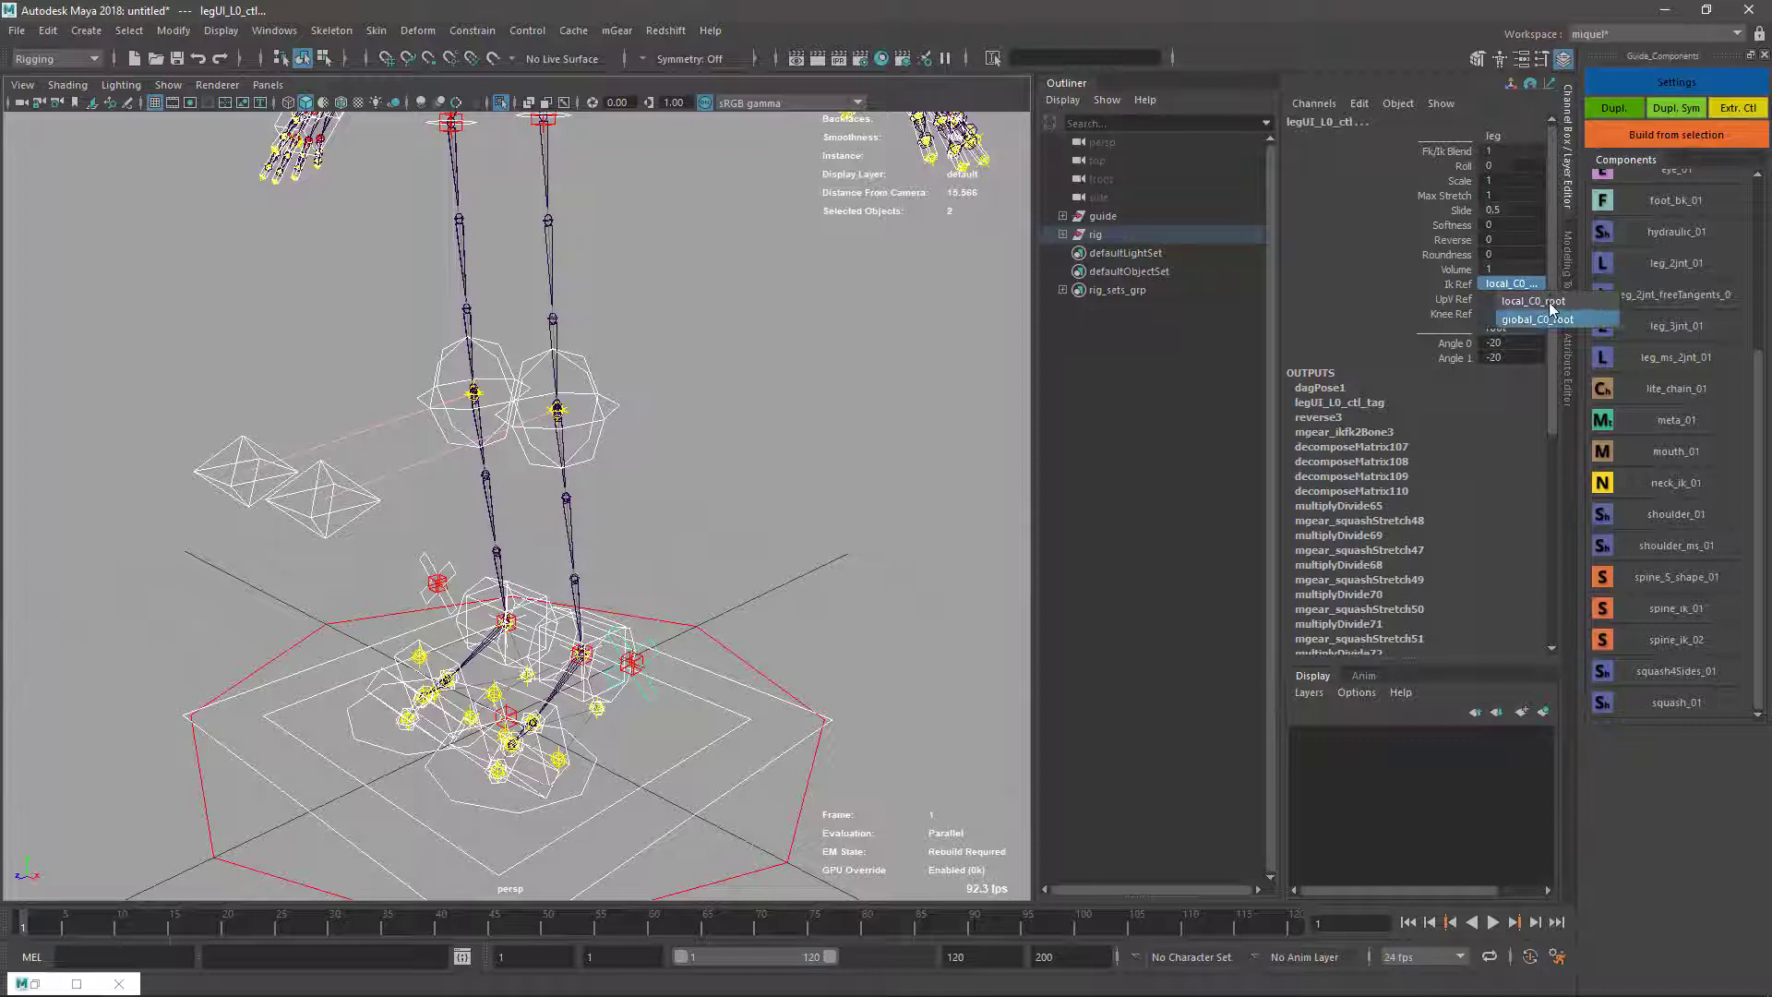
pyautogui.click(738, 520)
# Highlight the release log entry "Add visual crv connection for the upVector controls" and return to Maya.
pyautogui.keyDown('alt'); pyautogui.moveTo(729, 517); pyautogui.dragTo(424, 364, button='right'); pyautogui.keyUp('alt')
pyautogui.keyDown('alt'); pyautogui.moveTo(591, 456); pyautogui.dragTo(617, 562, button='middle'); pyautogui.keyUp('alt')
pyautogui.keyDown('alt'); pyautogui.moveTo(618, 562); pyautogui.dragTo(668, 431); pyautogui.keyUp('alt')
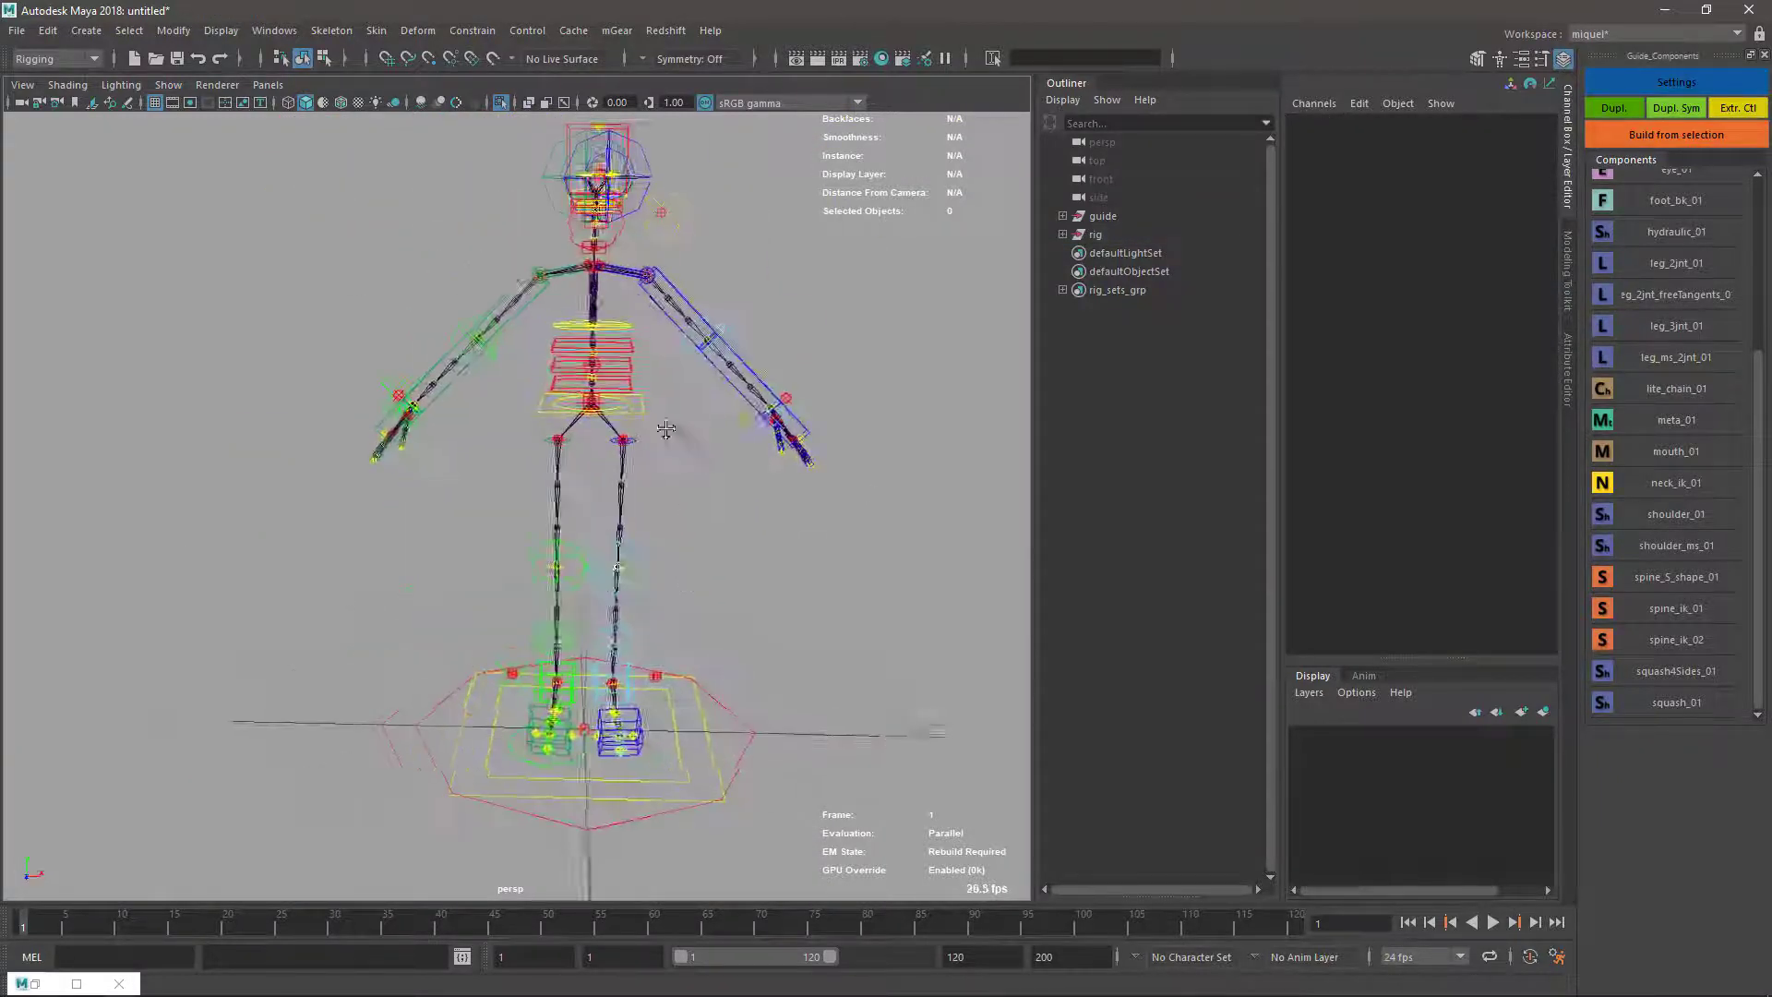
pyautogui.keyDown('alt'); pyautogui.moveTo(582, 475); pyautogui.dragTo(510, 503, button='middle'); pyautogui.keyUp('alt')
pyautogui.keyDown('alt'); pyautogui.moveTo(510, 503); pyautogui.dragTo(739, 444, button='right'); pyautogui.keyUp('alt')
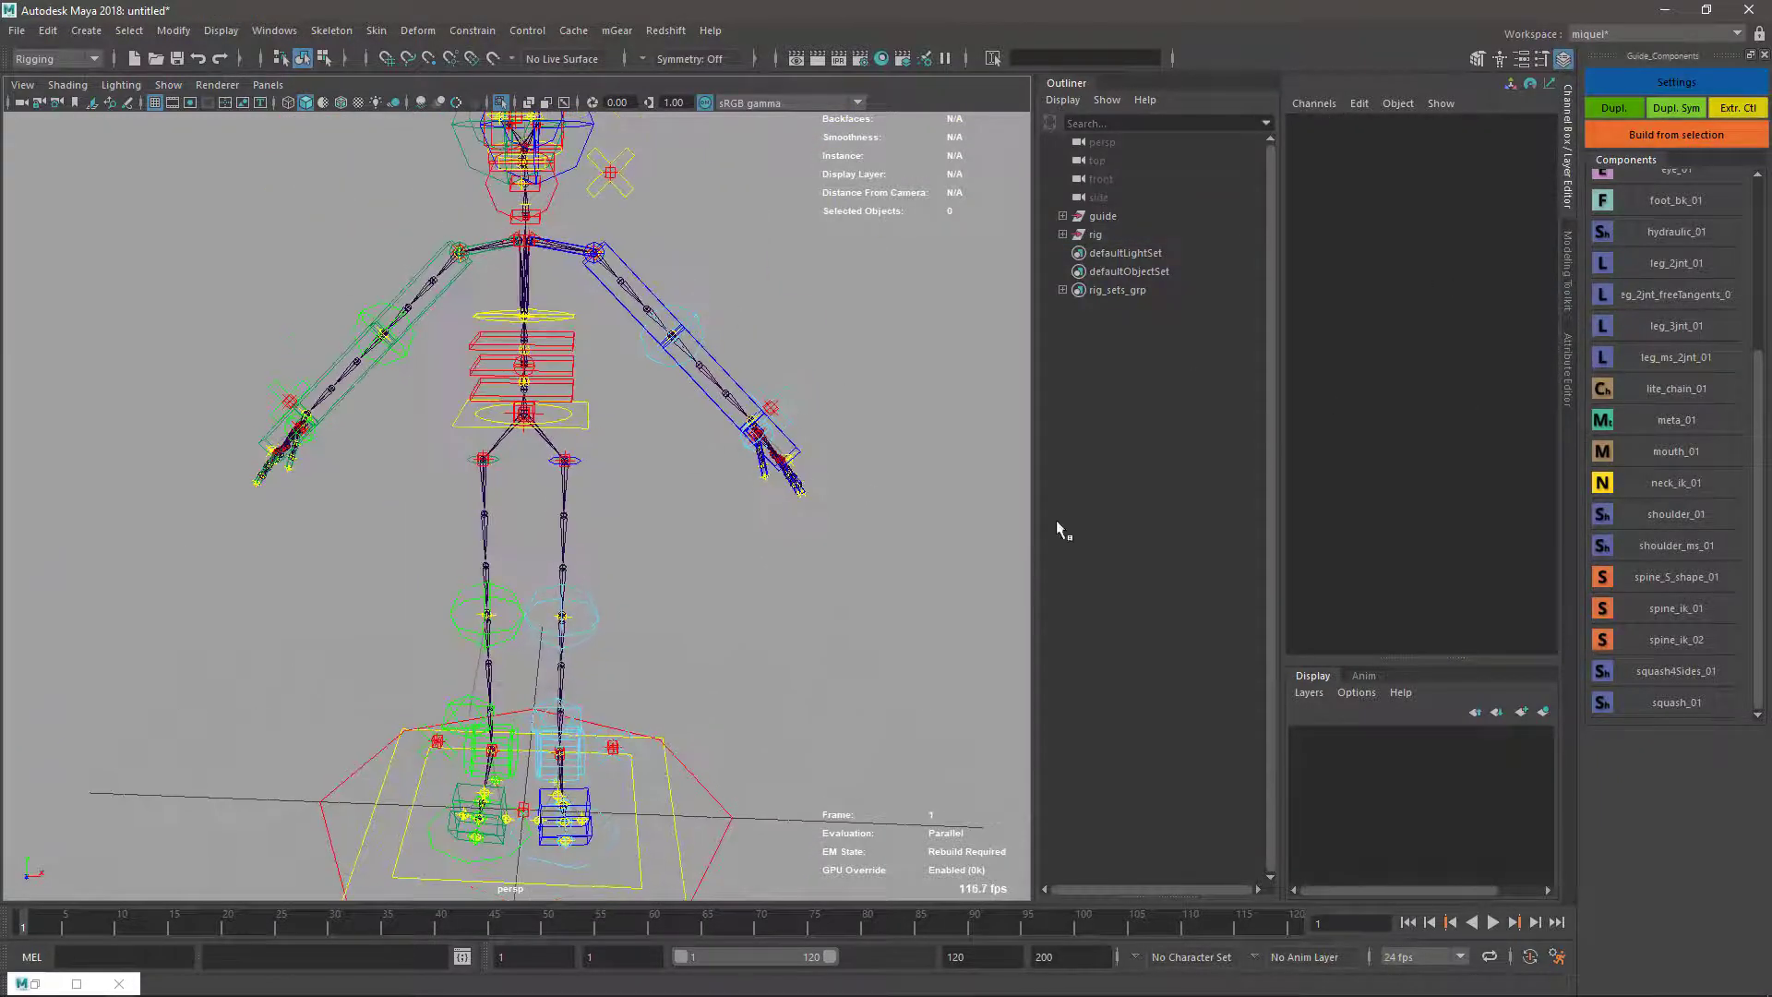
pyautogui.hotkey('alt', 'Tab')
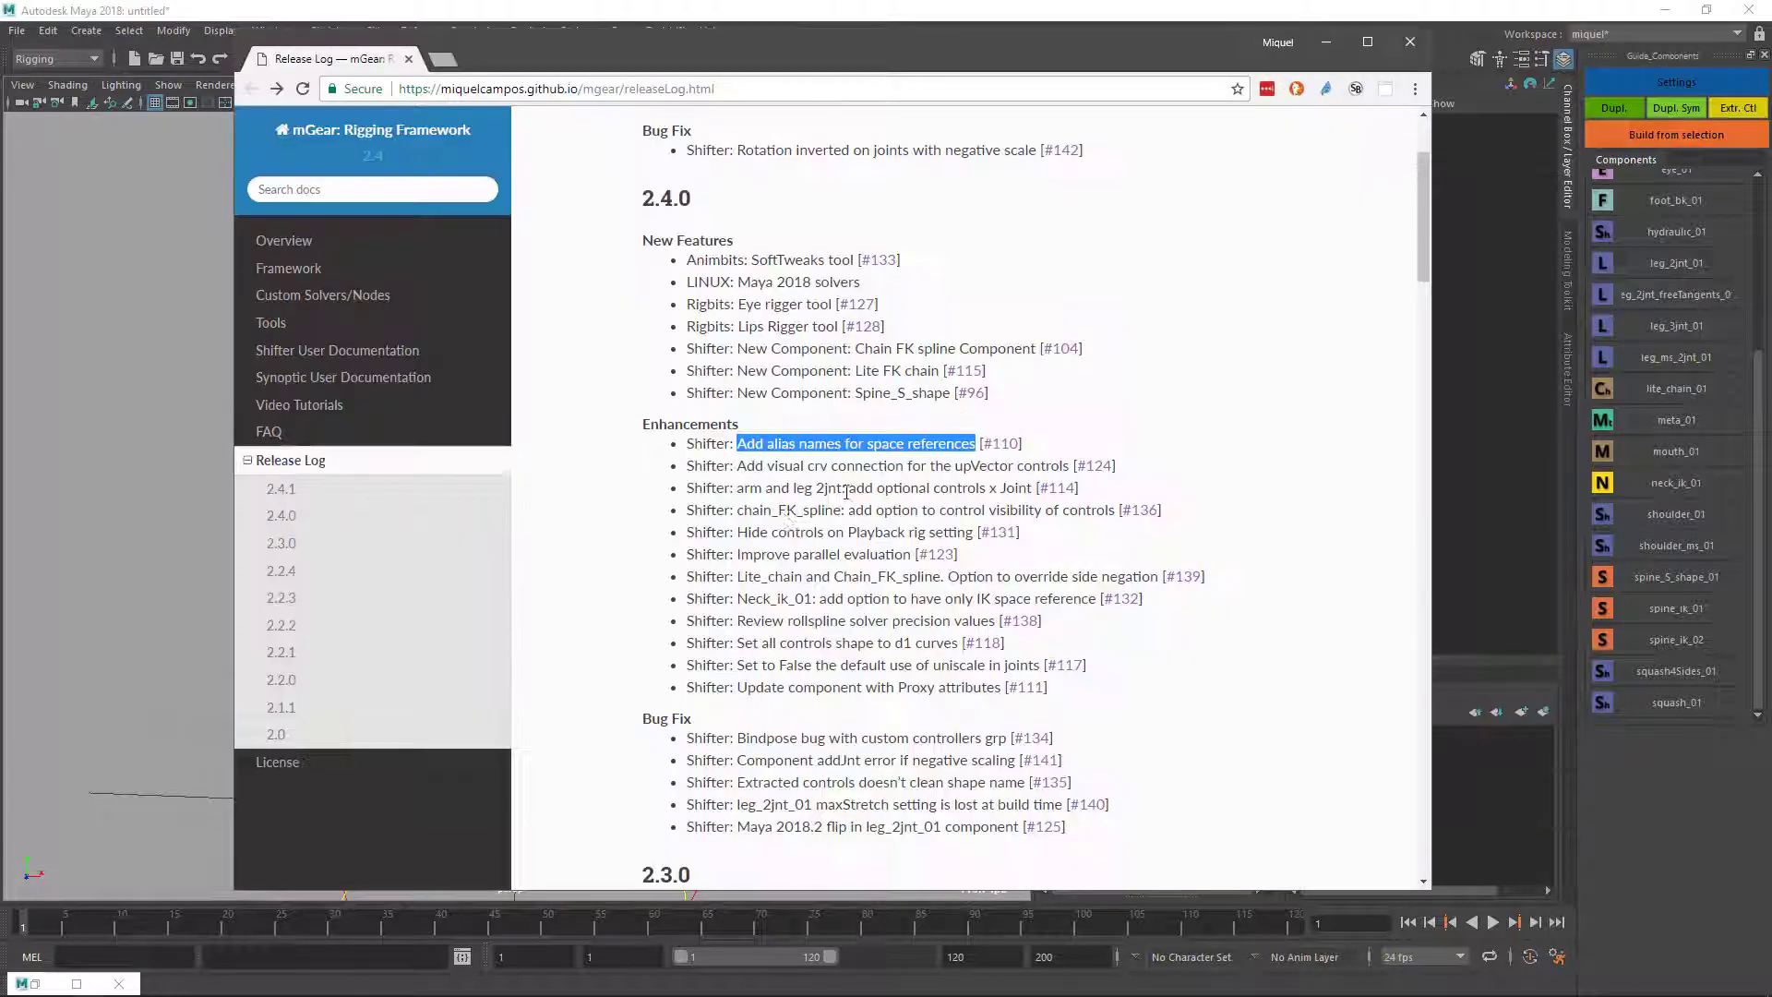
pyautogui.moveTo(735, 466); pyautogui.dragTo(1115, 468)
pyautogui.hotkey('alt', 'Tab')
# Move the left leg's up-vector control to test its visual connection line to the knee.
pyautogui.keyDown('alt'); pyautogui.moveTo(741, 601); pyautogui.dragTo(643, 374); pyautogui.keyUp('alt')
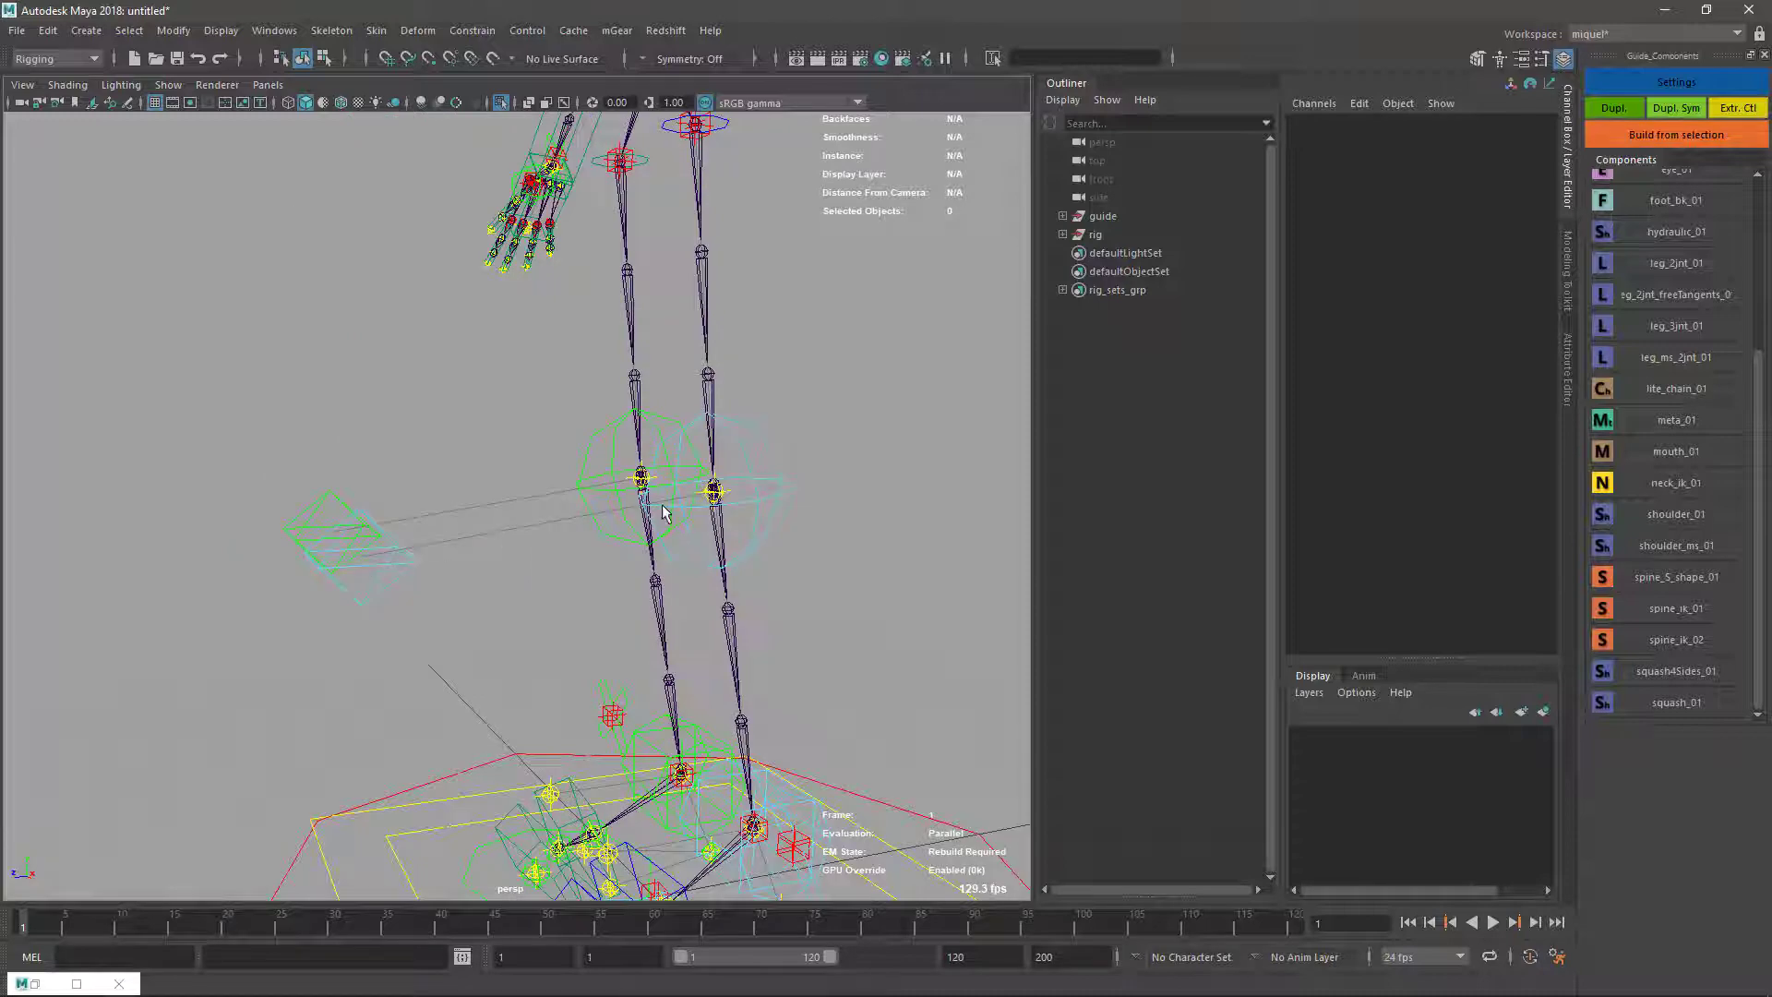
pyautogui.moveTo(426, 583)
pyautogui.keyDown('alt'); pyautogui.mouseDown()
pyautogui.moveTo(533, 601)
pyautogui.moveTo(427, 617)
pyautogui.mouseUp(); pyautogui.keyUp('alt')
pyautogui.click(425, 648)
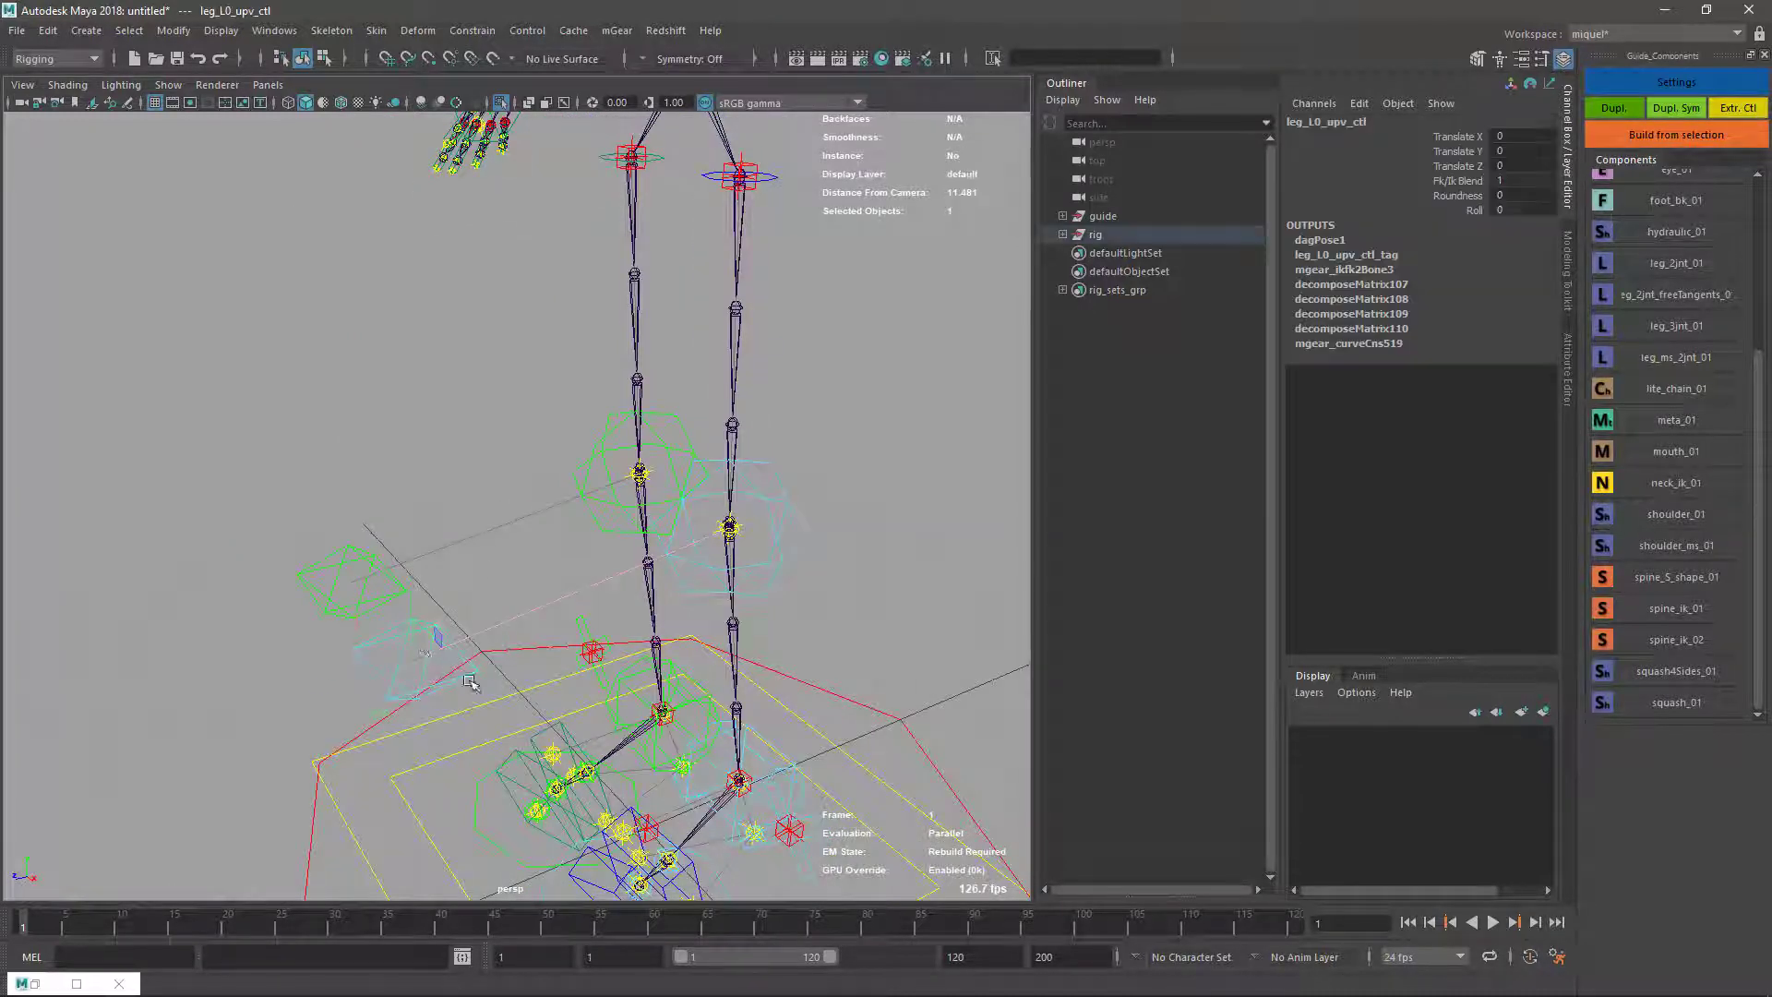
# Consult the release log's next enhancement, return to Maya, and delete the built rig while keeping the guide.
pyautogui.hotkey('alt', 'Tab')
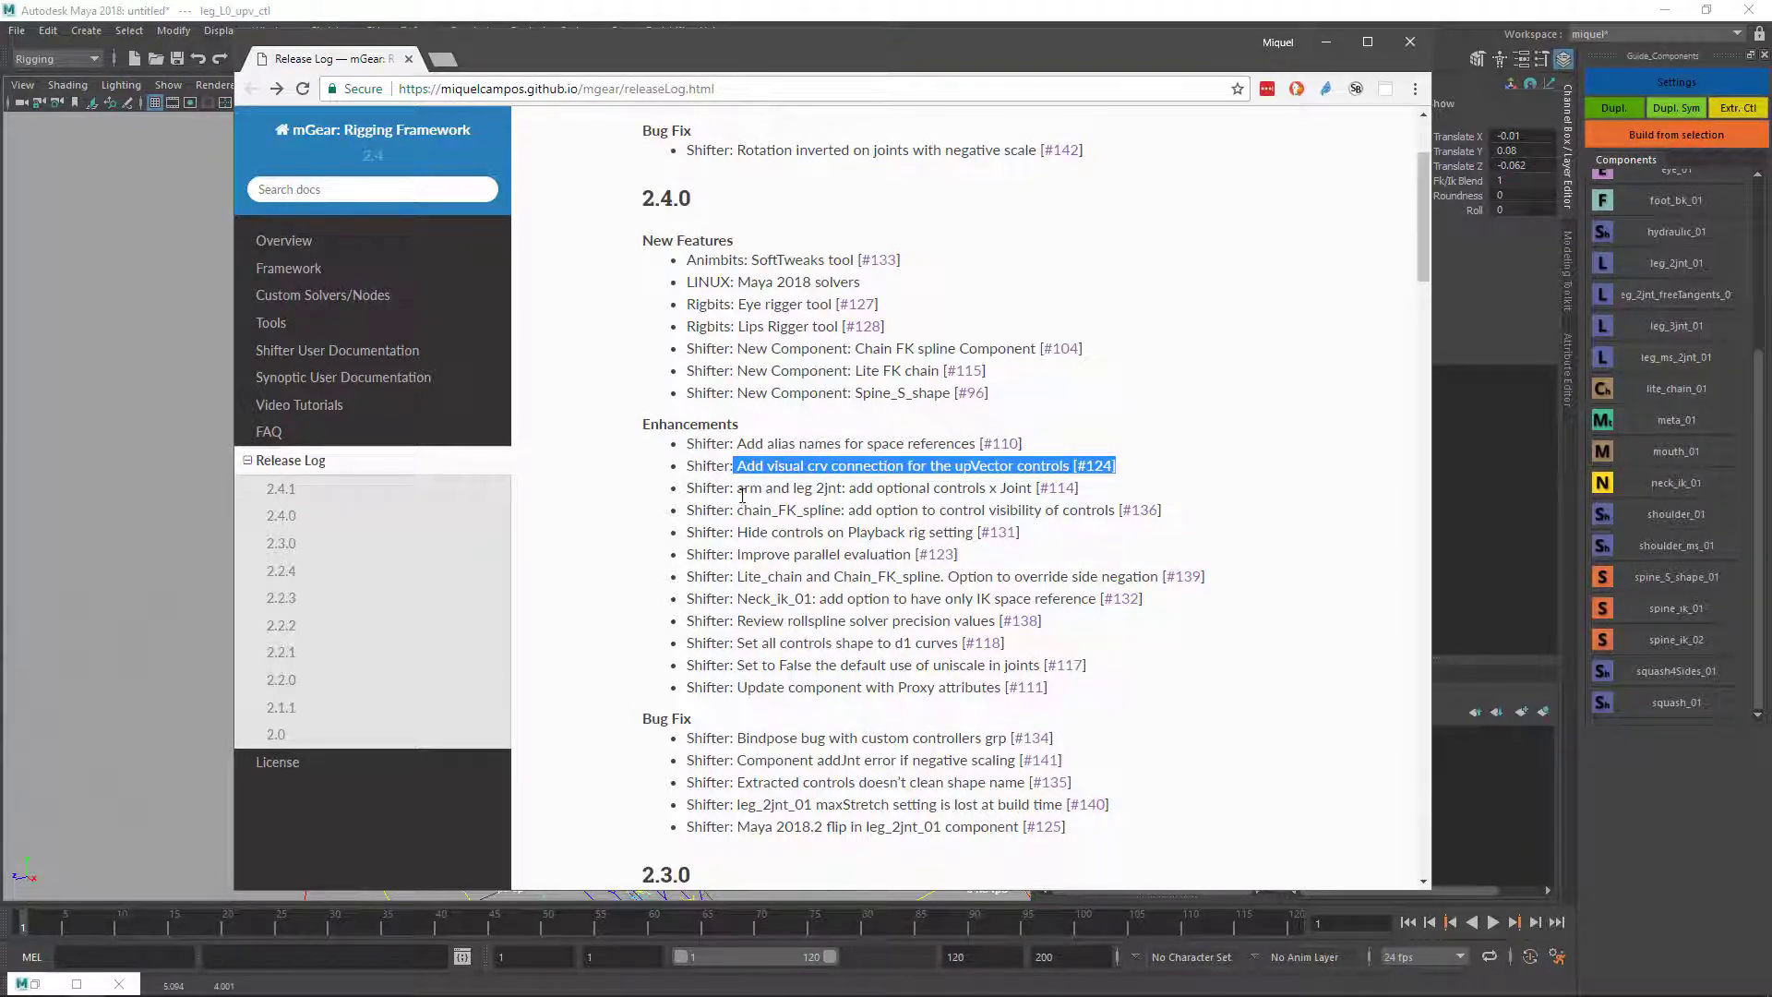
pyautogui.hotkey('alt', 'Tab')
pyautogui.keyDown('alt'); pyautogui.moveTo(757, 660); pyautogui.dragTo(638, 485); pyautogui.keyUp('alt')
pyautogui.keyDown('alt'); pyautogui.moveTo(638, 485); pyautogui.dragTo(544, 517, button='right'); pyautogui.keyUp('alt')
pyautogui.keyDown('alt'); pyautogui.moveTo(544, 517); pyautogui.dragTo(512, 613, button='middle'); pyautogui.keyUp('alt')
pyautogui.keyDown('alt'); pyautogui.moveTo(512, 614); pyautogui.dragTo(663, 473, button='right'); pyautogui.keyUp('alt')
pyautogui.keyDown('alt'); pyautogui.moveTo(663, 472); pyautogui.dragTo(621, 552, button='middle'); pyautogui.keyUp('alt')
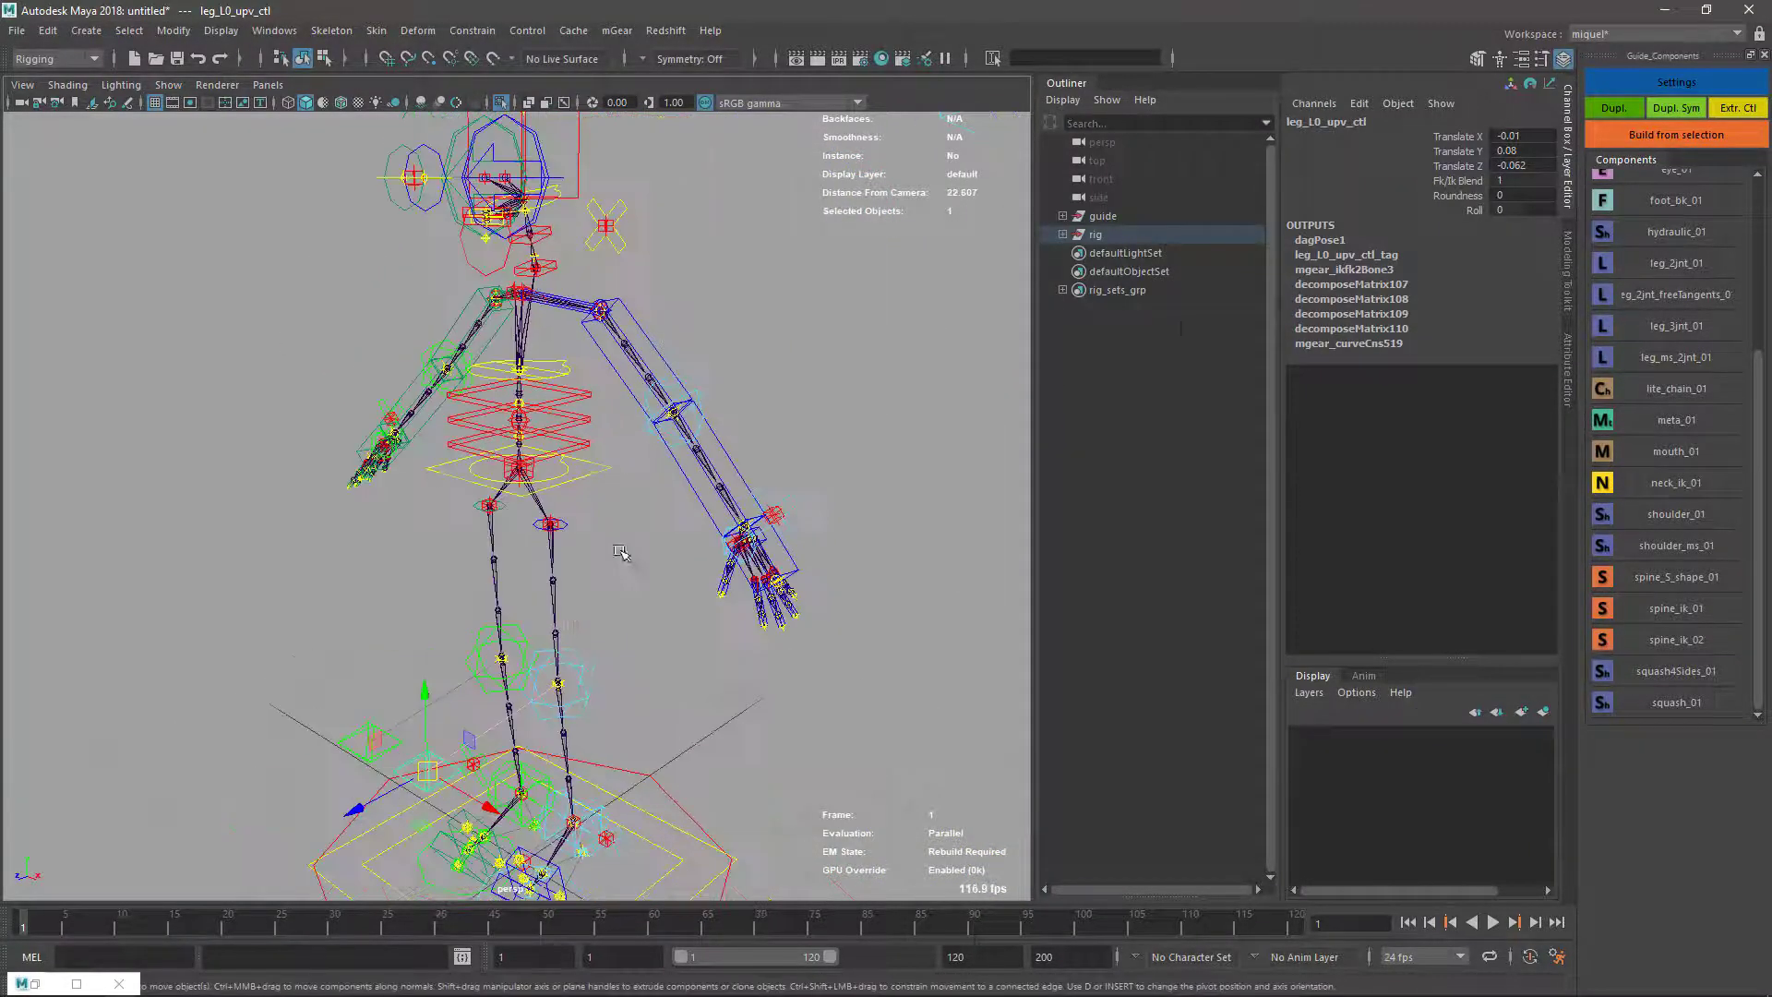
pyautogui.click(1094, 235)
pyautogui.press('Delete')
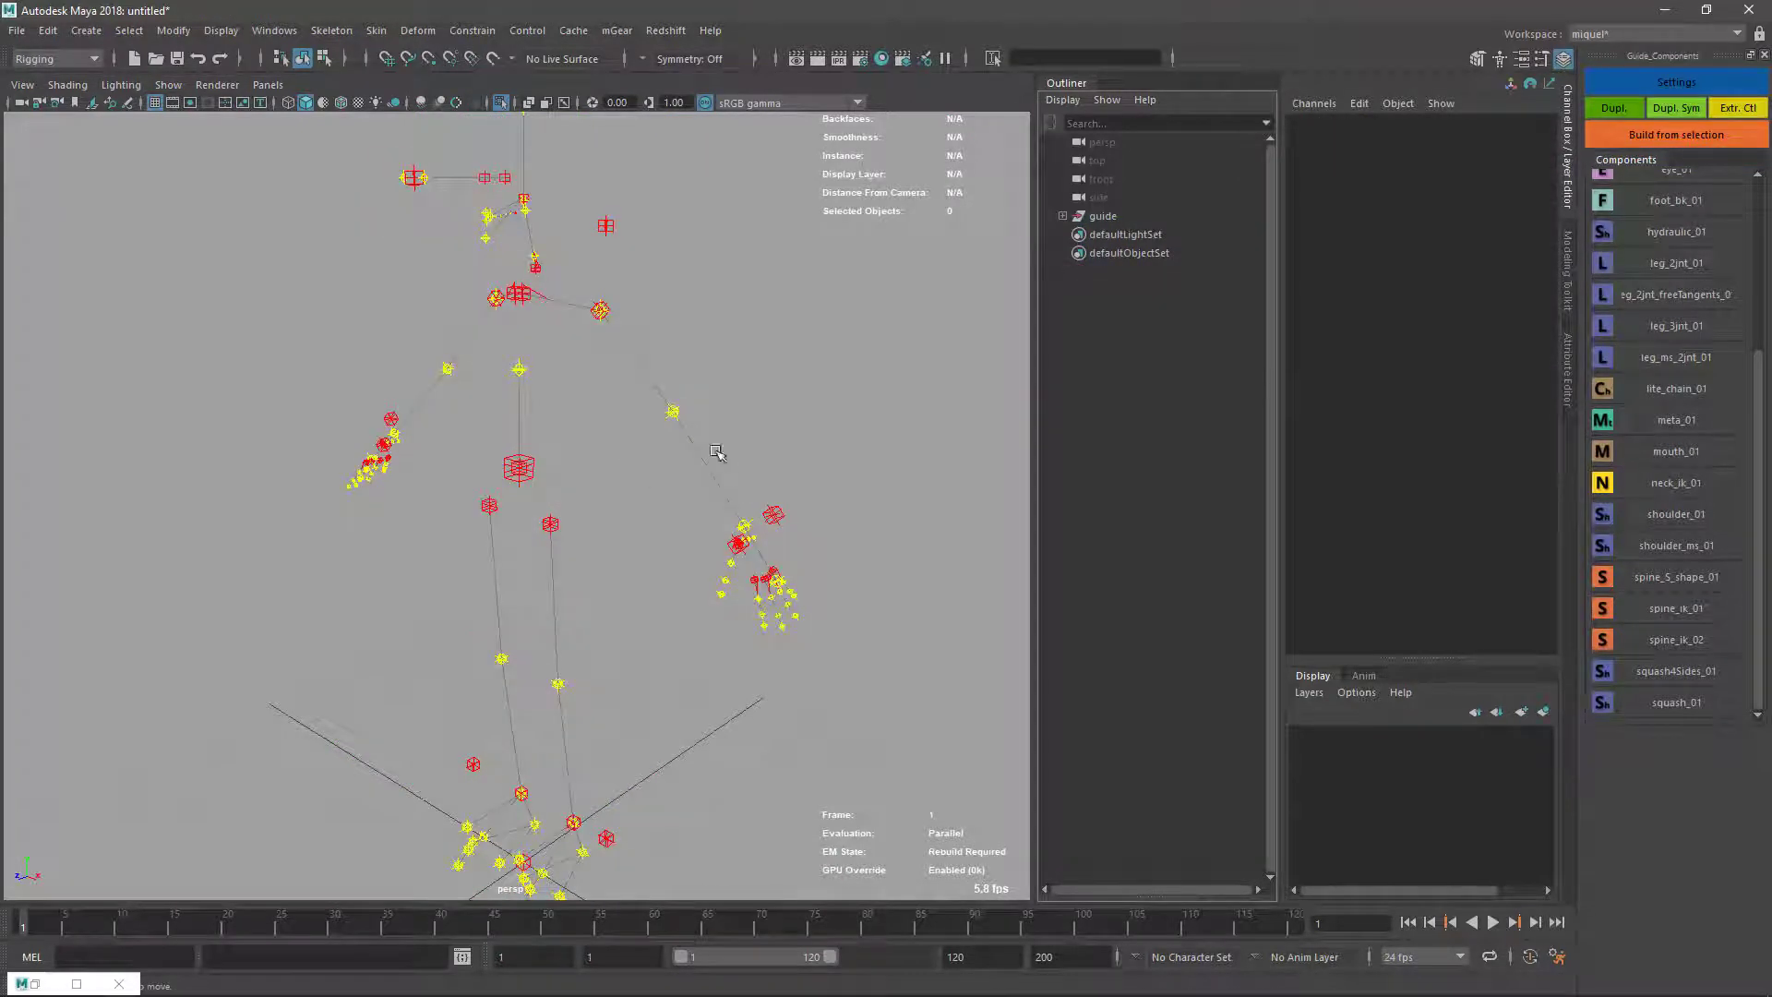
# Enable Add Extra Tweak Ctl in the component settings of the left arm guide.
pyautogui.click(672, 414)
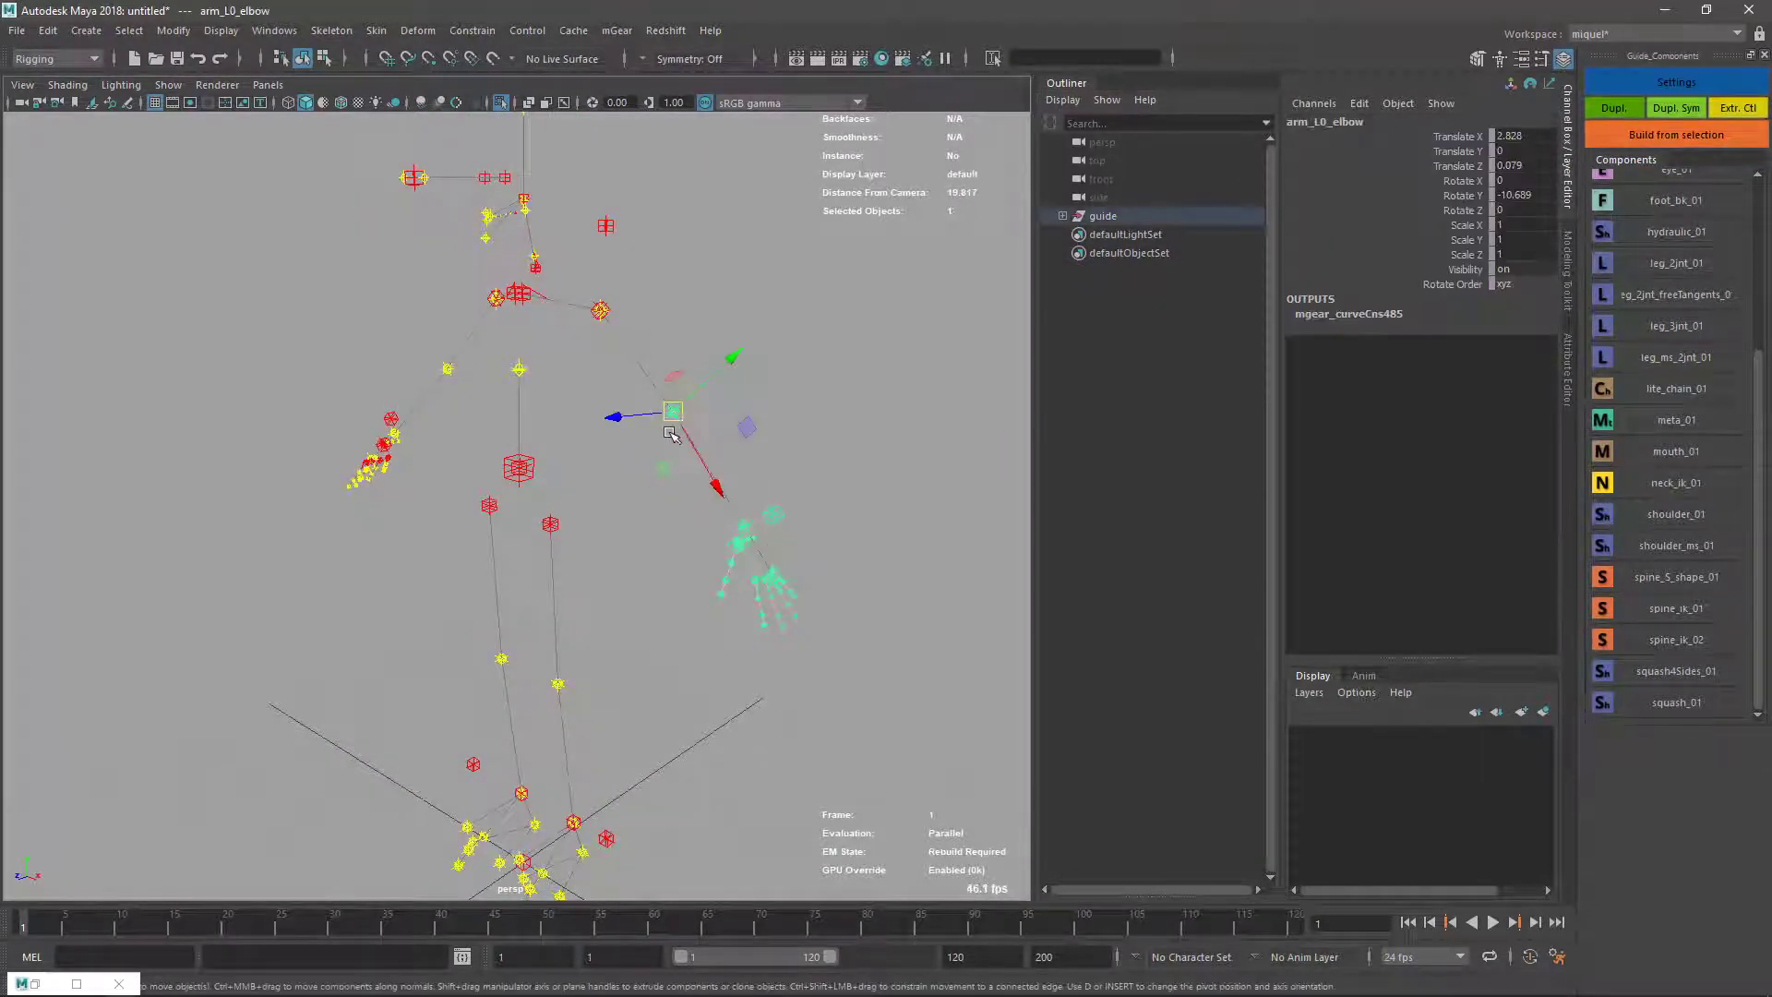
pyautogui.click(1677, 82)
pyautogui.click(920, 191)
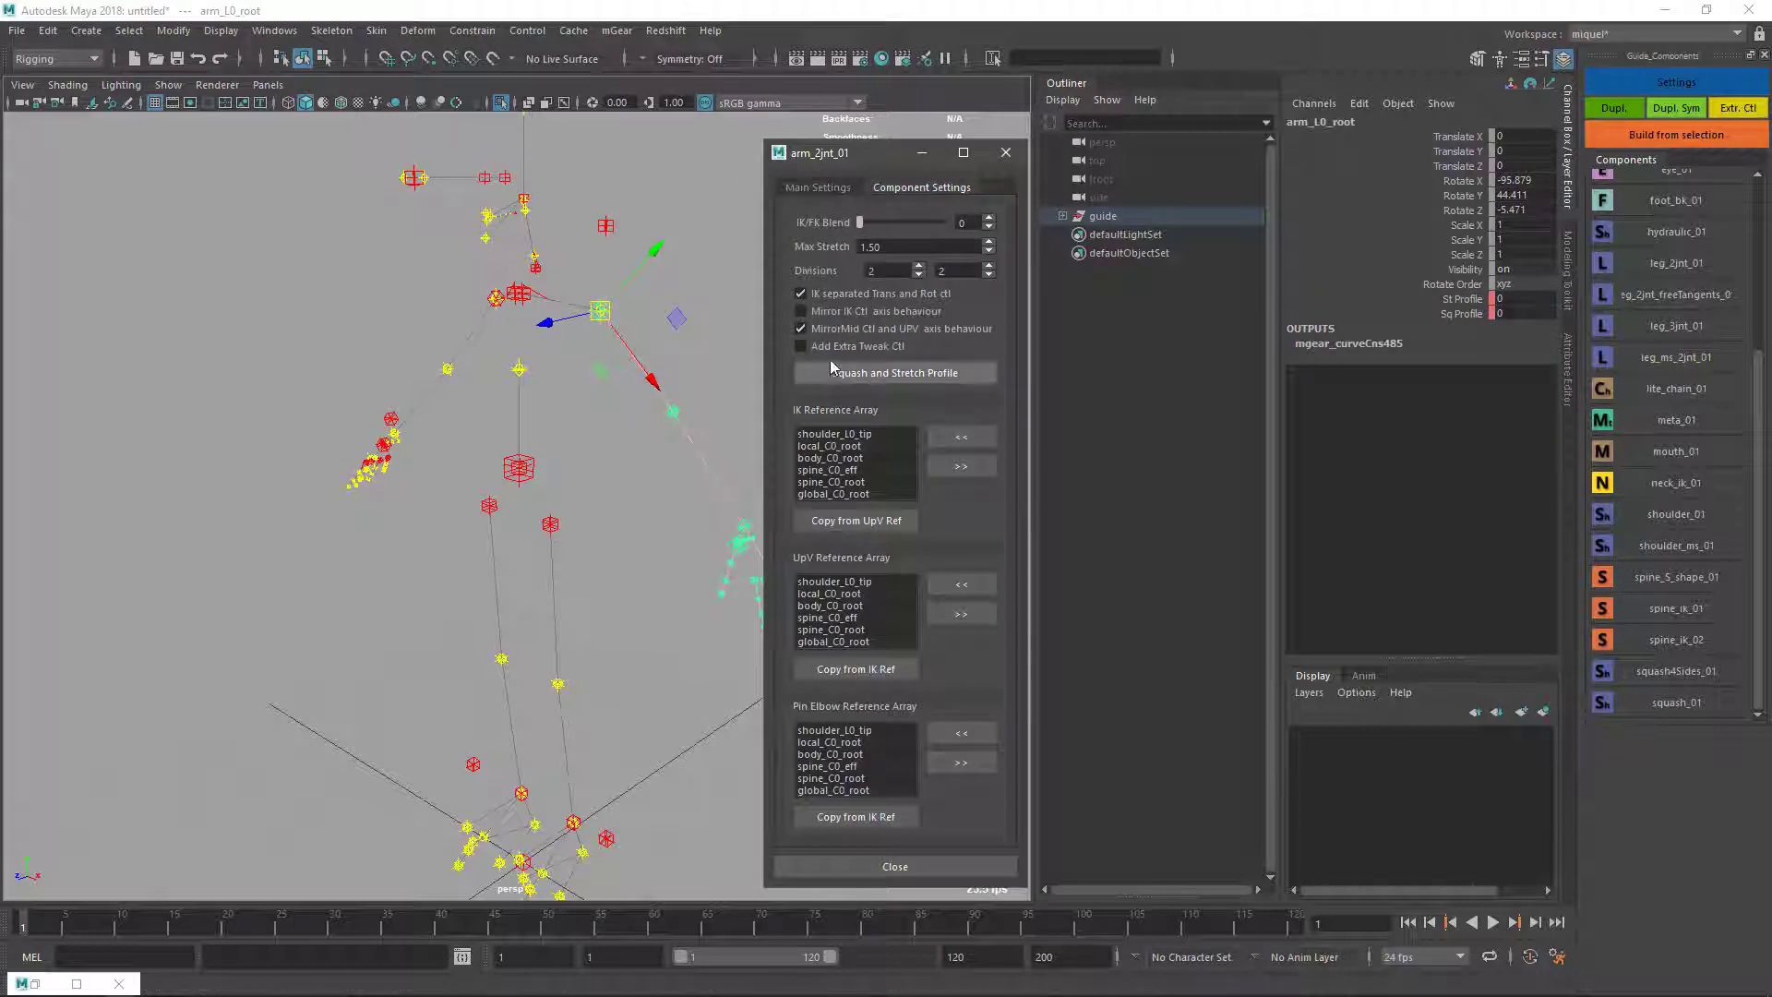
pyautogui.click(884, 865)
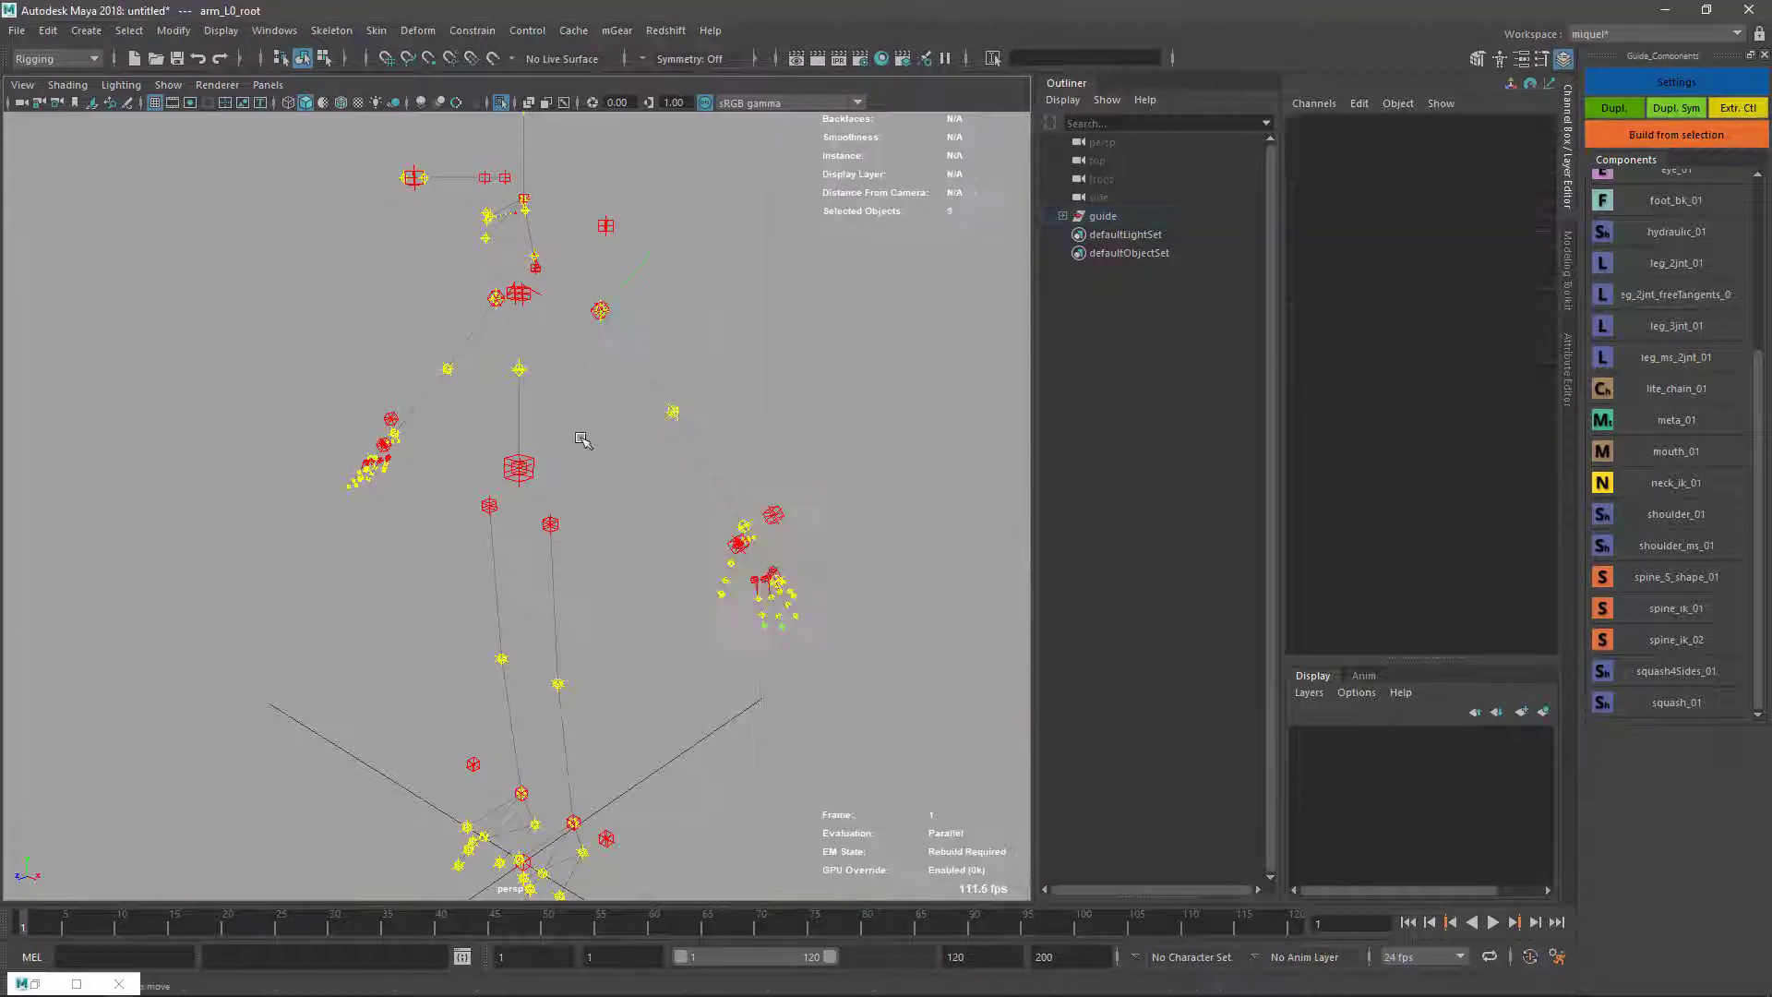
# Build a rig from only the left arm guide root, close the build log, and inspect the arm's tweak controls.
pyautogui.click(674, 412)
pyautogui.press('Up')
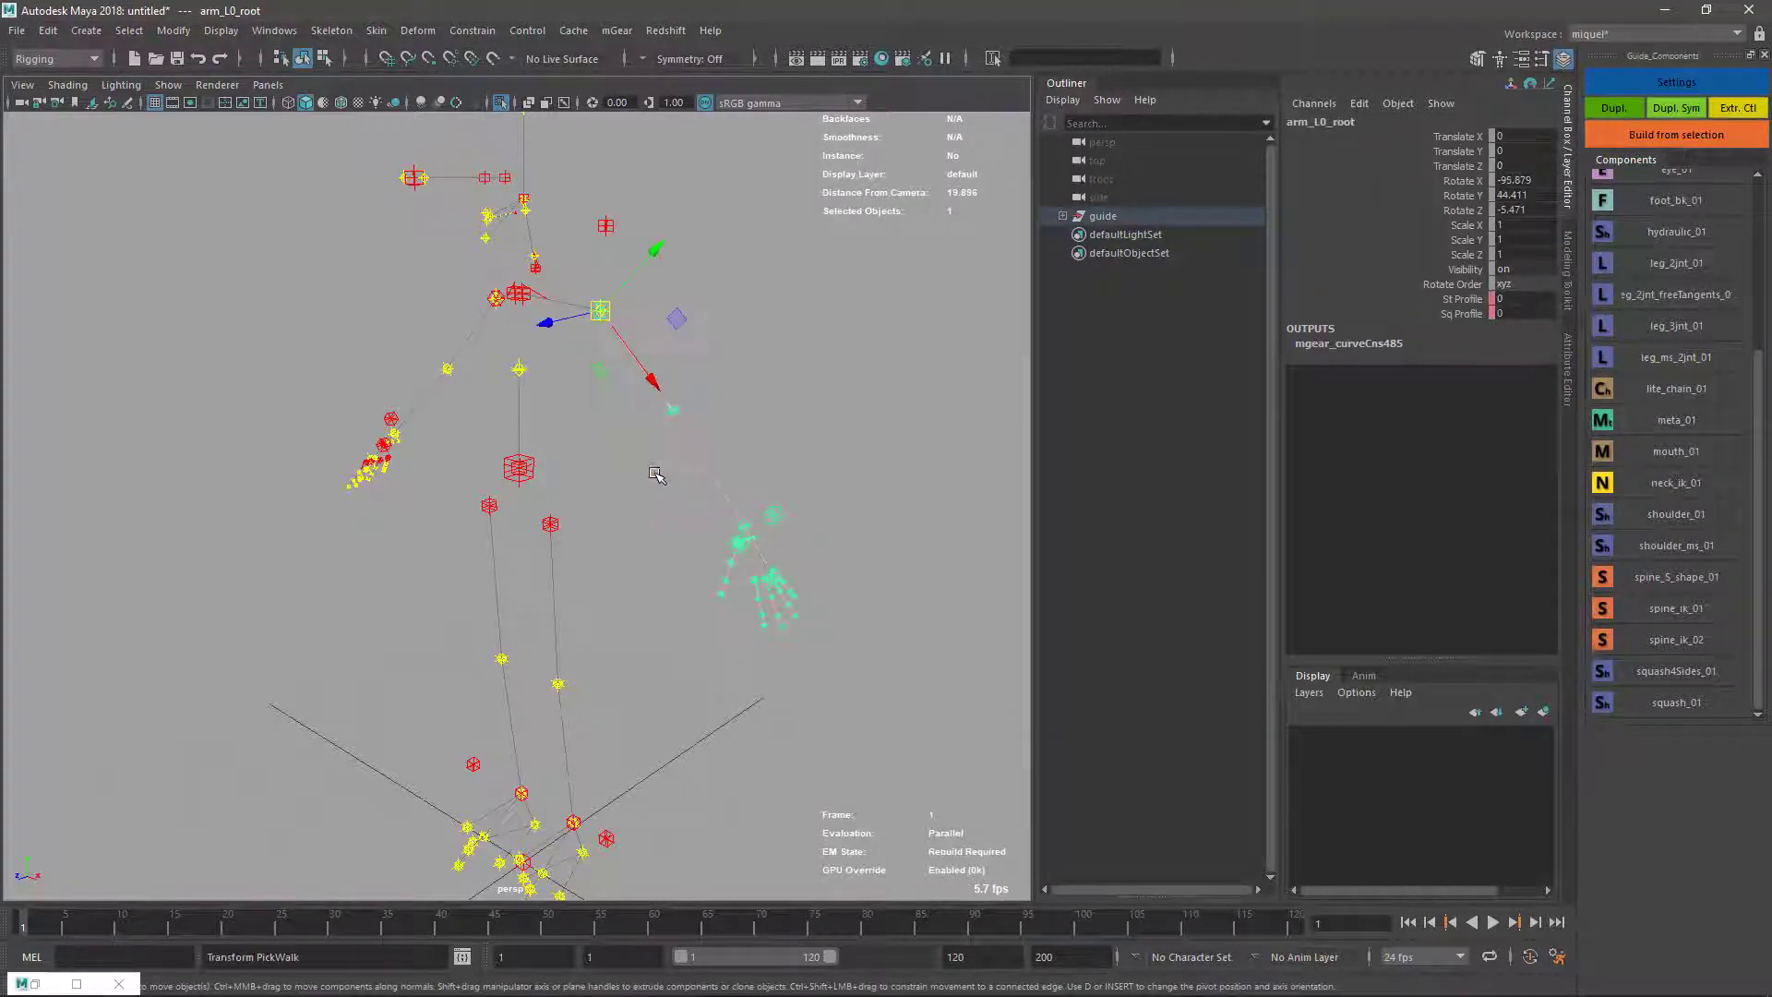
pyautogui.hotkey('ctrl', 'shift', 'b')
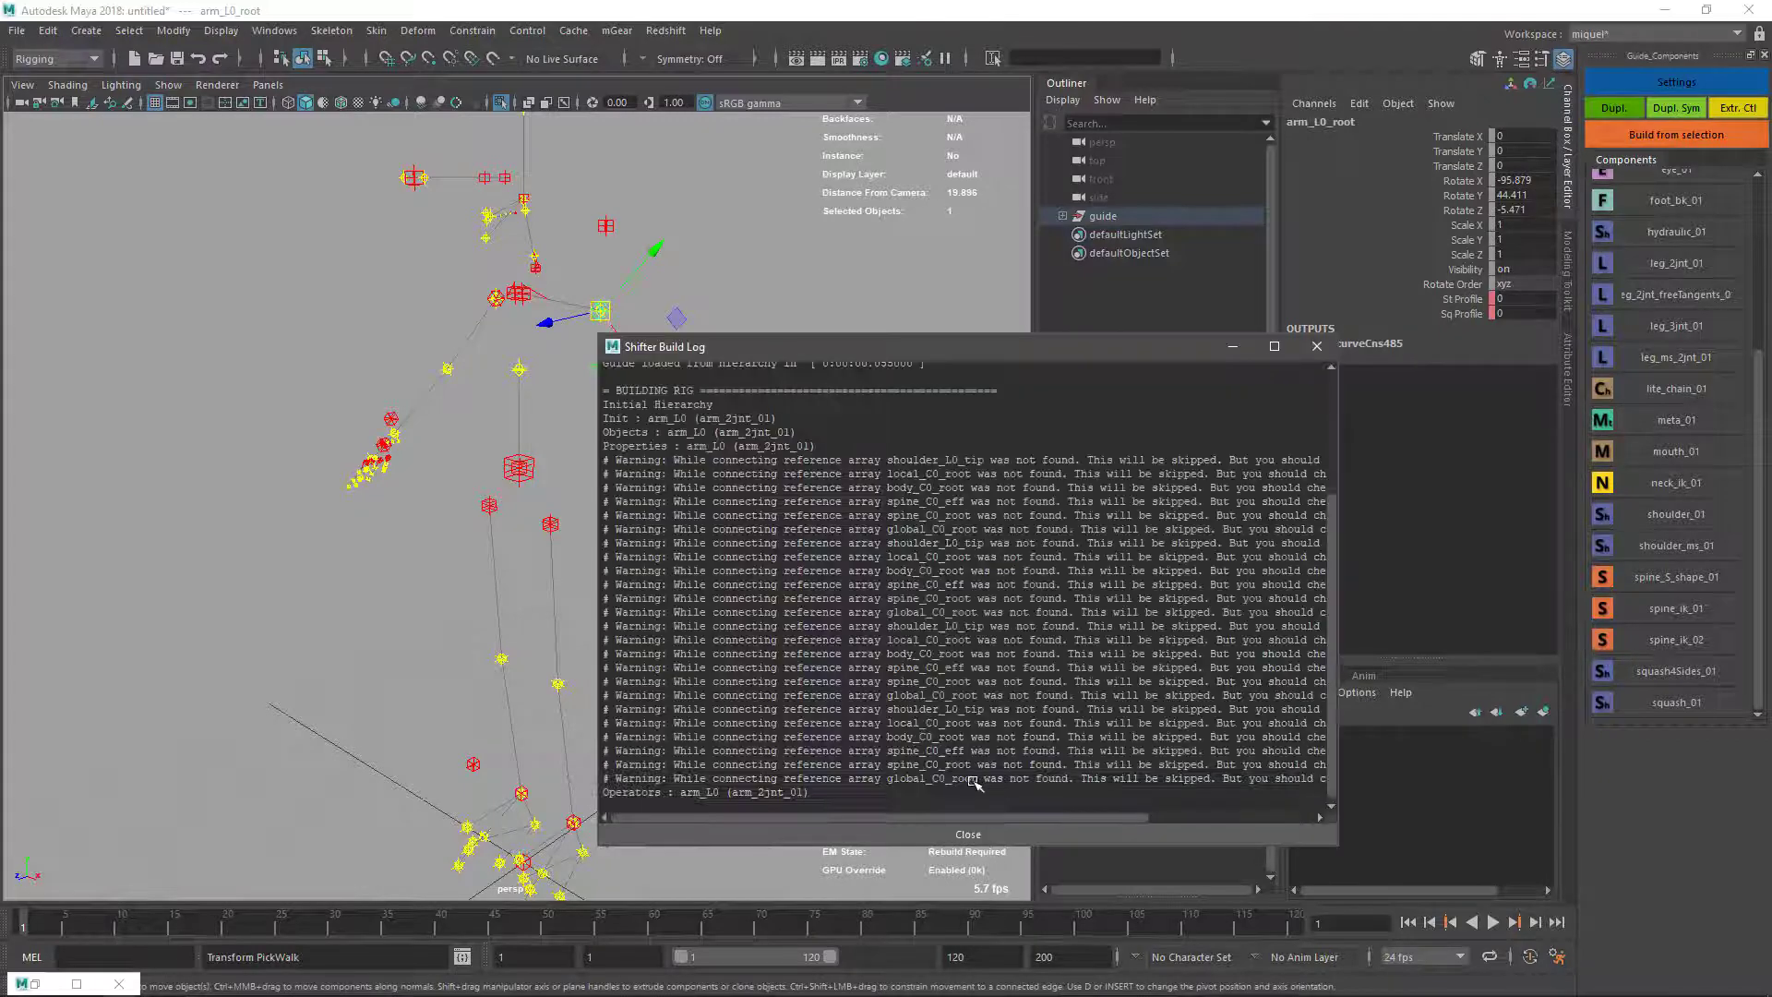
pyautogui.click(958, 831)
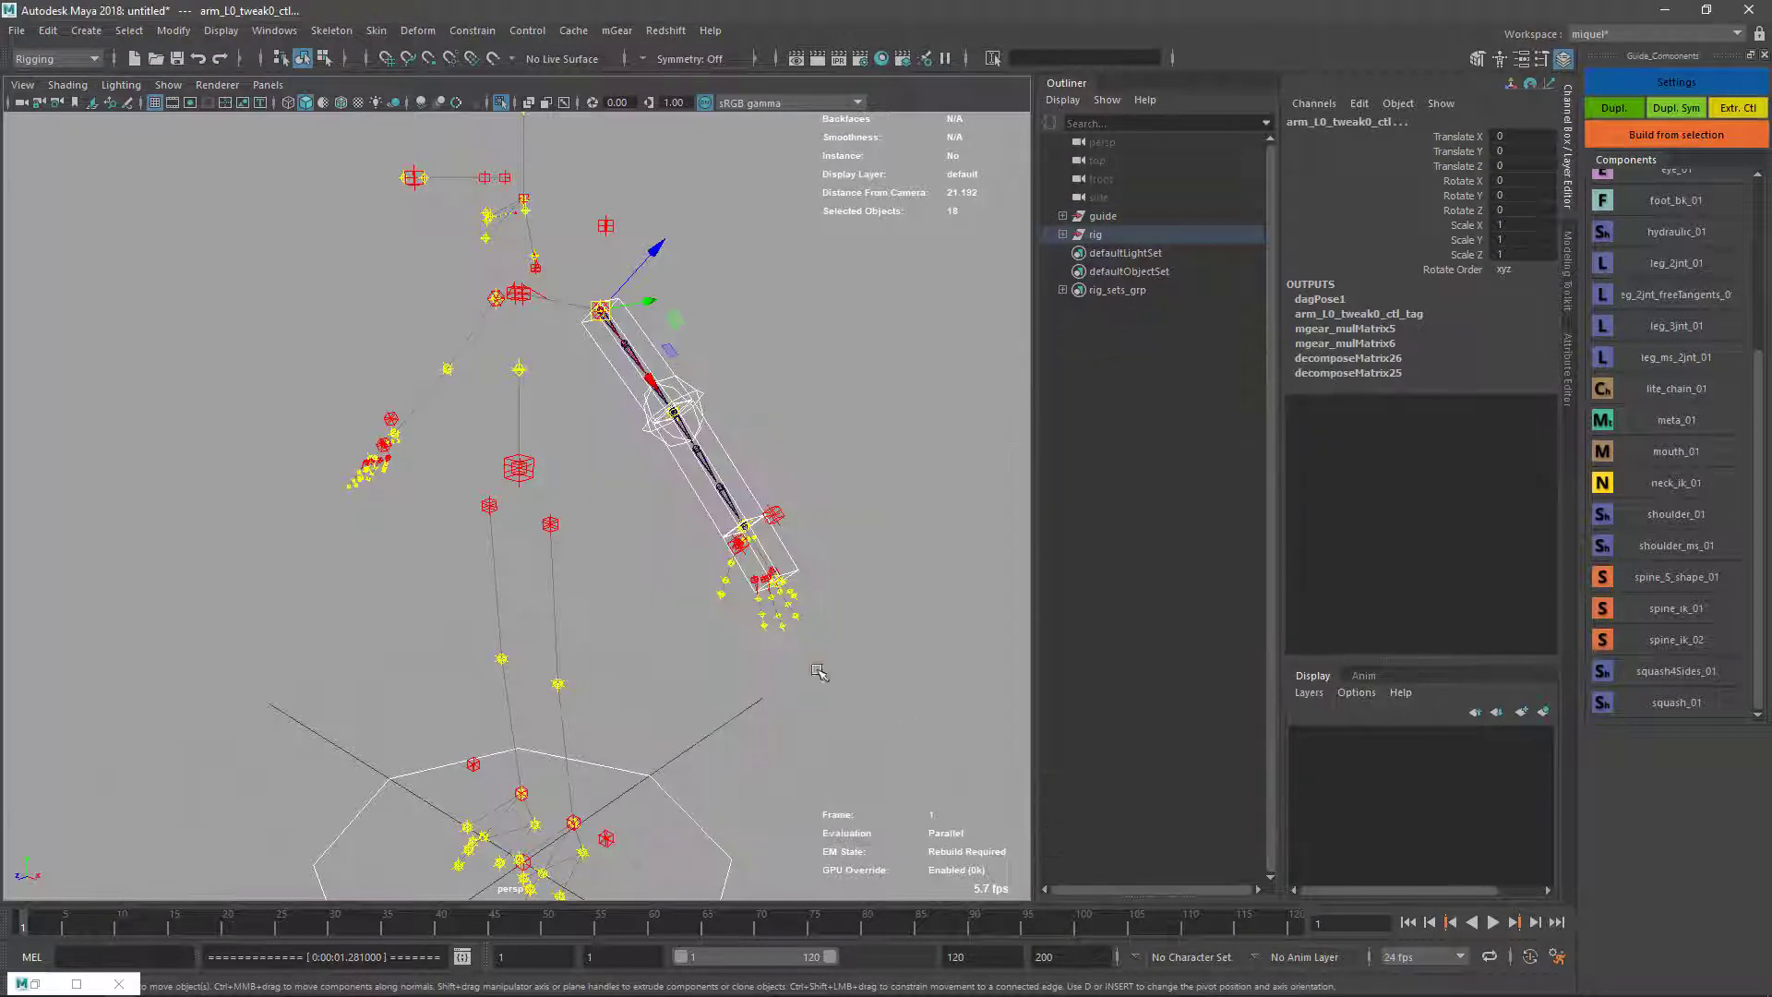
pyautogui.keyDown('alt'); pyautogui.moveTo(690, 387); pyautogui.dragTo(819, 452, button='right'); pyautogui.keyUp('alt')
pyautogui.keyDown('alt'); pyautogui.moveTo(821, 452); pyautogui.dragTo(590, 669, button='middle'); pyautogui.keyUp('alt')
pyautogui.keyDown('alt'); pyautogui.moveTo(642, 525); pyautogui.dragTo(681, 543, button='right'); pyautogui.keyUp('alt')
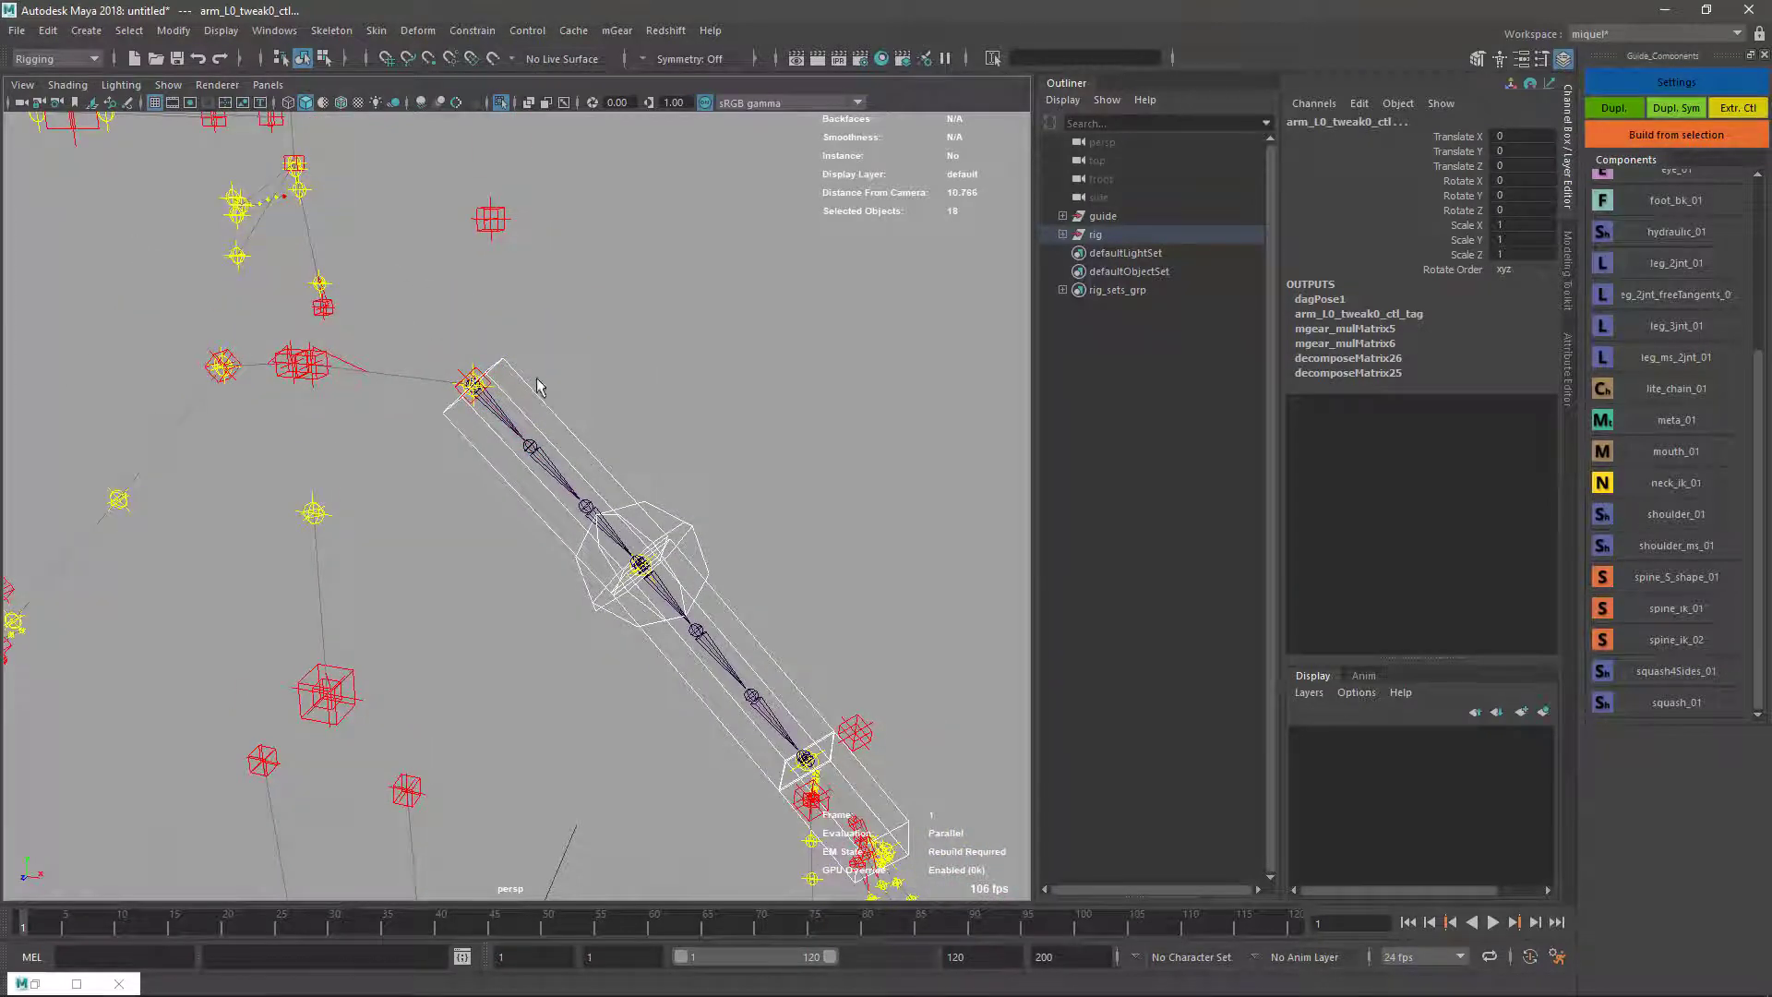
# Select the world control and turn on its Tweak Vis attribute to show the left arm's tweak controls.
pyautogui.keyDown('alt'); pyautogui.moveTo(808, 748); pyautogui.dragTo(679, 753, button='right'); pyautogui.keyUp('alt')
pyautogui.keyDown('alt'); pyautogui.moveTo(678, 753); pyautogui.dragTo(645, 582, button='middle'); pyautogui.keyUp('alt')
pyautogui.moveTo(608, 768); pyautogui.dragTo(873, 697)
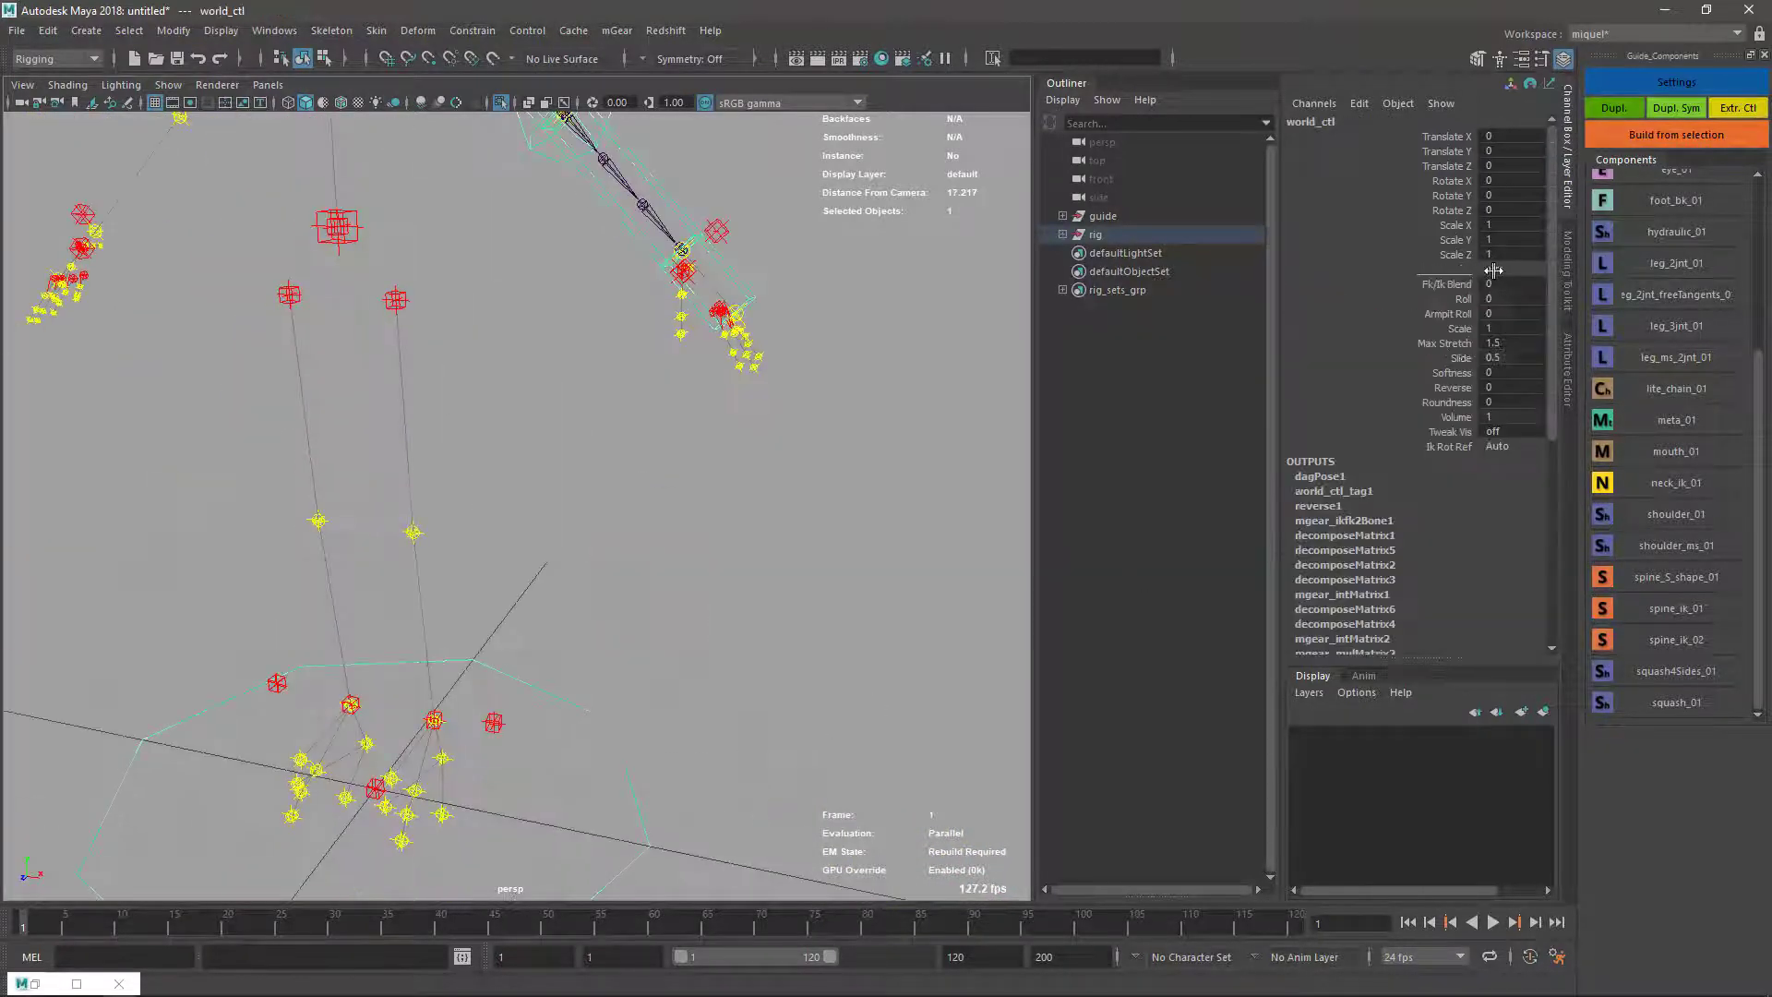
pyautogui.click(1447, 434)
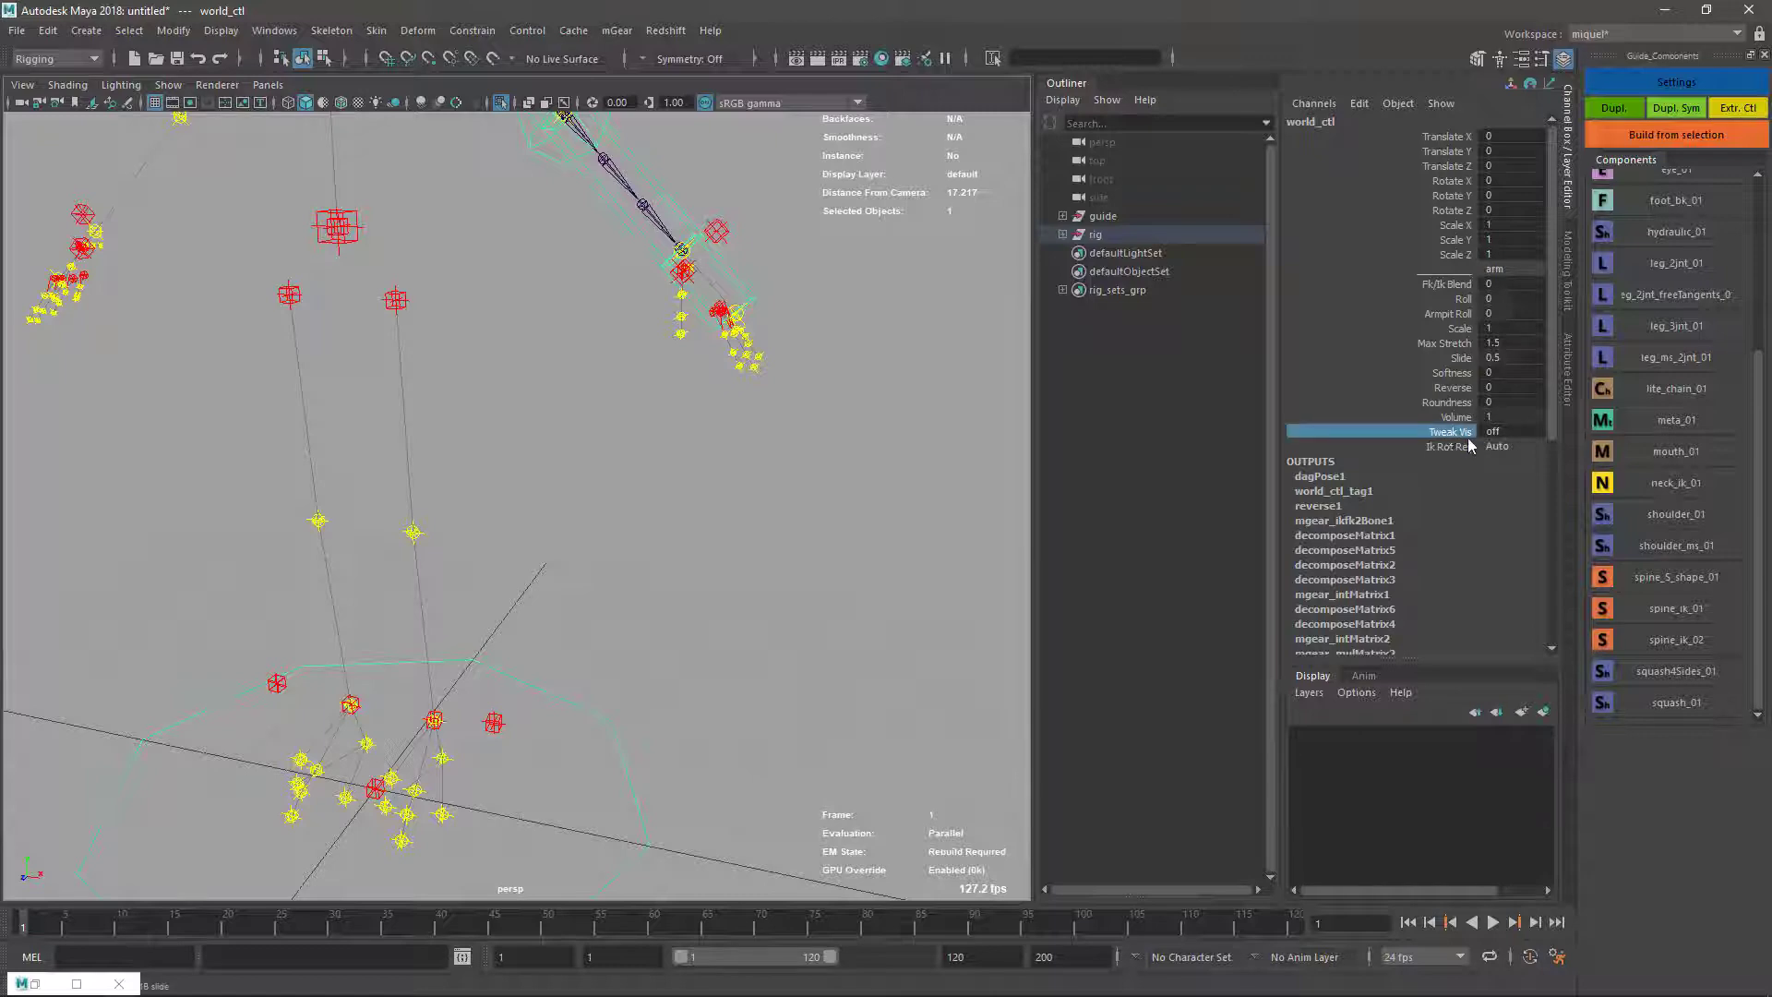
pyautogui.moveTo(625, 469); pyautogui.dragTo(657, 466, button='middle')
pyautogui.keyDown('alt'); pyautogui.moveTo(650, 344); pyautogui.dragTo(672, 517, button='middle'); pyautogui.keyUp('alt')
pyautogui.keyDown('alt'); pyautogui.moveTo(672, 499); pyautogui.dragTo(718, 443, button='right'); pyautogui.keyUp('alt')
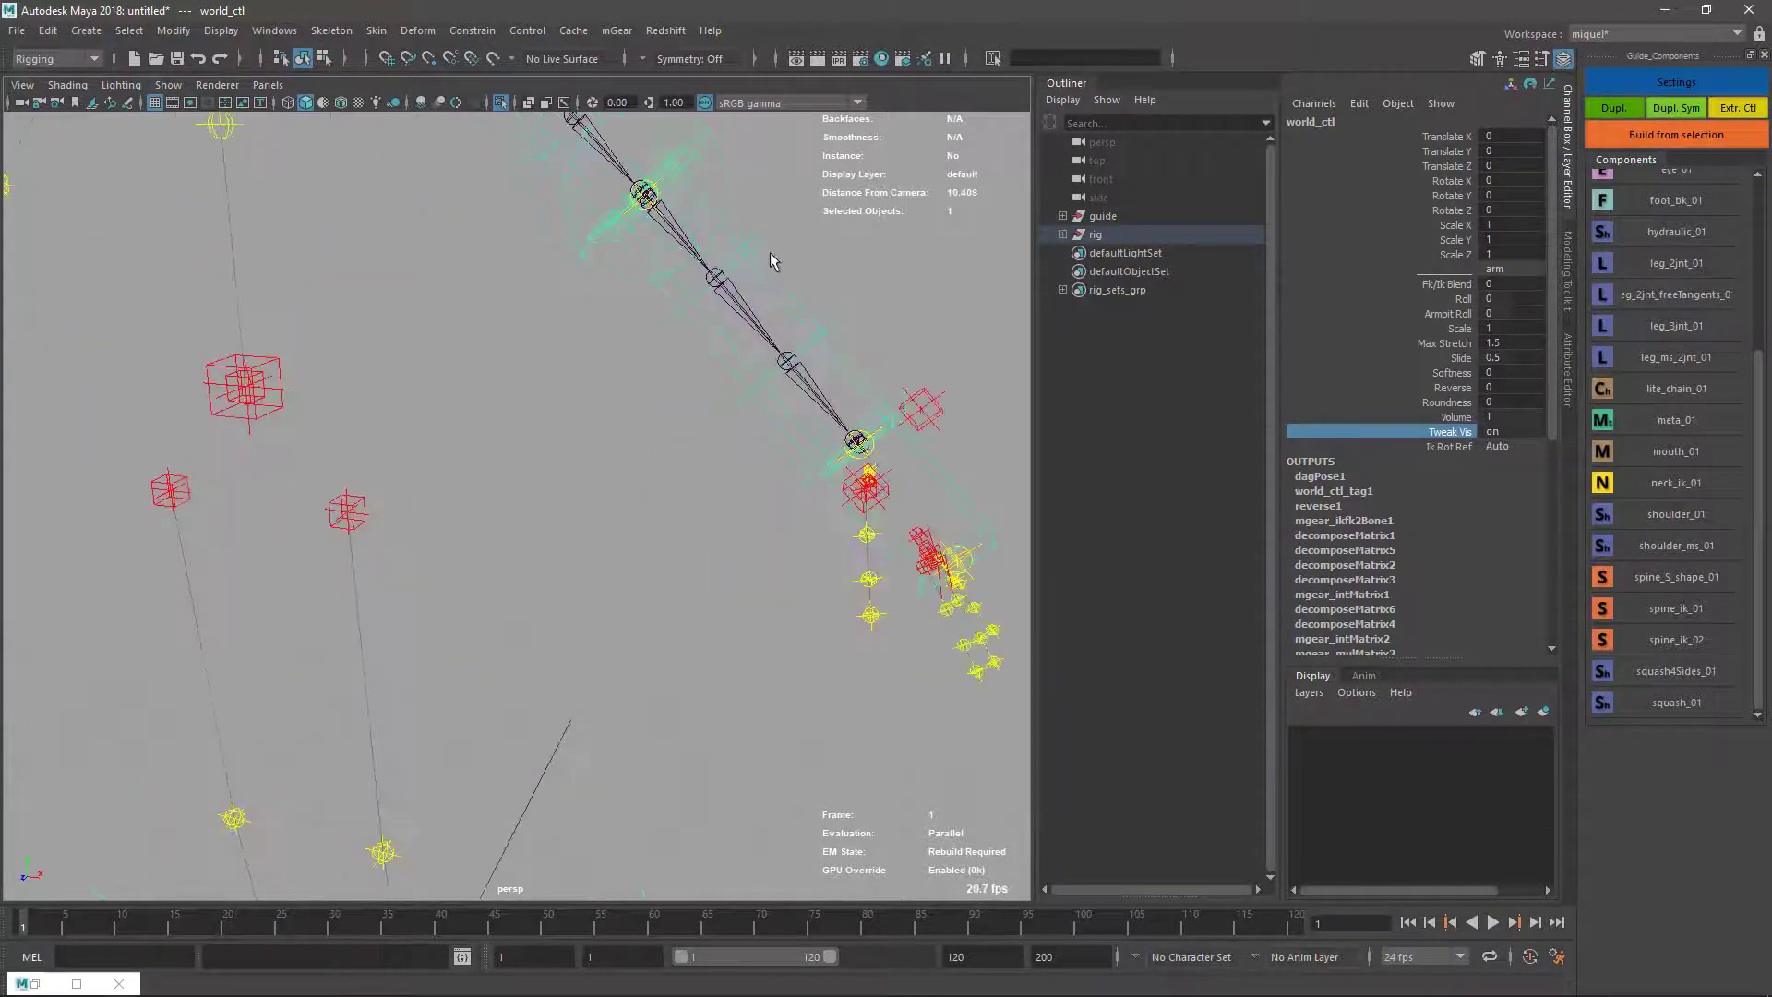
# Move a left forearm tweak control slightly and scale it uniformly to about 1.119 to test its effect.
pyautogui.moveTo(680, 319); pyautogui.dragTo(401, 388)
pyautogui.hotkey('ctrl', 'z')
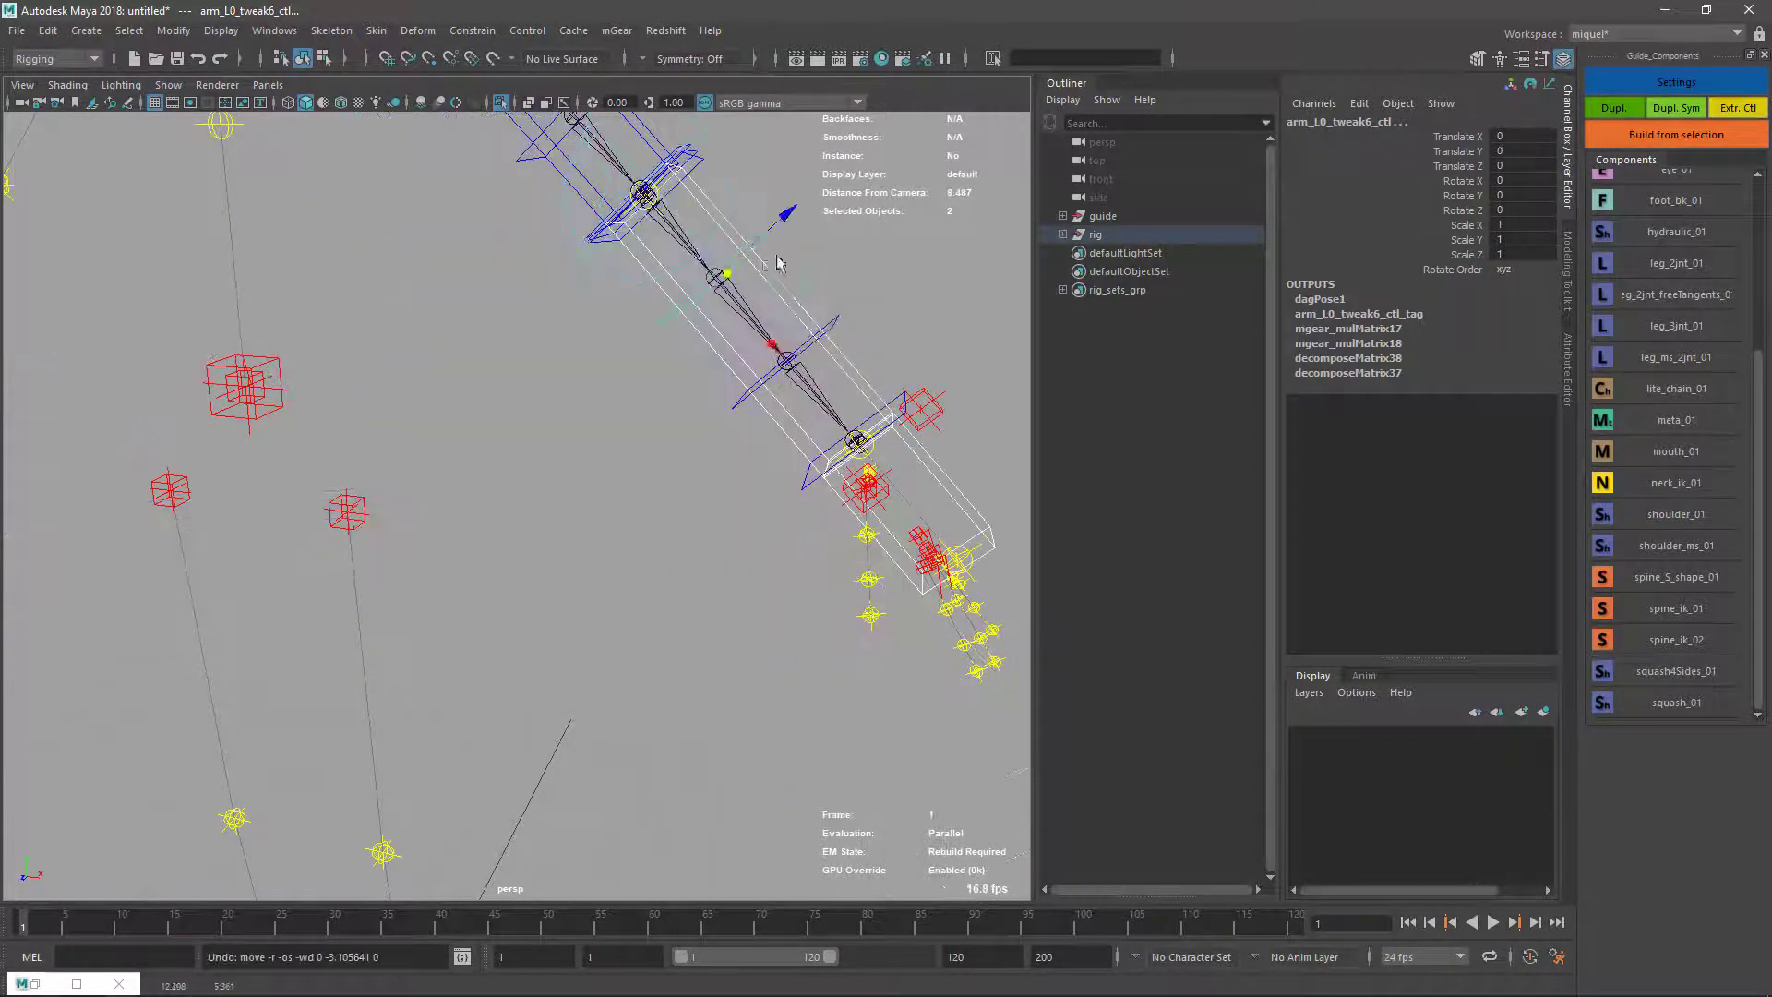
pyautogui.press('q')
pyautogui.click(769, 246)
pyautogui.press('w')
pyautogui.moveTo(716, 277); pyautogui.dragTo(503, 338)
pyautogui.press('r')
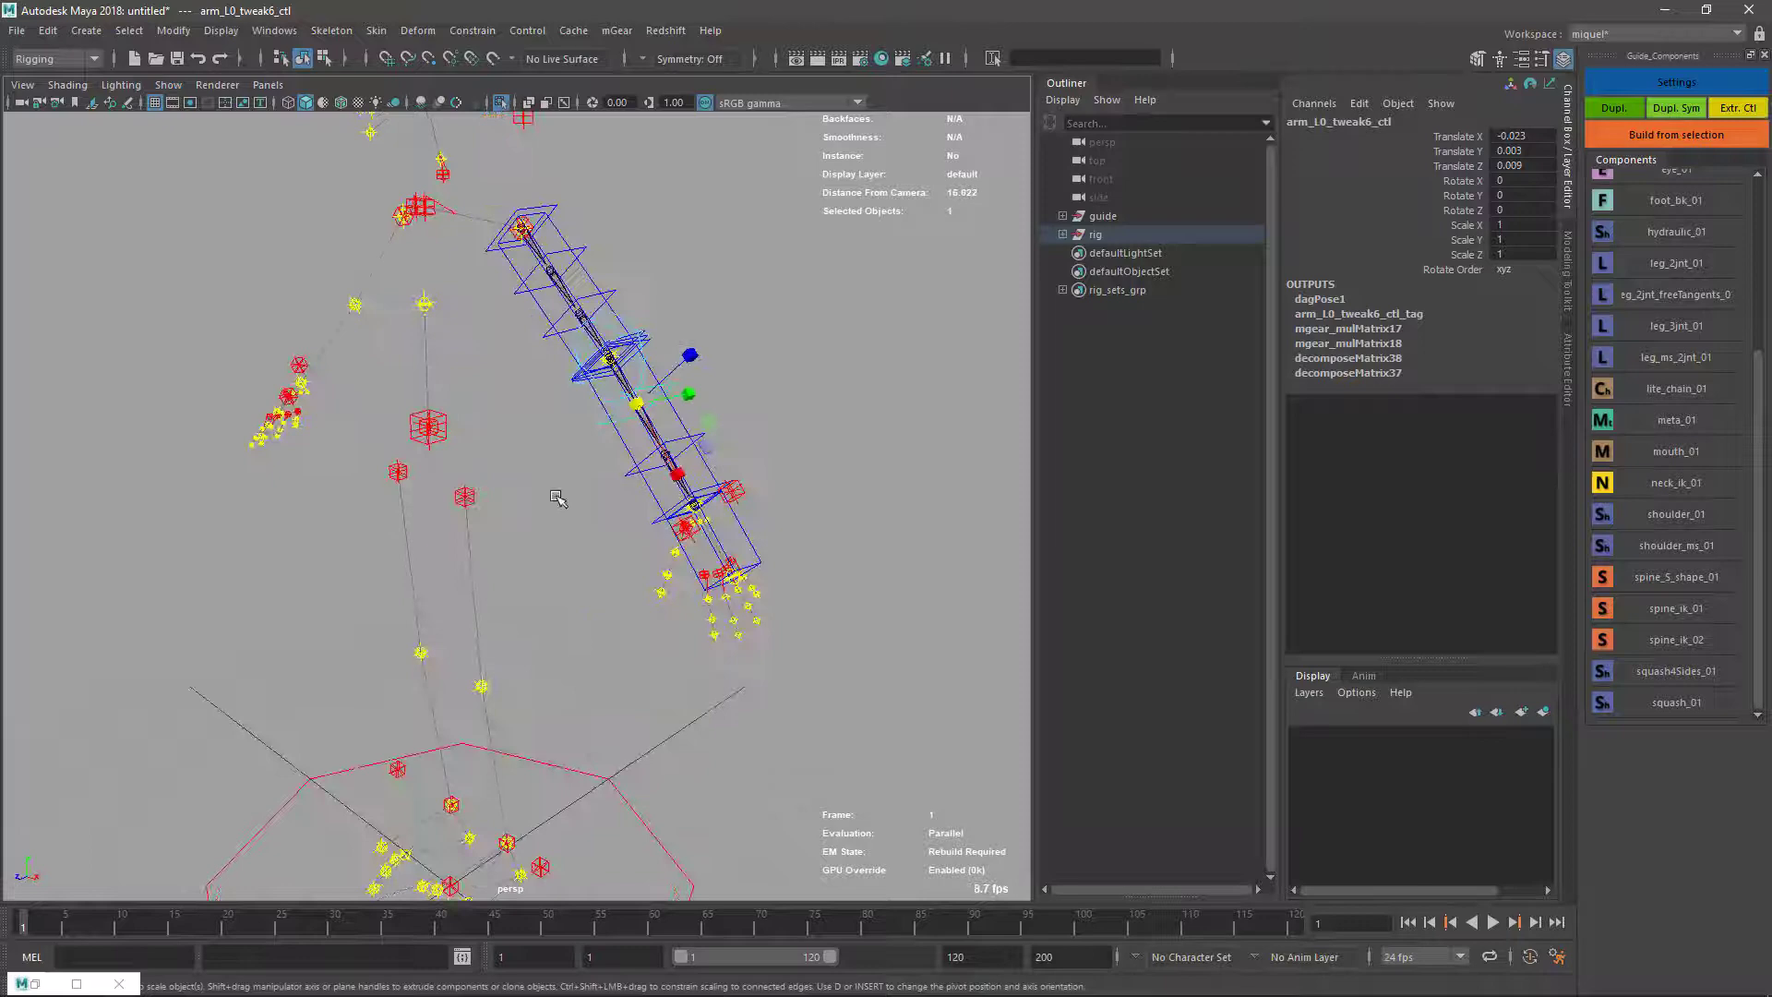
pyautogui.keyDown('alt'); pyautogui.moveTo(589, 592); pyautogui.dragTo(718, 532); pyautogui.keyUp('alt')
# Review the release log entries on optional joint controls, chain_FK_spline control visibility and hiding controls on playback, then return to Maya.
pyautogui.hotkey('alt', 'Tab')
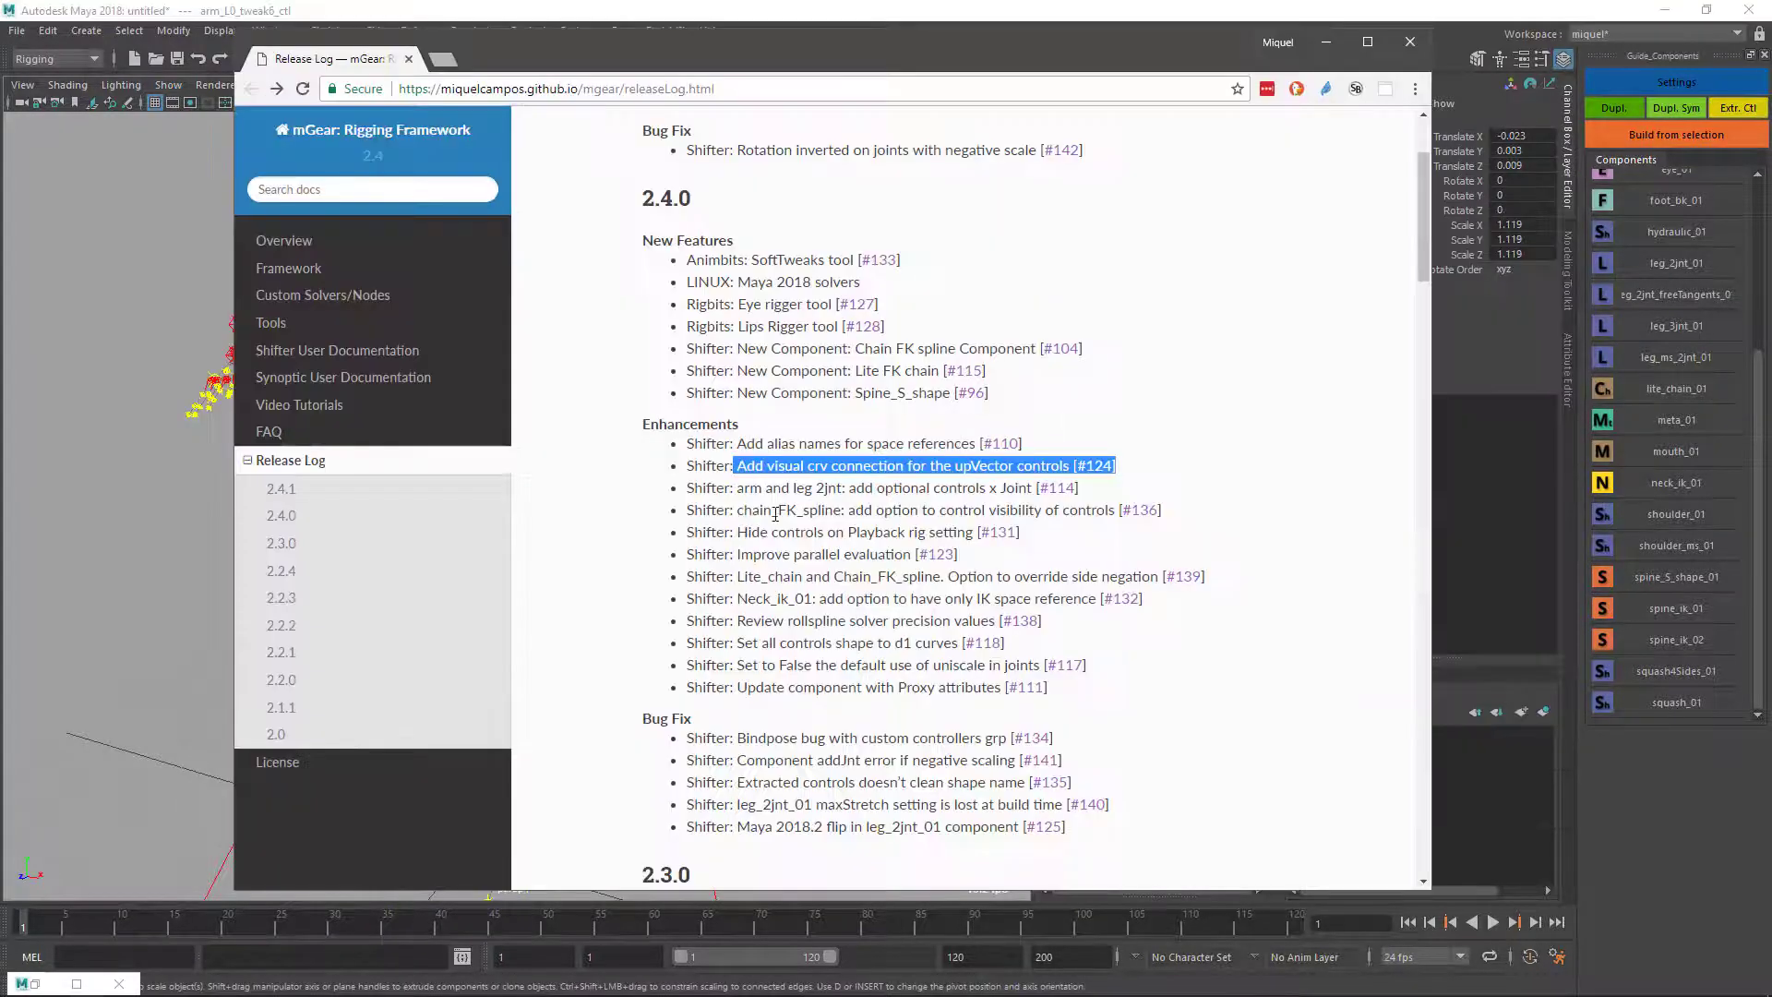
pyautogui.moveTo(744, 487); pyautogui.dragTo(1066, 488)
pyautogui.click(755, 525)
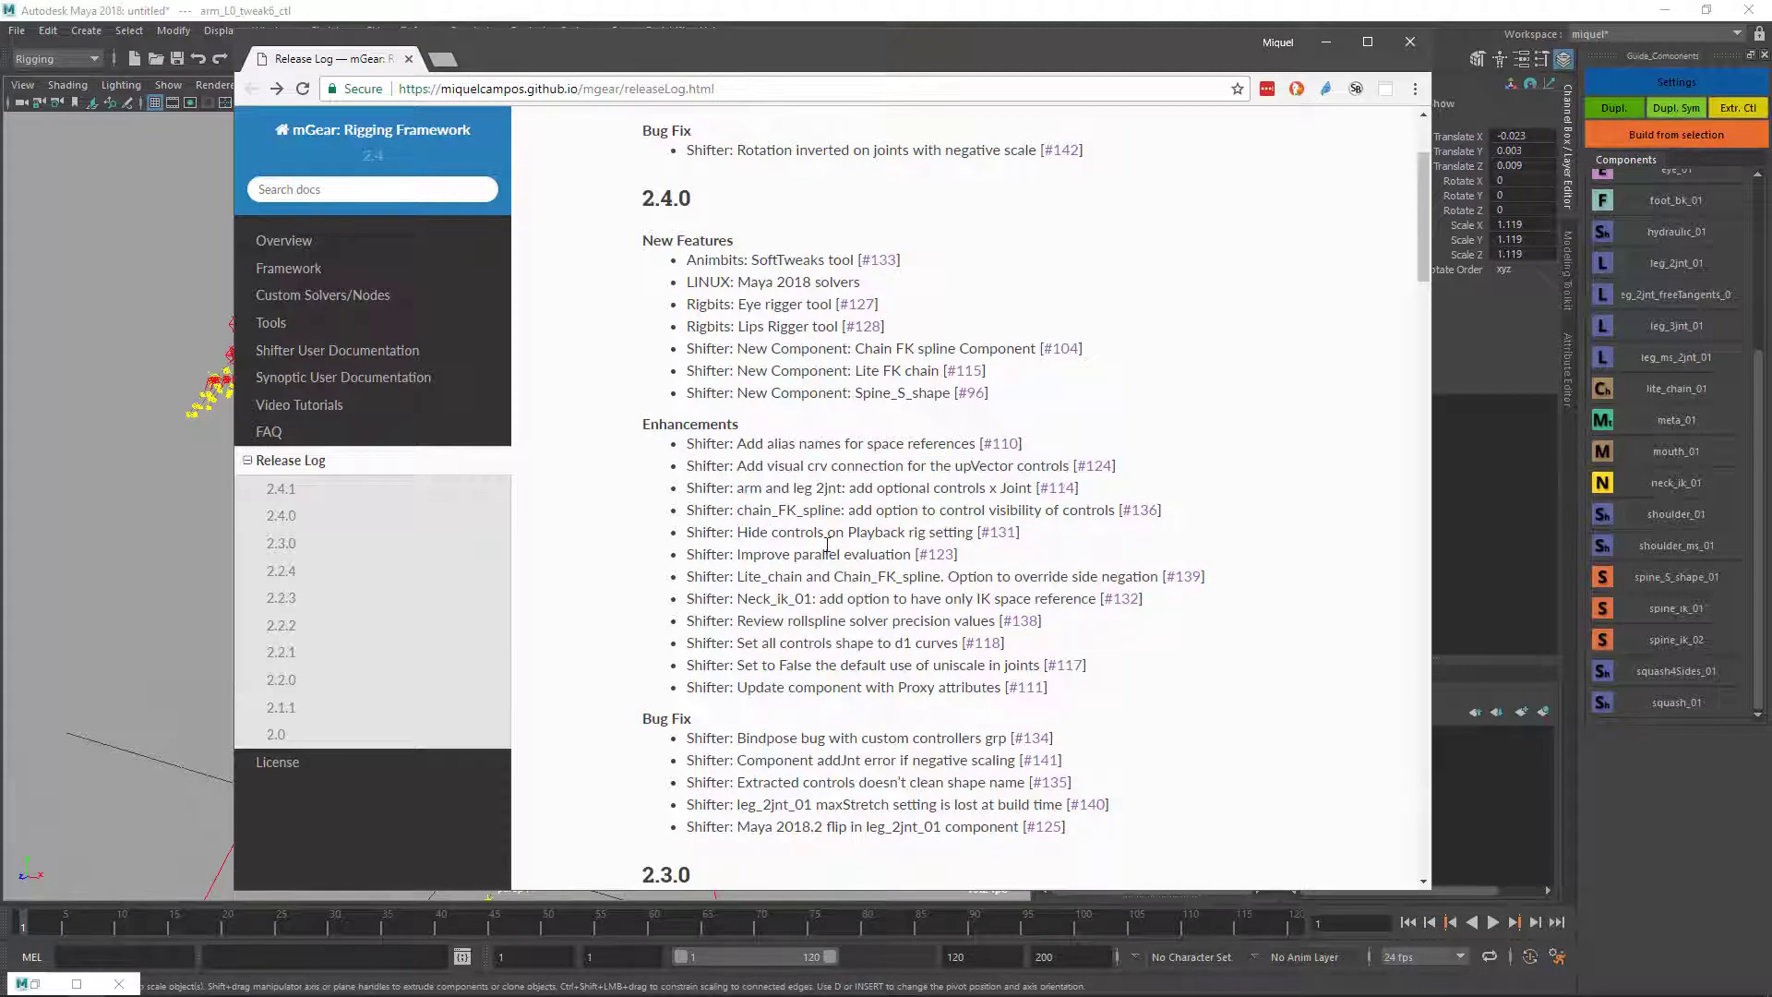
pyautogui.moveTo(760, 510); pyautogui.dragTo(1125, 526)
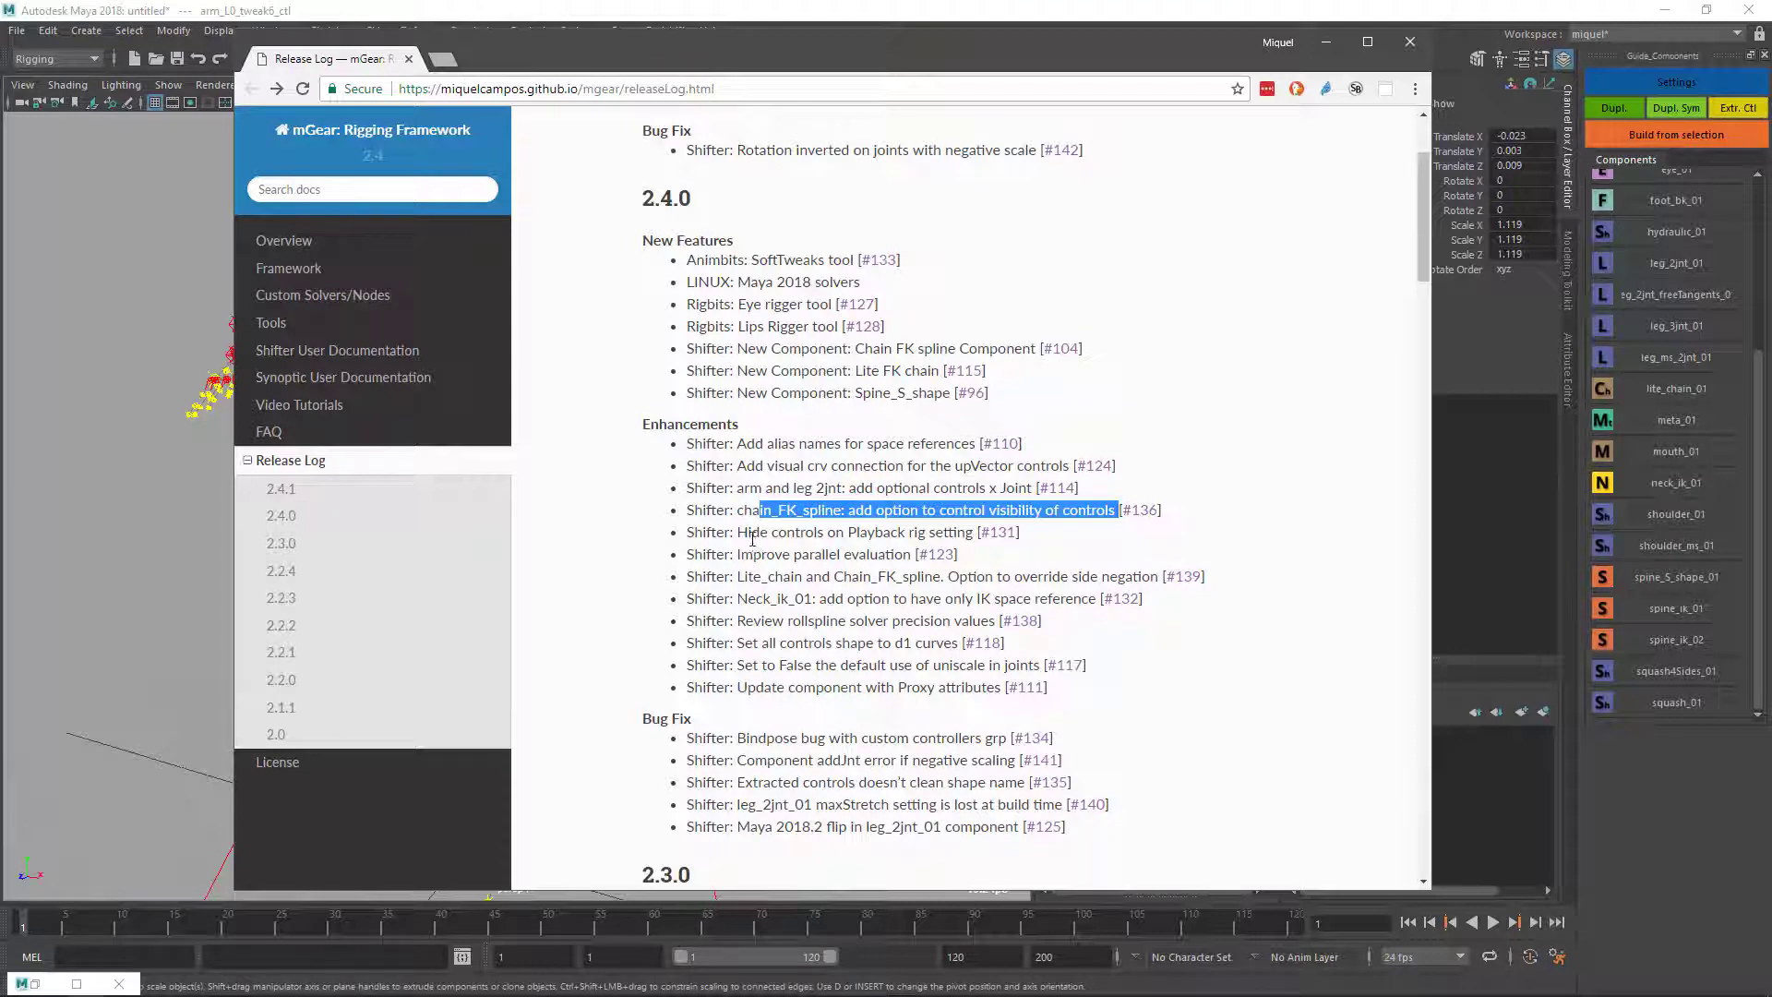
pyautogui.moveTo(738, 541); pyautogui.dragTo(969, 555)
pyautogui.hotkey('alt', 'Tab')
# Clear the selection, play the timeline to check control visibility during playback, and stop it.
pyautogui.keyDown('alt'); pyautogui.moveTo(775, 692); pyautogui.dragTo(955, 404, button='right'); pyautogui.keyUp('alt')
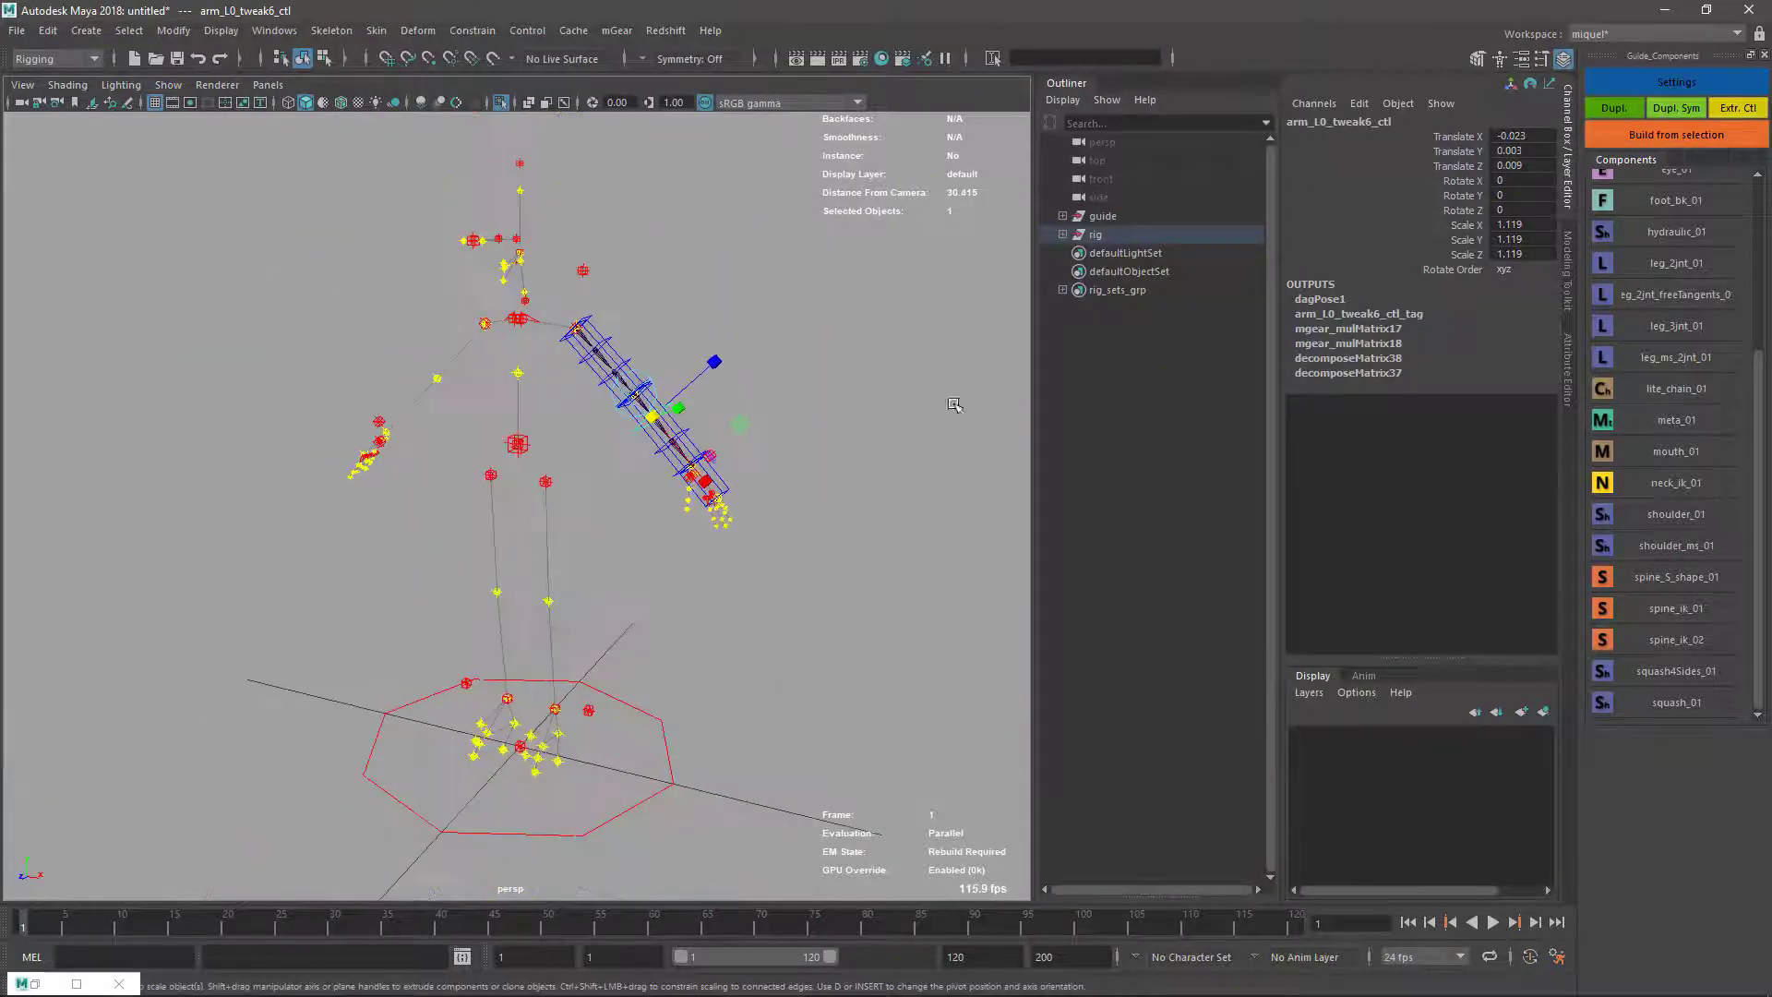
pyautogui.click(1096, 237)
pyautogui.click(814, 675)
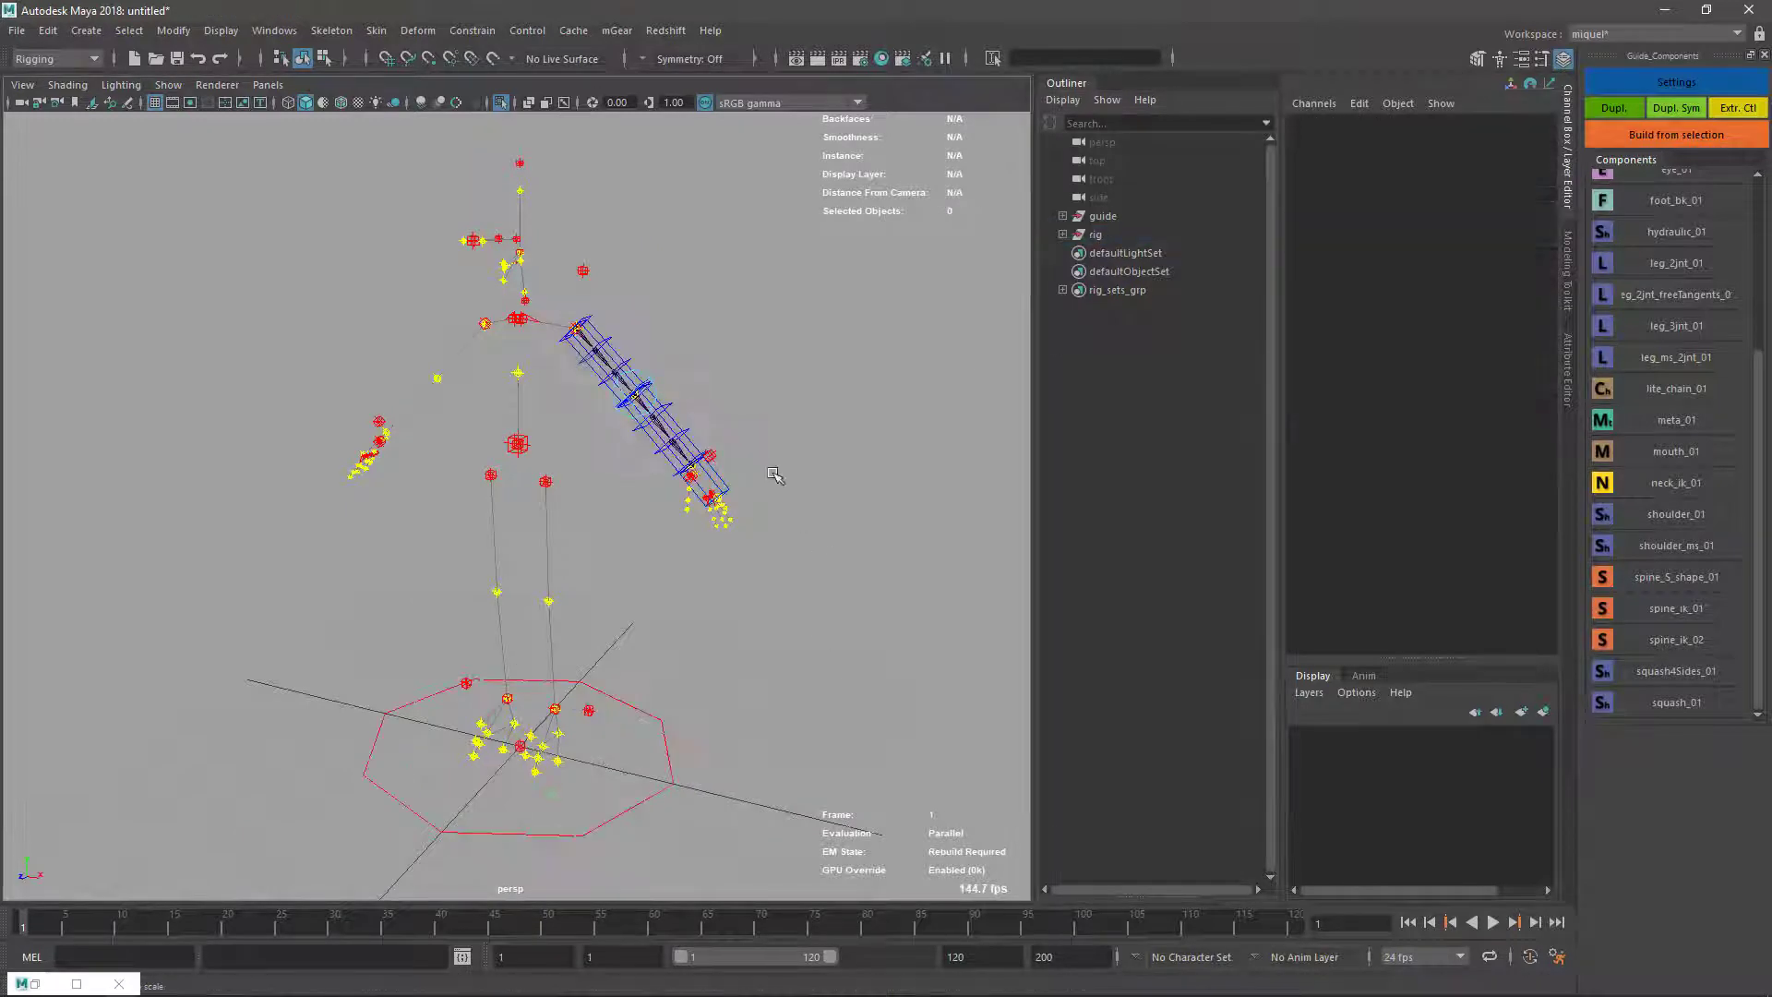
pyautogui.click(1492, 922)
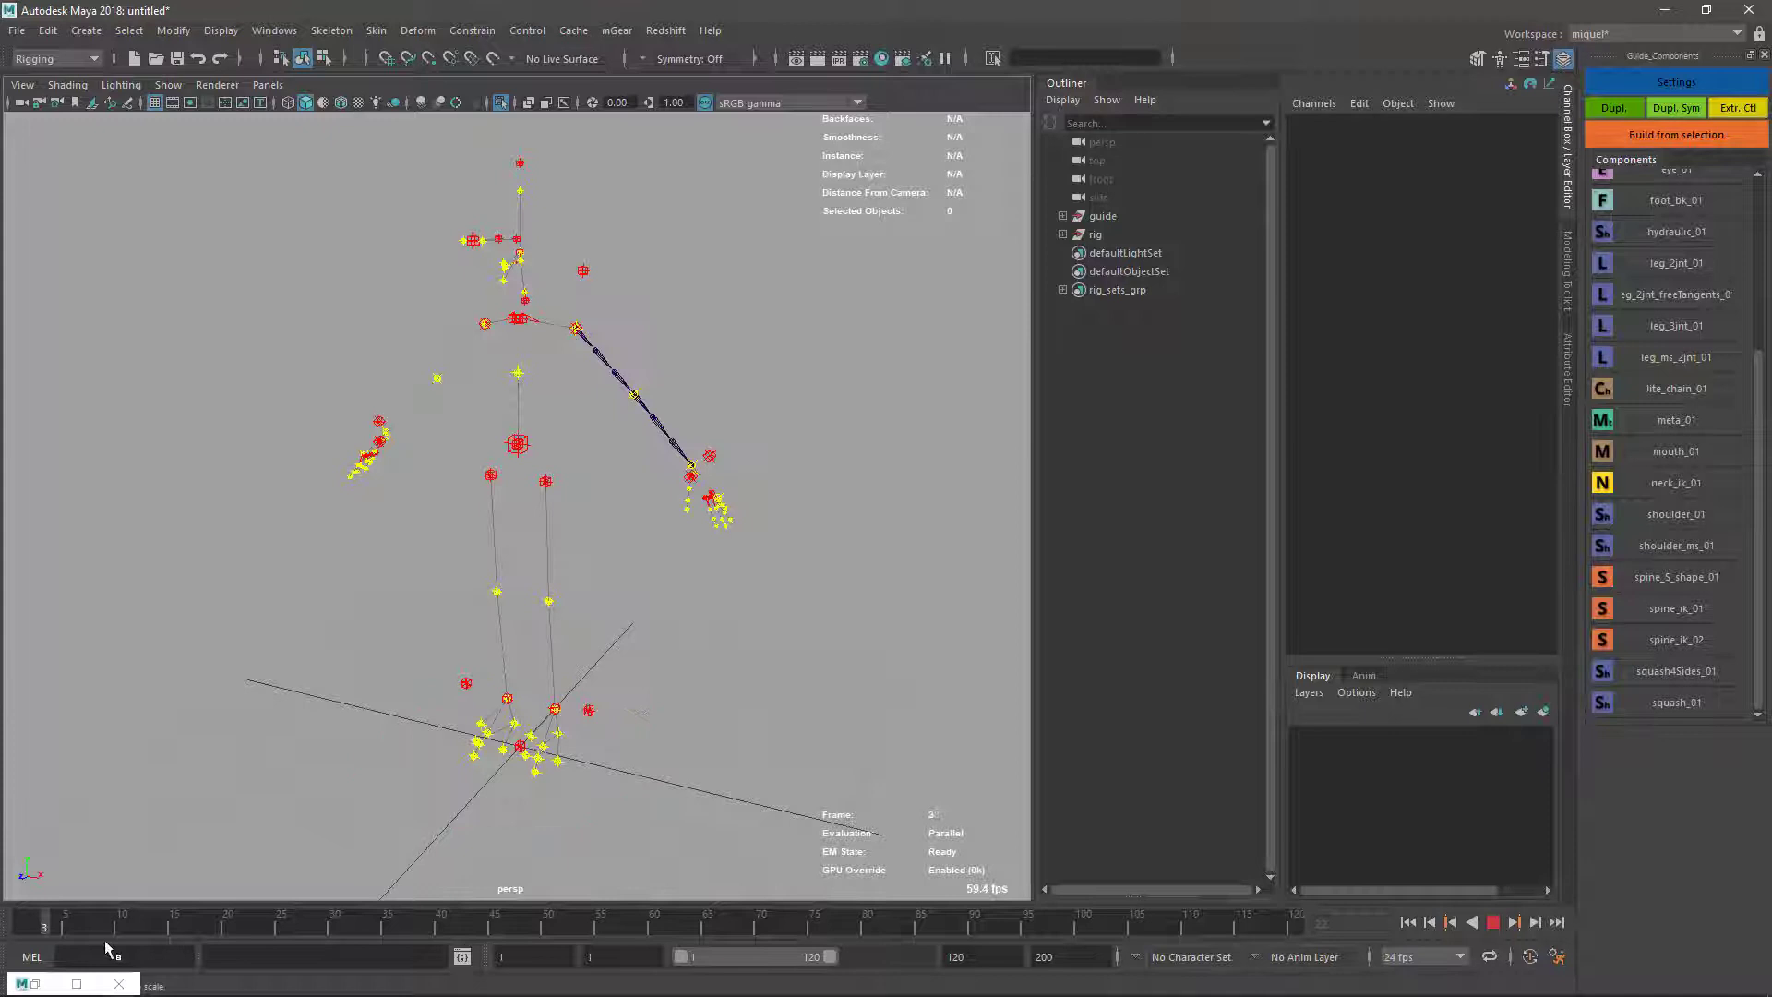
pyautogui.press('Escape')
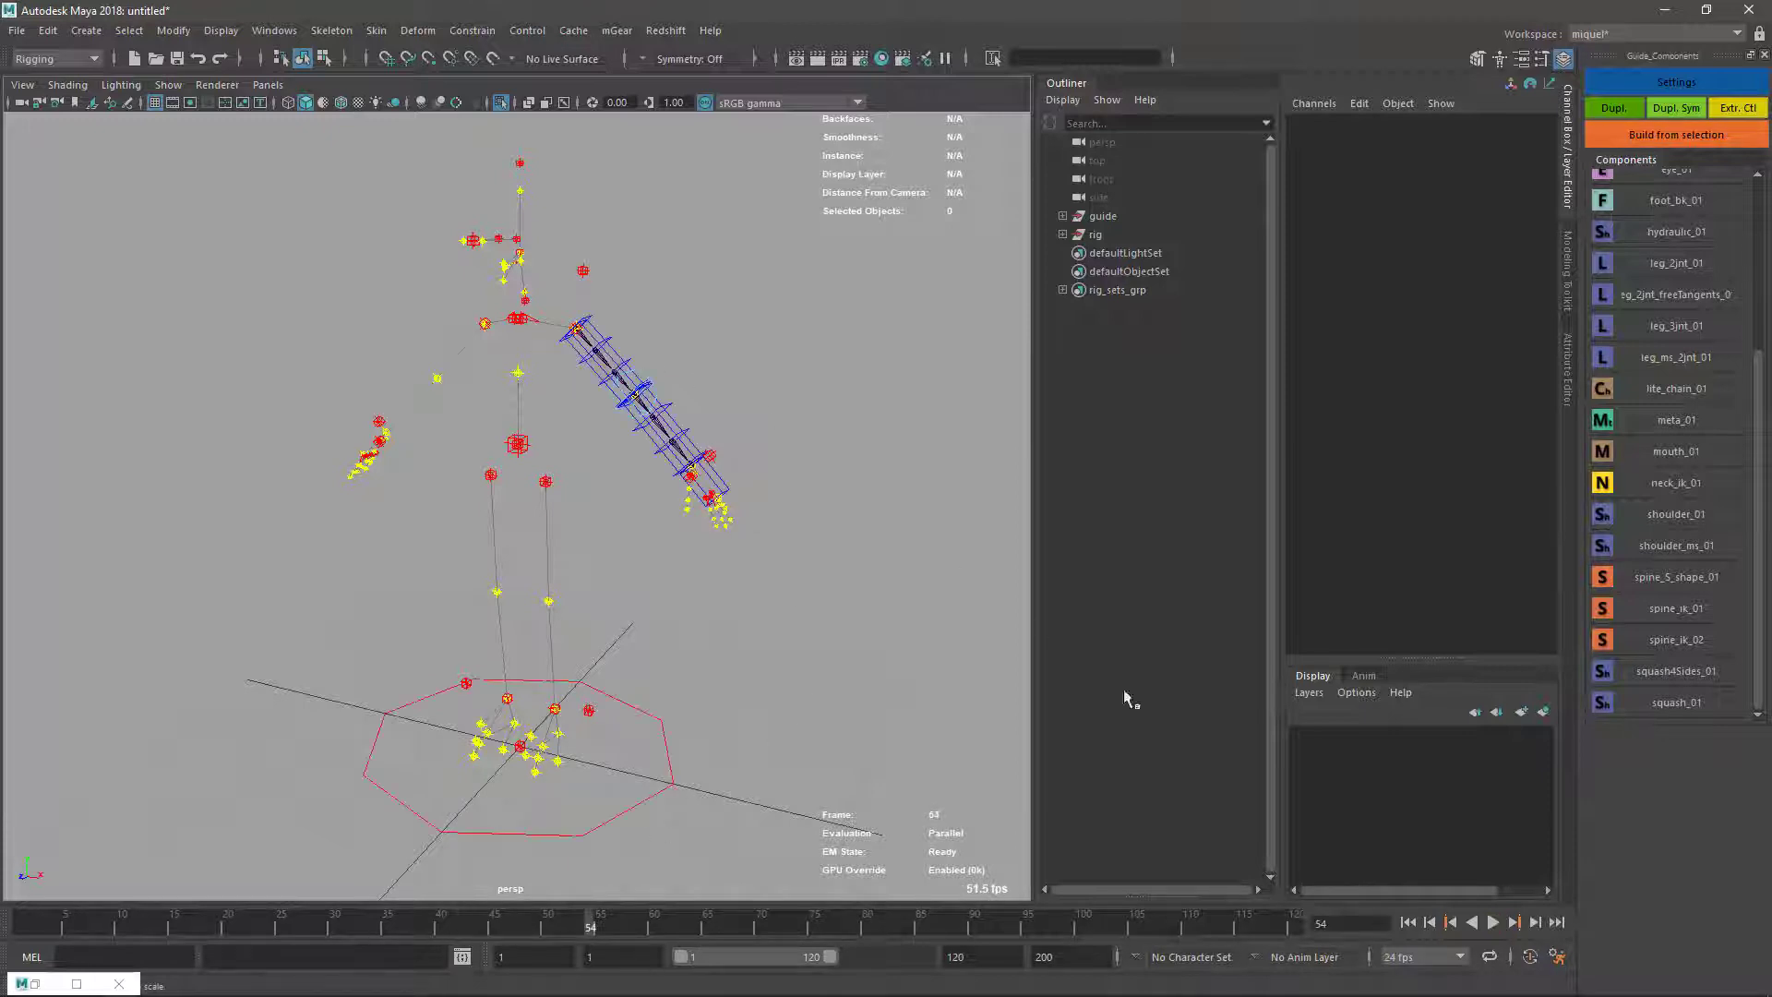
# Toggle the rig node's Ctl Vis On Playback attribute and replay the timeline to test control visibility.
pyautogui.click(1102, 235)
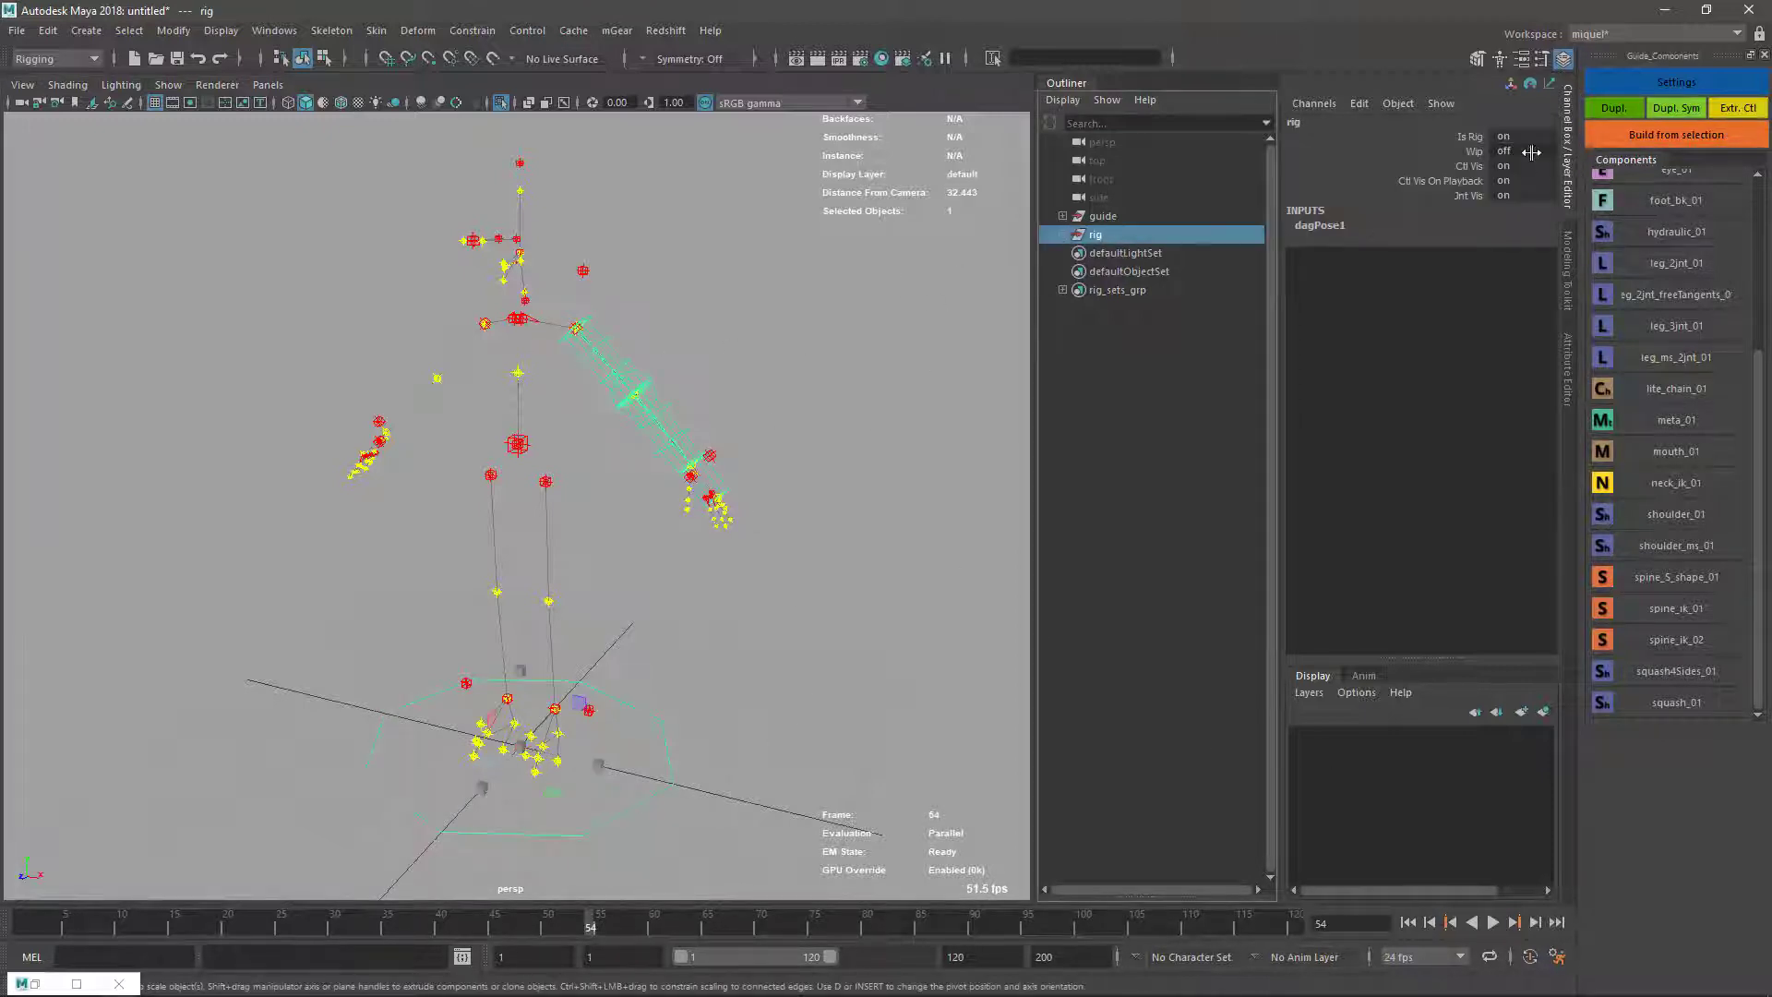
pyautogui.click(1459, 185)
pyautogui.moveTo(853, 353); pyautogui.dragTo(752, 355, button='middle')
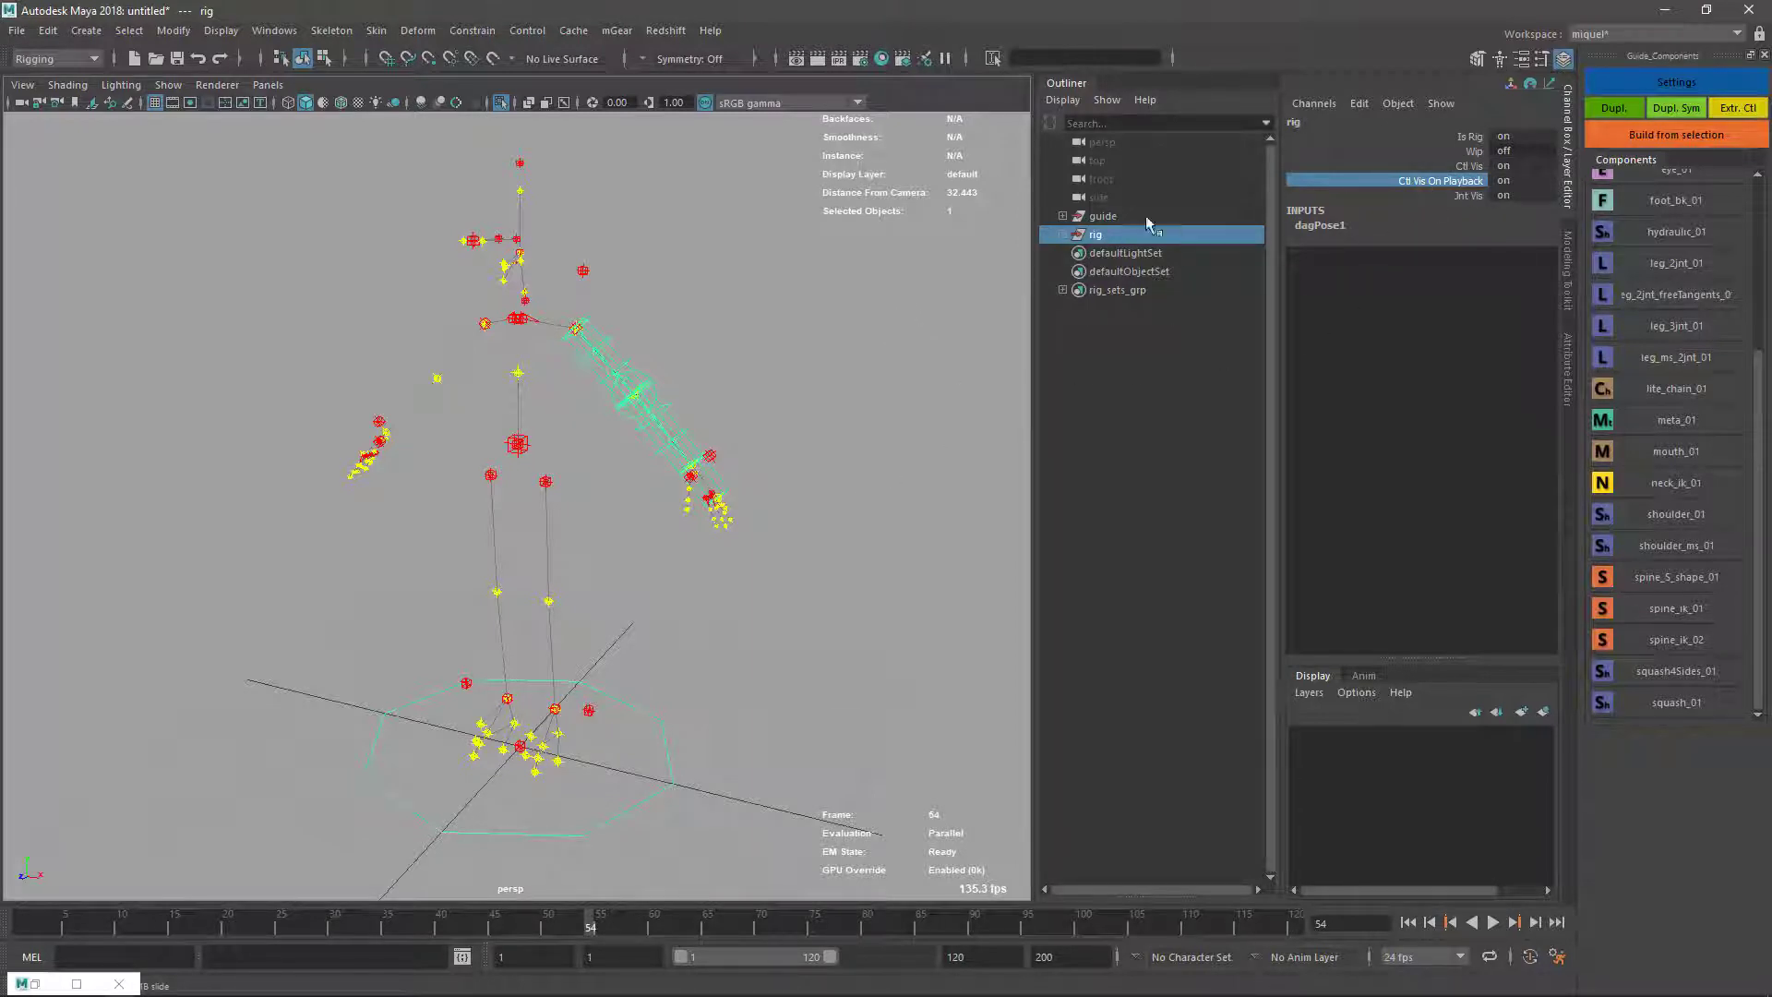
pyautogui.moveTo(683, 369); pyautogui.dragTo(637, 370, button='middle')
pyautogui.hotkey('alt', 'v')
pyautogui.press('Escape')
pyautogui.moveTo(890, 284); pyautogui.dragTo(1100, 508, button='middle')
pyautogui.hotkey('alt', 'v')
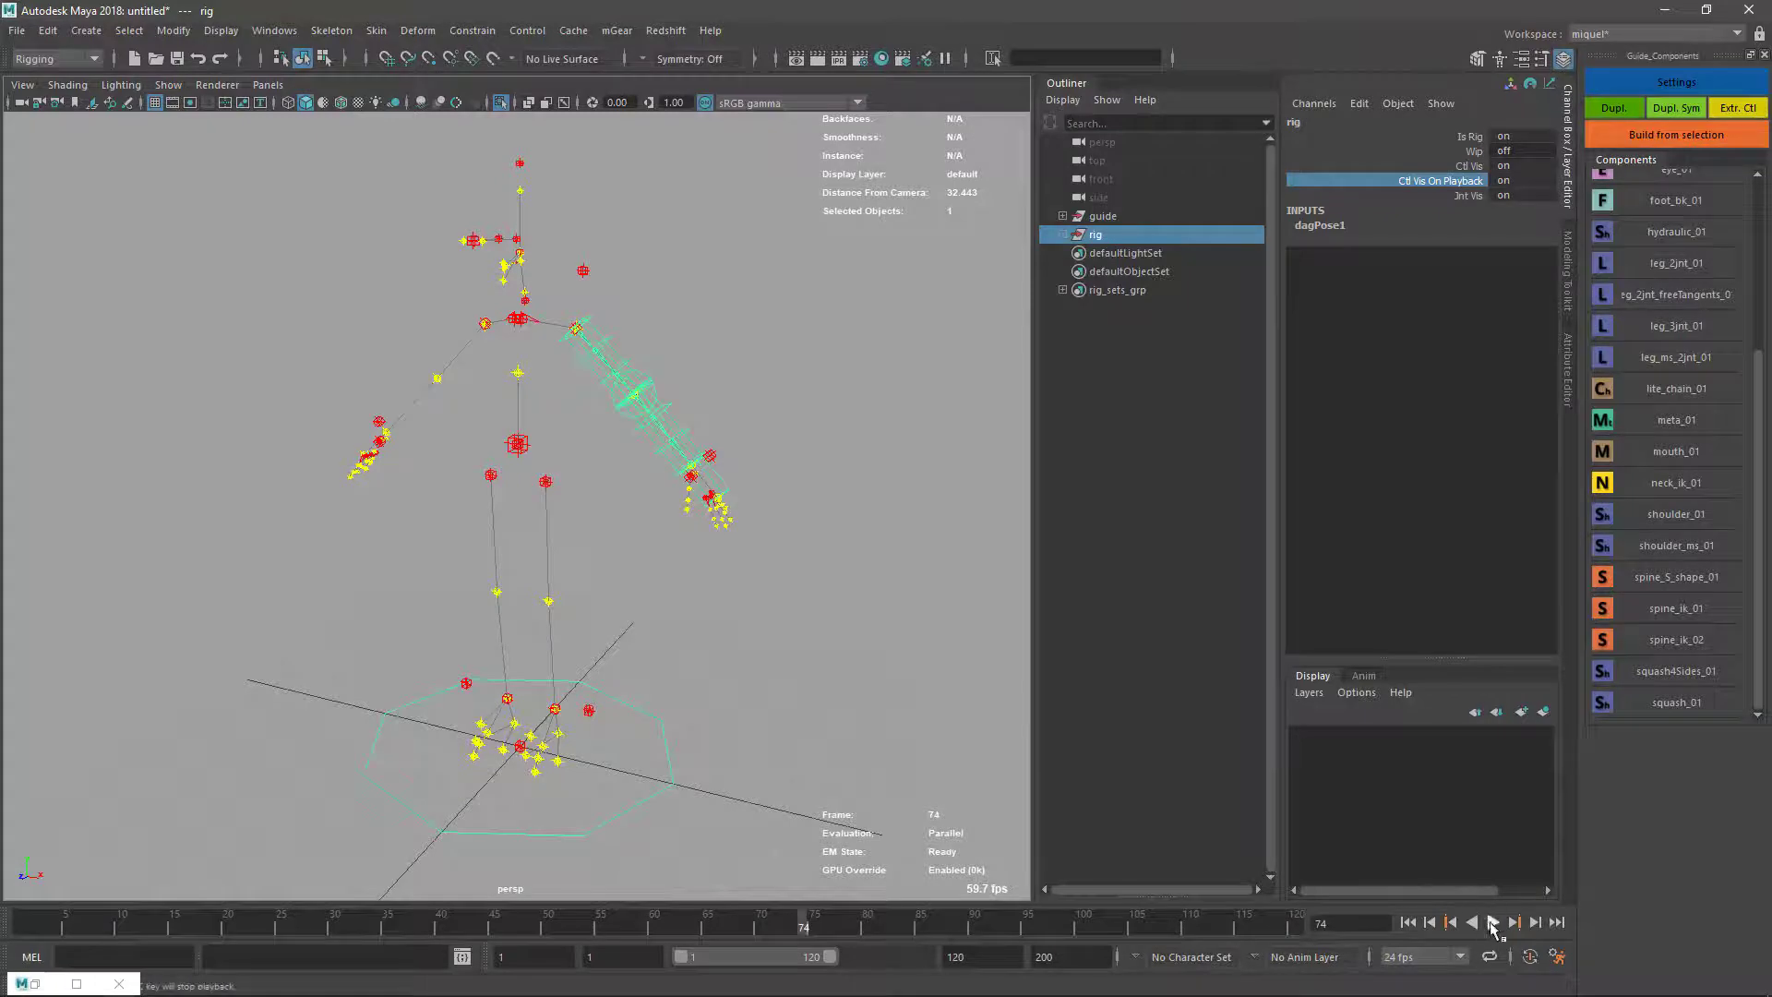
# Switch to the release log and review the side negation override and Neck_ik_01 IK space reference entries.
pyautogui.keyDown('alt'); pyautogui.moveTo(697, 508); pyautogui.dragTo(773, 541, button='right'); pyautogui.keyUp('alt')
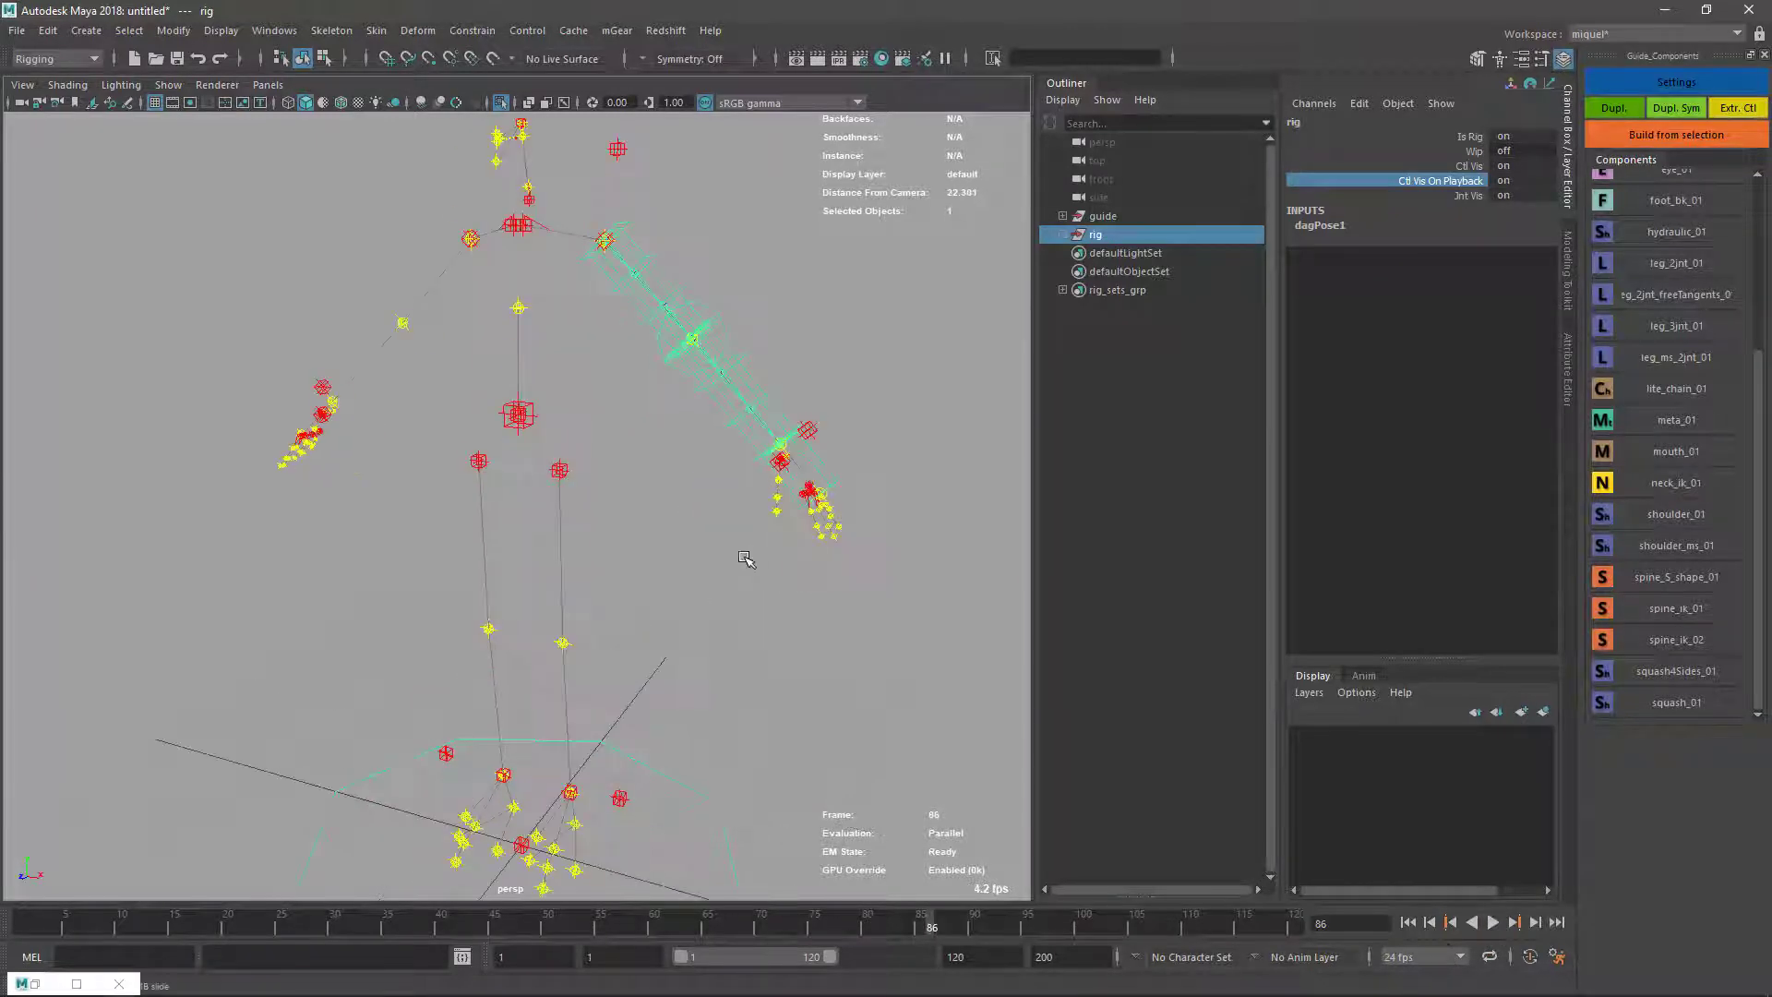
pyautogui.hotkey('alt', 'Tab')
pyautogui.click(741, 612)
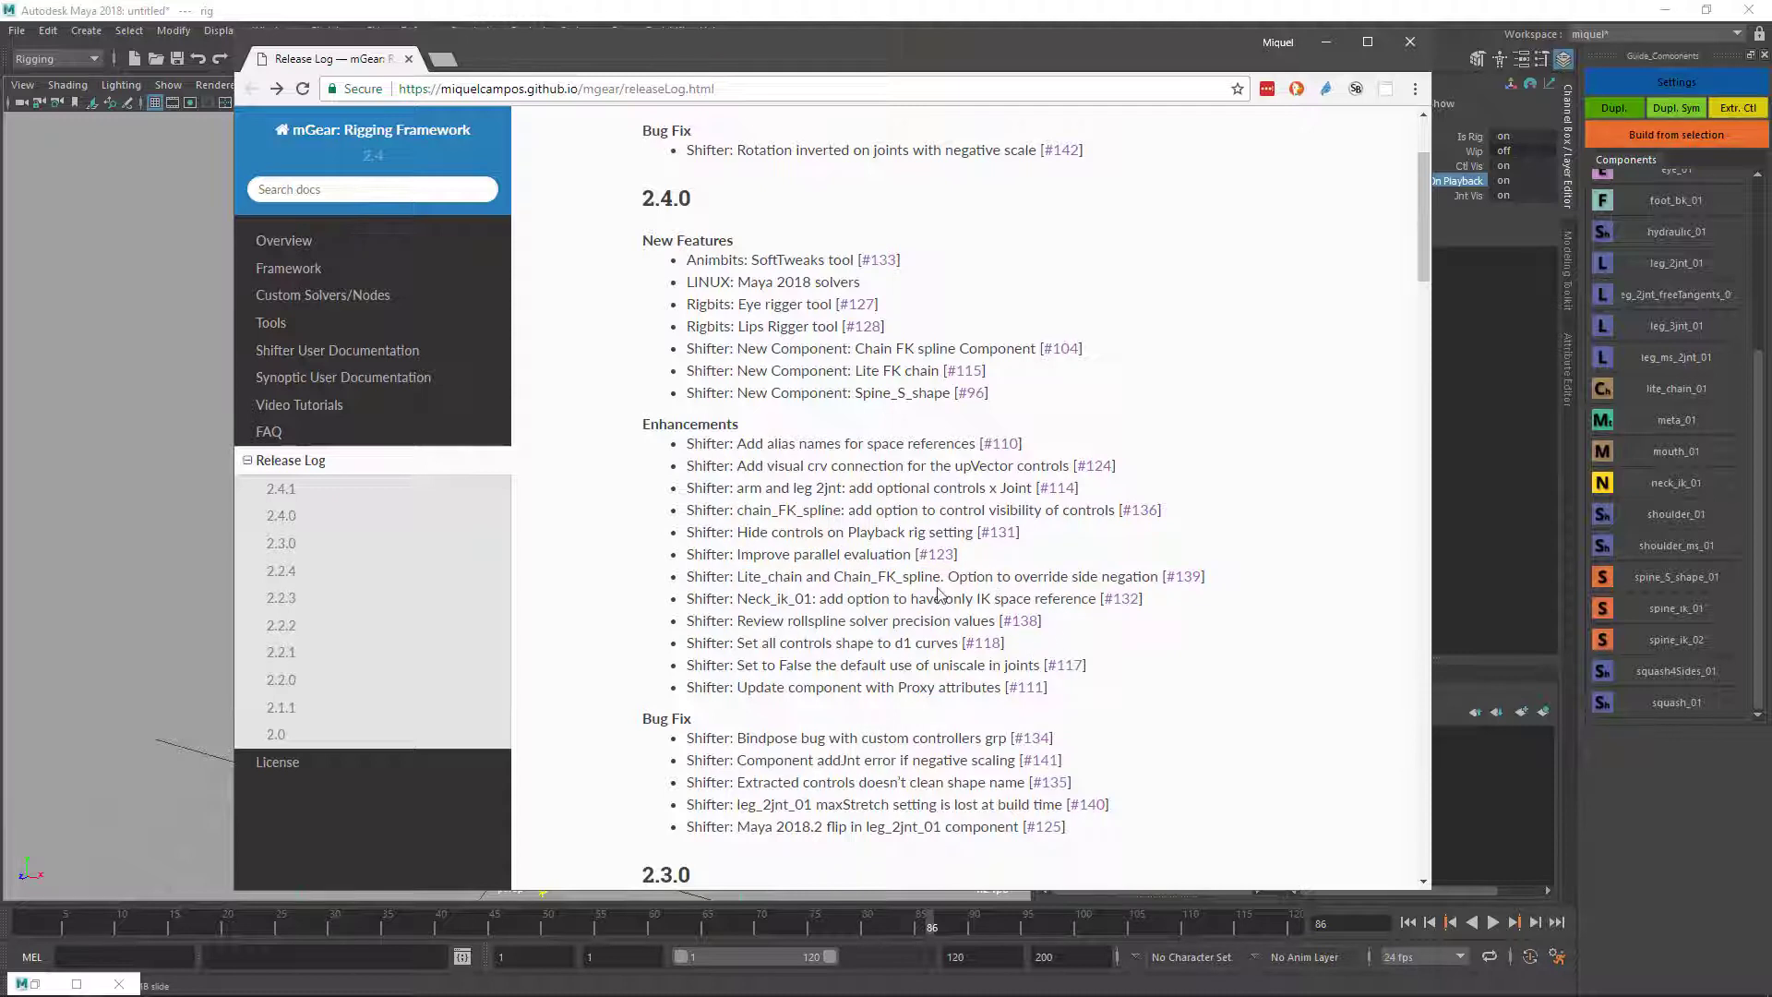
pyautogui.moveTo(820, 578); pyautogui.dragTo(1126, 580)
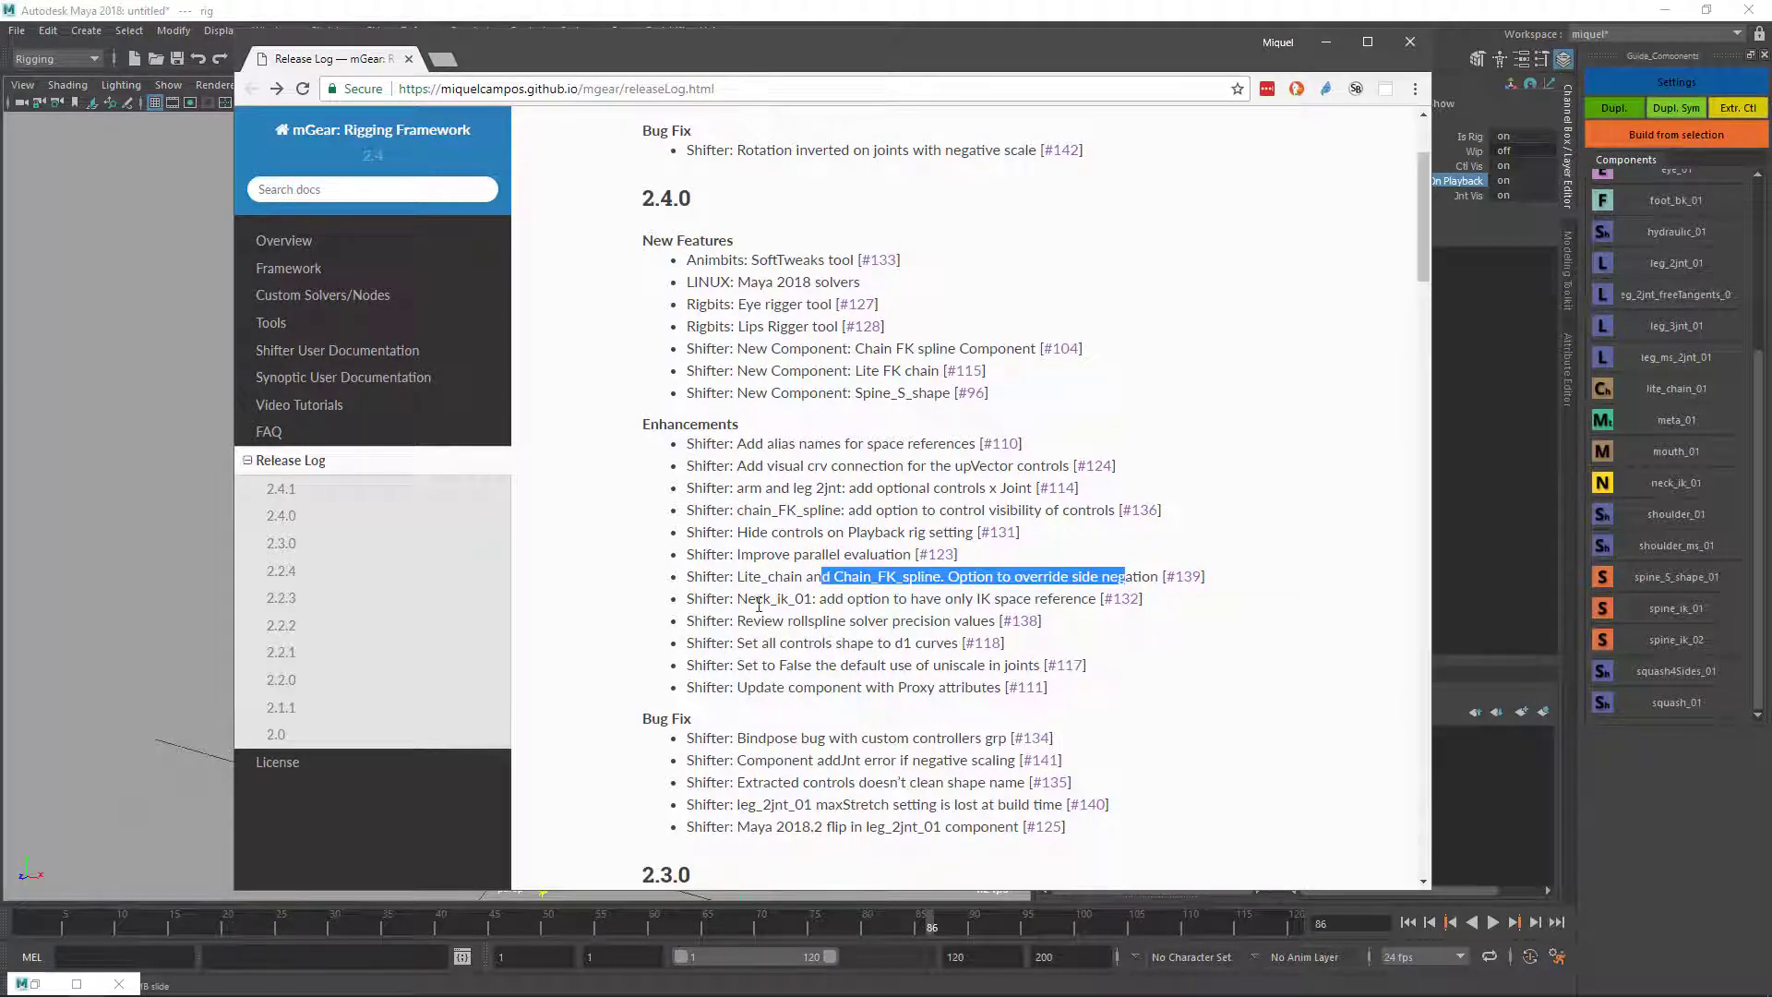
pyautogui.moveTo(757, 598); pyautogui.dragTo(893, 600)
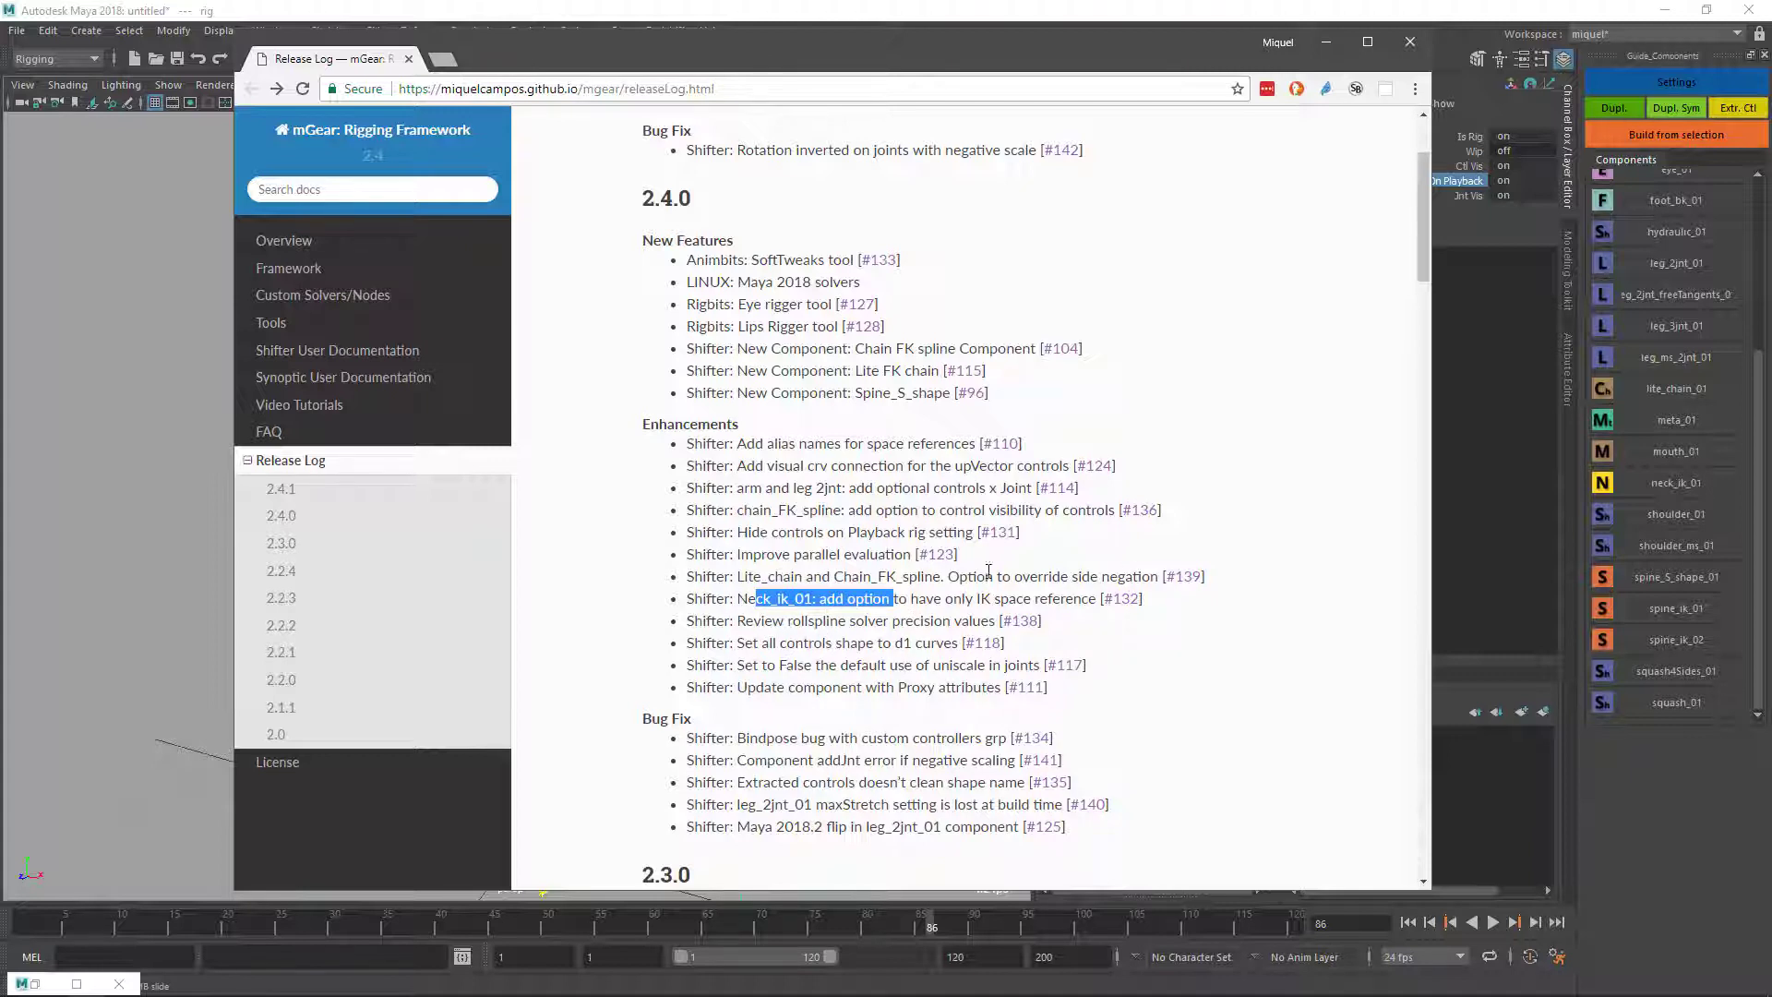
pyautogui.moveTo(948, 577); pyautogui.dragTo(1143, 582)
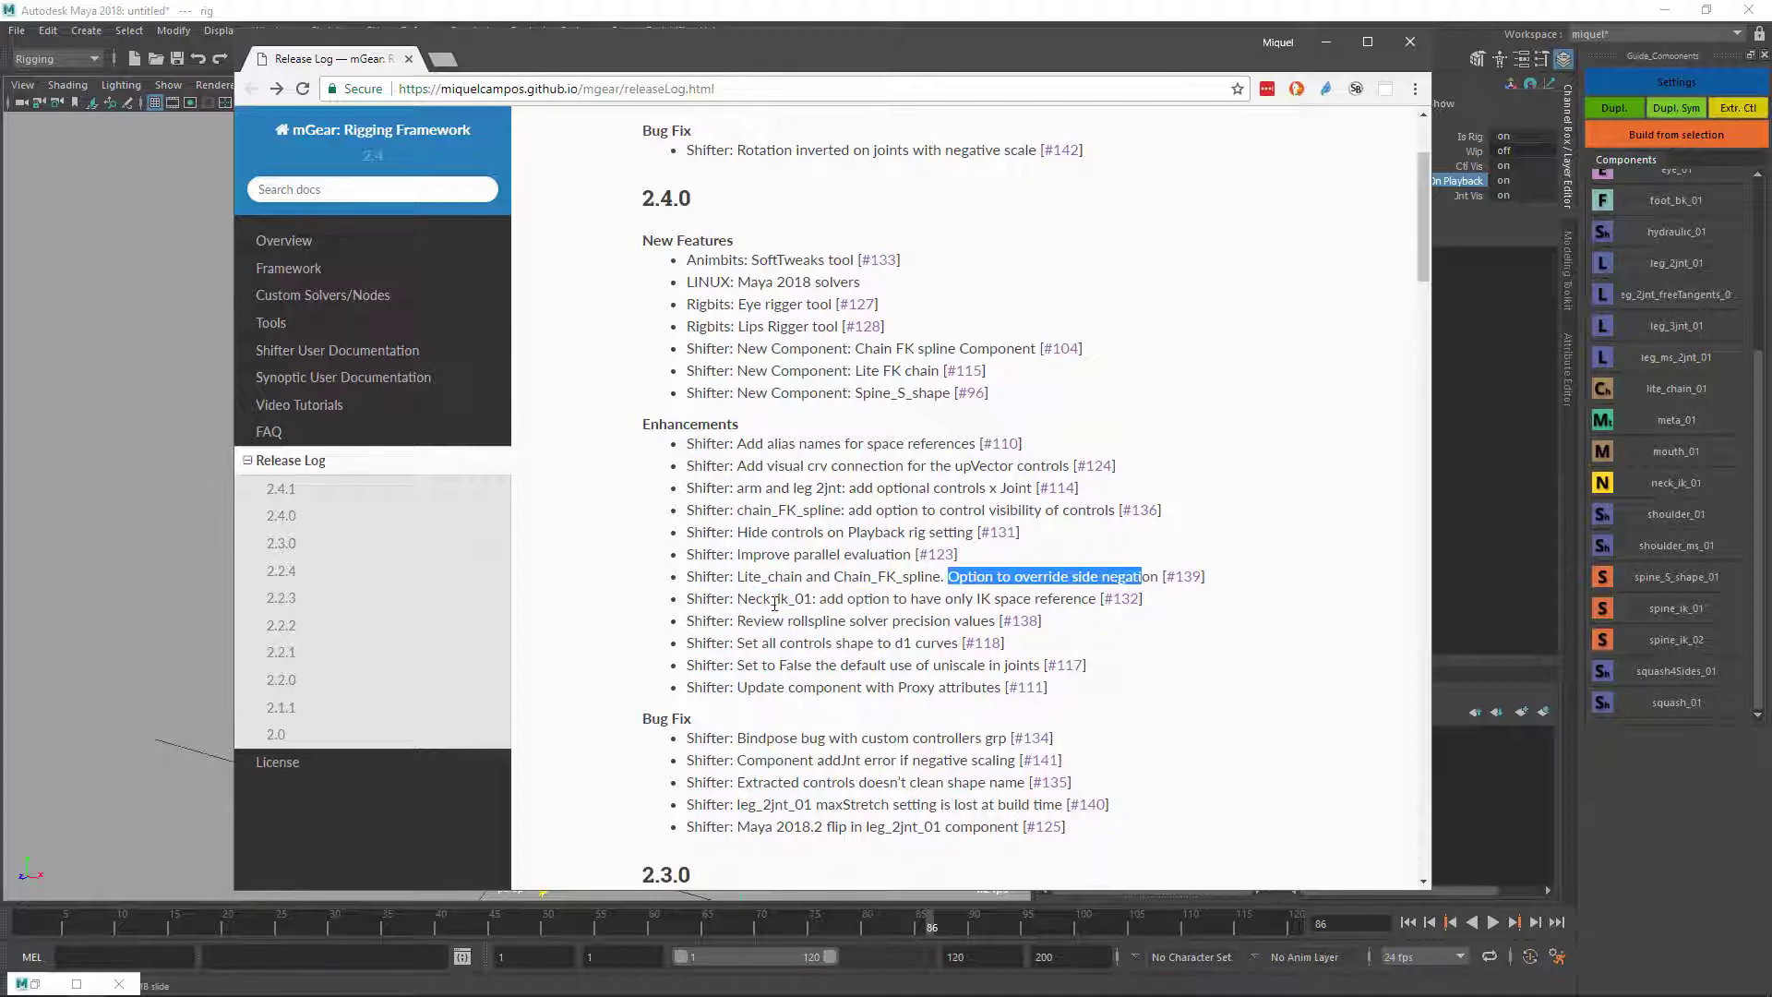
pyautogui.moveTo(757, 600); pyautogui.dragTo(952, 606)
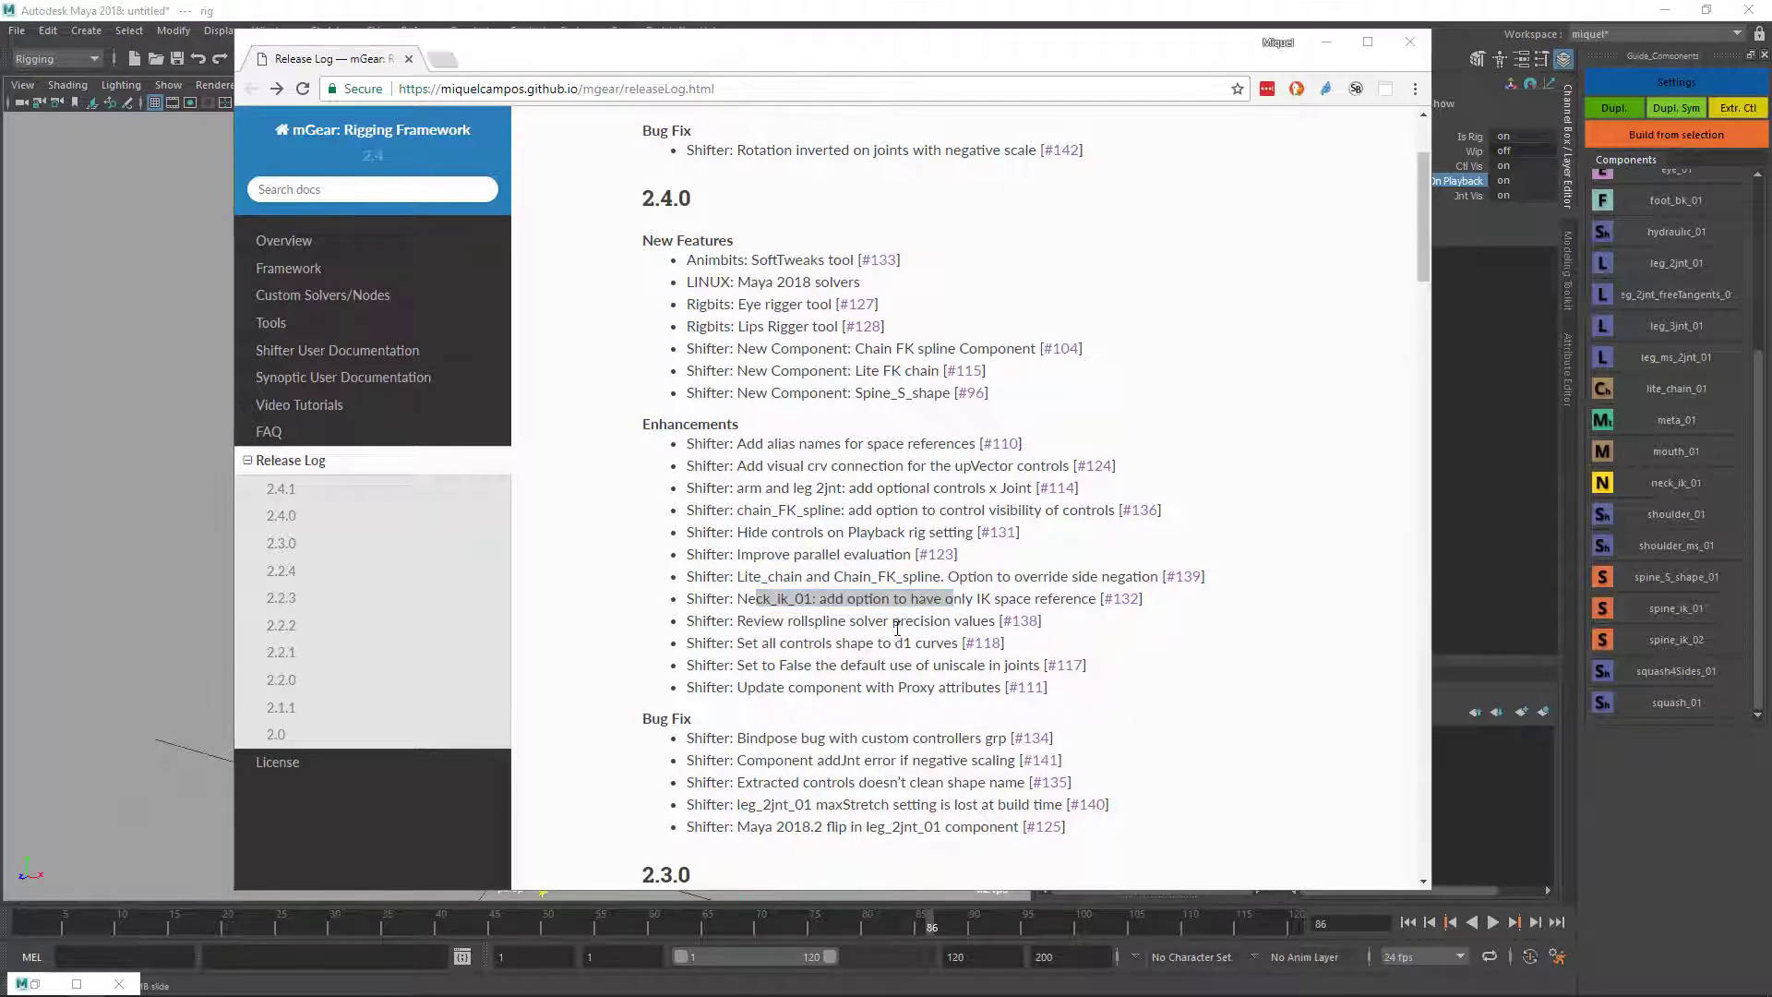
# Return to Maya and delete the built left arm rig while keeping the guide.
pyautogui.hotkey('alt', 'Tab')
pyautogui.keyDown('alt'); pyautogui.moveTo(688, 342); pyautogui.dragTo(782, 486, button='middle'); pyautogui.keyUp('alt')
pyautogui.keyDown('alt'); pyautogui.moveTo(782, 486); pyautogui.dragTo(877, 489, button='right'); pyautogui.keyUp('alt')
pyautogui.keyDown('alt'); pyautogui.moveTo(877, 489); pyautogui.dragTo(863, 558); pyautogui.keyUp('alt')
pyautogui.scroll(2, 634, 327)
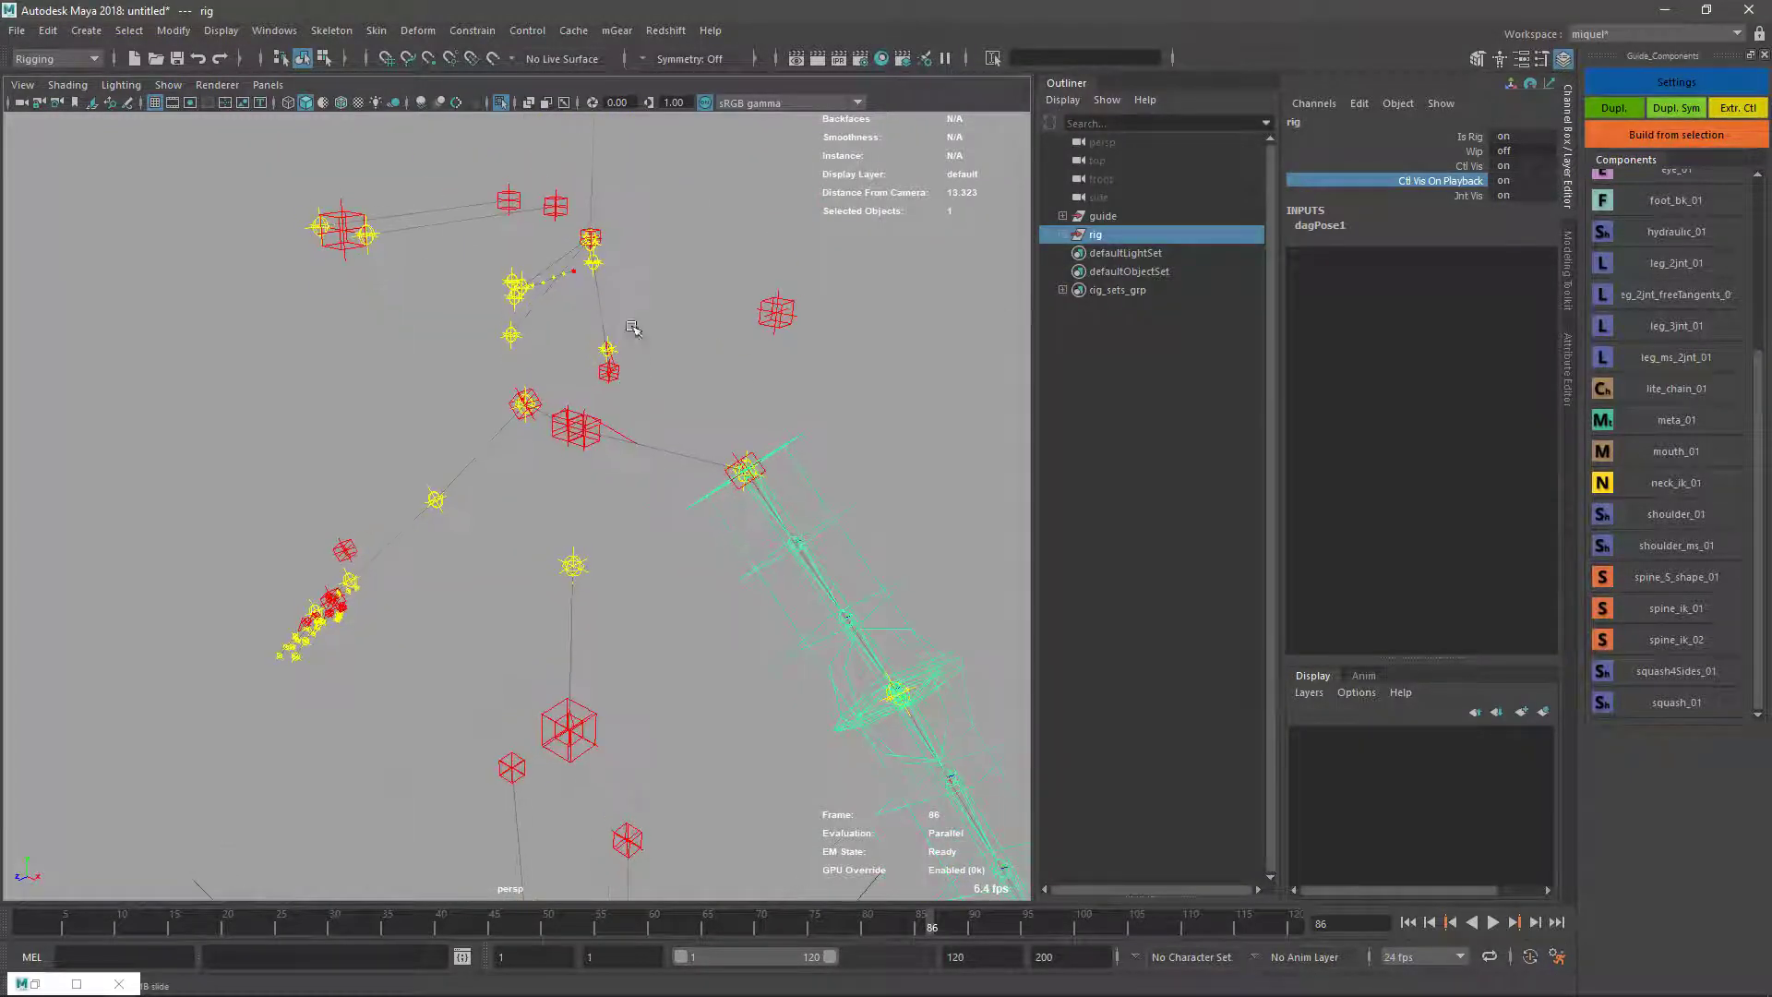
pyautogui.press('Delete')
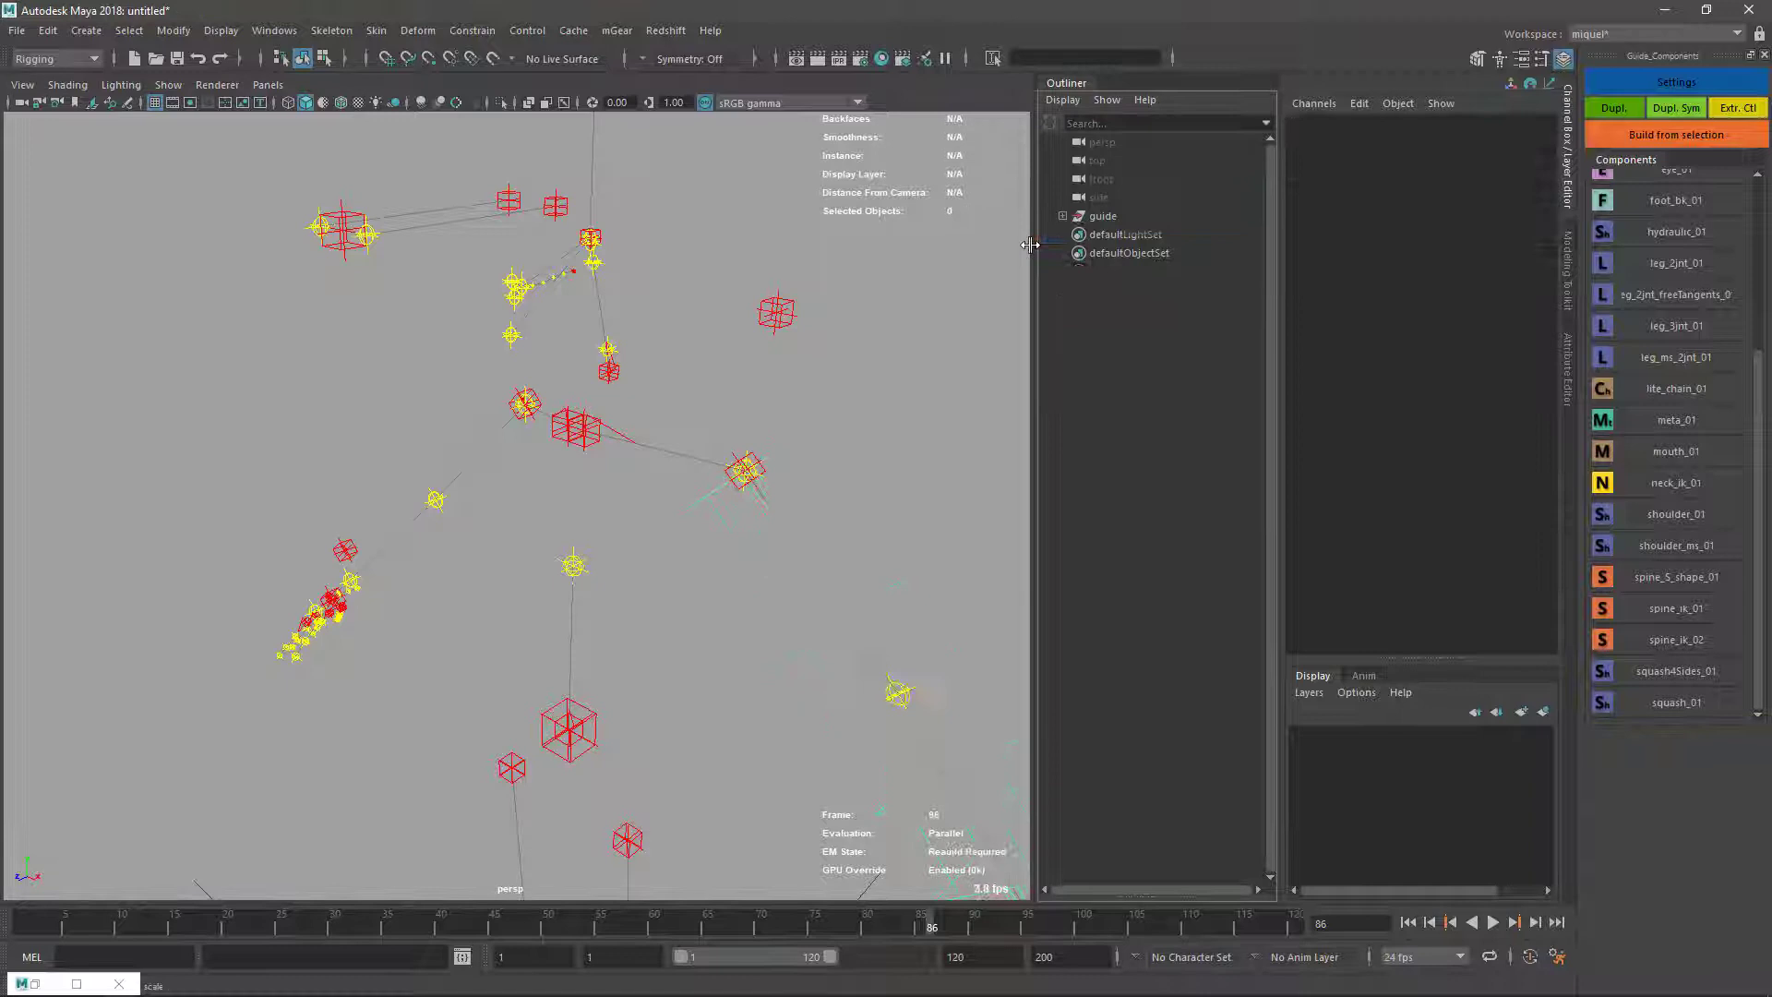
# Open the neck guide root's component settings, examine the Chicken style IK option, and close the settings.
pyautogui.click(611, 373)
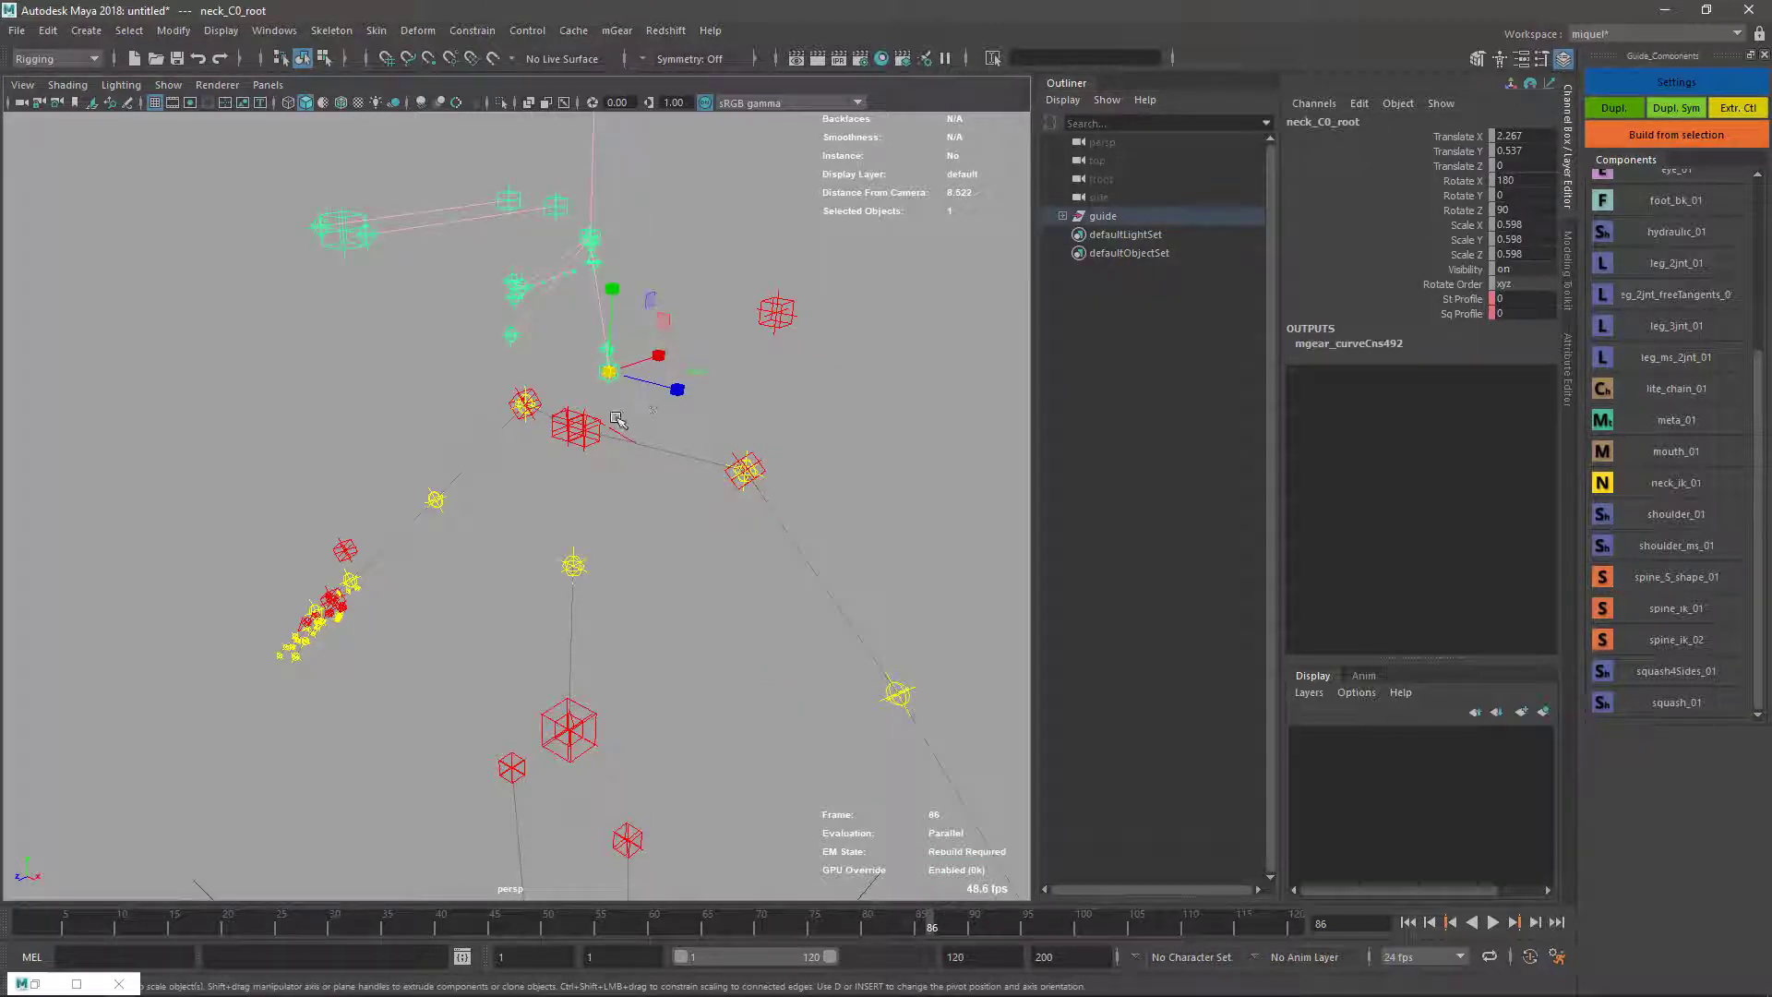
pyautogui.press('Return')
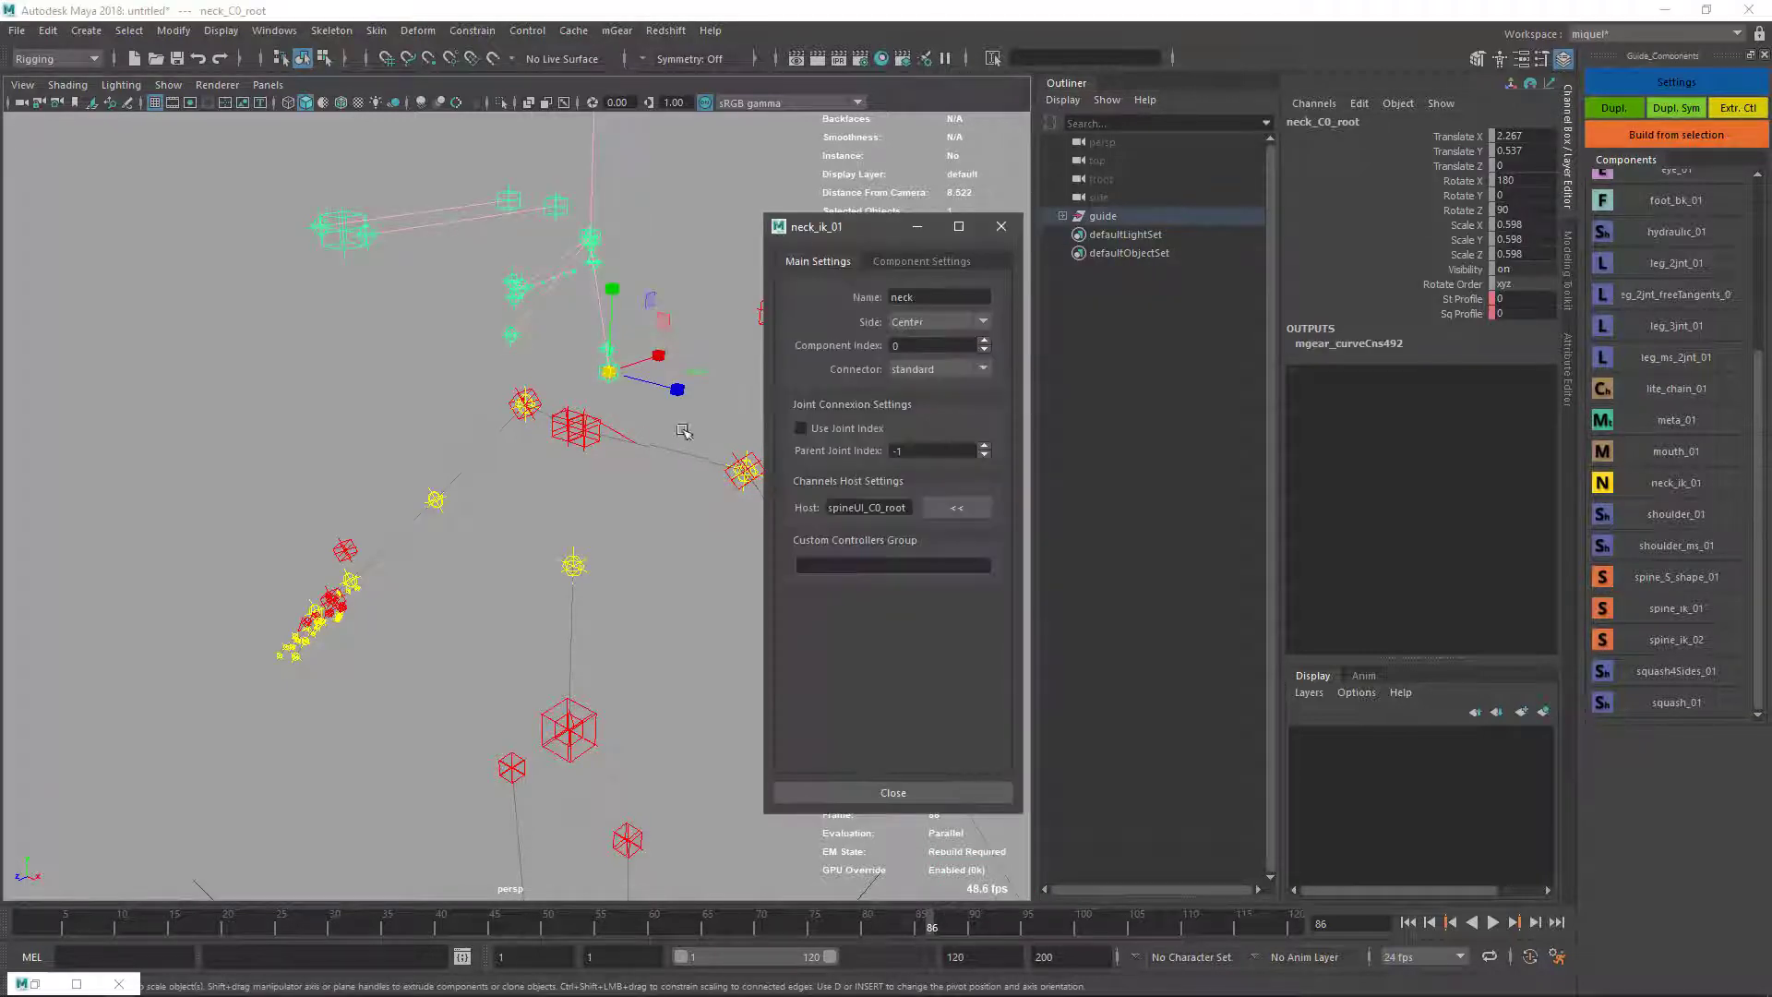
pyautogui.click(905, 264)
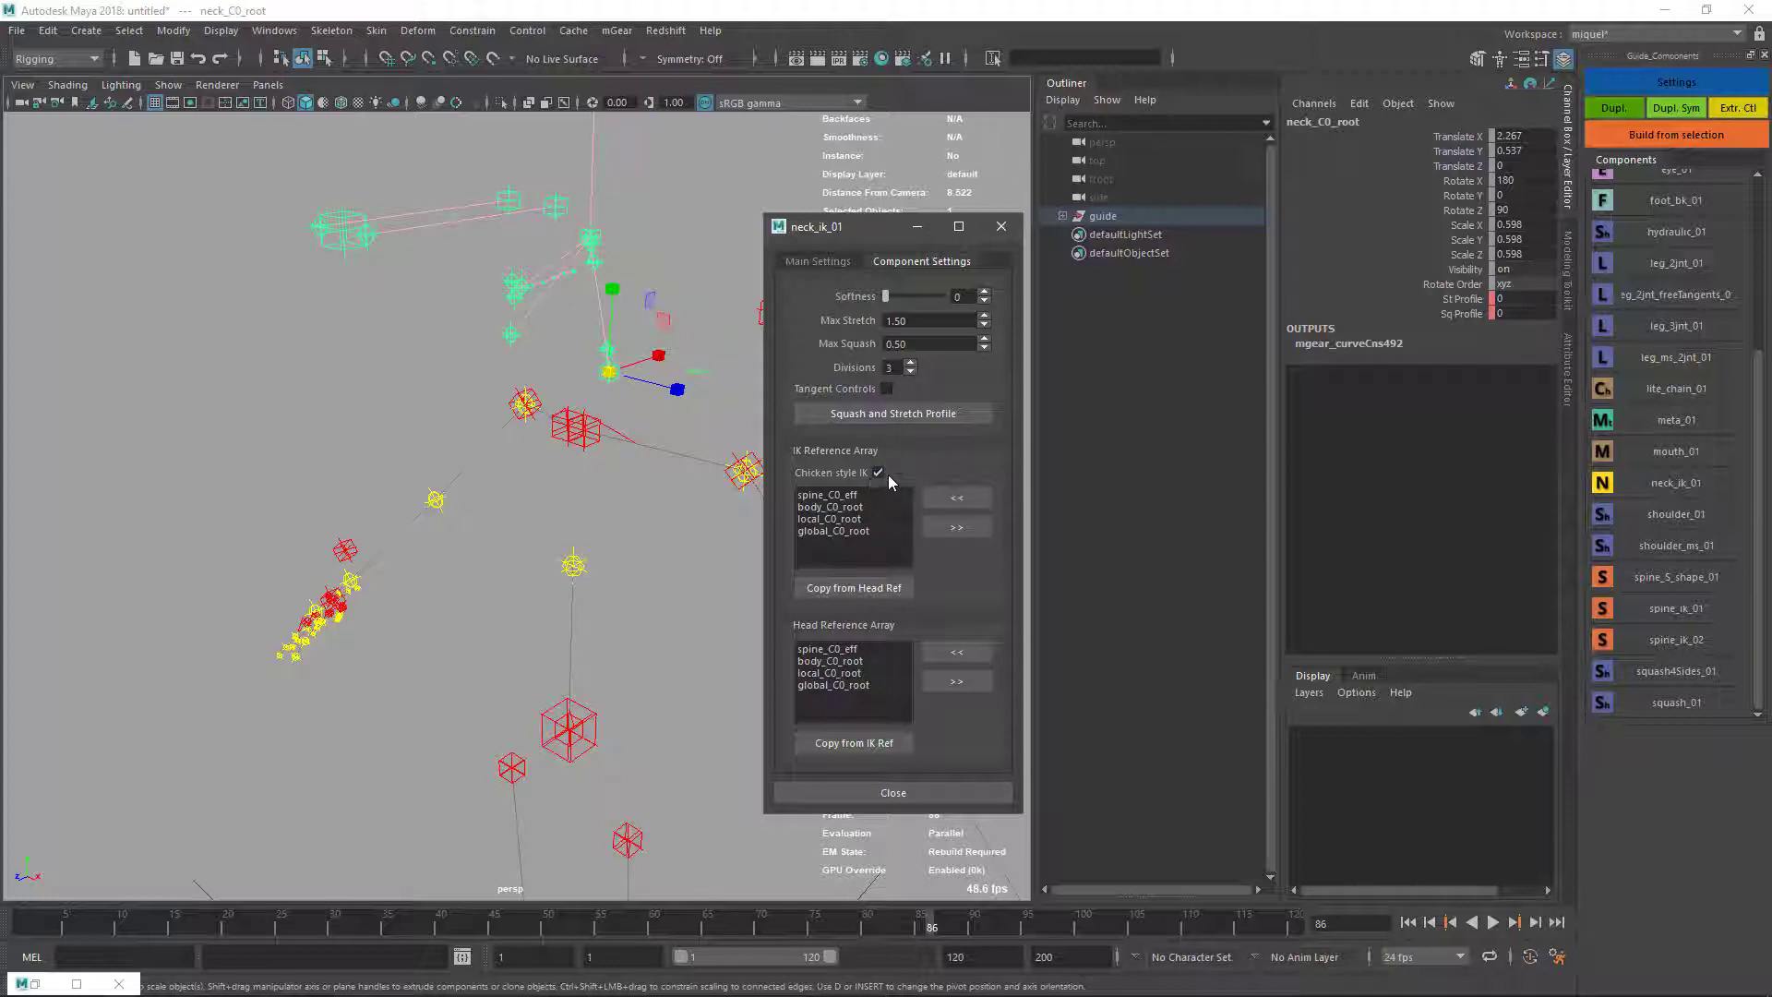
pyautogui.moveTo(881, 476)
pyautogui.click(917, 235)
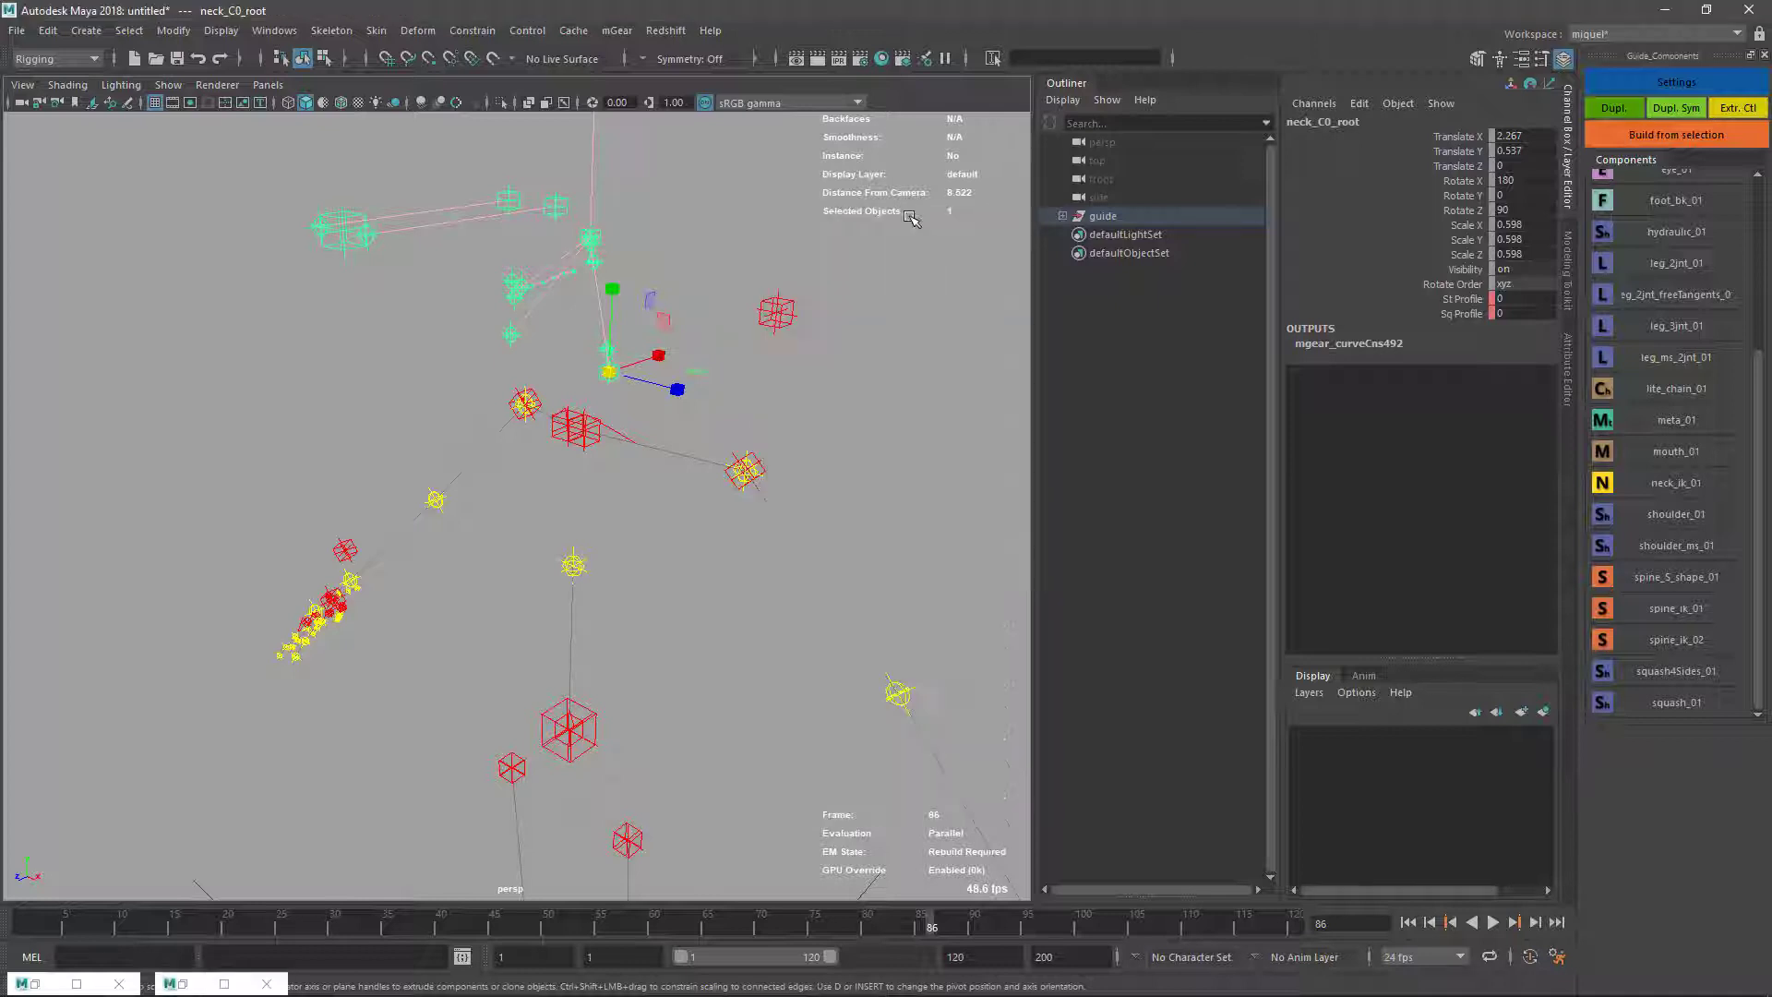
pyautogui.hotkey('alt', 'Tab')
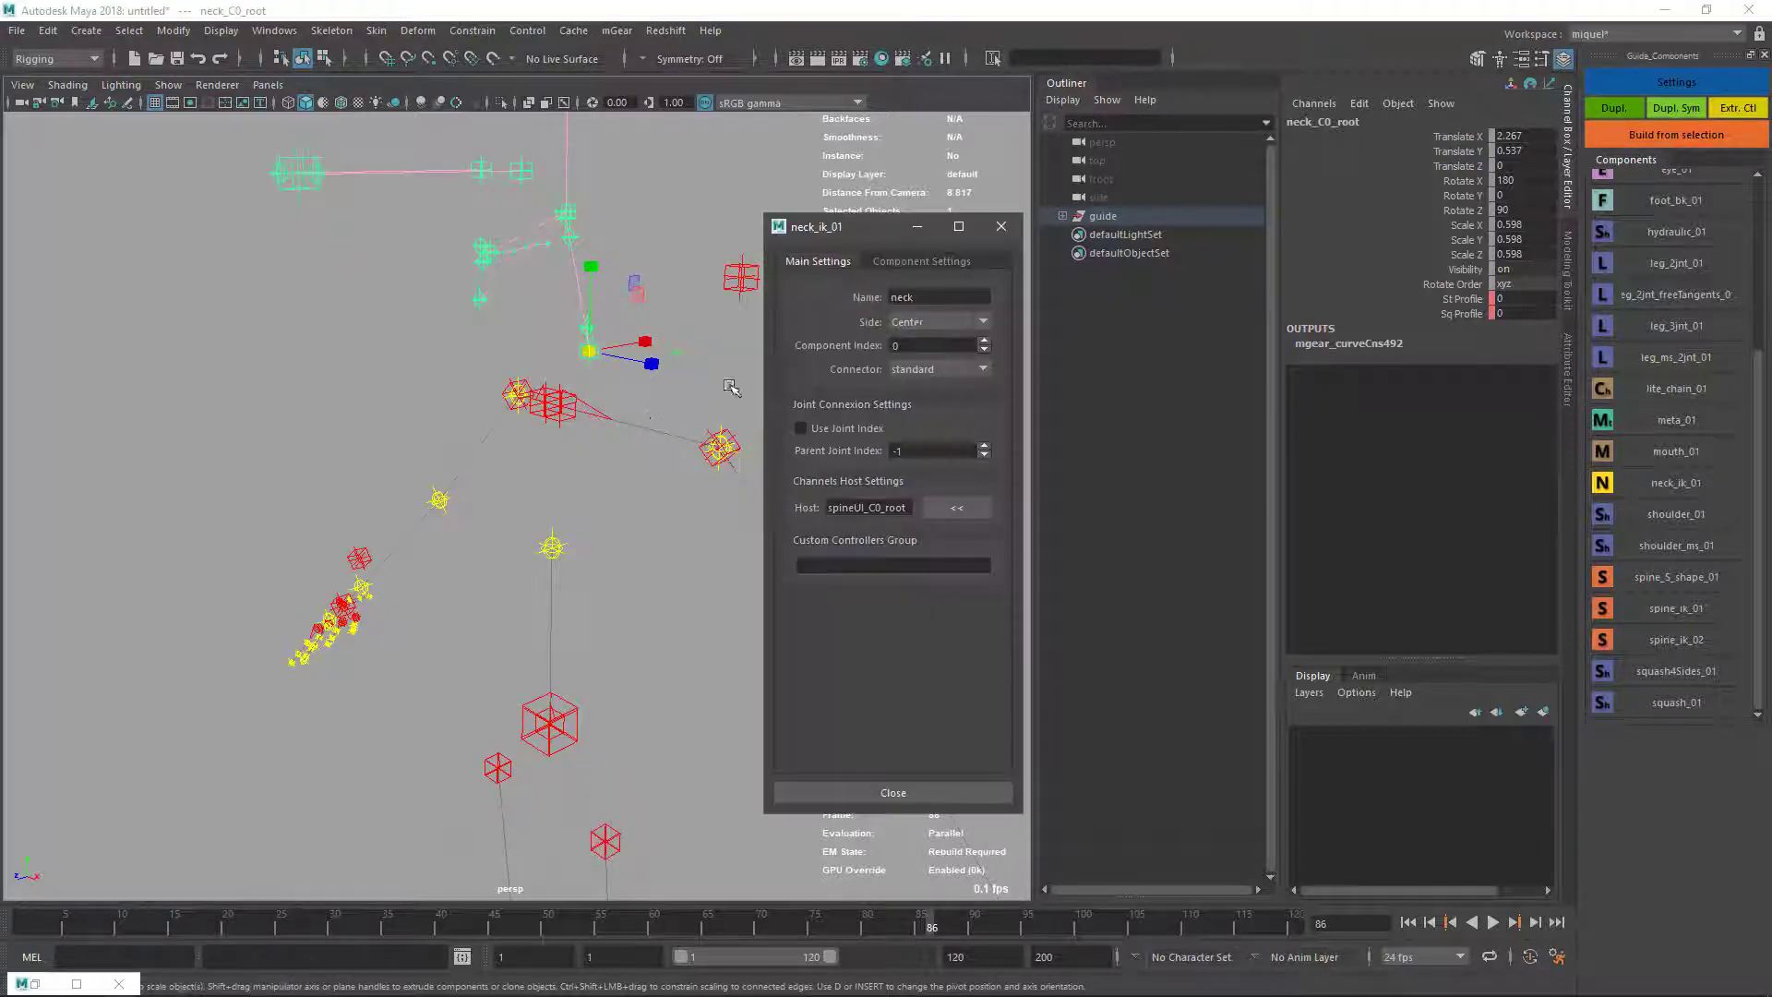
pyautogui.click(886, 262)
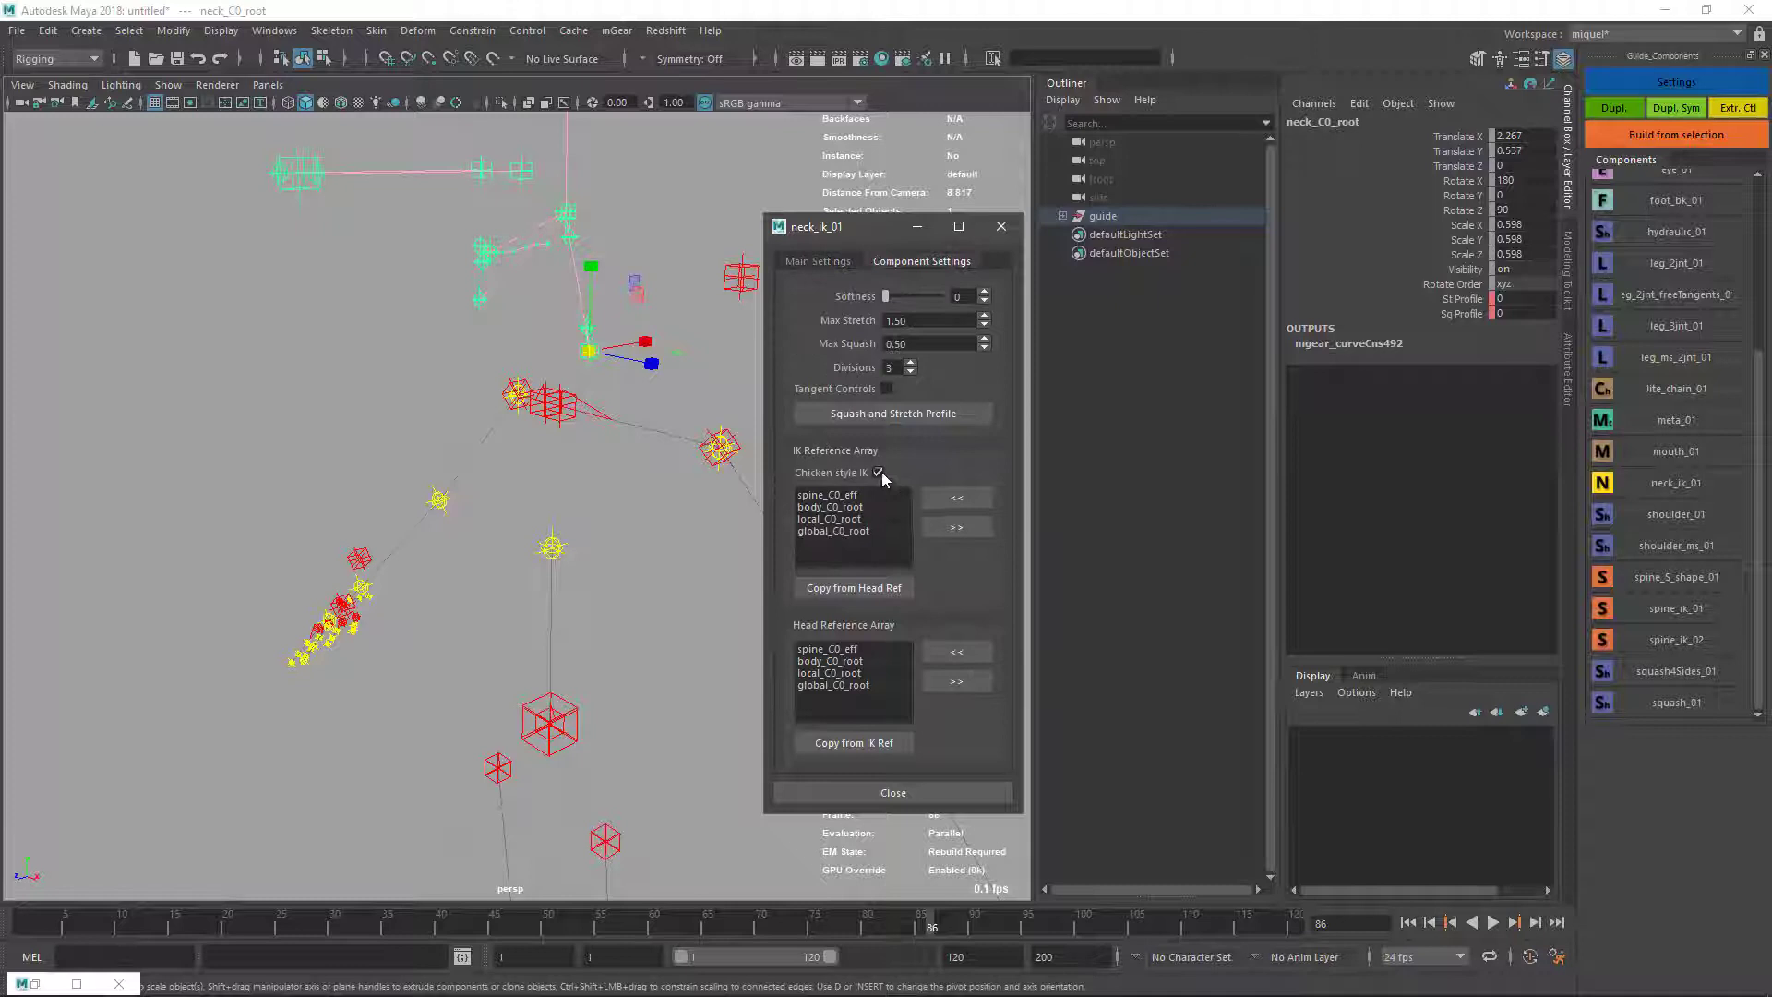
pyautogui.click(891, 792)
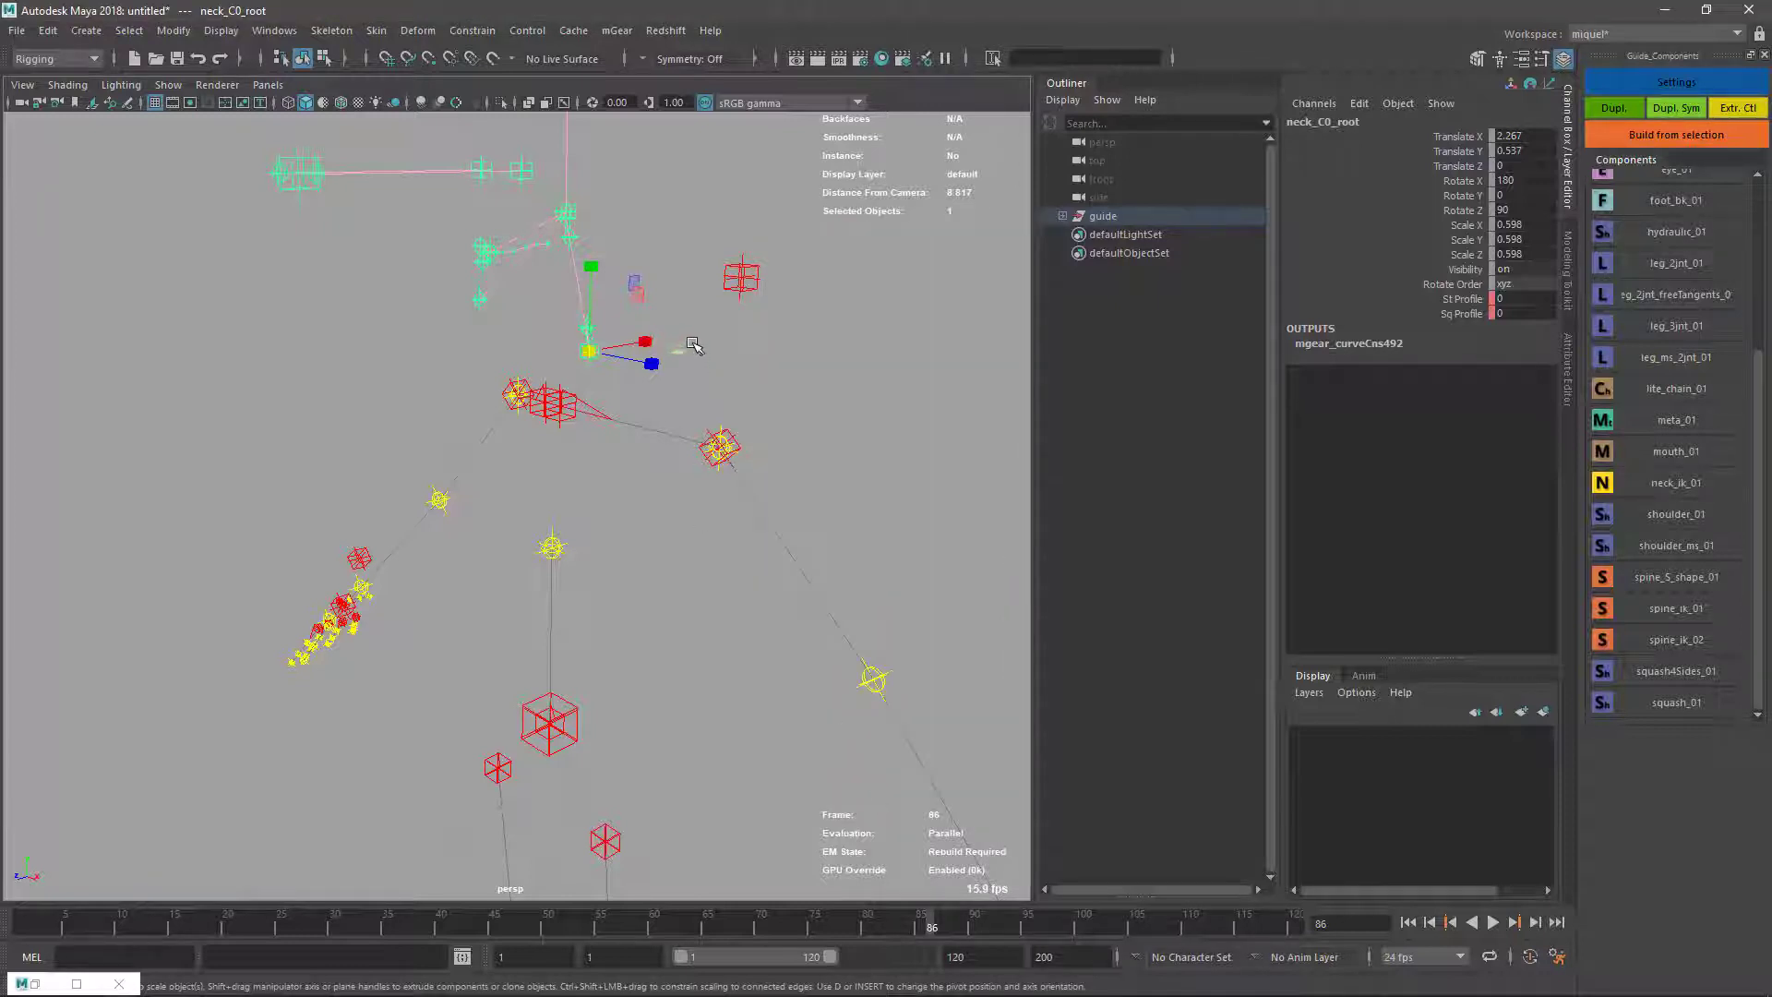
# Build a rig from only the neck guide root, minimize the build log, and frame the neck controls.
pyautogui.click(1677, 134)
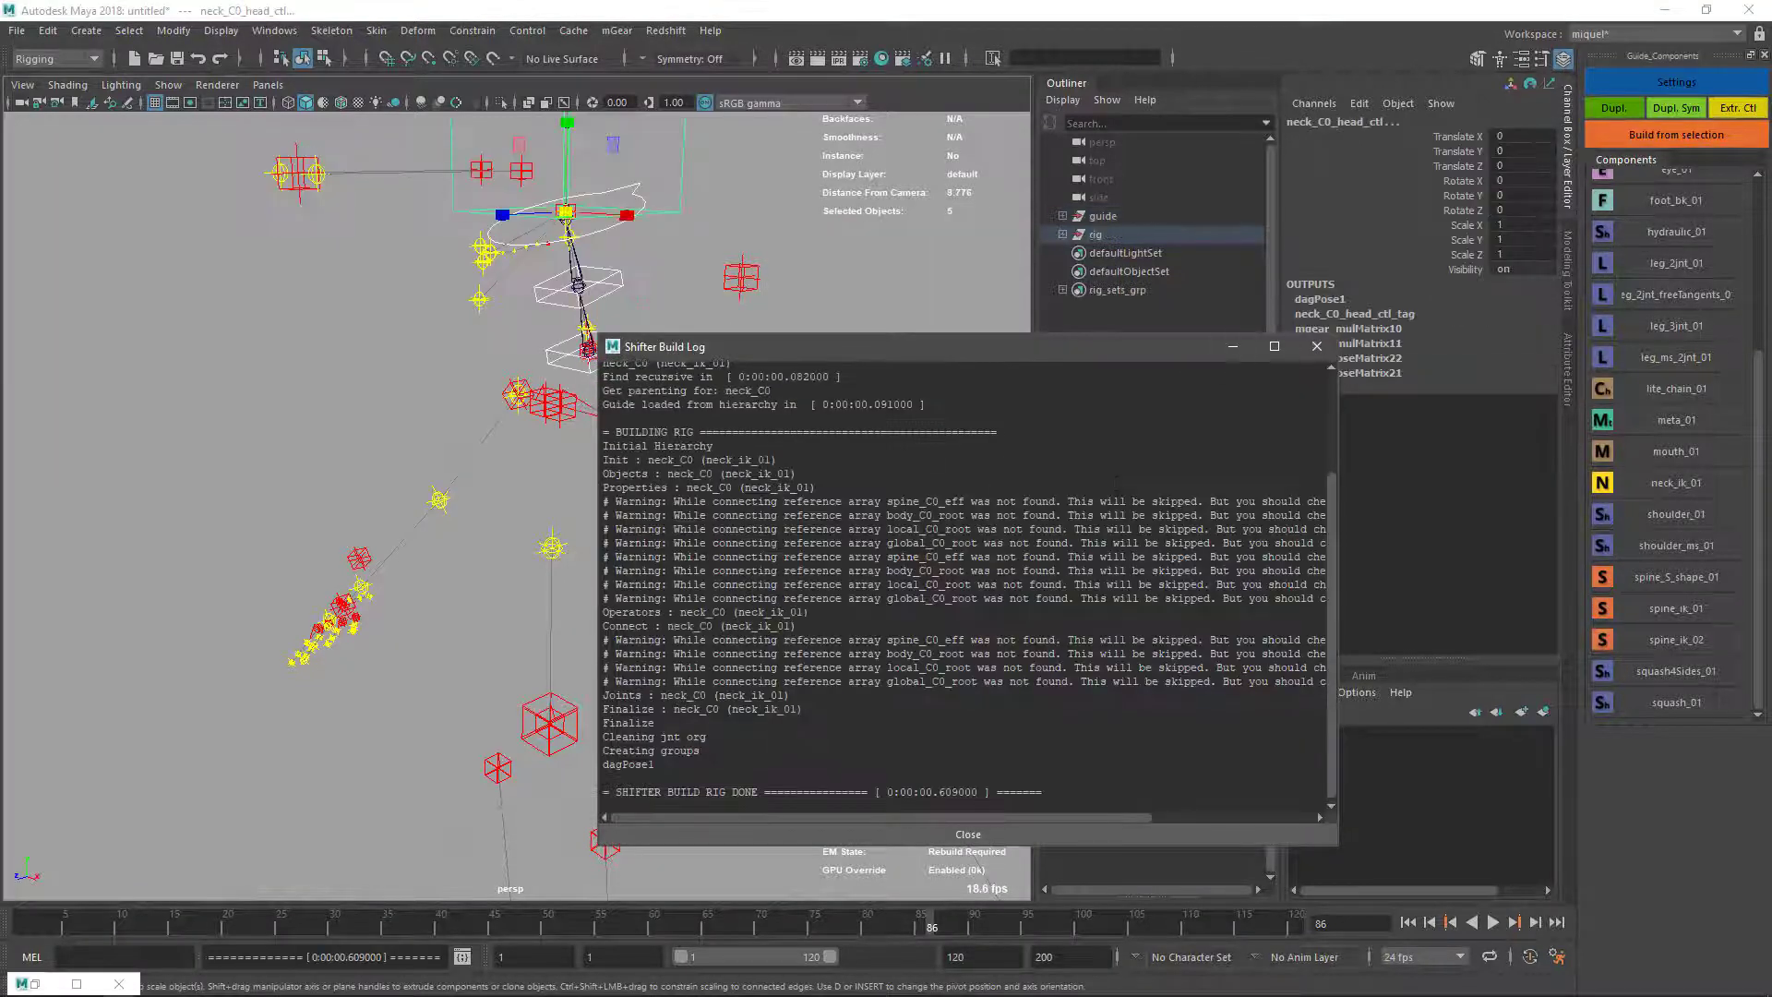
pyautogui.click(1233, 348)
pyautogui.keyDown('alt'); pyautogui.moveTo(652, 258); pyautogui.dragTo(683, 263); pyautogui.keyUp('alt')
pyautogui.keyDown('alt'); pyautogui.moveTo(600, 258); pyautogui.dragTo(684, 263, button='right'); pyautogui.keyUp('alt')
pyautogui.keyDown('alt'); pyautogui.moveTo(637, 258); pyautogui.dragTo(667, 517, button='middle'); pyautogui.keyUp('alt')
pyautogui.press('q')
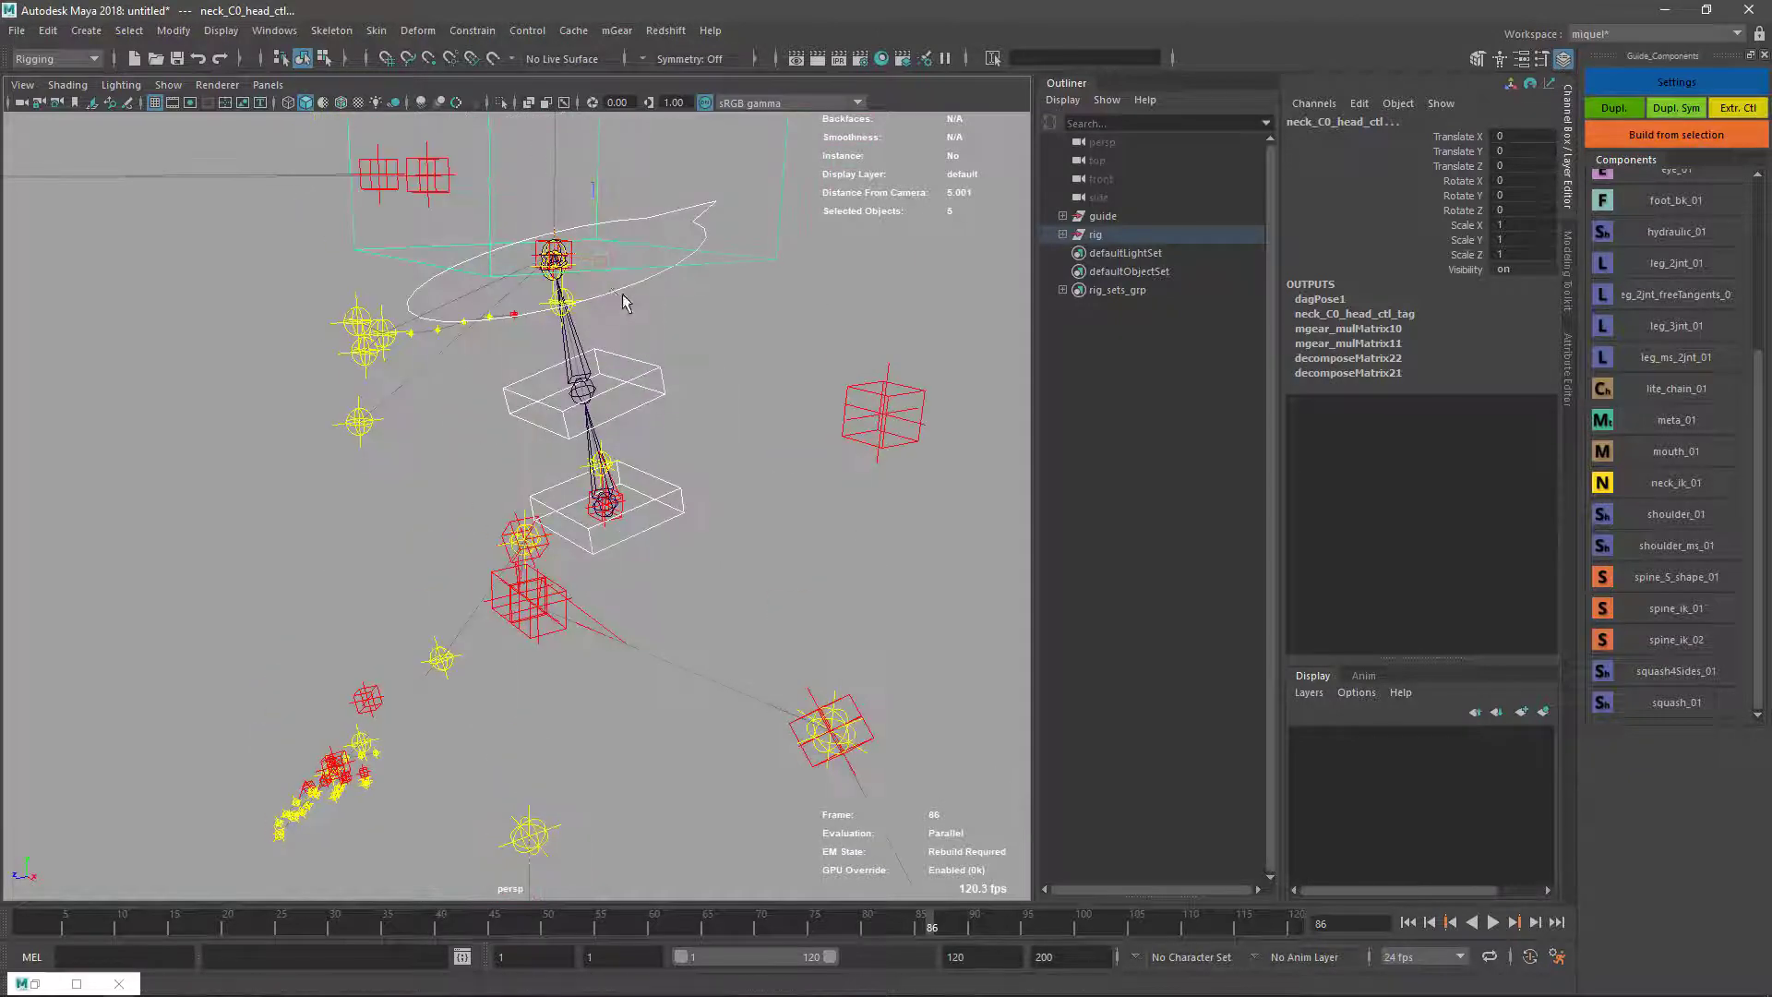
# Move the neck's IK control slightly and rotate it to about -18.6 in X and -16.9 in Y.
pyautogui.click(609, 300)
pyautogui.press('w')
pyautogui.moveTo(556, 260); pyautogui.dragTo(584, 298)
pyautogui.press('e')
pyautogui.moveTo(503, 236); pyautogui.dragTo(592, 296)
pyautogui.press('q')
# Select the world control and inspect the neck attributes it hosts.
pyautogui.keyDown('alt'); pyautogui.moveTo(712, 650); pyautogui.dragTo(582, 481, button='right'); pyautogui.keyUp('alt')
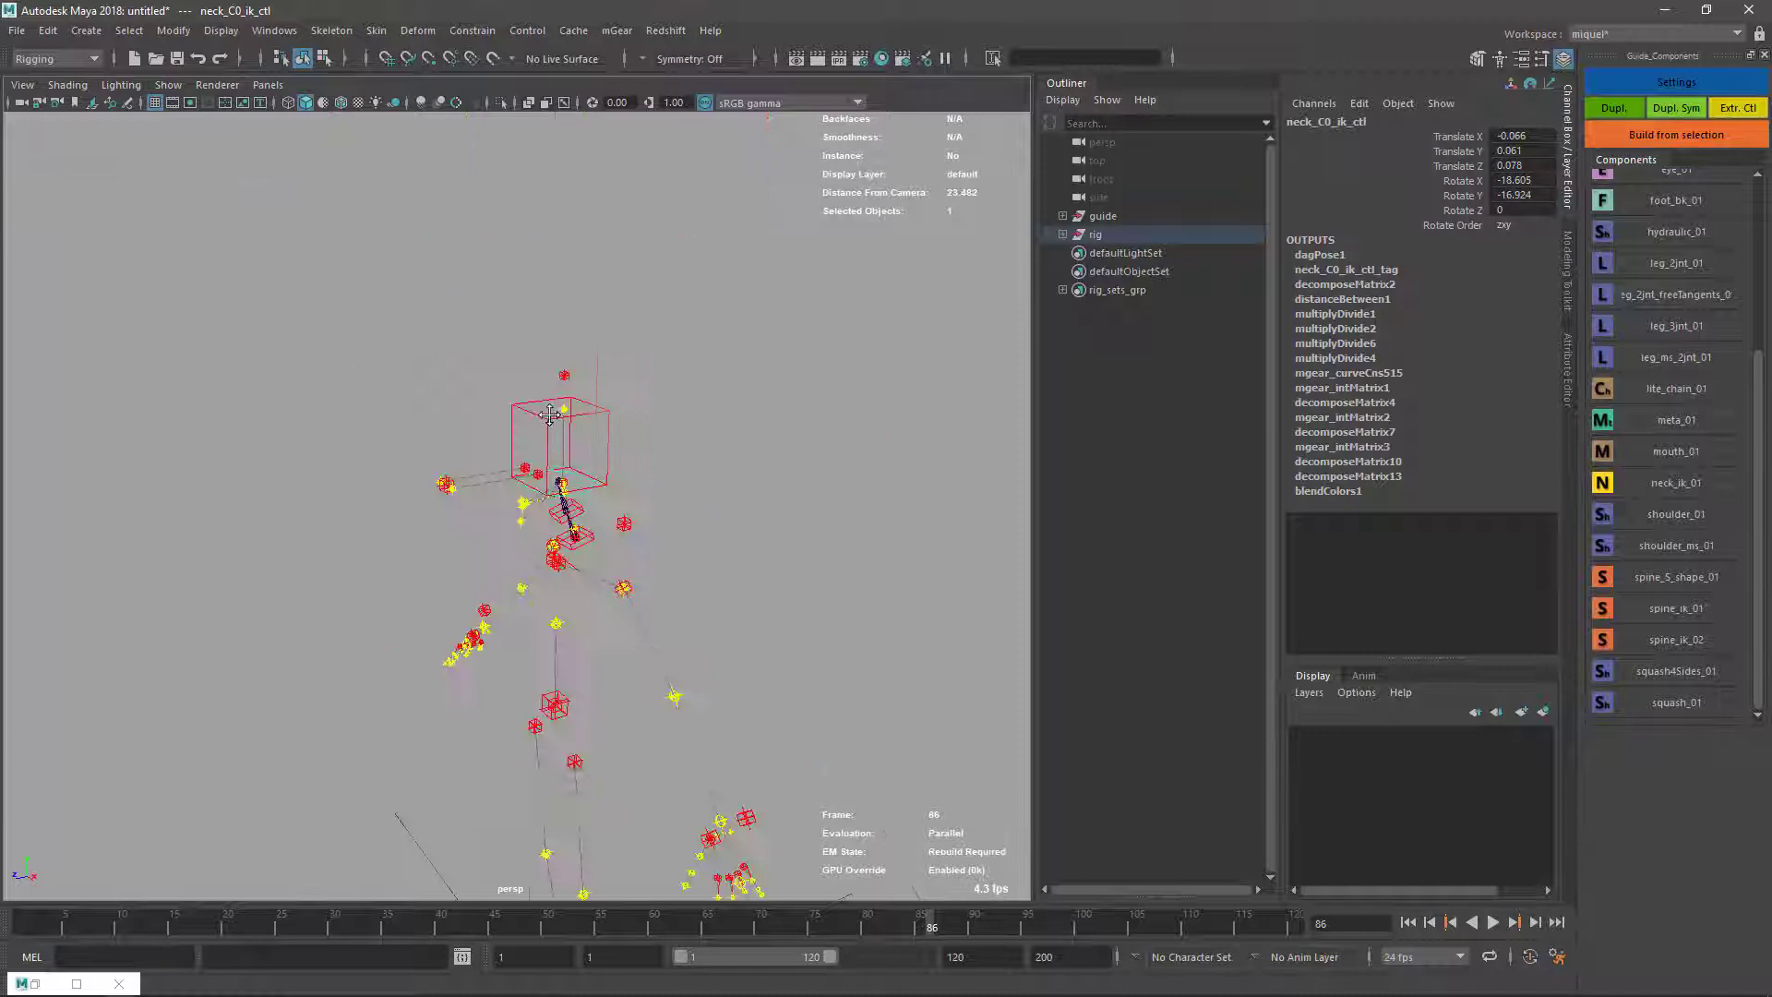
pyautogui.keyDown('alt'); pyautogui.moveTo(582, 481); pyautogui.dragTo(631, 310, button='middle'); pyautogui.keyUp('alt')
pyautogui.click(681, 803)
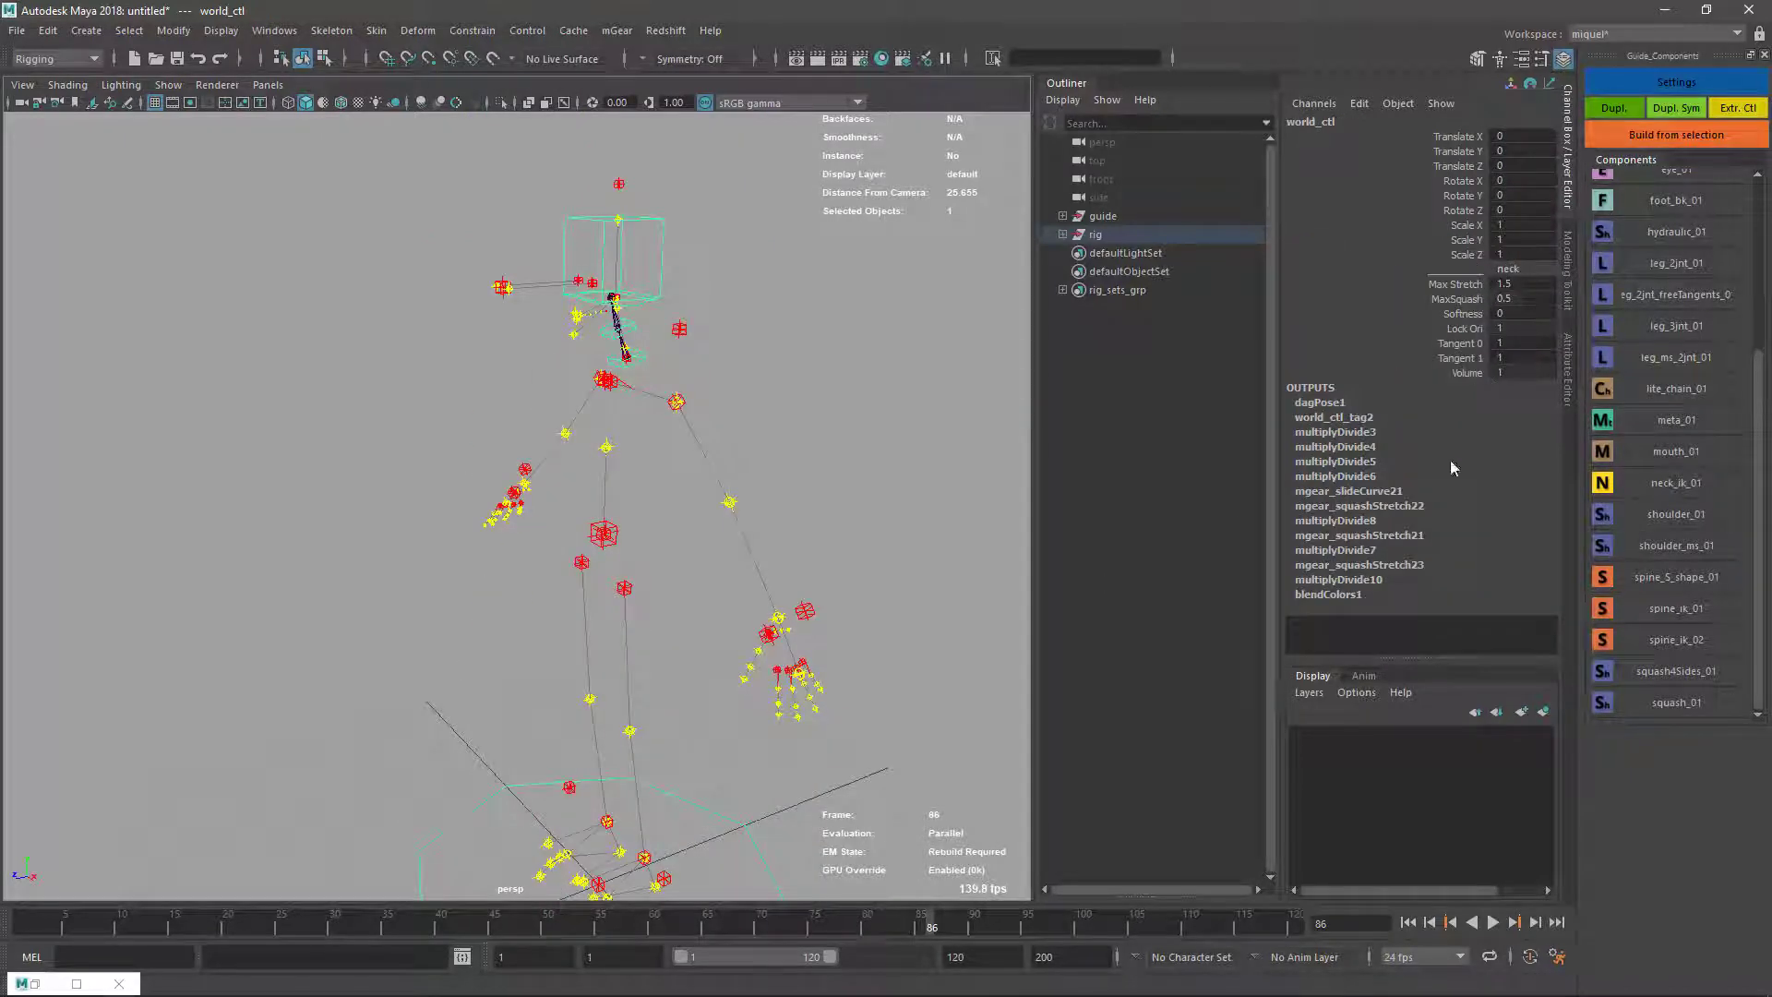
pyautogui.keyDown('alt'); pyautogui.moveTo(664, 397); pyautogui.dragTo(661, 486, button='right'); pyautogui.keyUp('alt')
pyautogui.keyDown('alt'); pyautogui.moveTo(661, 486); pyautogui.dragTo(613, 554); pyautogui.keyUp('alt')
pyautogui.keyDown('alt'); pyautogui.moveTo(632, 494); pyautogui.dragTo(617, 438, button='right'); pyautogui.keyUp('alt')
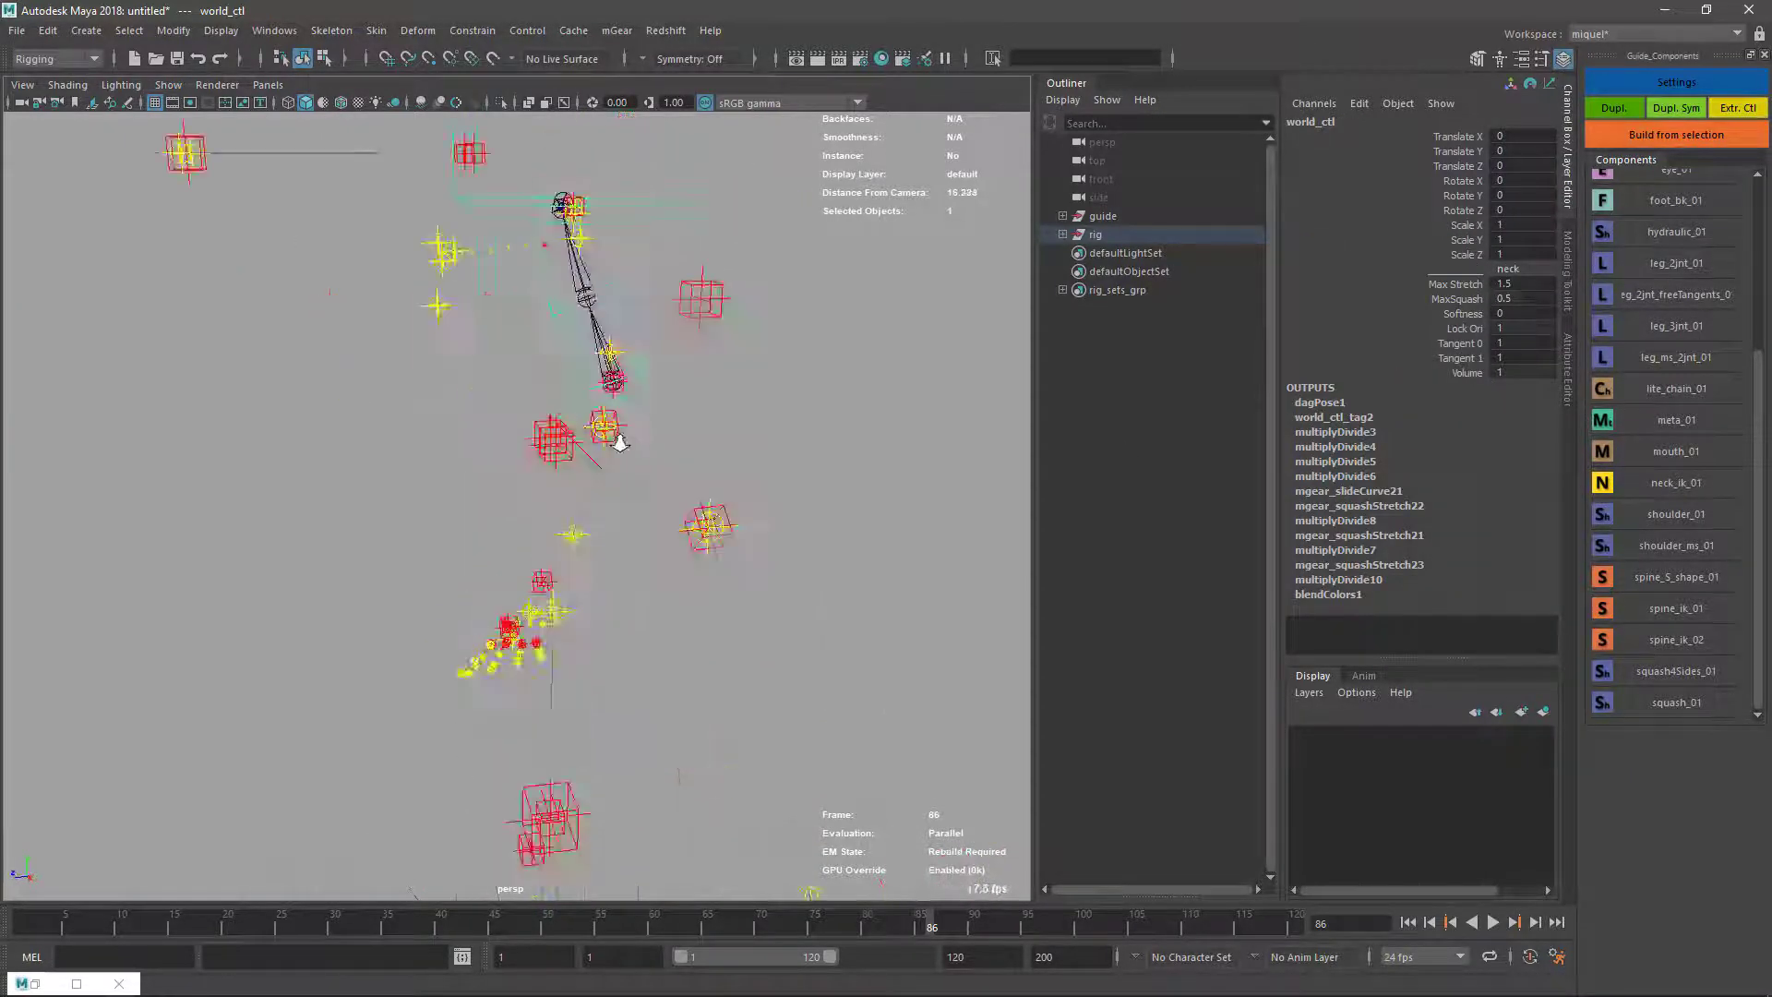
# Delete the neck-only rig from the scene, keeping the guide.
pyautogui.keyDown('alt'); pyautogui.moveTo(616, 437); pyautogui.dragTo(563, 383); pyautogui.keyUp('alt')
pyautogui.keyDown('alt'); pyautogui.moveTo(563, 383); pyautogui.dragTo(609, 461, button='middle'); pyautogui.keyUp('alt')
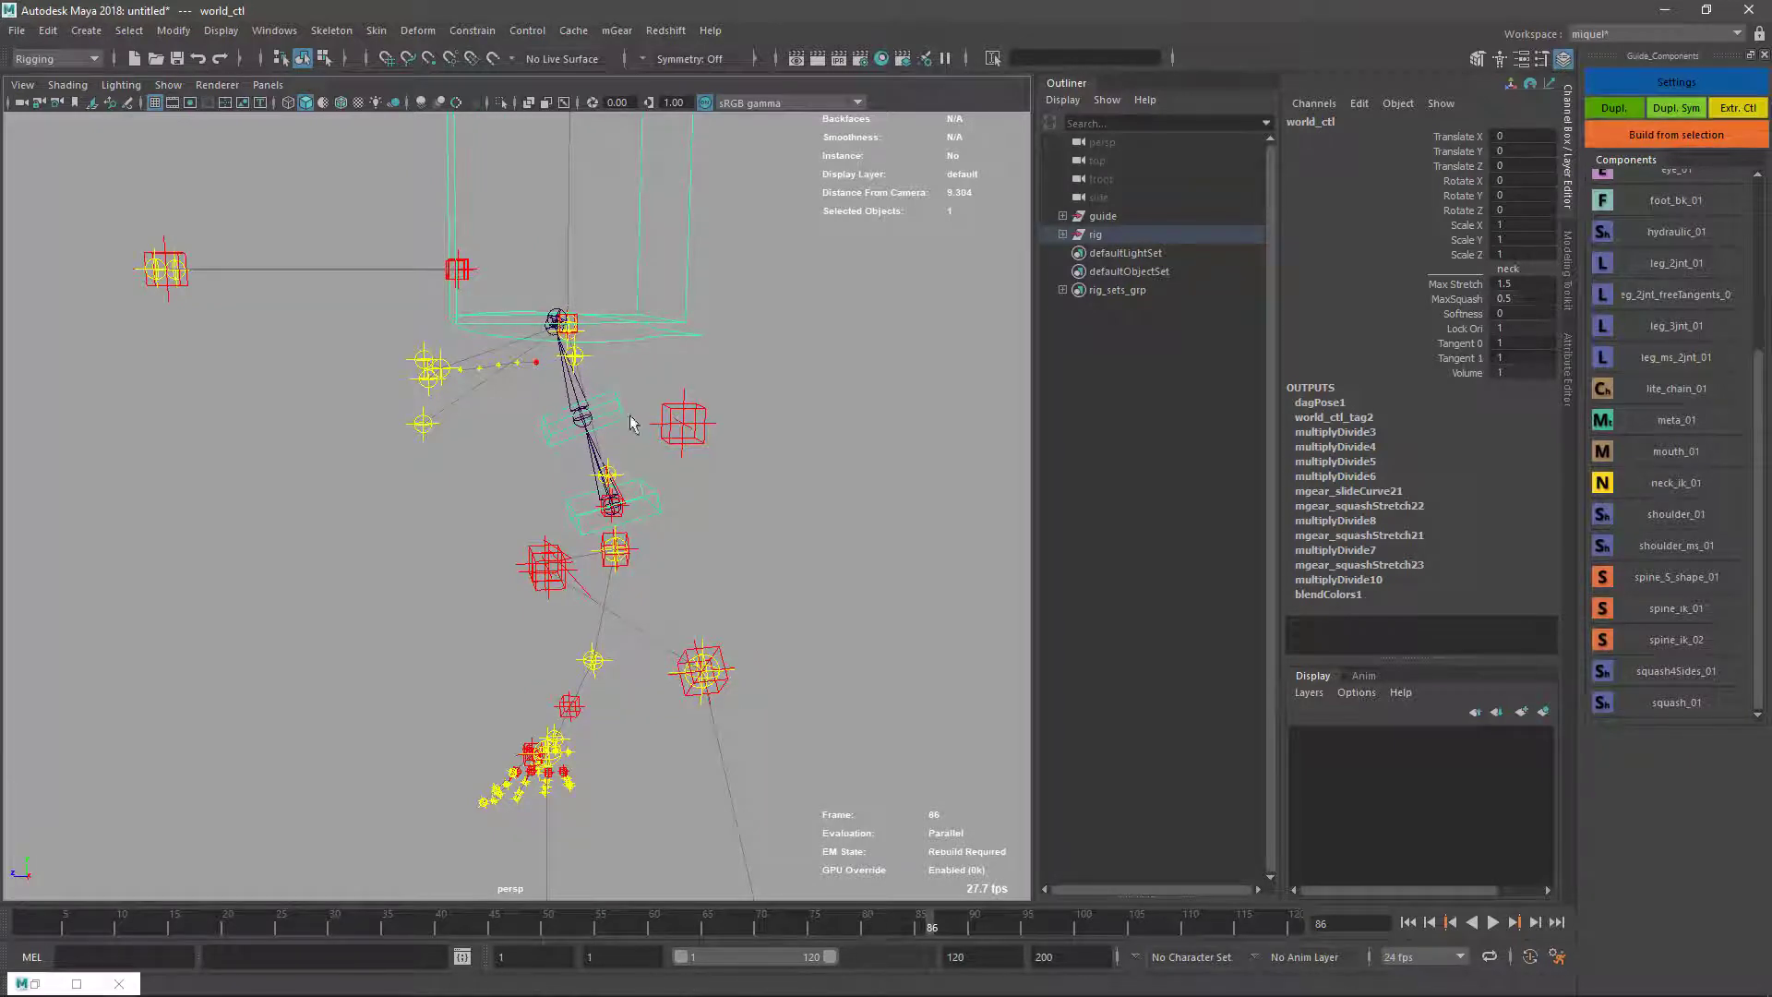
pyautogui.click(1082, 237)
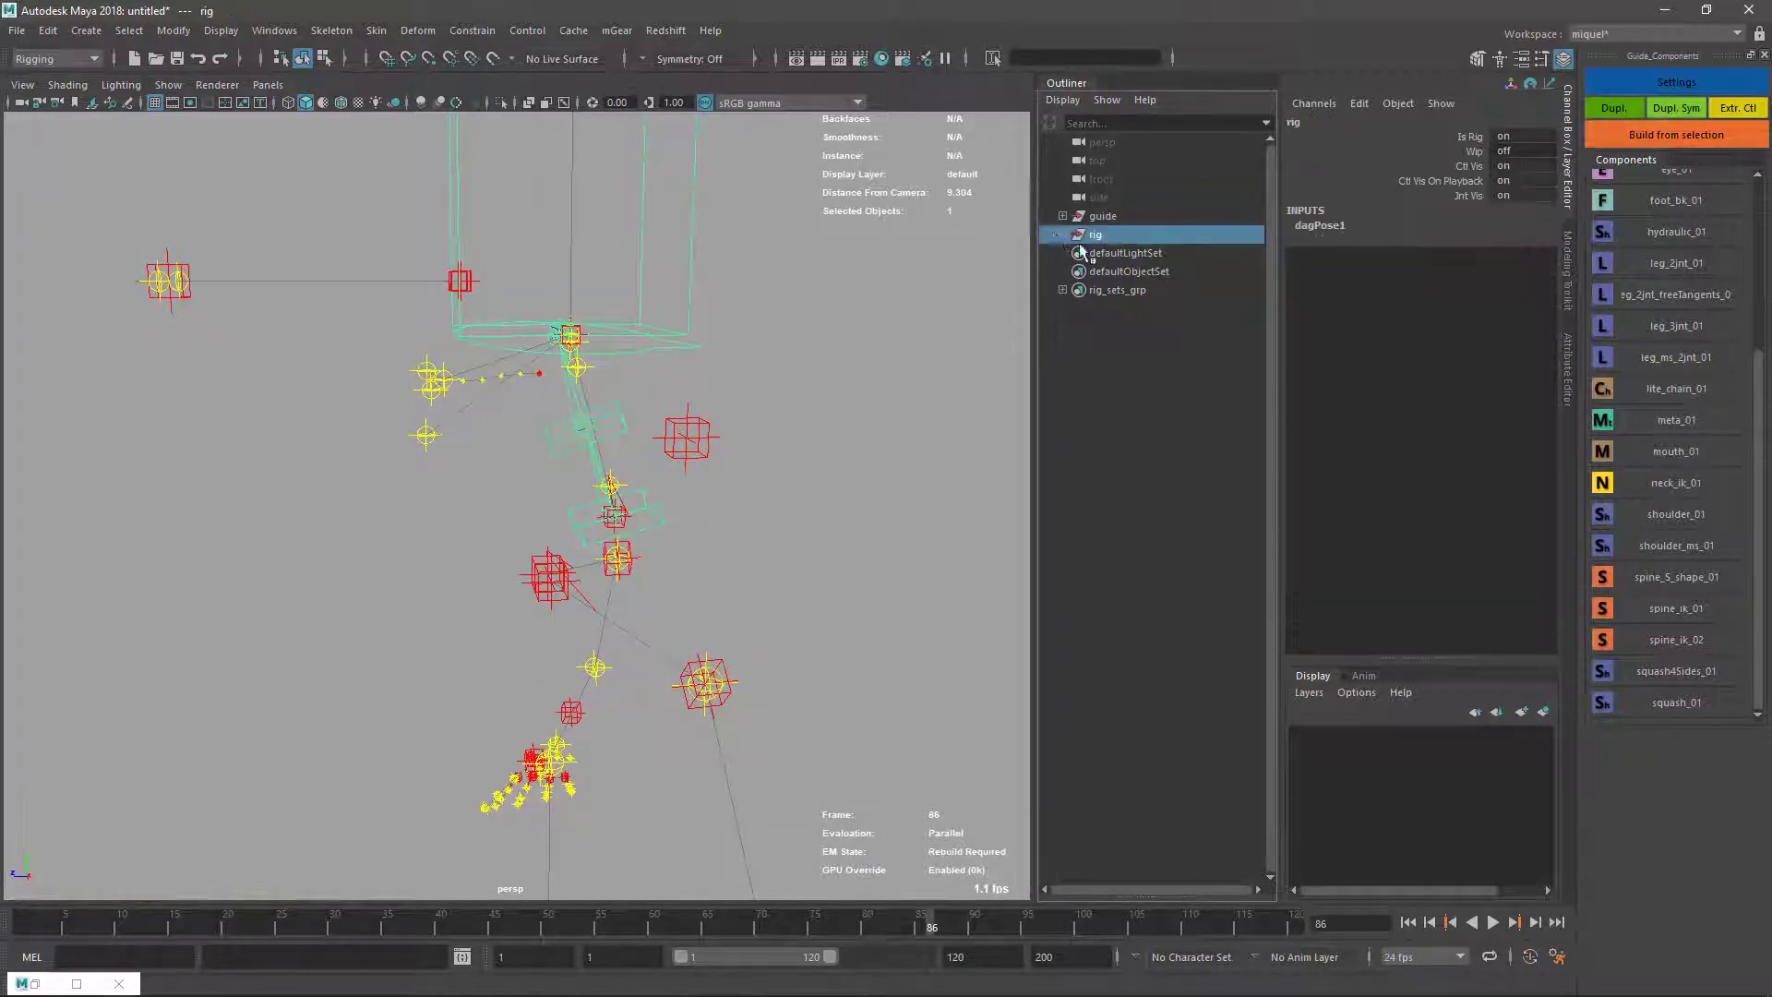
pyautogui.press('Delete')
# Open the neck guide root's component settings, examine the IK and head reference arrays, and close the settings.
pyautogui.click(612, 518)
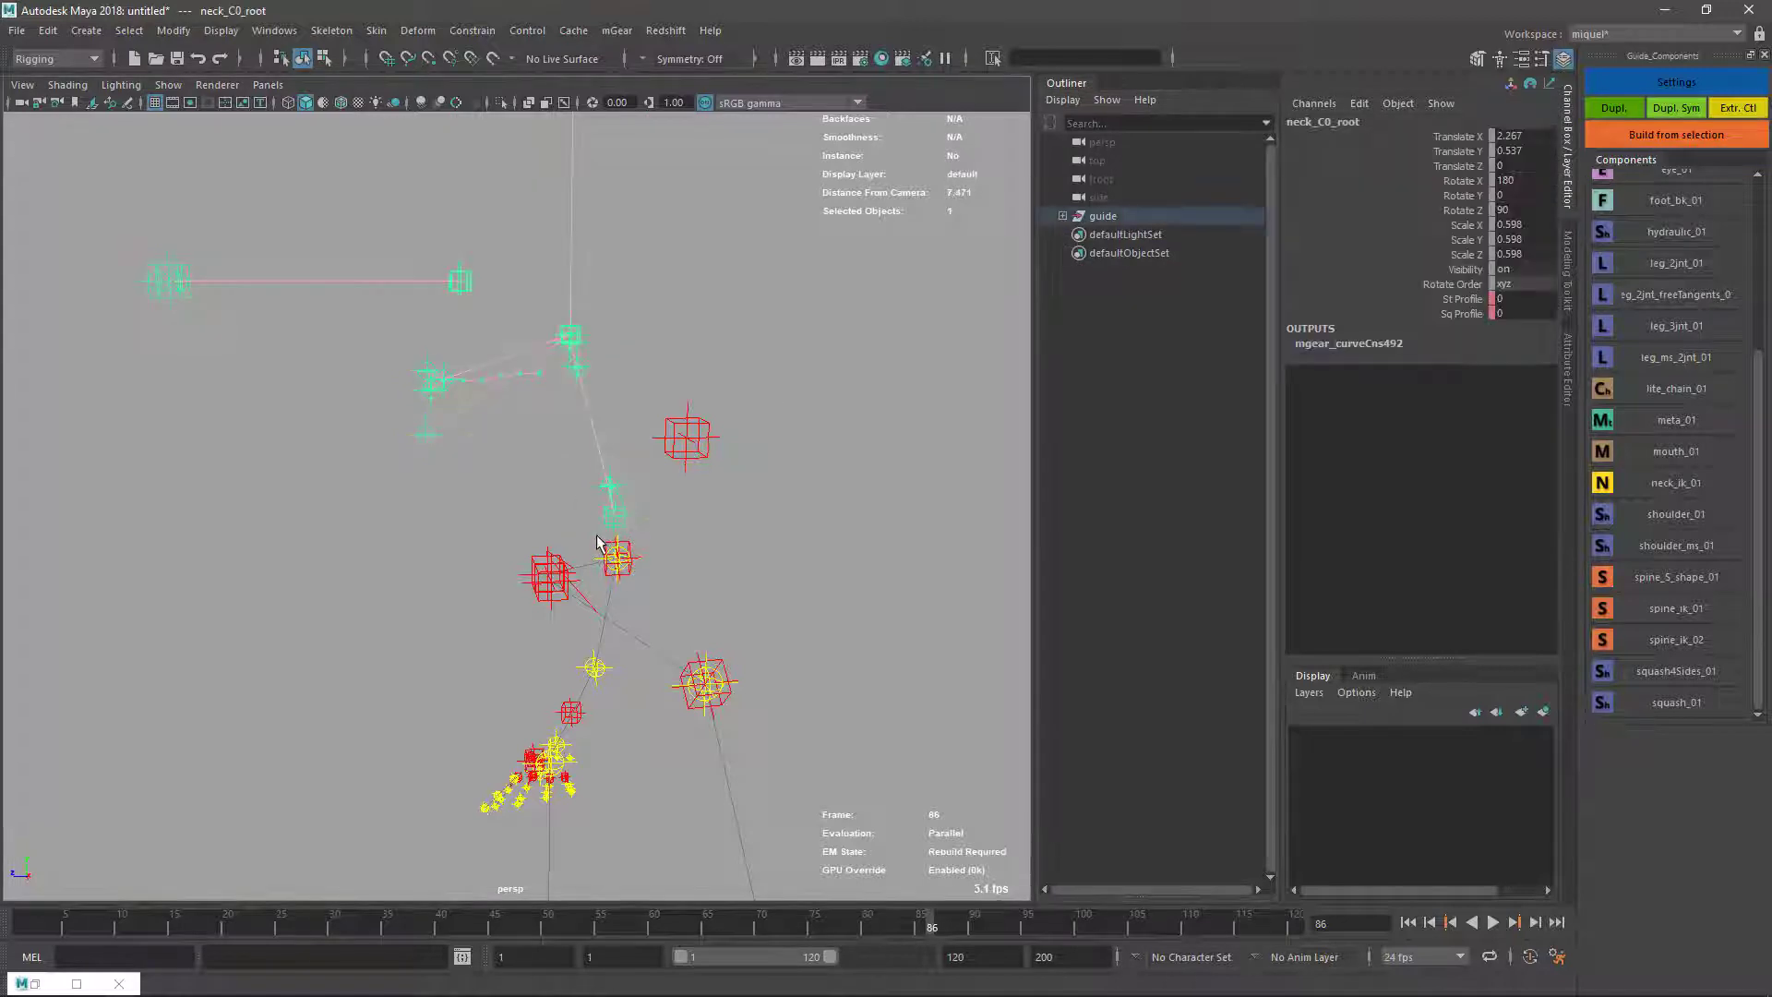
pyautogui.click(902, 263)
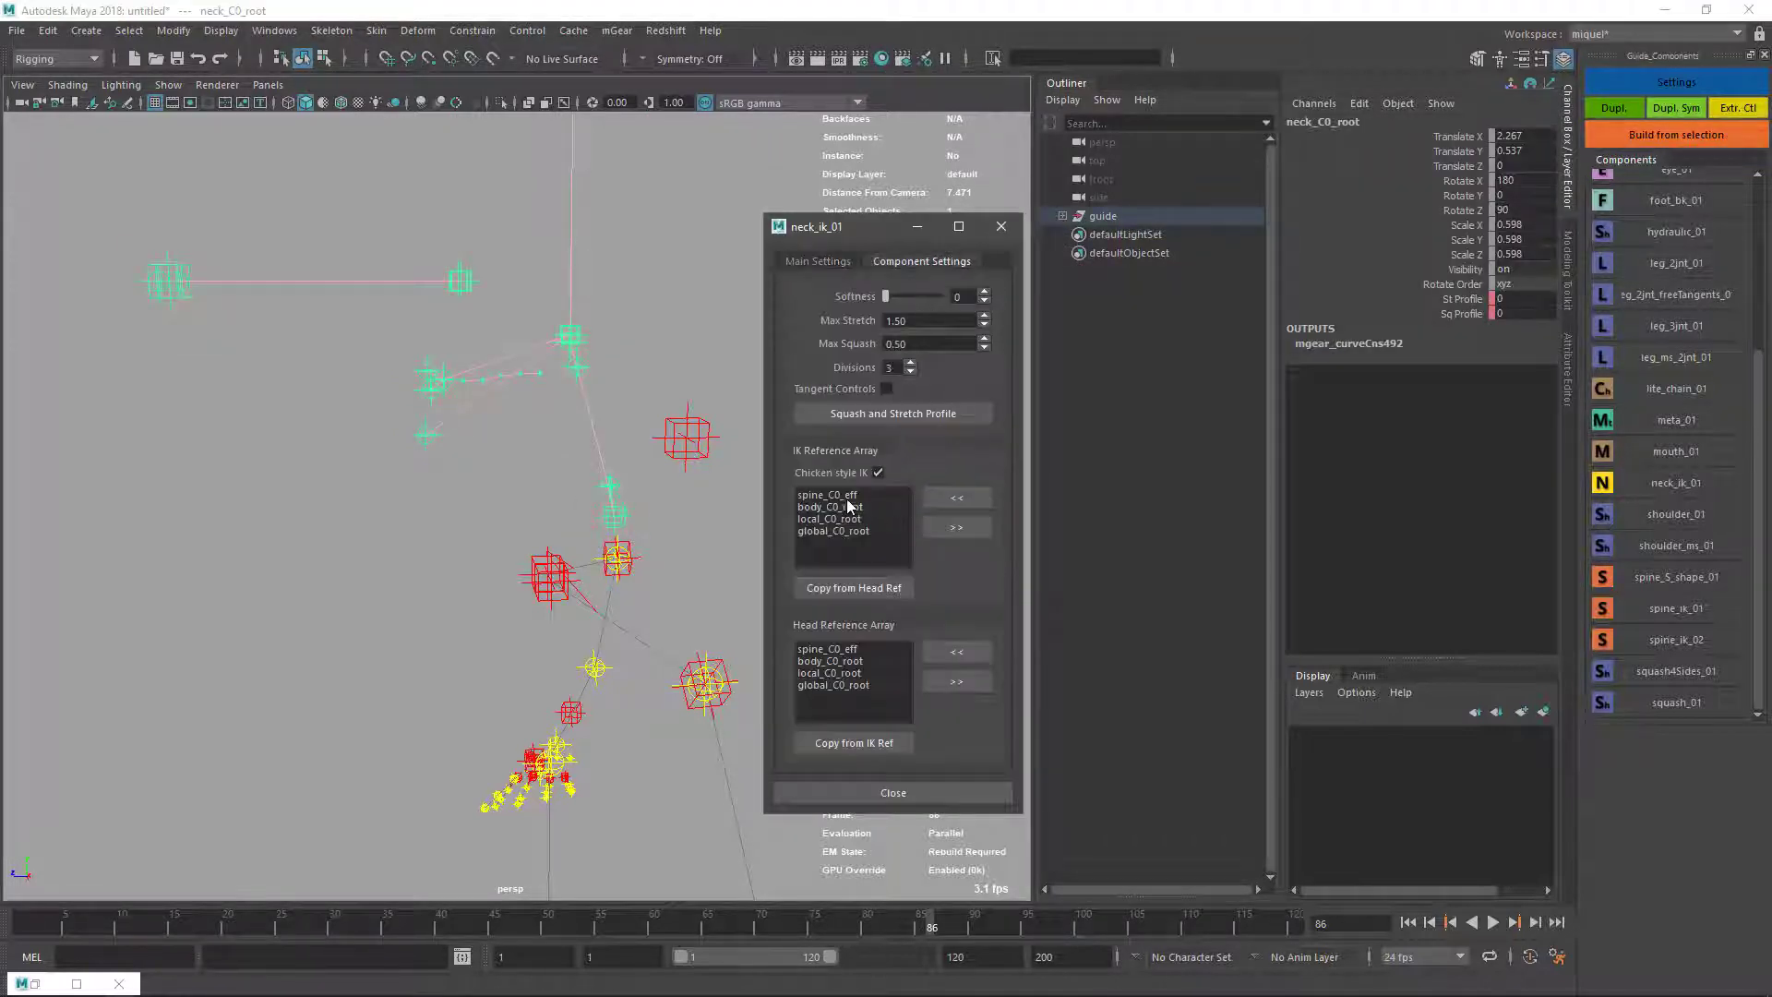
pyautogui.click(917, 790)
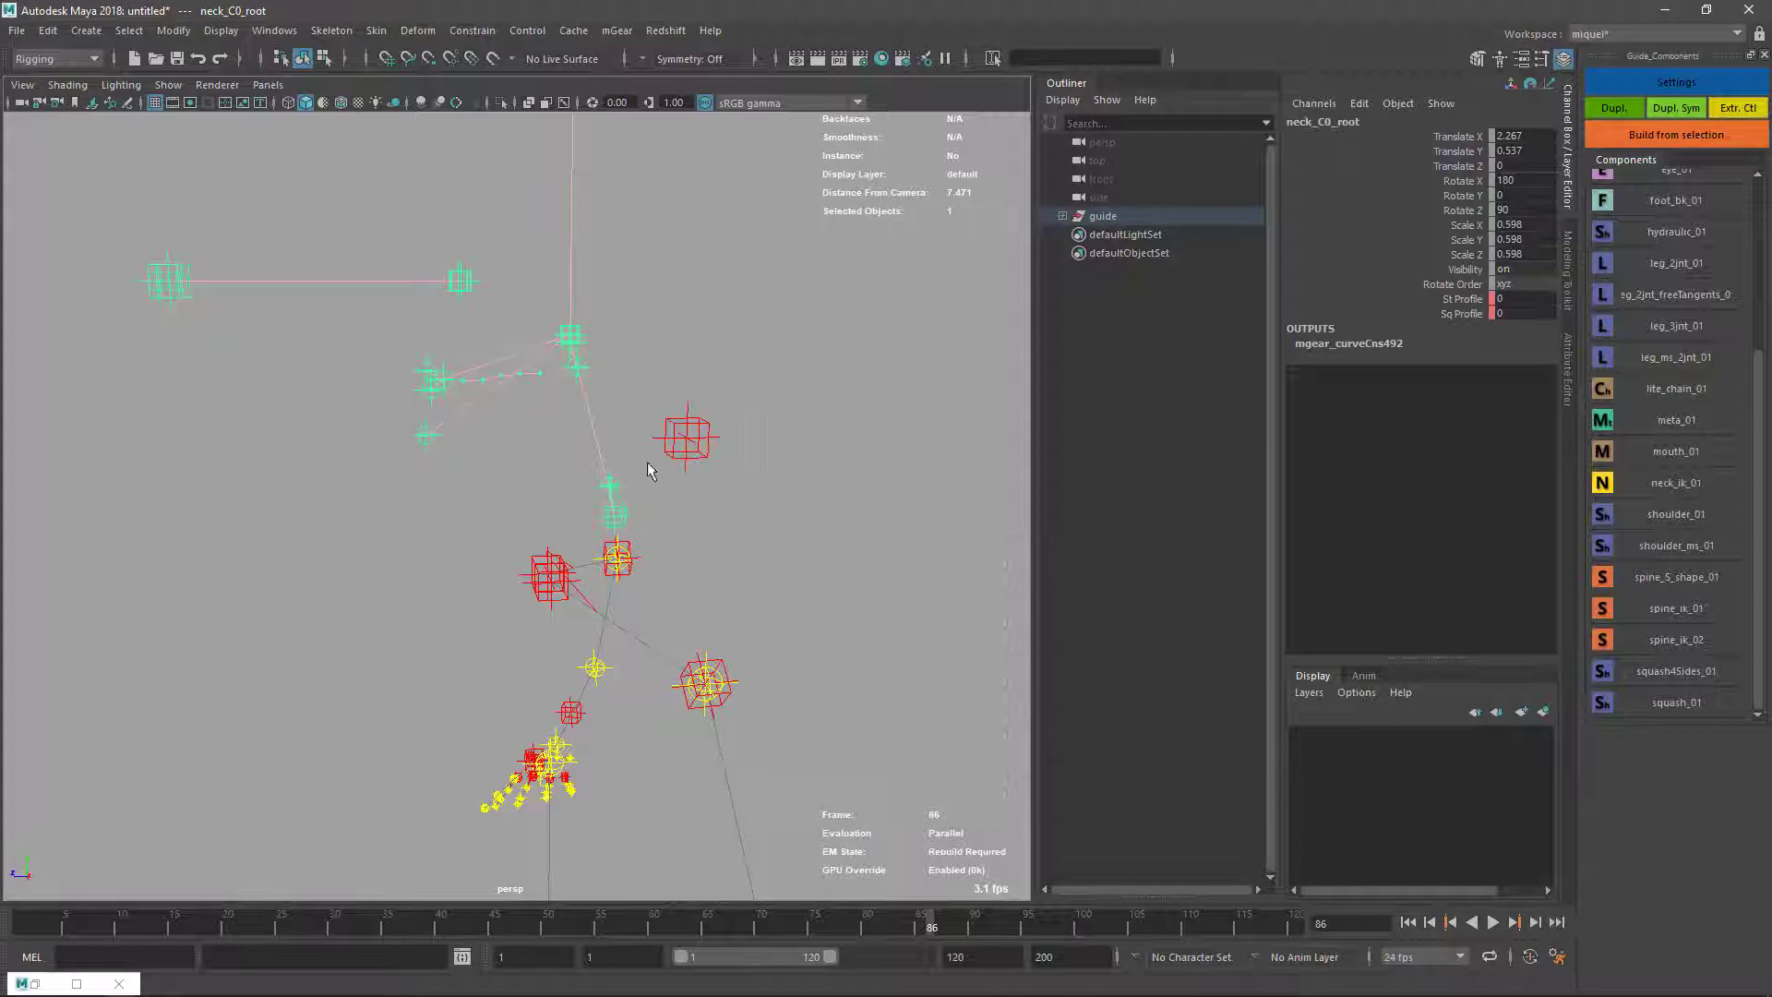
# Build the full character rig from the whole guide and close the build log.
pyautogui.click(1103, 216)
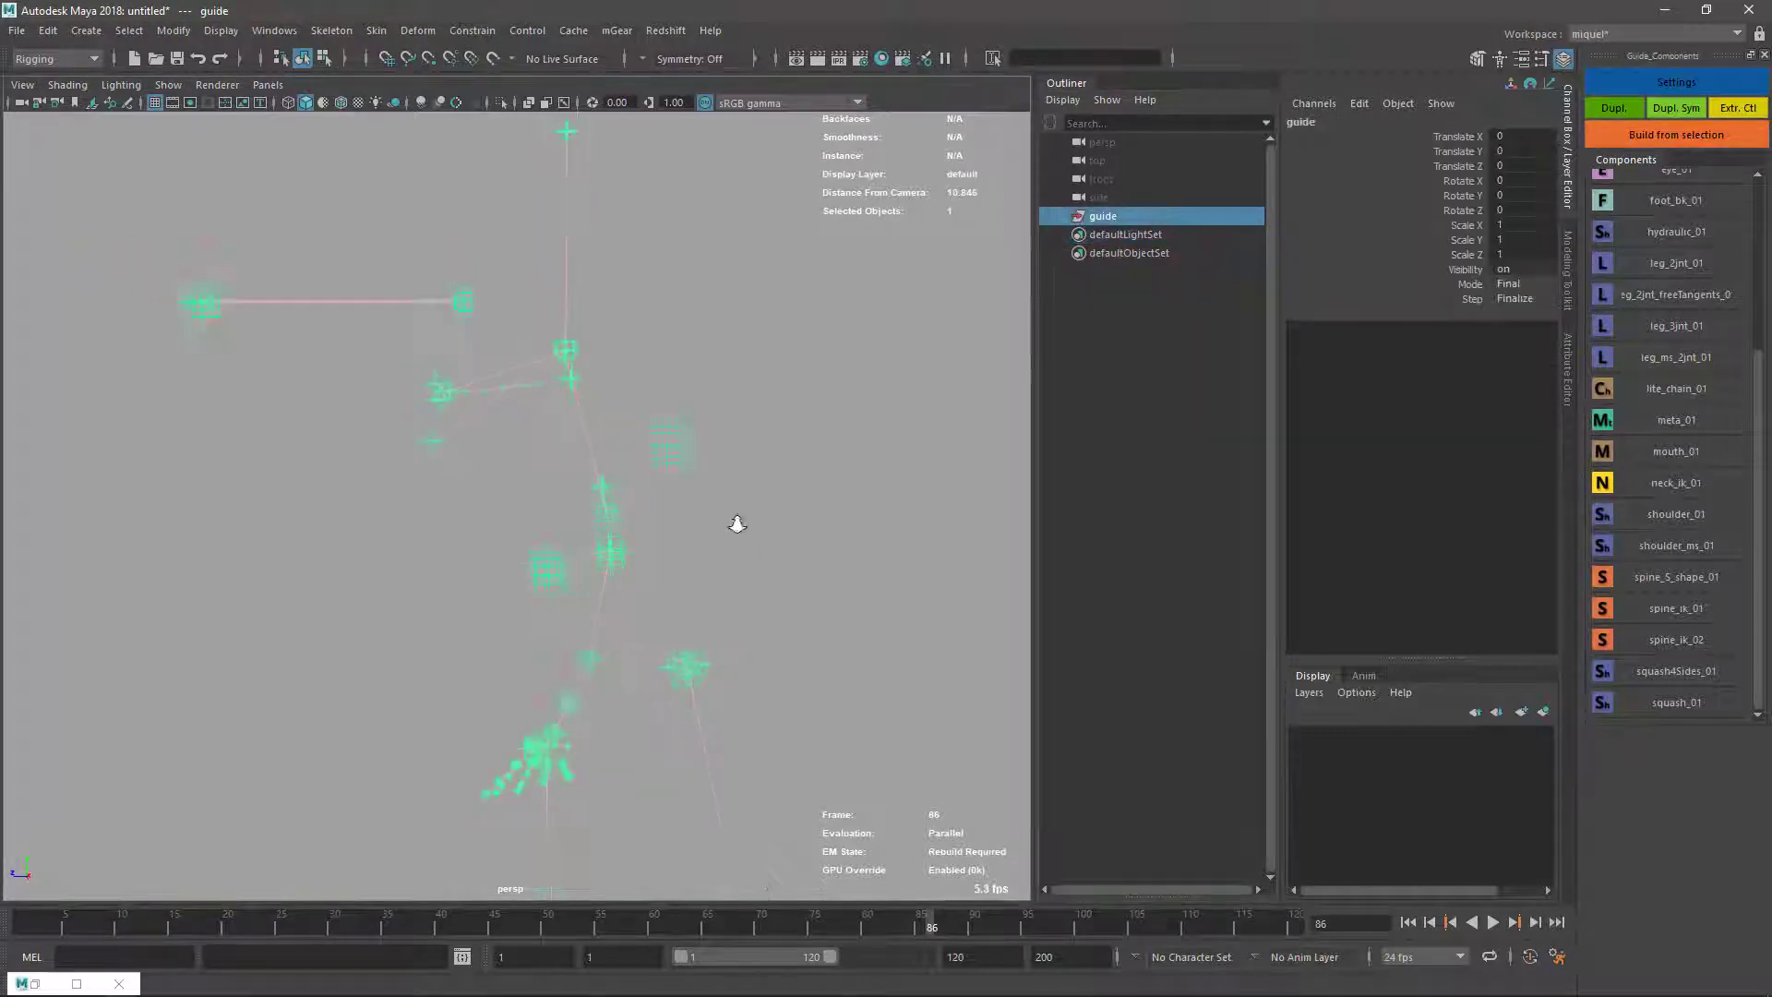
pyautogui.keyDown('alt'); pyautogui.moveTo(738, 524); pyautogui.dragTo(697, 406); pyautogui.keyUp('alt')
pyautogui.press('g')
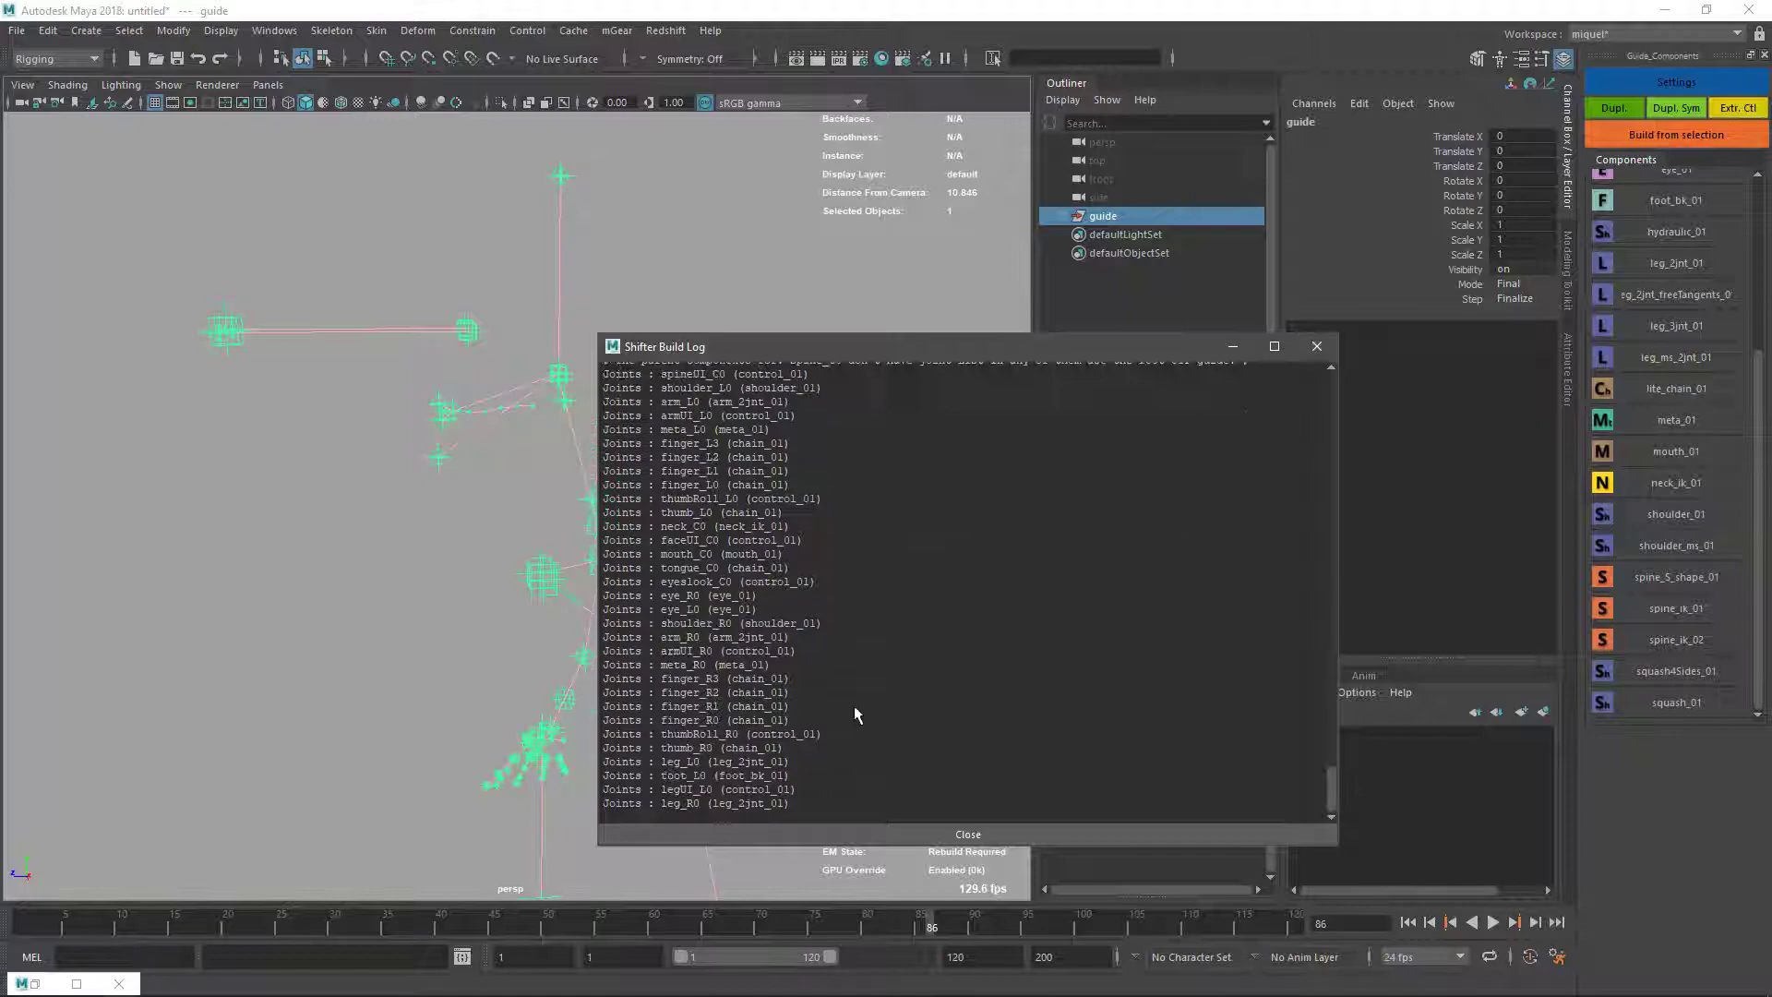
pyautogui.click(1316, 348)
# Move the neck's IK control slightly and rotate it to about -9.1 in X, -19.6 in Y and -19.9 in Z.
pyautogui.keyDown('alt'); pyautogui.moveTo(610, 434); pyautogui.dragTo(657, 420); pyautogui.keyUp('alt')
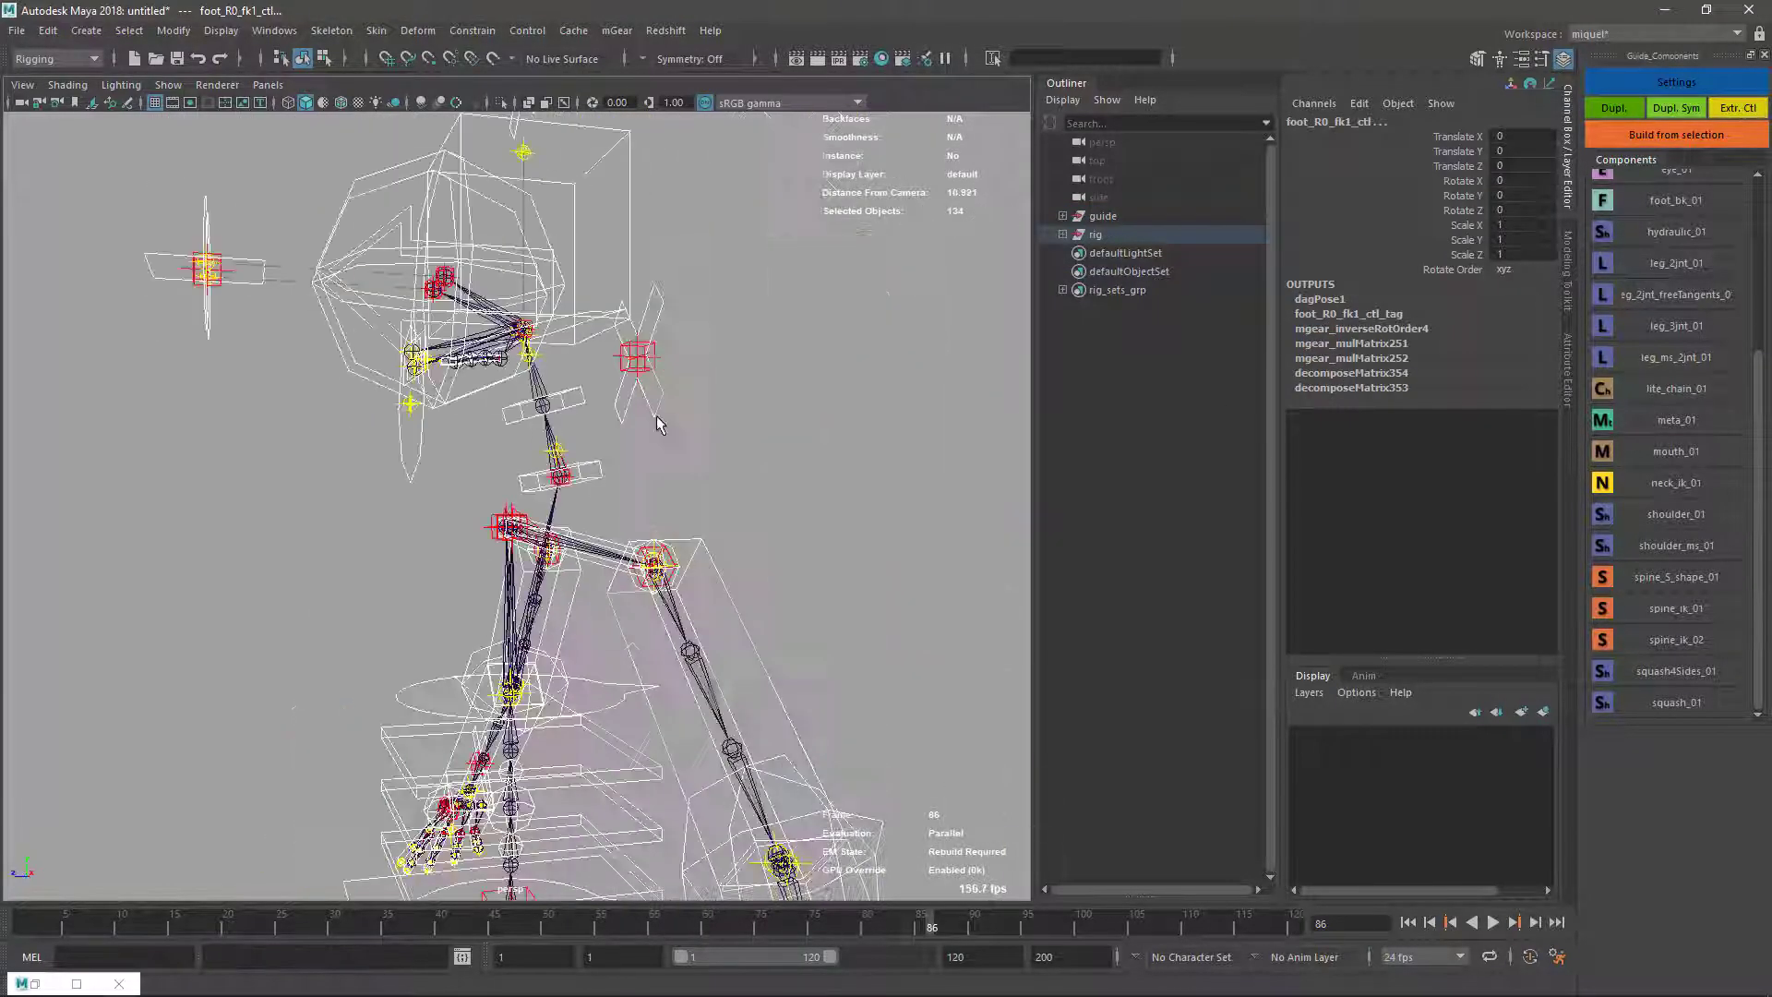
pyautogui.keyDown('alt'); pyautogui.moveTo(656, 416); pyautogui.dragTo(711, 479, button='right'); pyautogui.keyUp('alt')
pyautogui.keyDown('alt'); pyautogui.moveTo(711, 479); pyautogui.dragTo(694, 443); pyautogui.keyUp('alt')
pyautogui.scroll(-1, 622, 346)
pyautogui.click(610, 343)
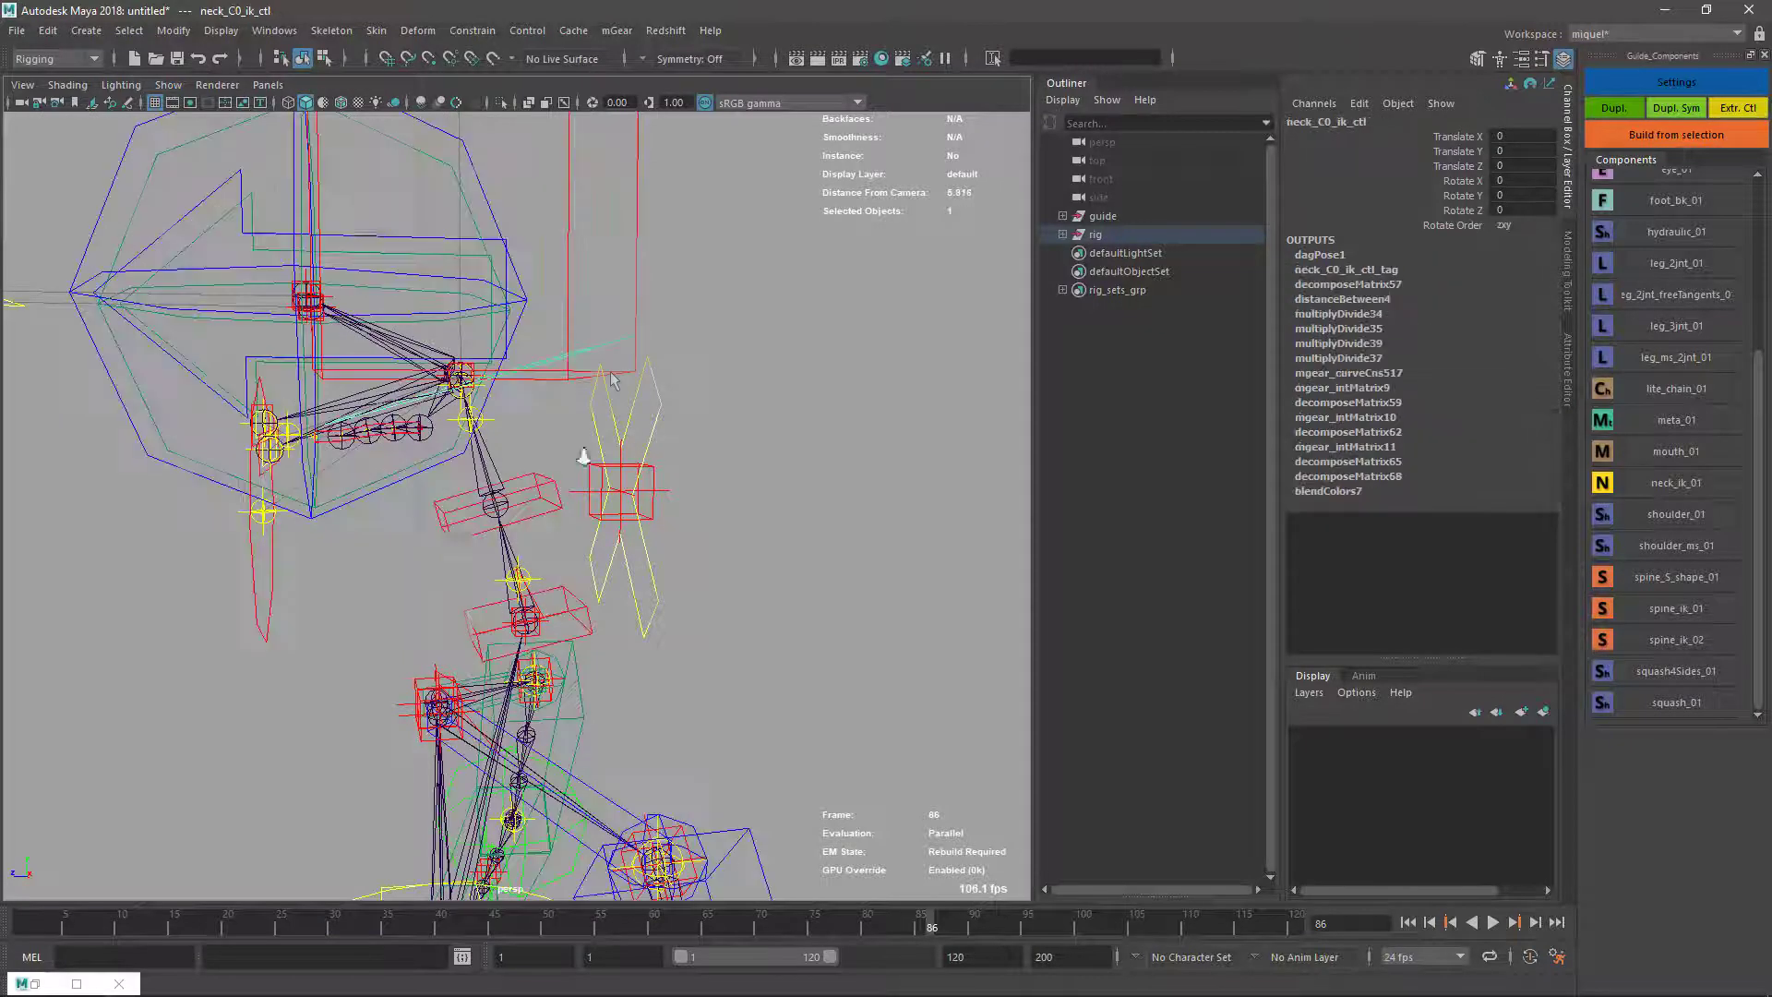
pyautogui.keyDown('alt'); pyautogui.moveTo(583, 455); pyautogui.dragTo(698, 391, button='right'); pyautogui.keyUp('alt')
pyautogui.keyDown('alt'); pyautogui.moveTo(698, 392); pyautogui.dragTo(759, 419, button='middle'); pyautogui.keyUp('alt')
pyautogui.press('e')
pyautogui.moveTo(594, 449)
pyautogui.mouseDown()
pyautogui.moveTo(580, 454)
pyautogui.moveTo(610, 443)
pyautogui.moveTo(528, 427)
pyautogui.moveTo(572, 487)
pyautogui.moveTo(704, 449)
pyautogui.moveTo(568, 452)
pyautogui.mouseUp()
pyautogui.press('w')
pyautogui.press('e')
pyautogui.moveTo(528, 395)
pyautogui.mouseDown()
pyautogui.moveTo(503, 413)
pyautogui.moveTo(515, 388)
pyautogui.mouseUp()
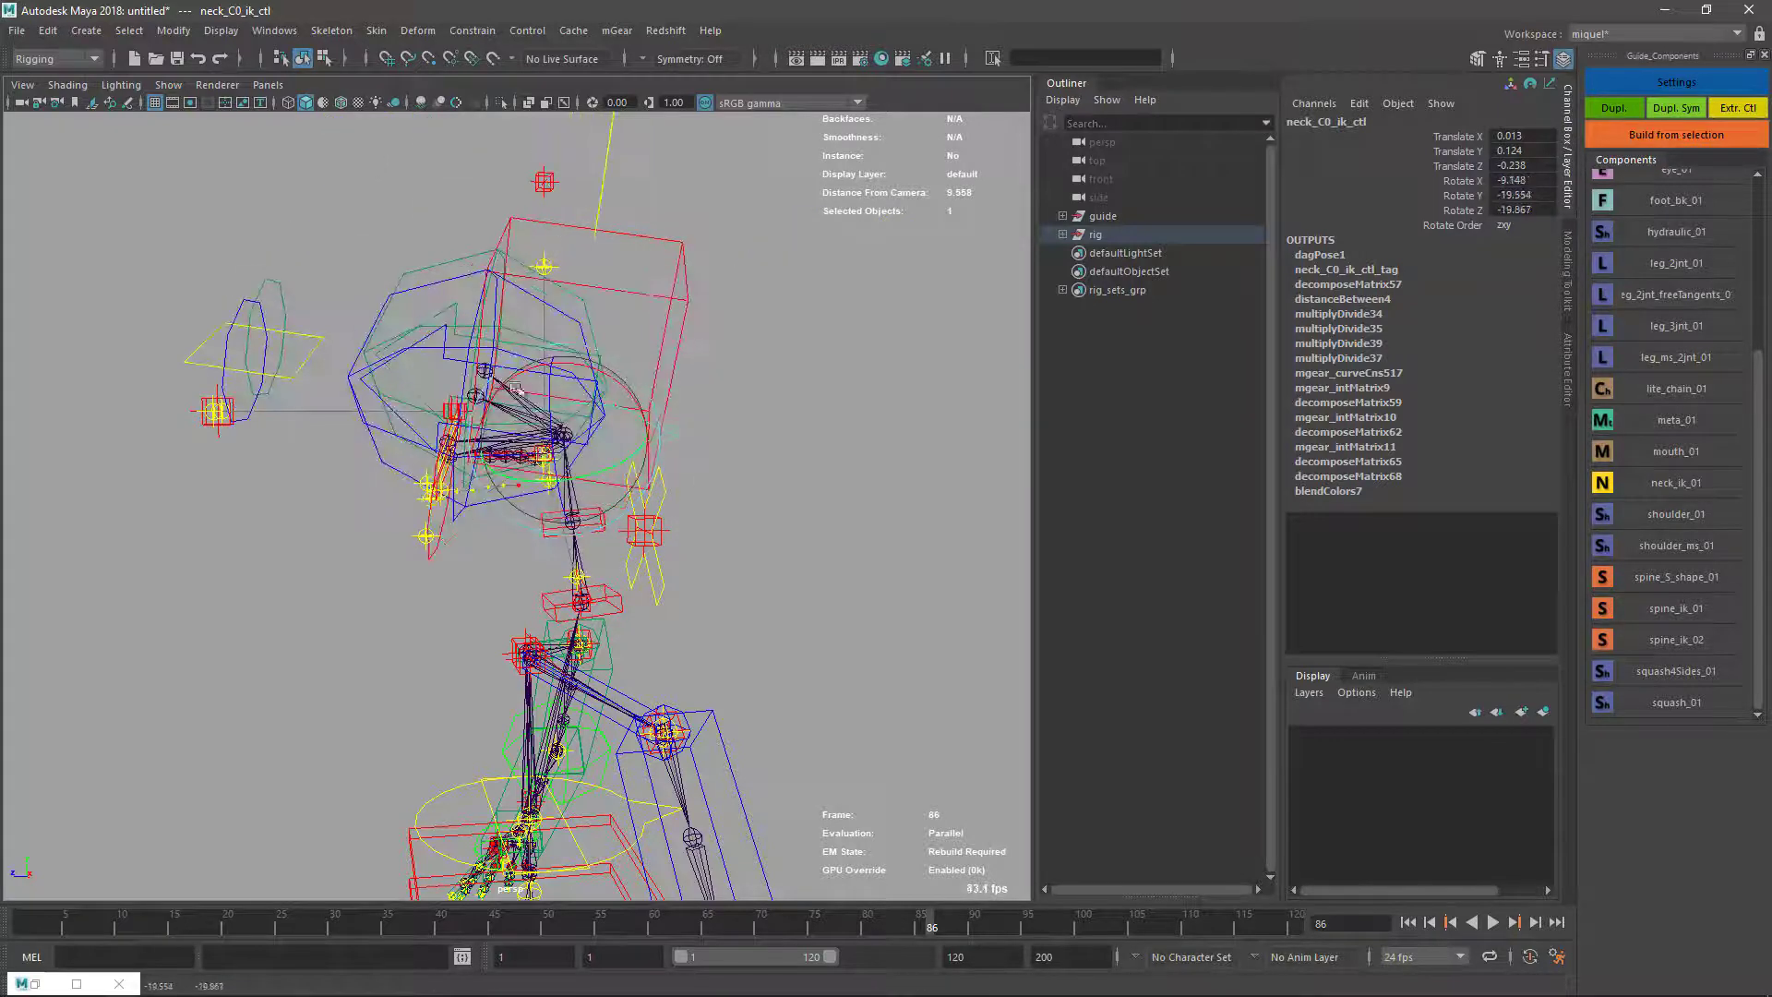
pyautogui.keyDown('alt'); pyautogui.moveTo(326, 514); pyautogui.dragTo(443, 554); pyautogui.keyUp('alt')
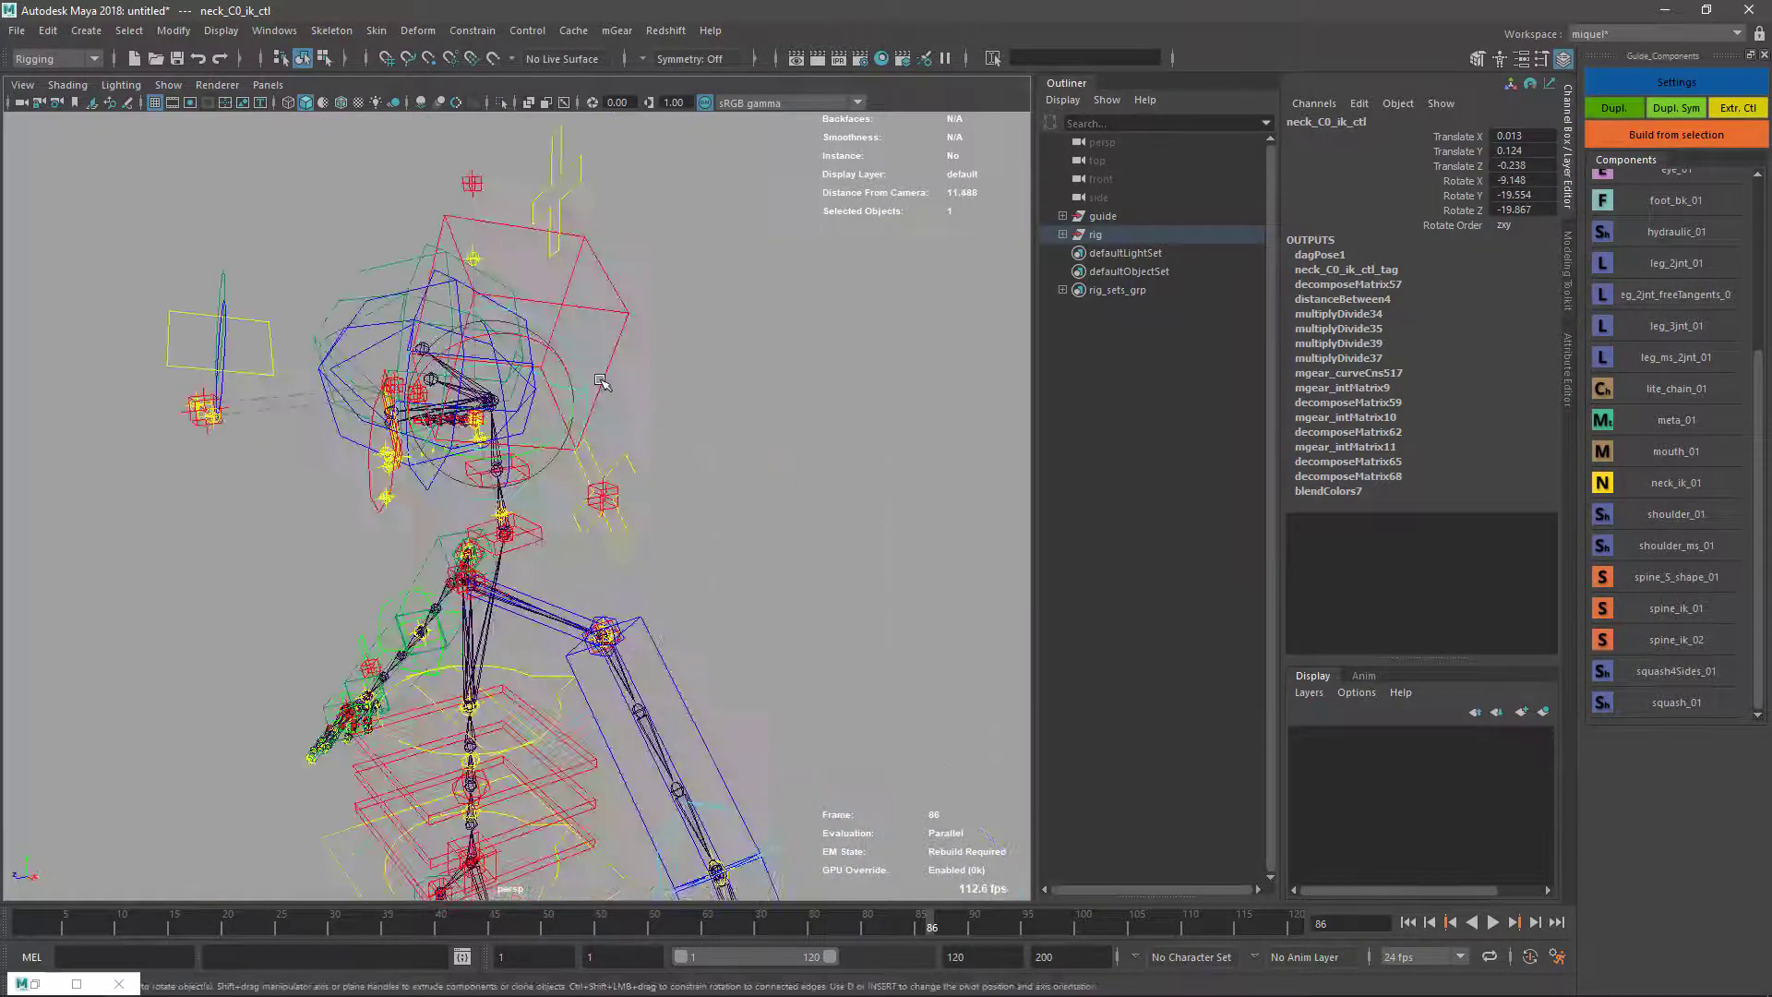
# Readjust the neck's IK control to about 0.05 in Translate Y, with rotations of about -4.2, -7.6 and -10.7.
pyautogui.click(589, 373)
pyautogui.click(518, 397)
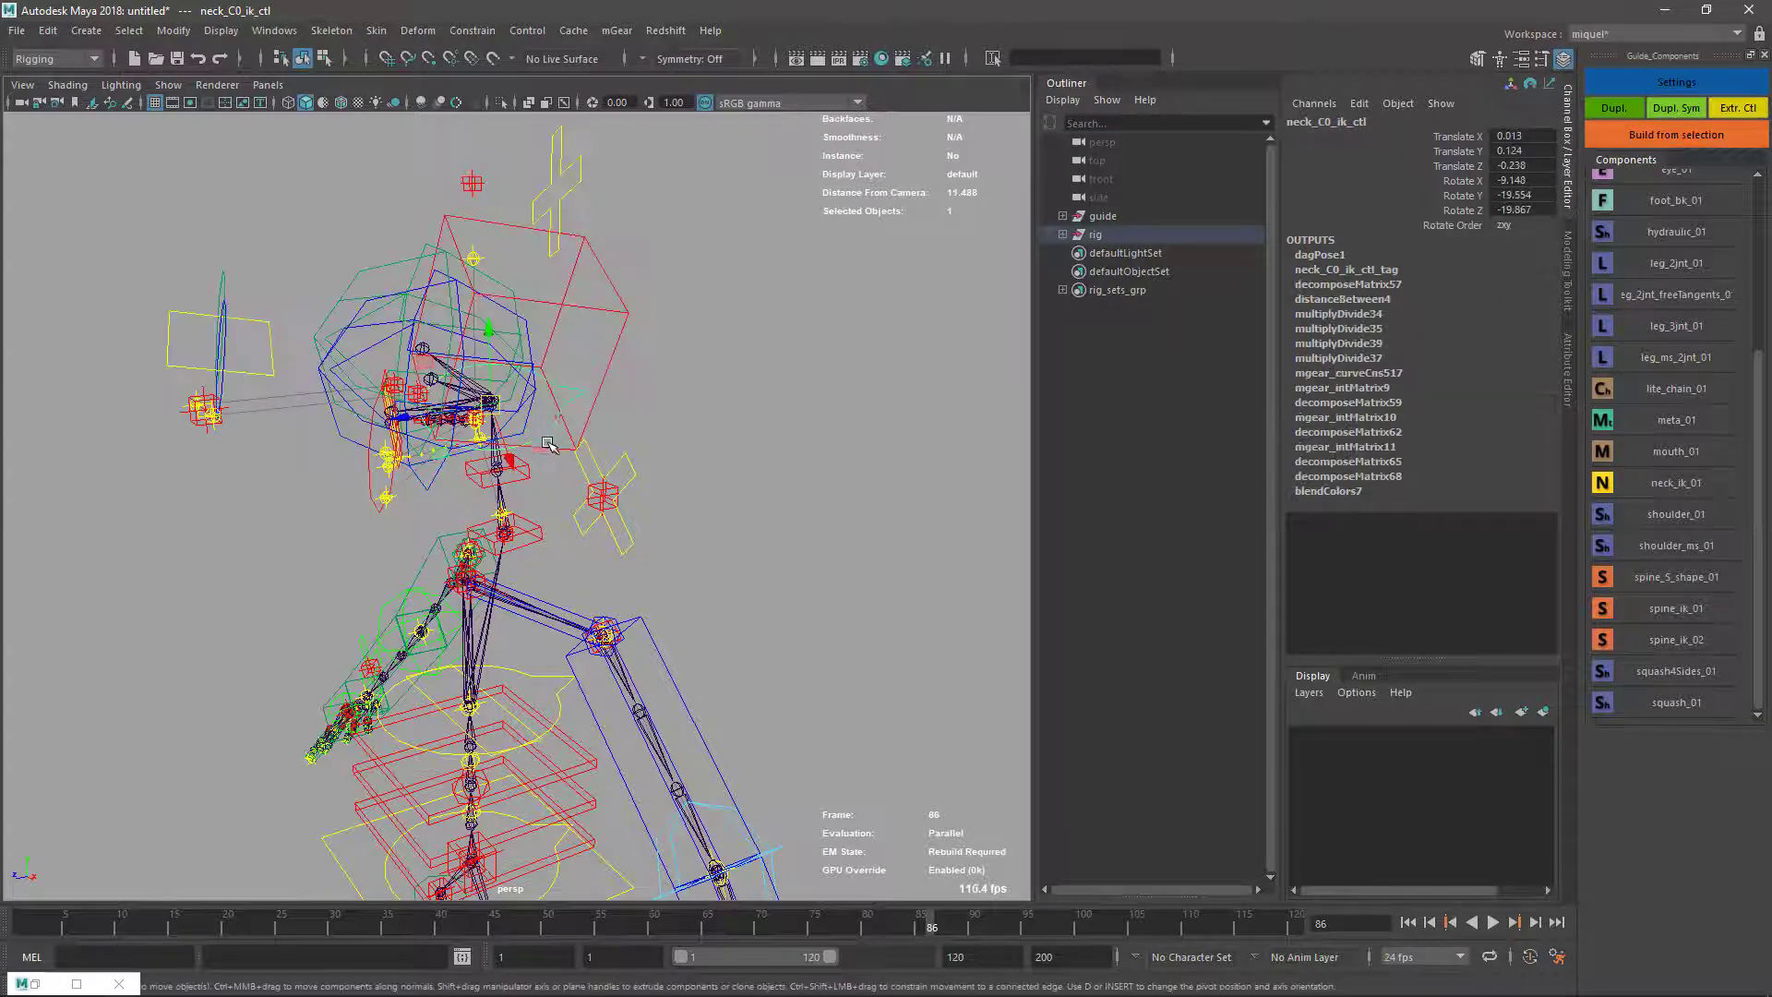
pyautogui.moveTo(522, 411); pyautogui.dragTo(488, 372)
pyautogui.press('e')
pyautogui.press('q')
# Set the neck's Ik Ref on the spine UI control to global_C0_ctl.
pyautogui.keyDown('alt'); pyautogui.moveTo(568, 508); pyautogui.dragTo(541, 383); pyautogui.keyUp('alt')
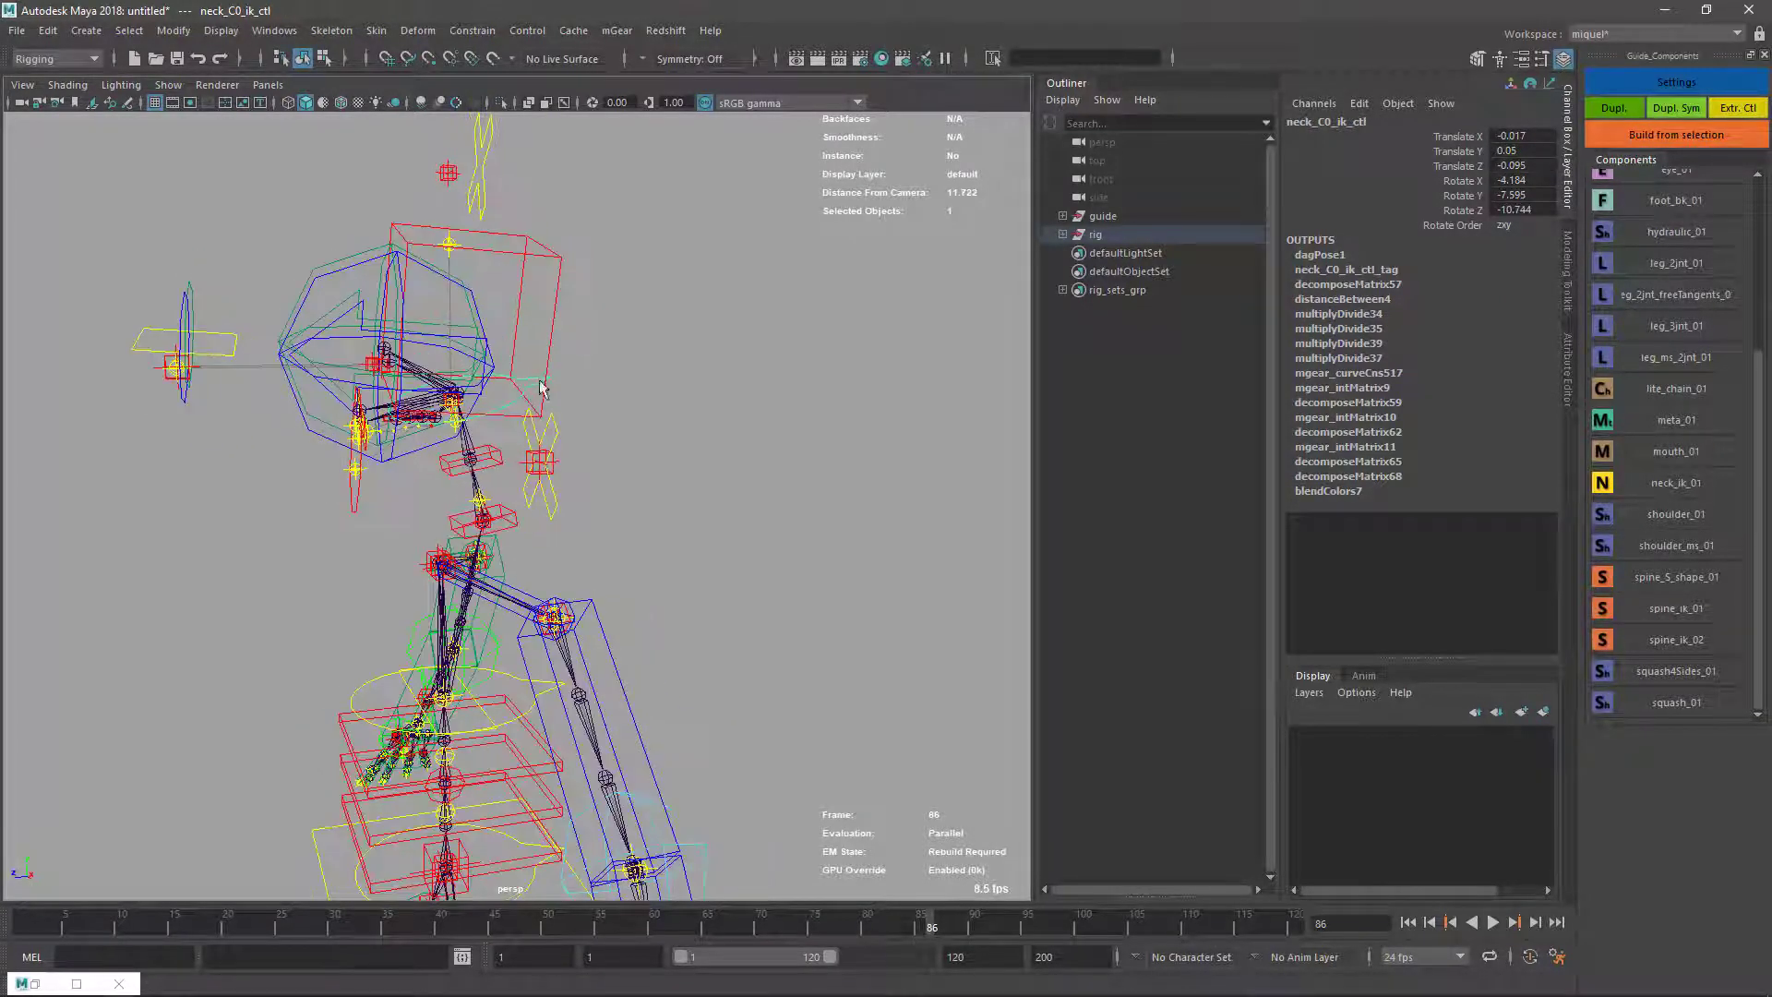
pyautogui.keyDown('alt'); pyautogui.moveTo(550, 513); pyautogui.dragTo(587, 539); pyautogui.keyUp('alt')
pyautogui.click(576, 522)
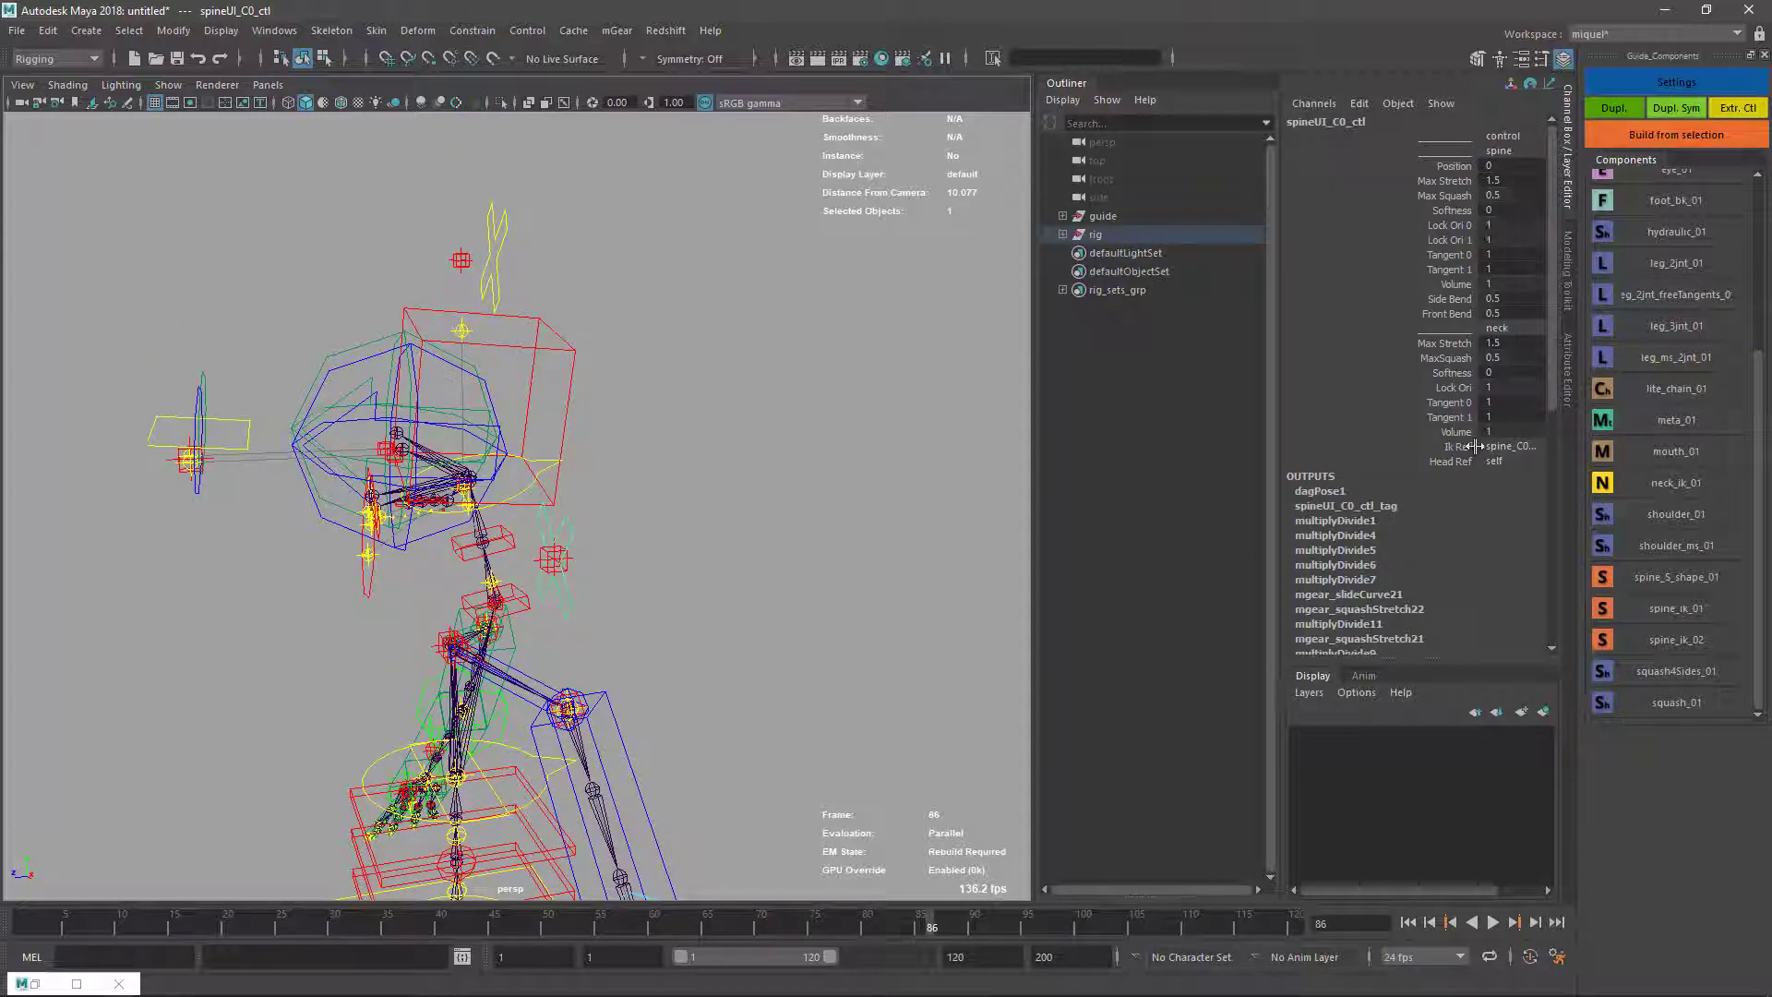
pyautogui.click(1520, 451)
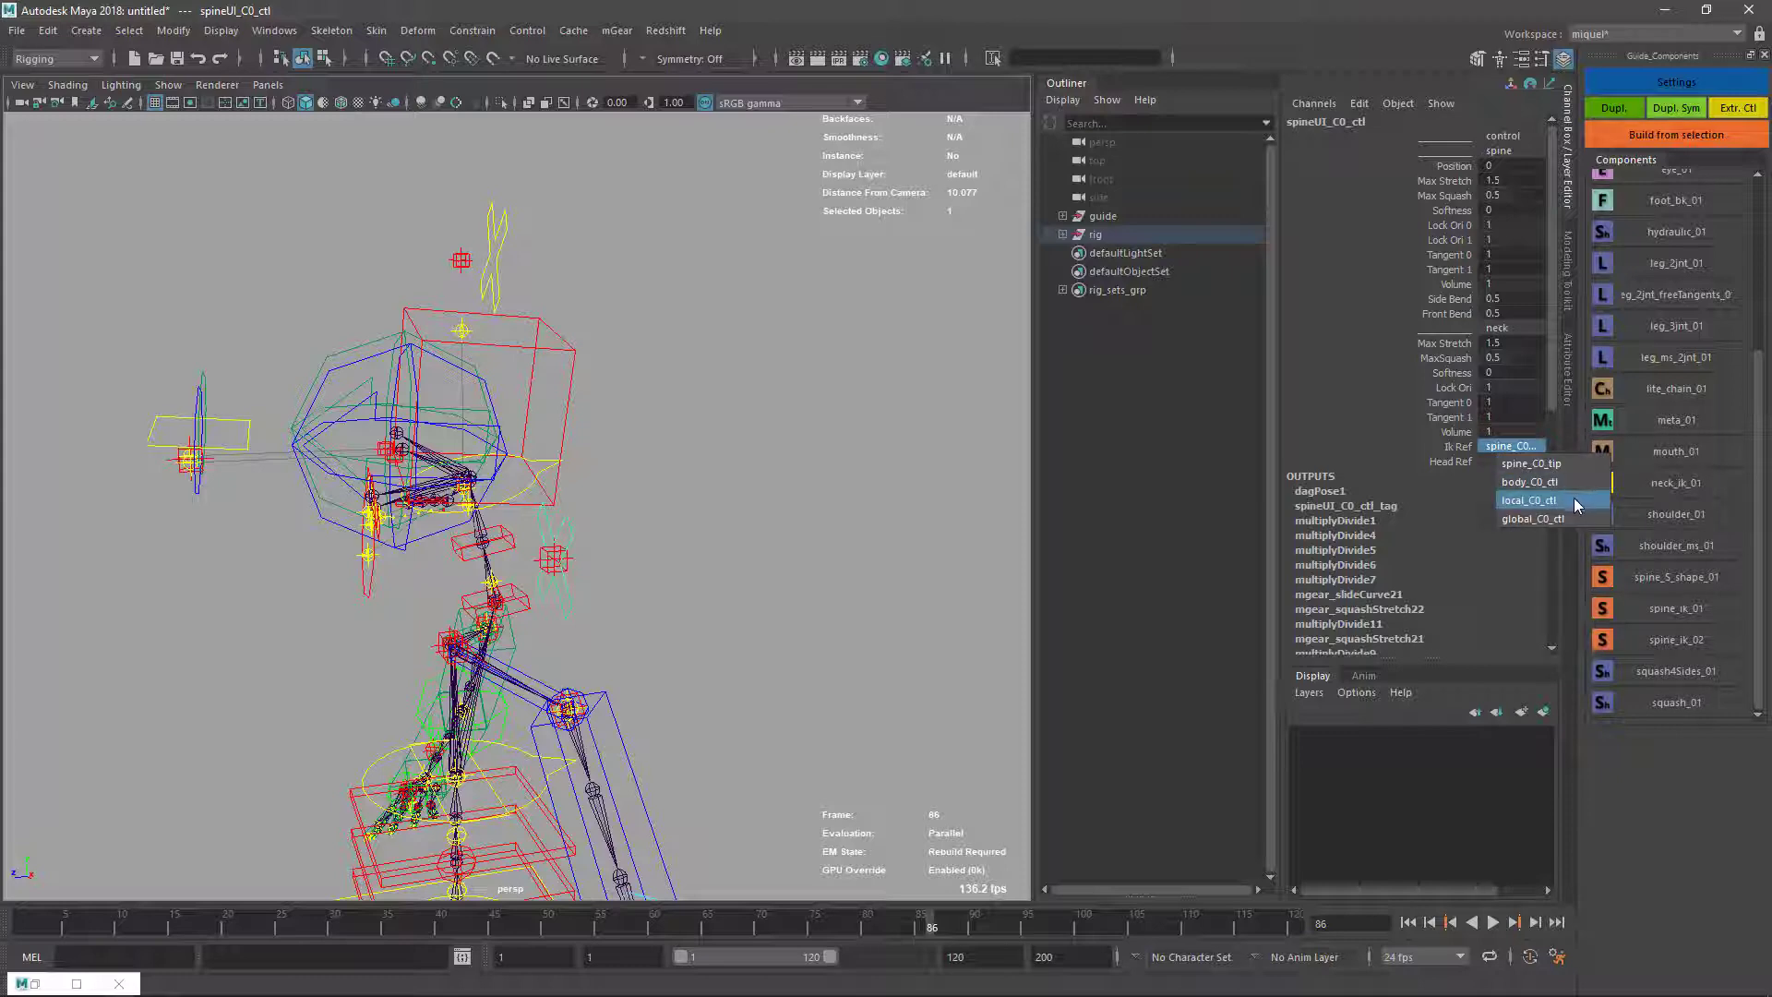
pyautogui.click(1526, 519)
# Move the upper spine IK control about 0.28 in Y and rotate it to about 10, -6.9 and 14.5.
pyautogui.keyDown('alt'); pyautogui.moveTo(757, 553); pyautogui.dragTo(572, 647); pyautogui.keyUp('alt')
pyautogui.click(575, 776)
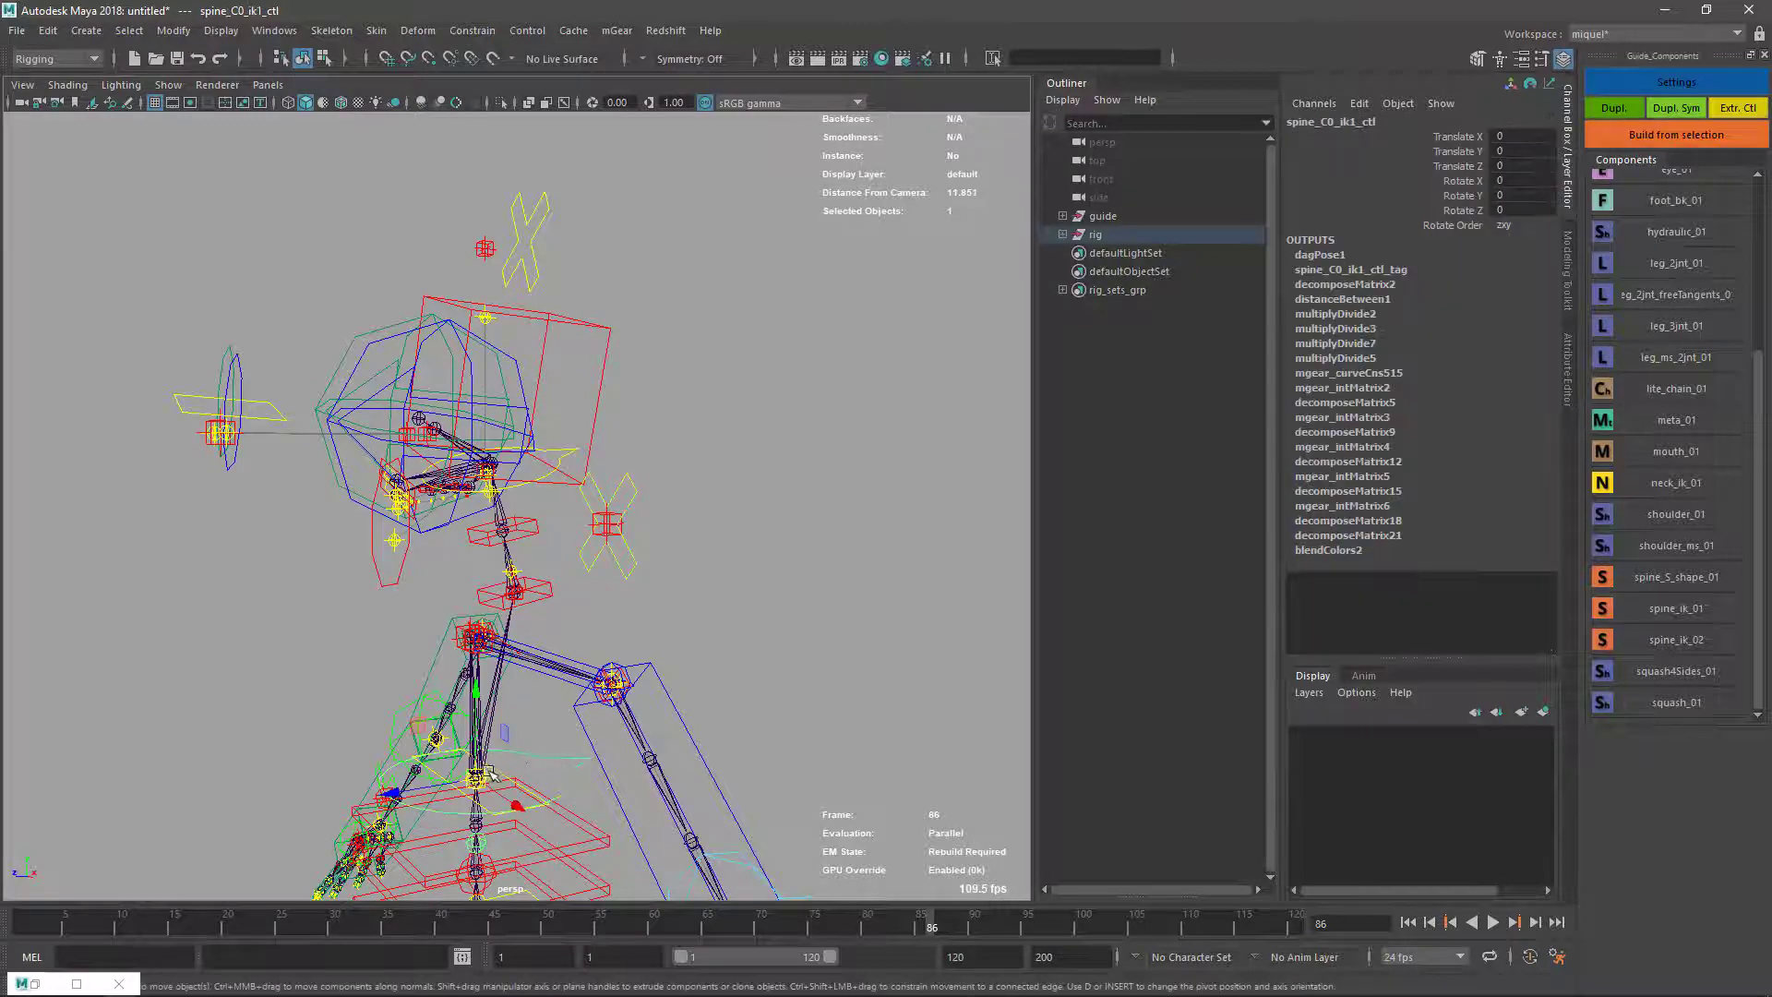
pyautogui.moveTo(476, 779); pyautogui.dragTo(674, 660)
pyautogui.press('e')
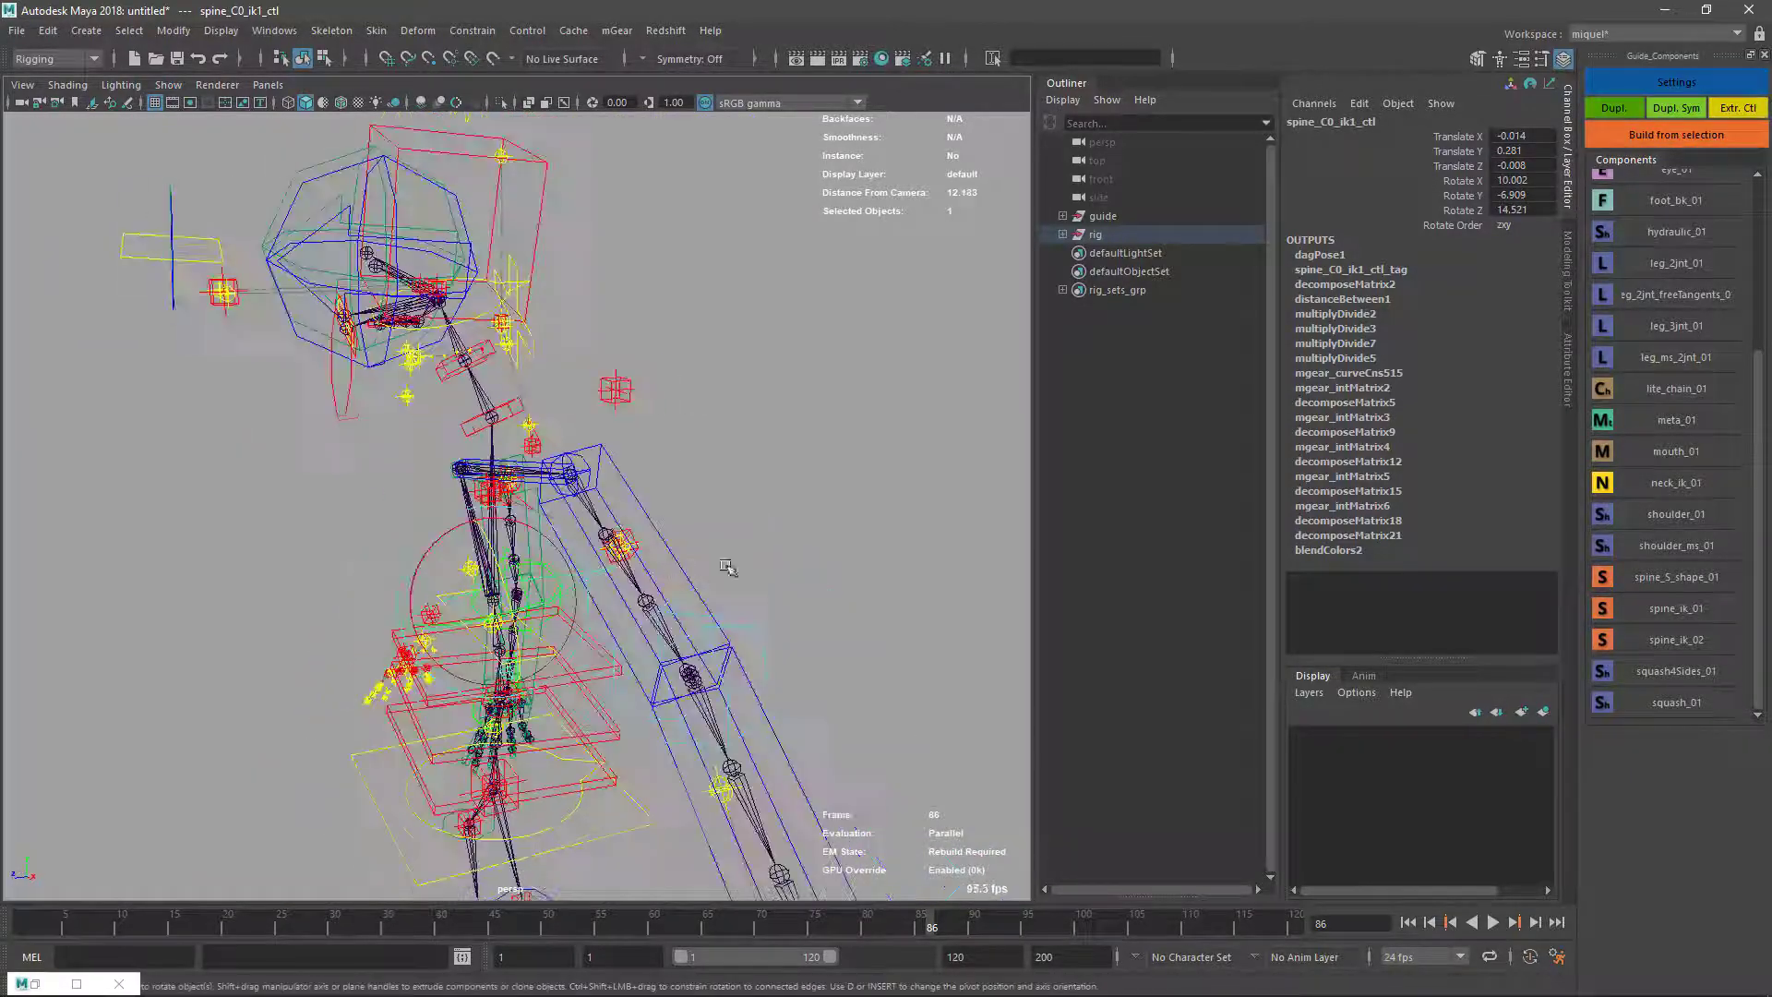
# Switch to the mGear release log in the browser and highlight the rollspline solver precision and d1 curves entries.
pyautogui.hotkey('alt', 'Tab')
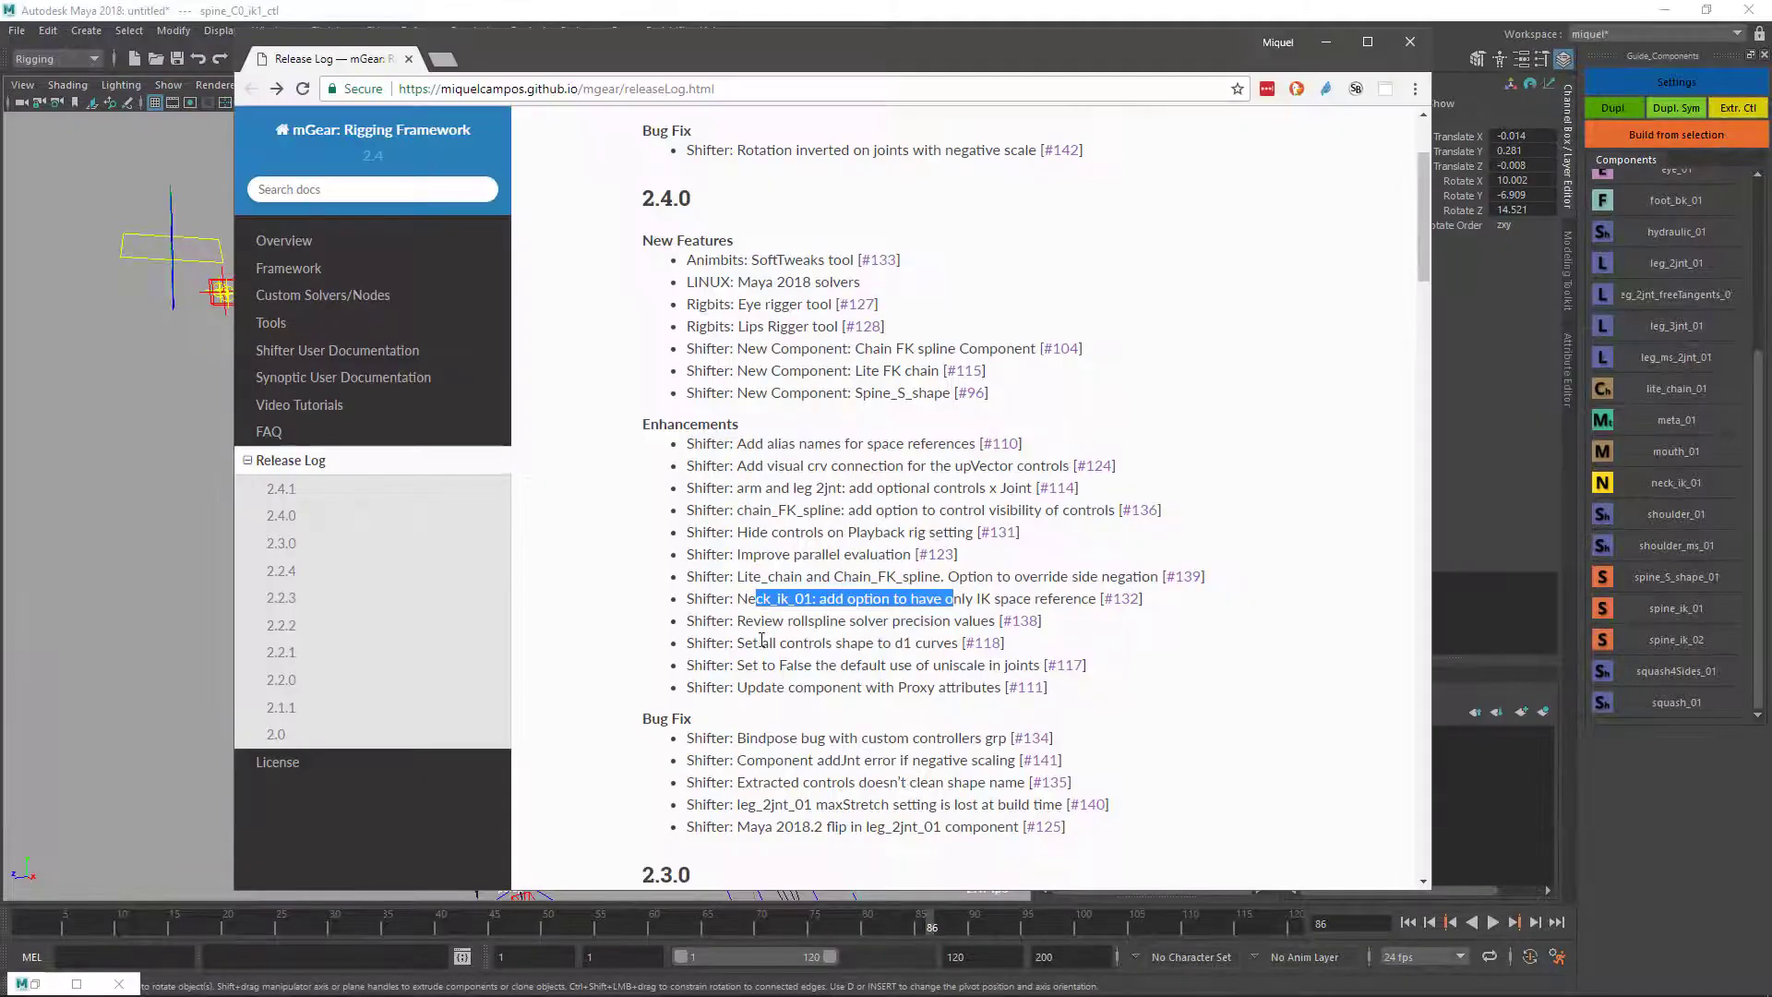
pyautogui.moveTo(745, 620); pyautogui.dragTo(995, 623)
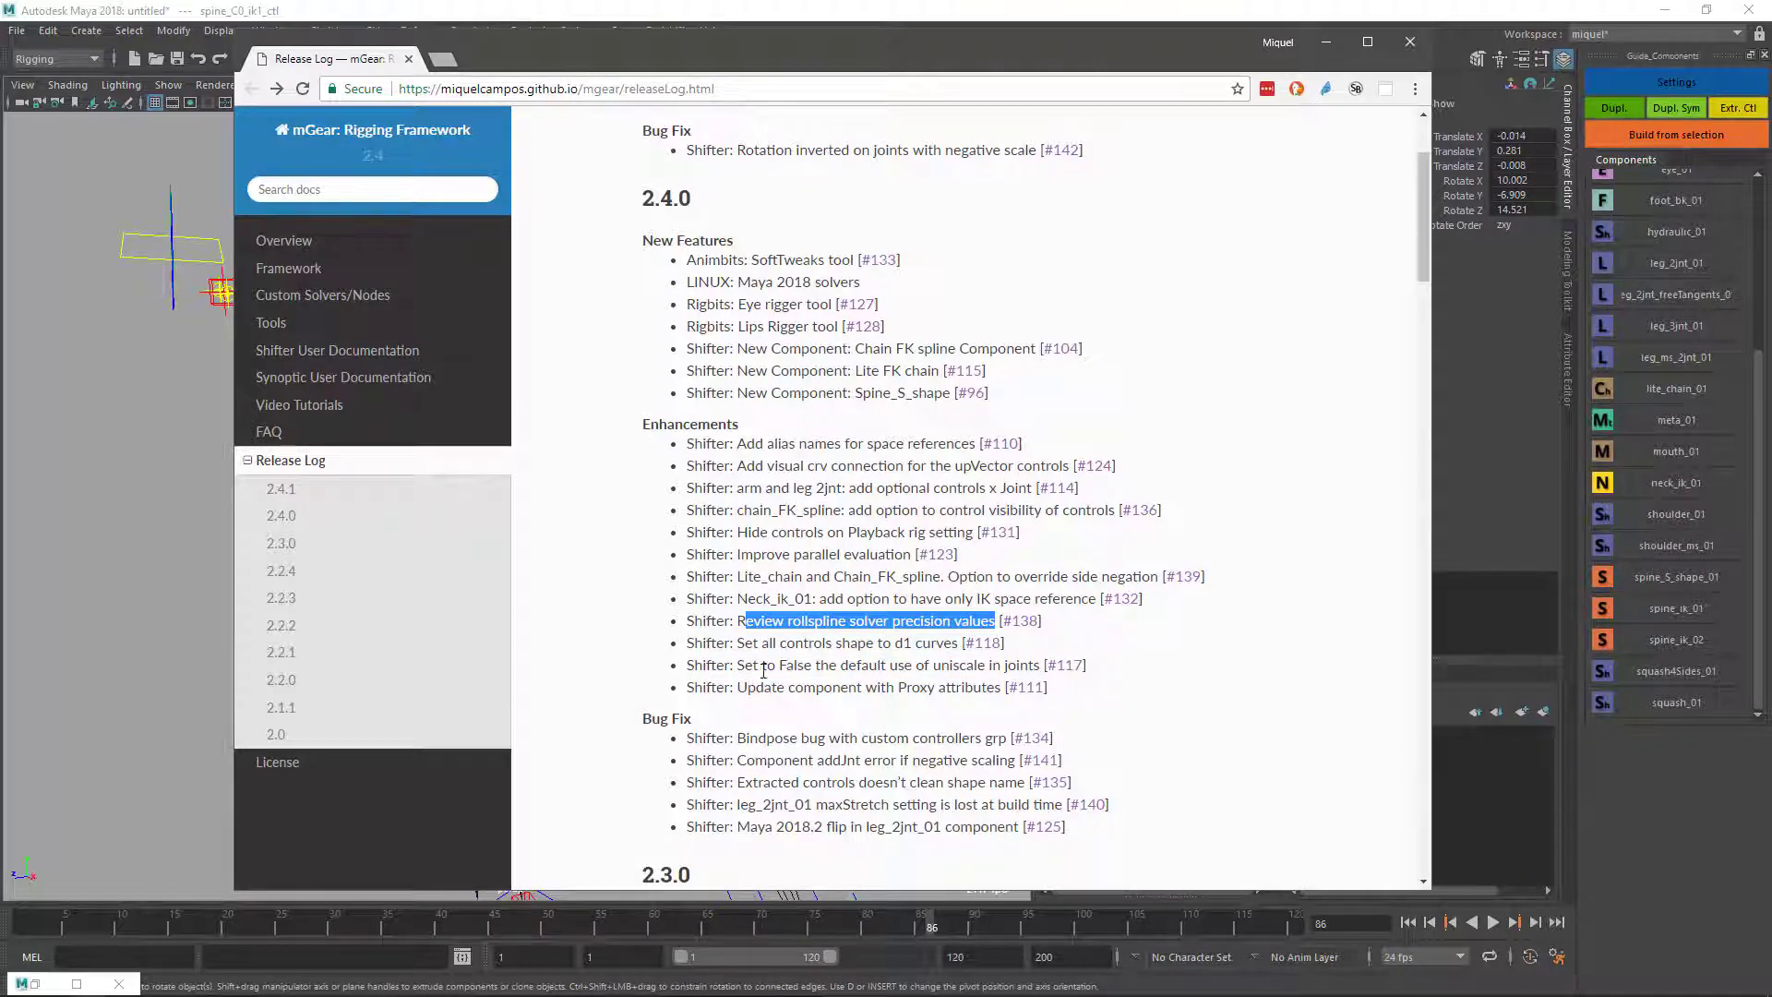
pyautogui.moveTo(746, 646); pyautogui.dragTo(946, 649)
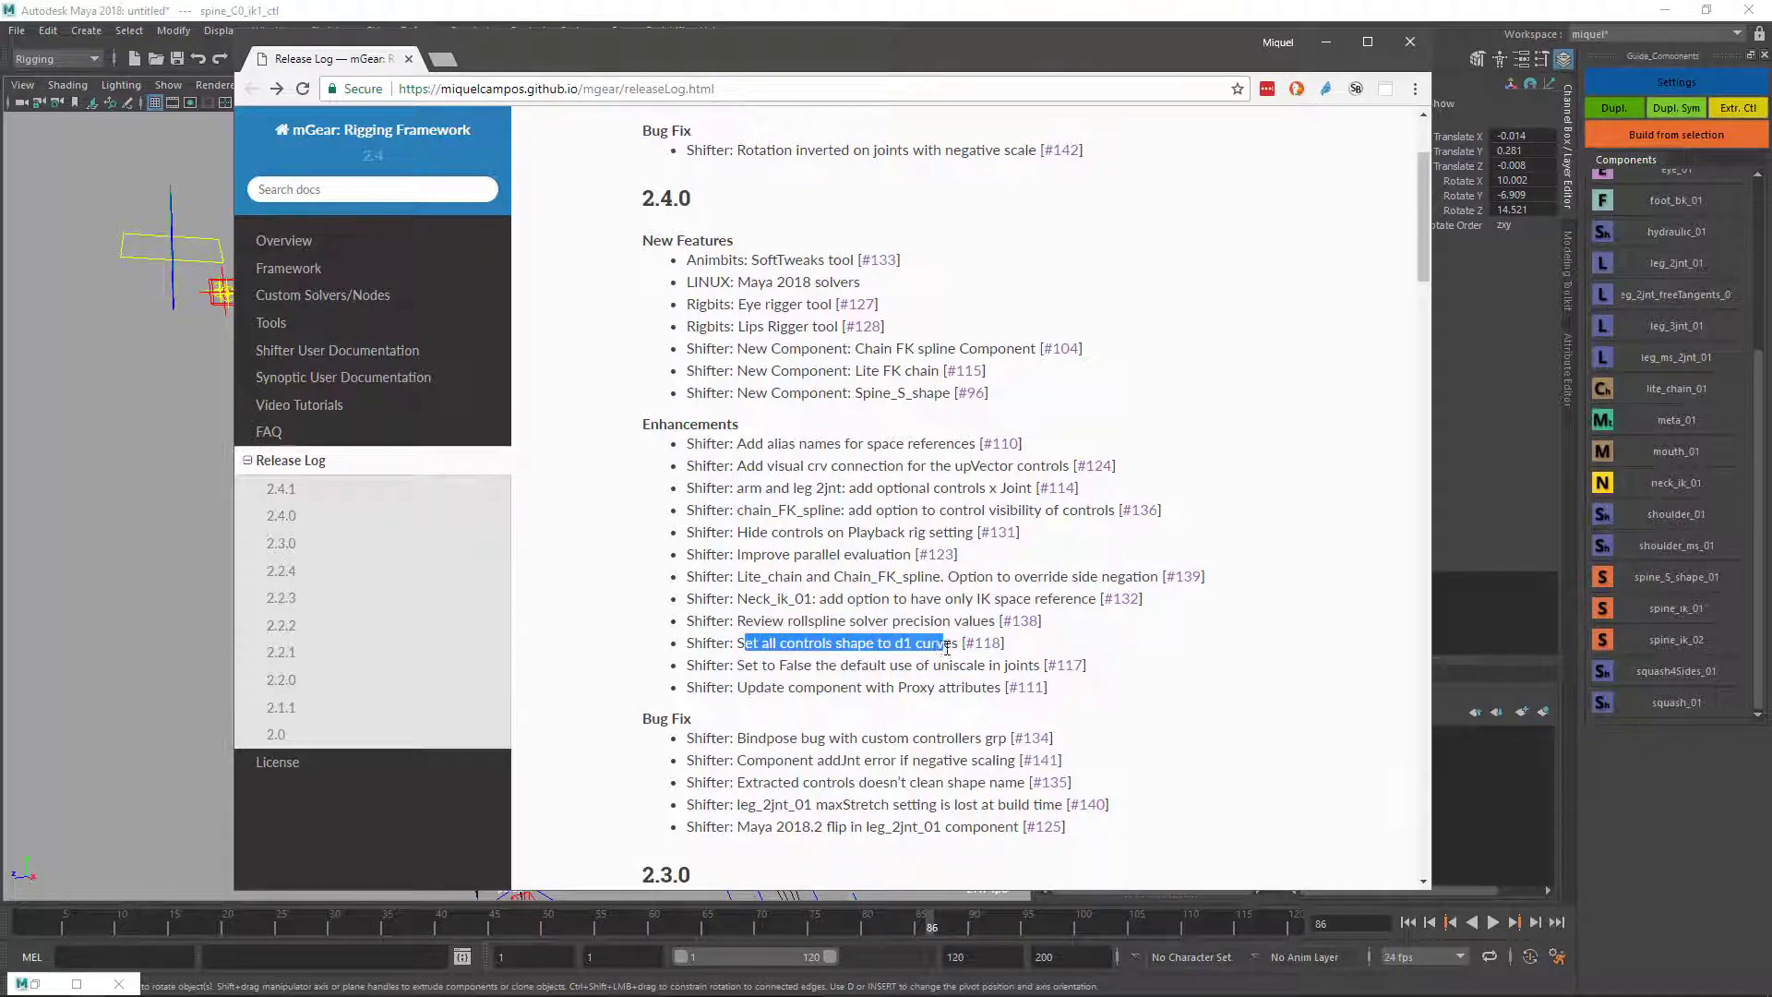
# Switch back to Maya and examine the control curve shapes on the spine, legs and feet.
pyautogui.hotkey('alt', 'Tab')
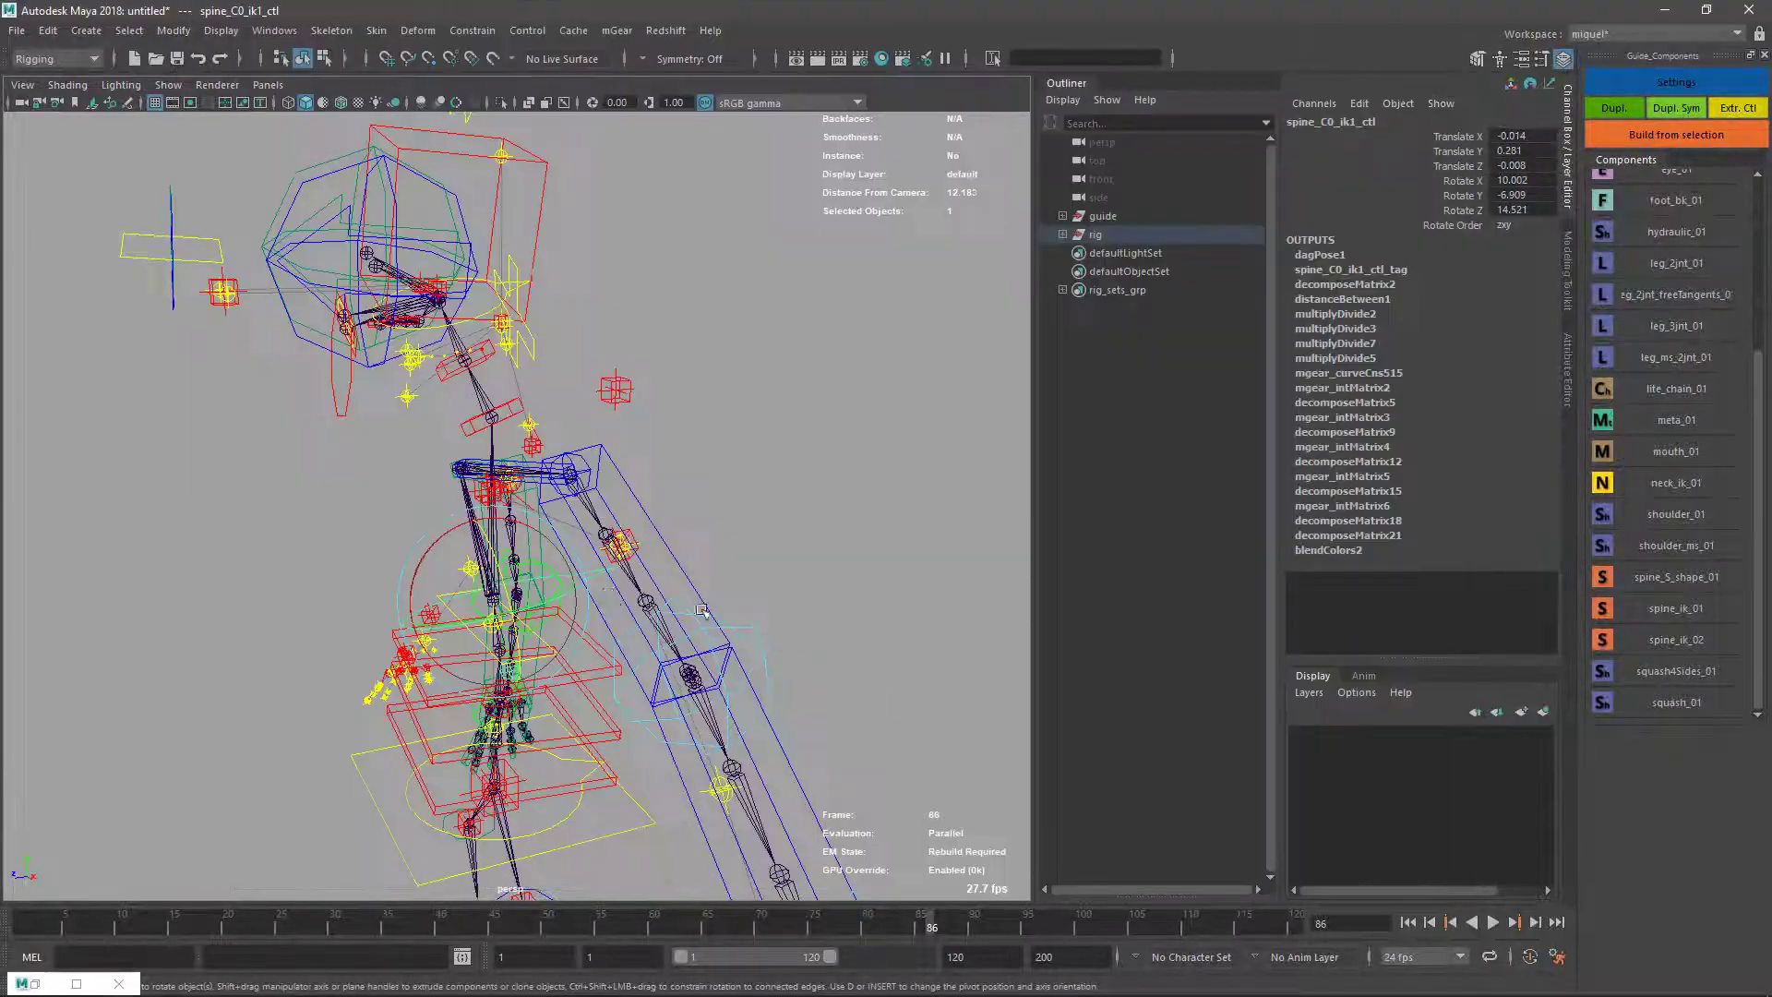
pyautogui.keyDown('alt'); pyautogui.moveTo(699, 610); pyautogui.dragTo(600, 660, button='right'); pyautogui.keyUp('alt')
pyautogui.keyDown('alt'); pyautogui.moveTo(600, 660); pyautogui.dragTo(663, 600); pyautogui.keyUp('alt')
pyautogui.keyDown('alt'); pyautogui.moveTo(664, 600); pyautogui.dragTo(681, 443, button='middle'); pyautogui.keyUp('alt')
pyautogui.keyDown('alt'); pyautogui.moveTo(681, 443); pyautogui.dragTo(794, 503, button='right'); pyautogui.keyUp('alt')
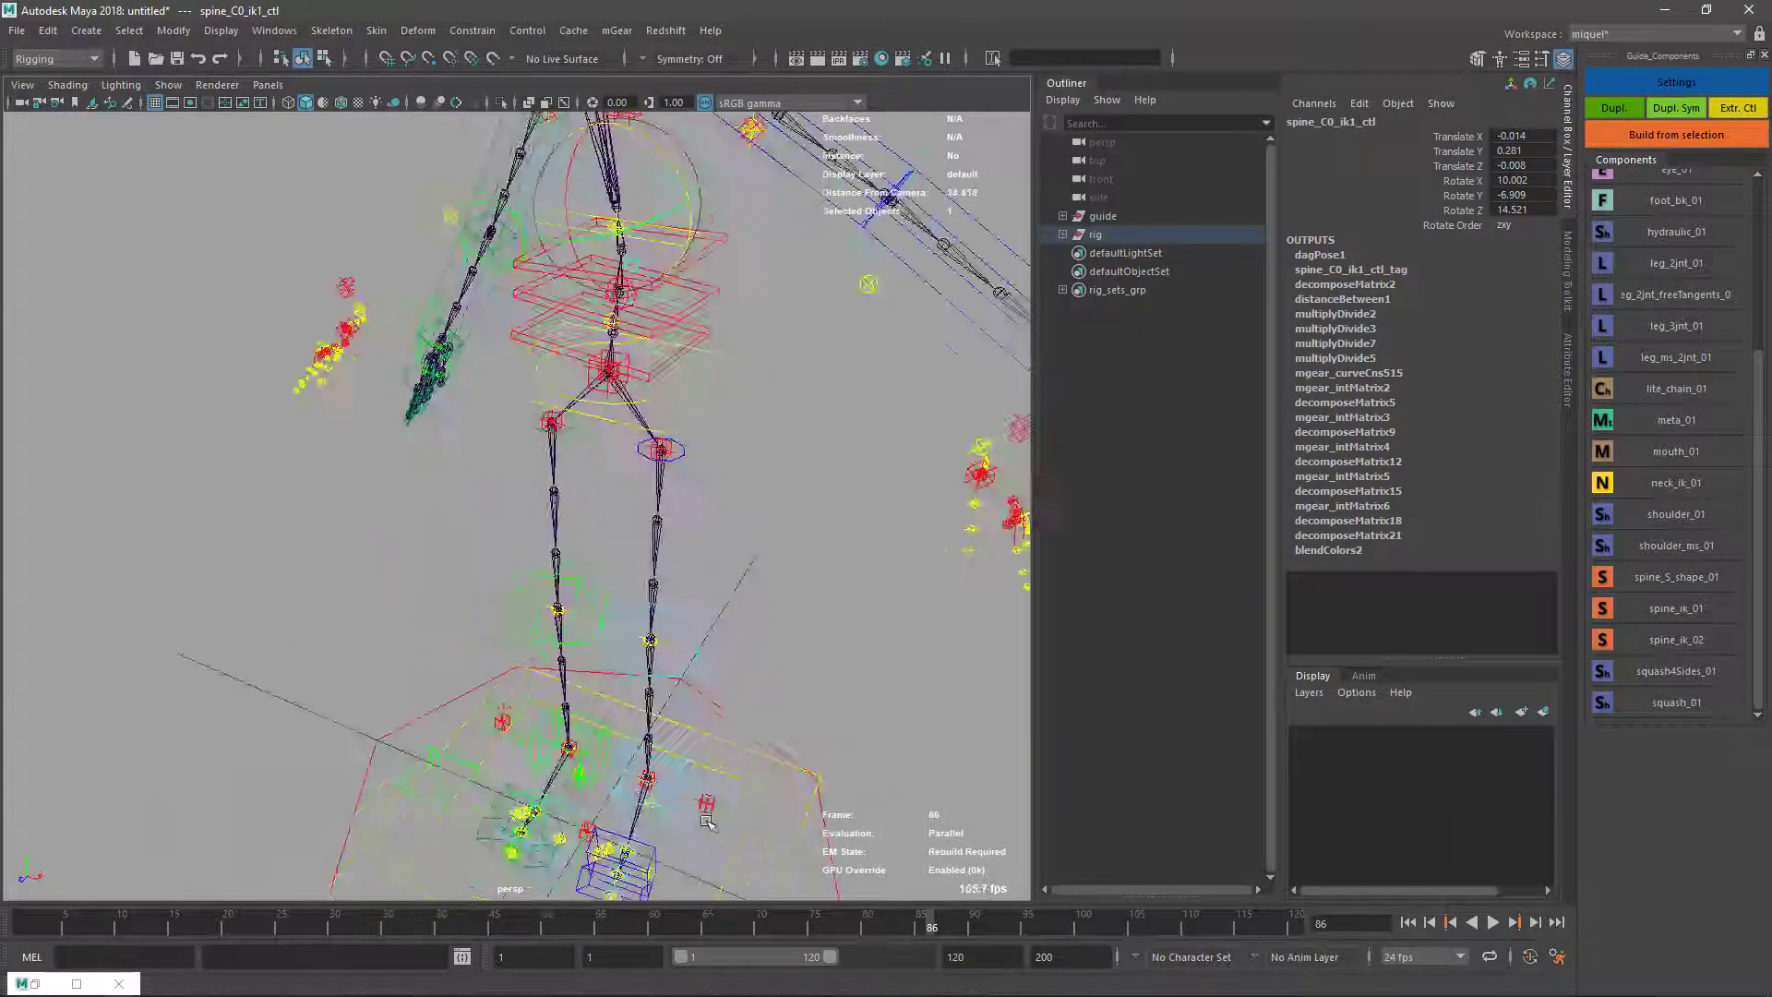
pyautogui.keyDown('alt'); pyautogui.moveTo(794, 503); pyautogui.dragTo(718, 447); pyautogui.keyUp('alt')
pyautogui.keyDown('alt'); pyautogui.moveTo(718, 447); pyautogui.dragTo(629, 358, button='middle'); pyautogui.keyUp('alt')
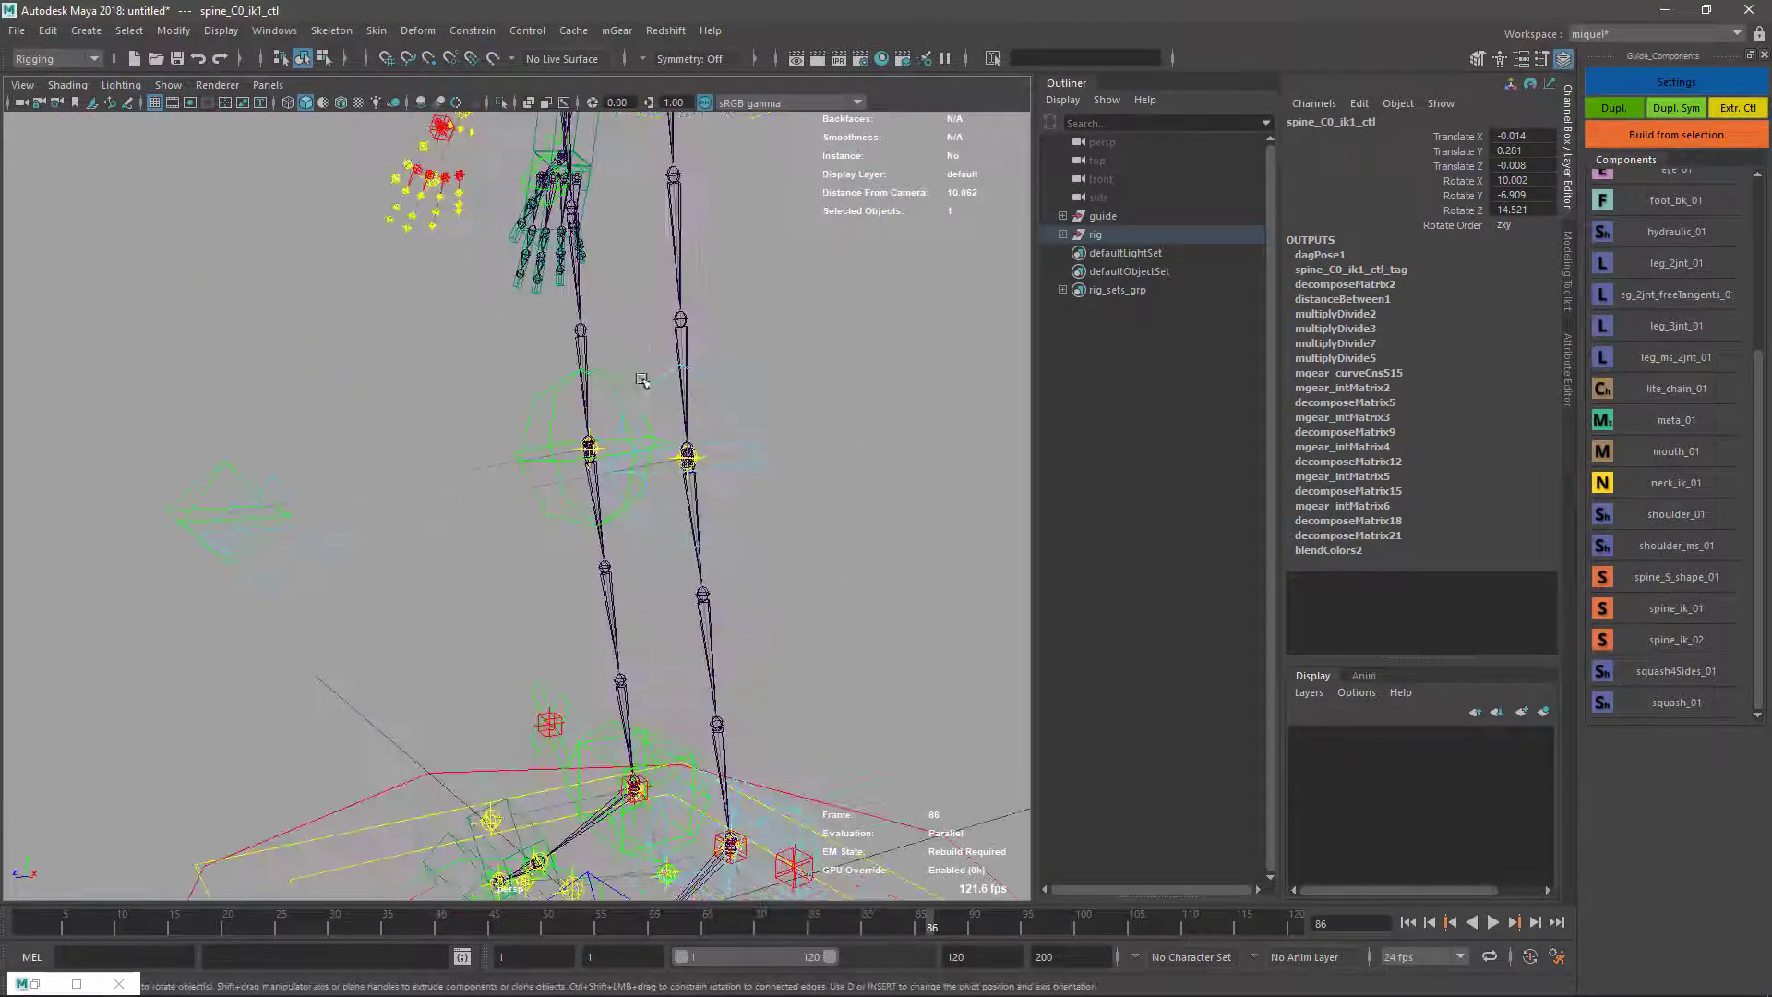
pyautogui.keyDown('alt'); pyautogui.moveTo(721, 455); pyautogui.dragTo(779, 592); pyautogui.keyUp('alt')
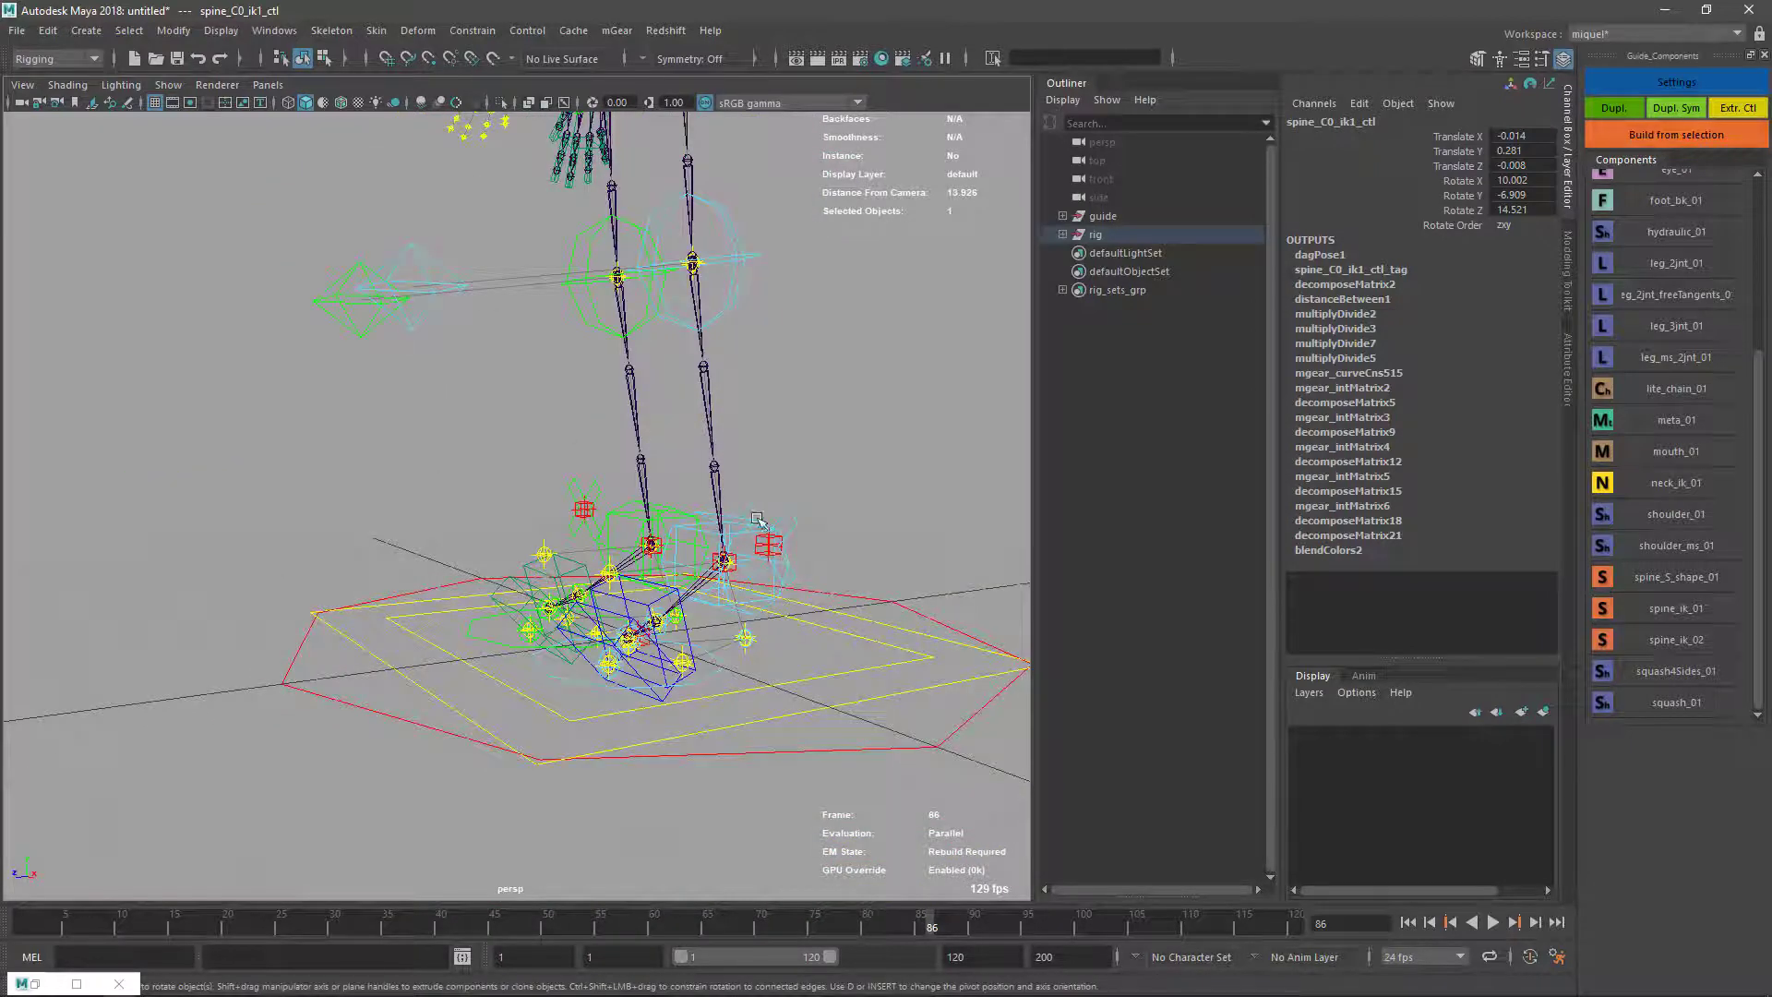
pyautogui.keyDown('alt'); pyautogui.moveTo(757, 520); pyautogui.dragTo(813, 564); pyautogui.keyUp('alt')
# Consult the release log again, return to Maya, and examine the full rig and its left arm controls.
pyautogui.hotkey('alt', 'Tab')
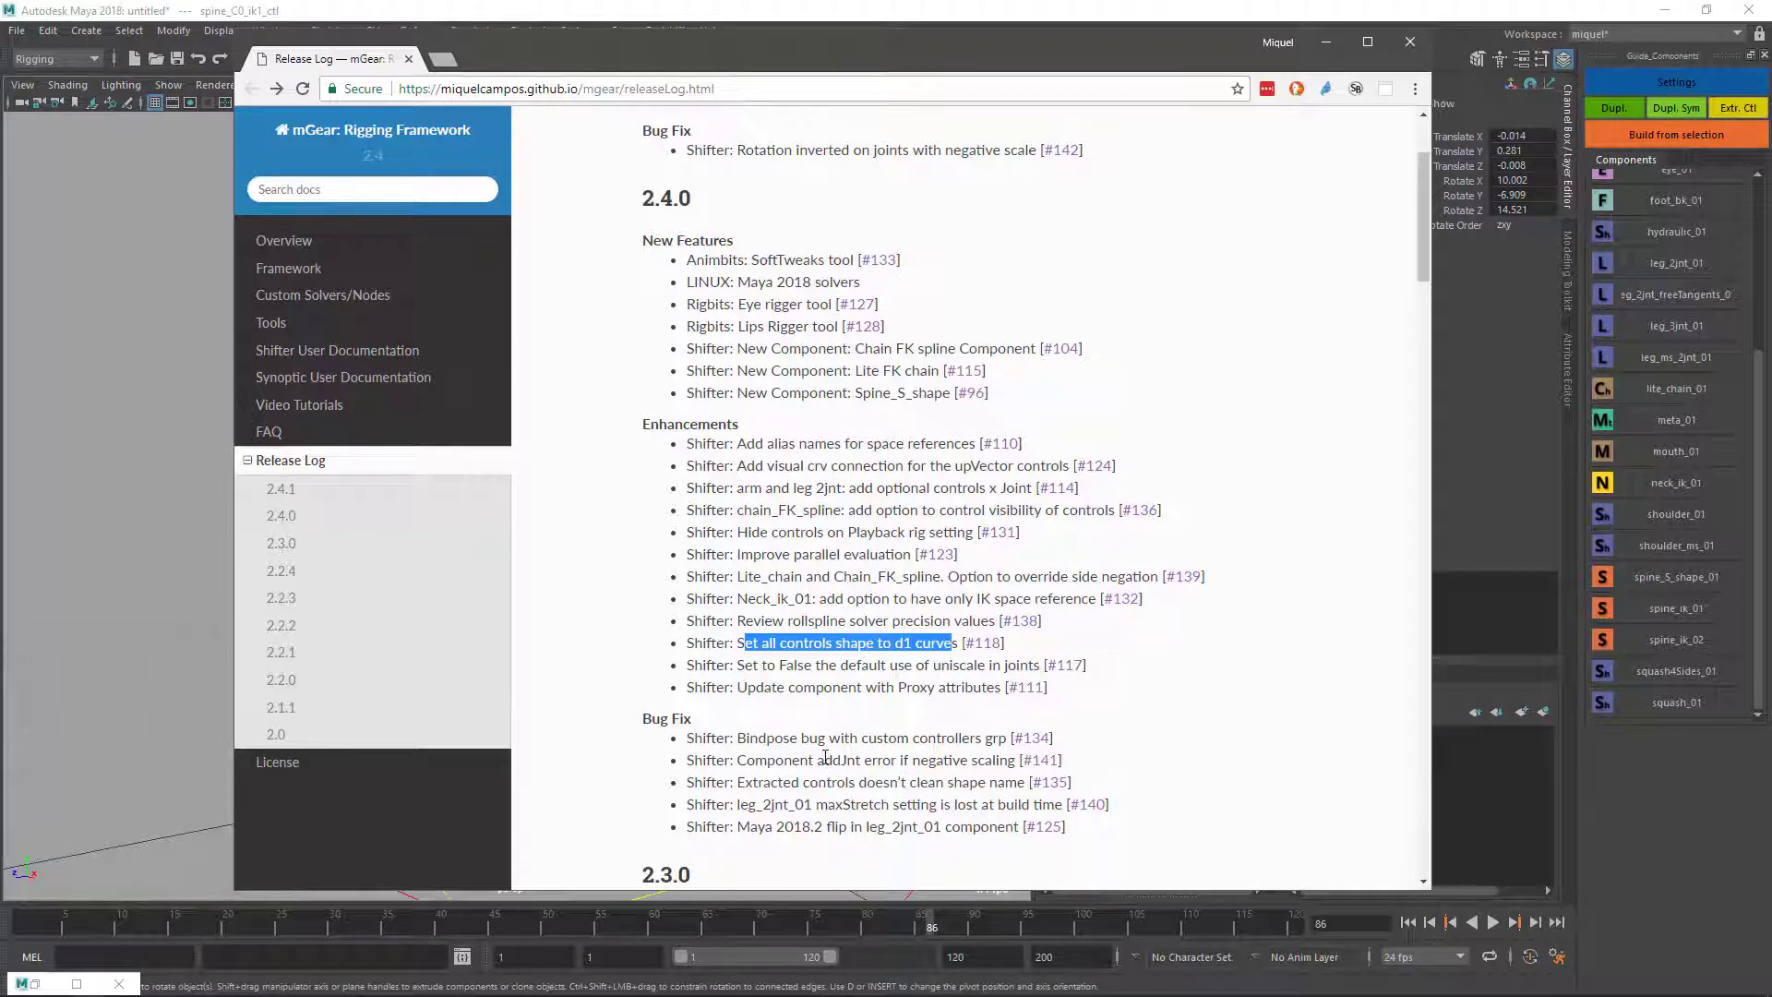
pyautogui.hotkey('alt', 'Tab')
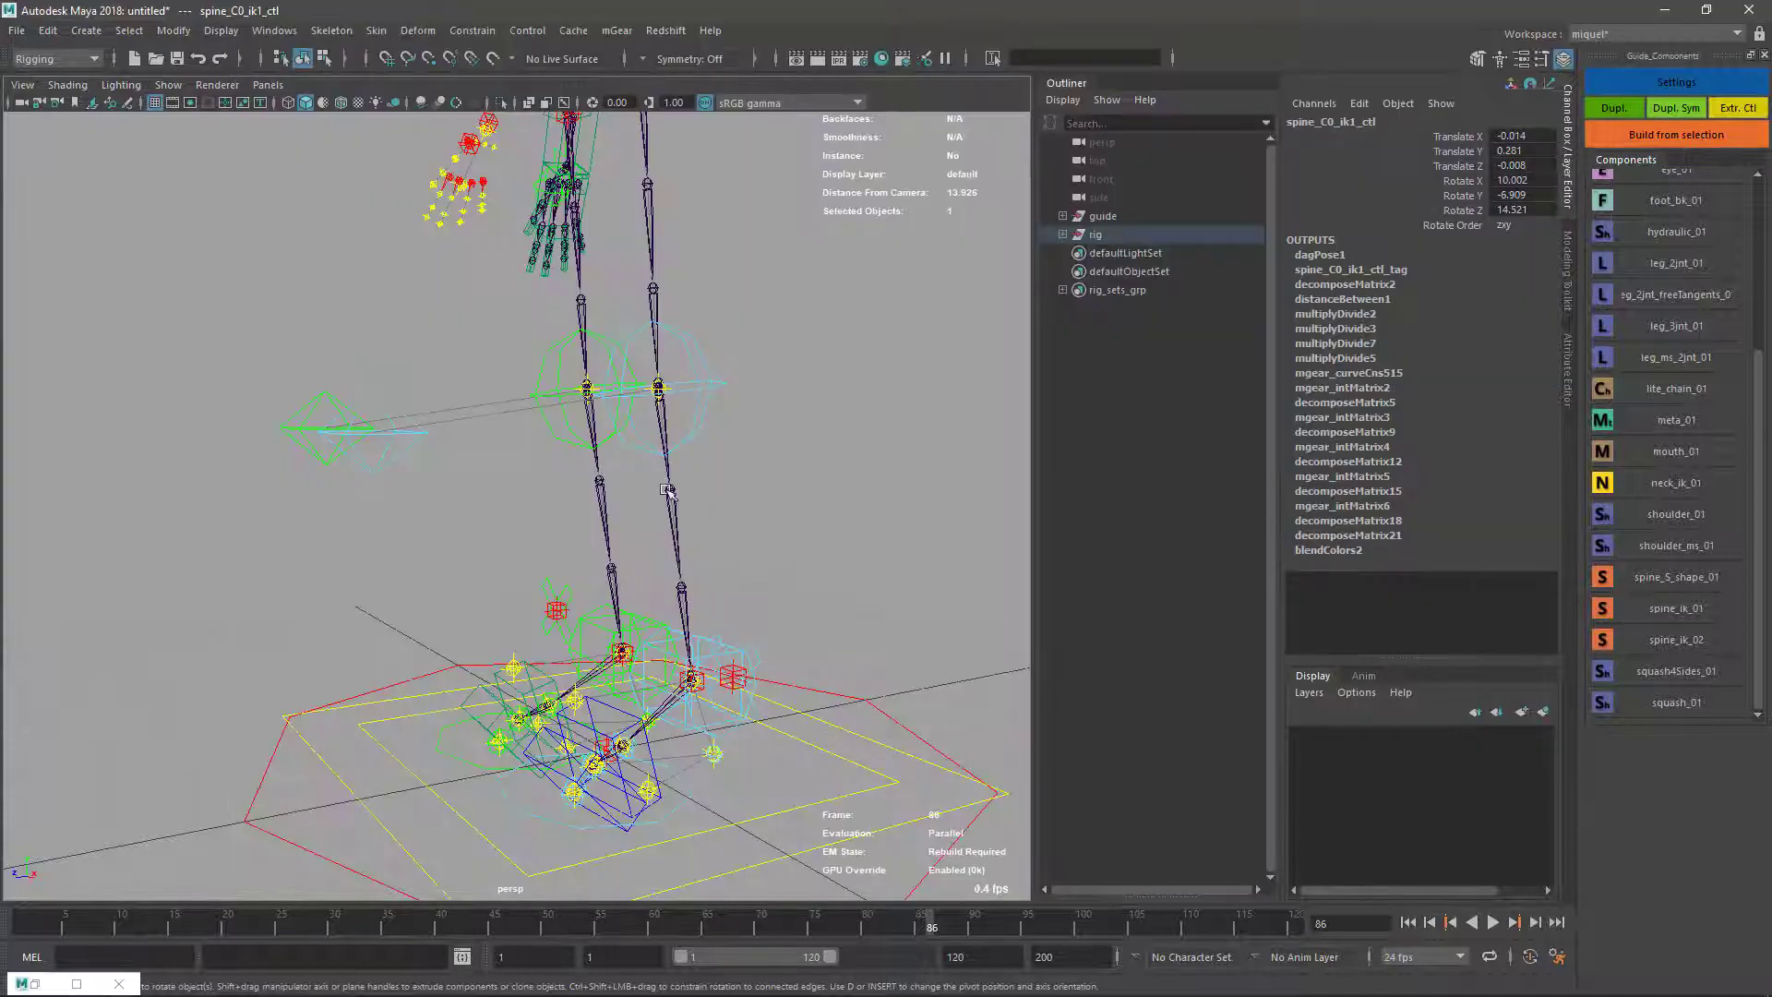
pyautogui.keyDown('alt'); pyautogui.moveTo(666, 491); pyautogui.dragTo(657, 595); pyautogui.keyUp('alt')
pyautogui.keyDown('alt'); pyautogui.moveTo(657, 596); pyautogui.dragTo(642, 686, button='right'); pyautogui.keyUp('alt')
pyautogui.keyDown('alt'); pyautogui.moveTo(642, 685); pyautogui.dragTo(738, 612); pyautogui.keyUp('alt')
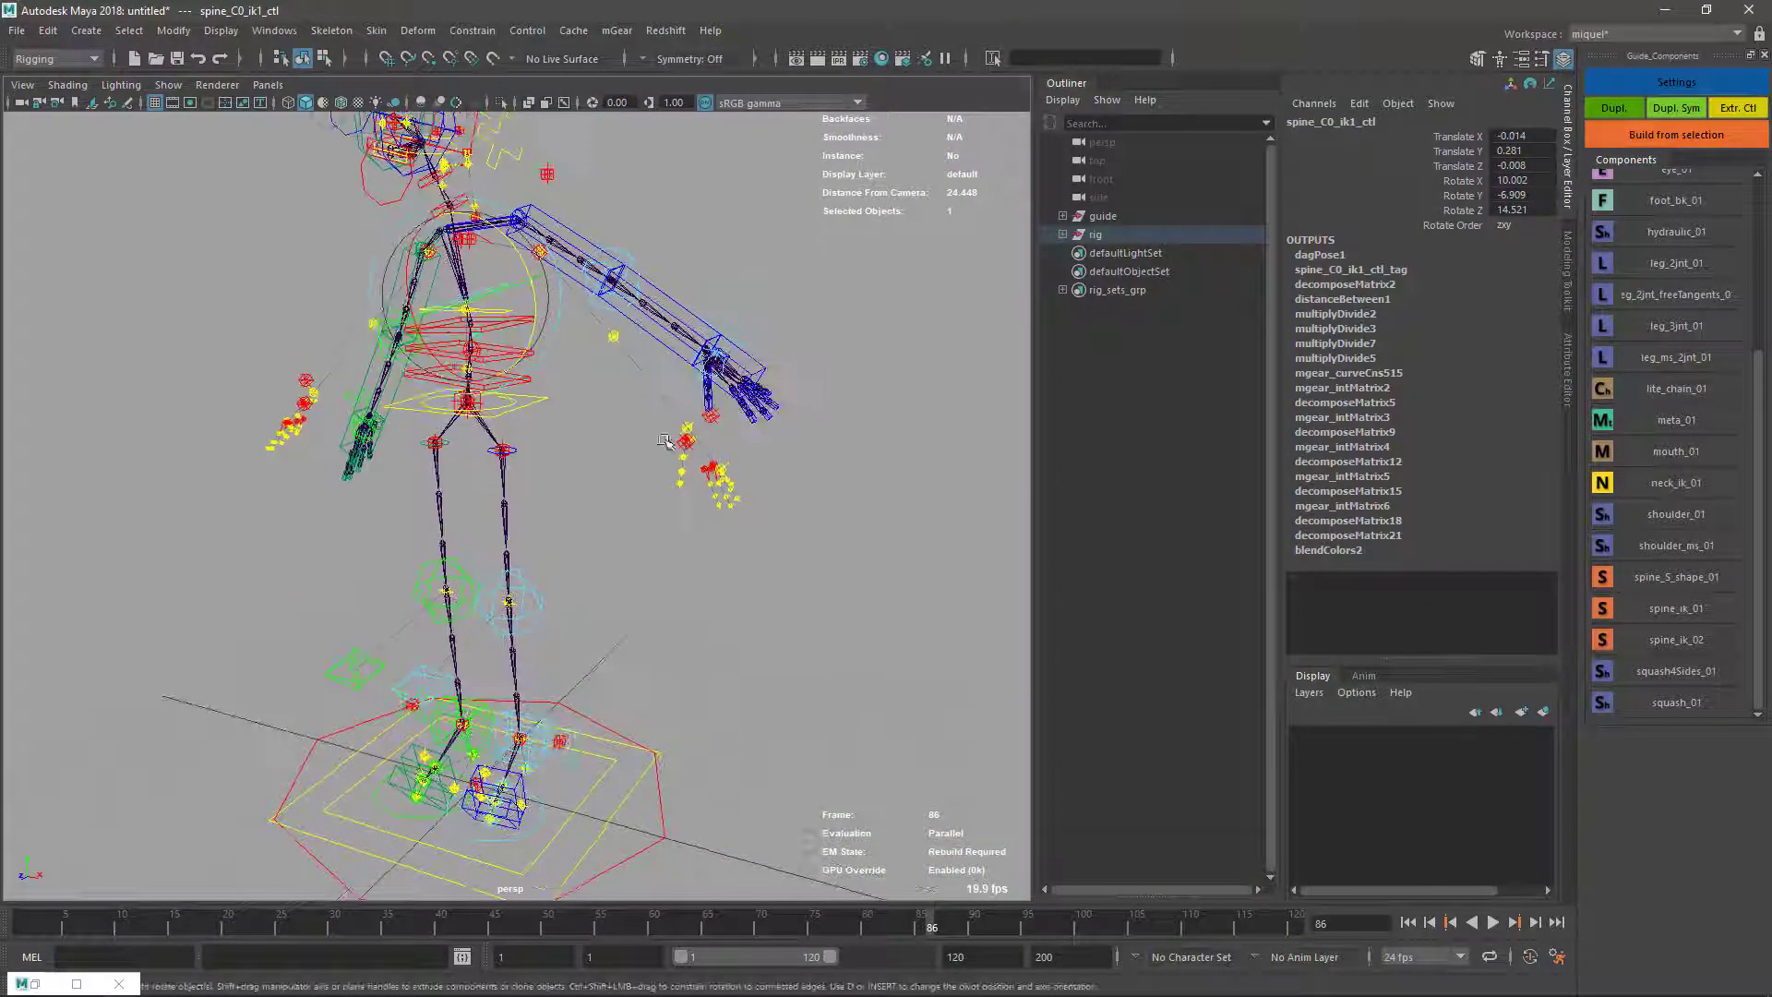
pyautogui.keyDown('alt'); pyautogui.moveTo(484, 612); pyautogui.dragTo(658, 595); pyautogui.keyUp('alt')
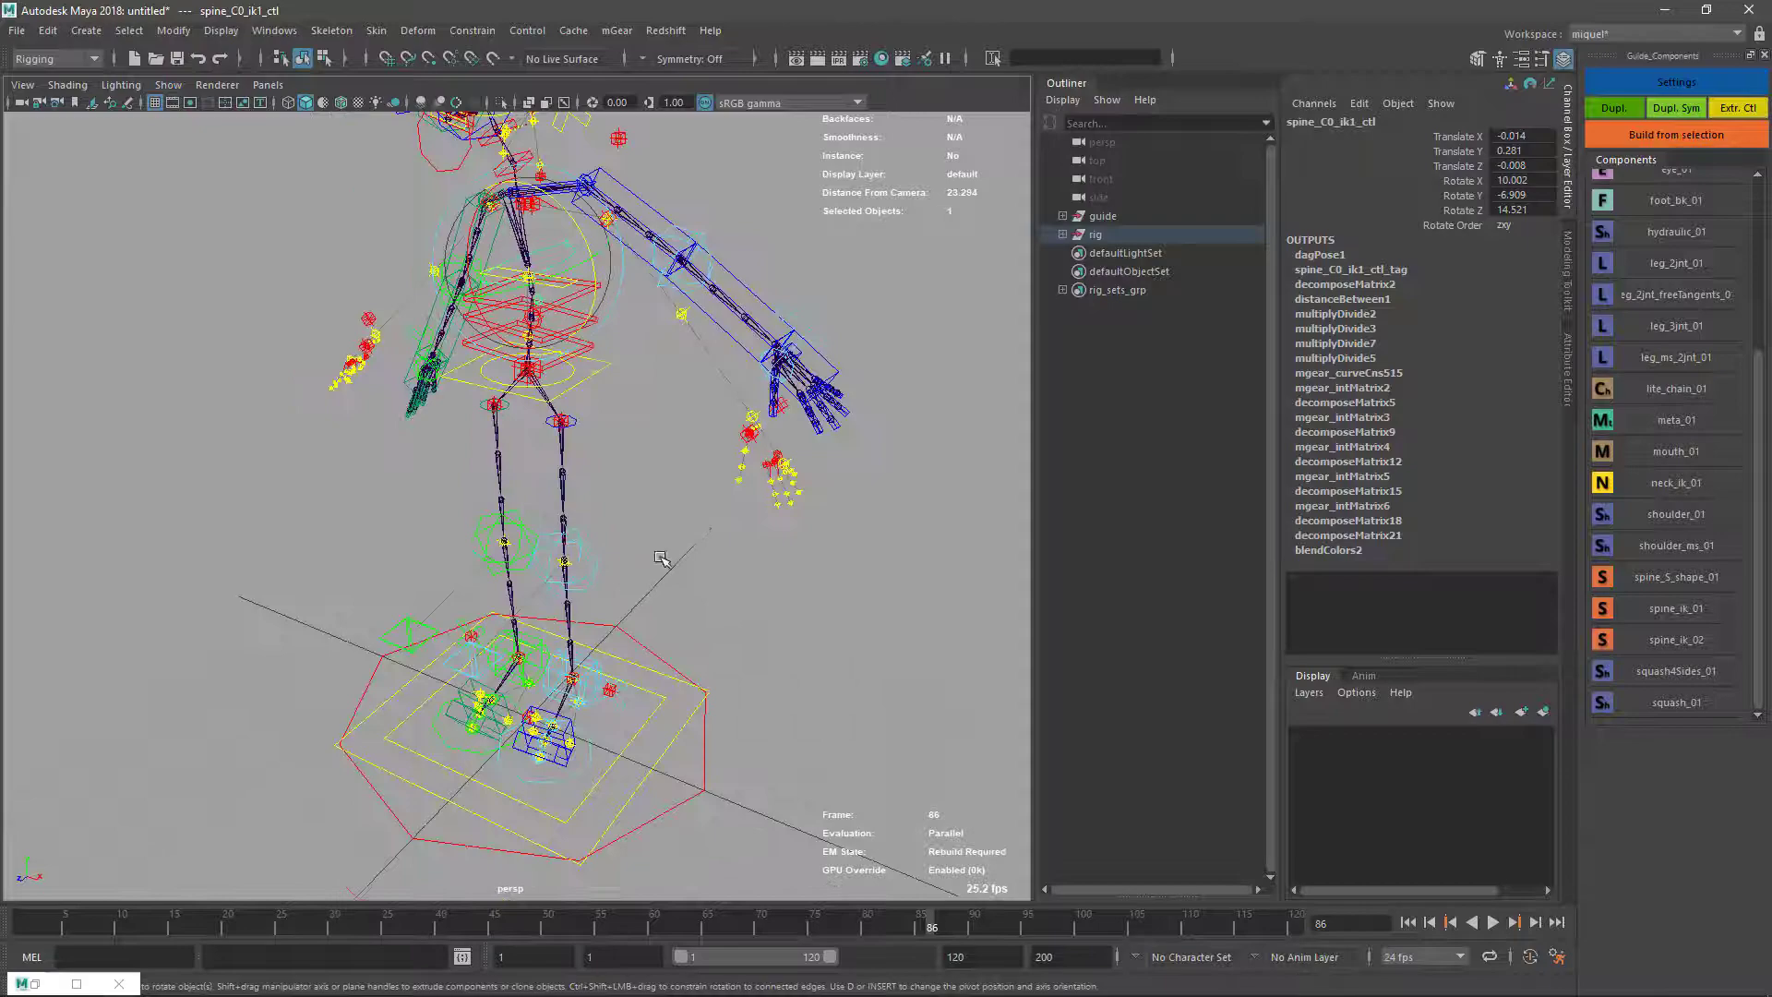
pyautogui.keyDown('alt'); pyautogui.moveTo(738, 415); pyautogui.dragTo(688, 414); pyautogui.keyUp('alt')
pyautogui.keyDown('alt'); pyautogui.moveTo(687, 414); pyautogui.dragTo(722, 526, button='right'); pyautogui.keyUp('alt')
pyautogui.keyDown('alt'); pyautogui.moveTo(722, 526); pyautogui.dragTo(705, 543); pyautogui.keyUp('alt')
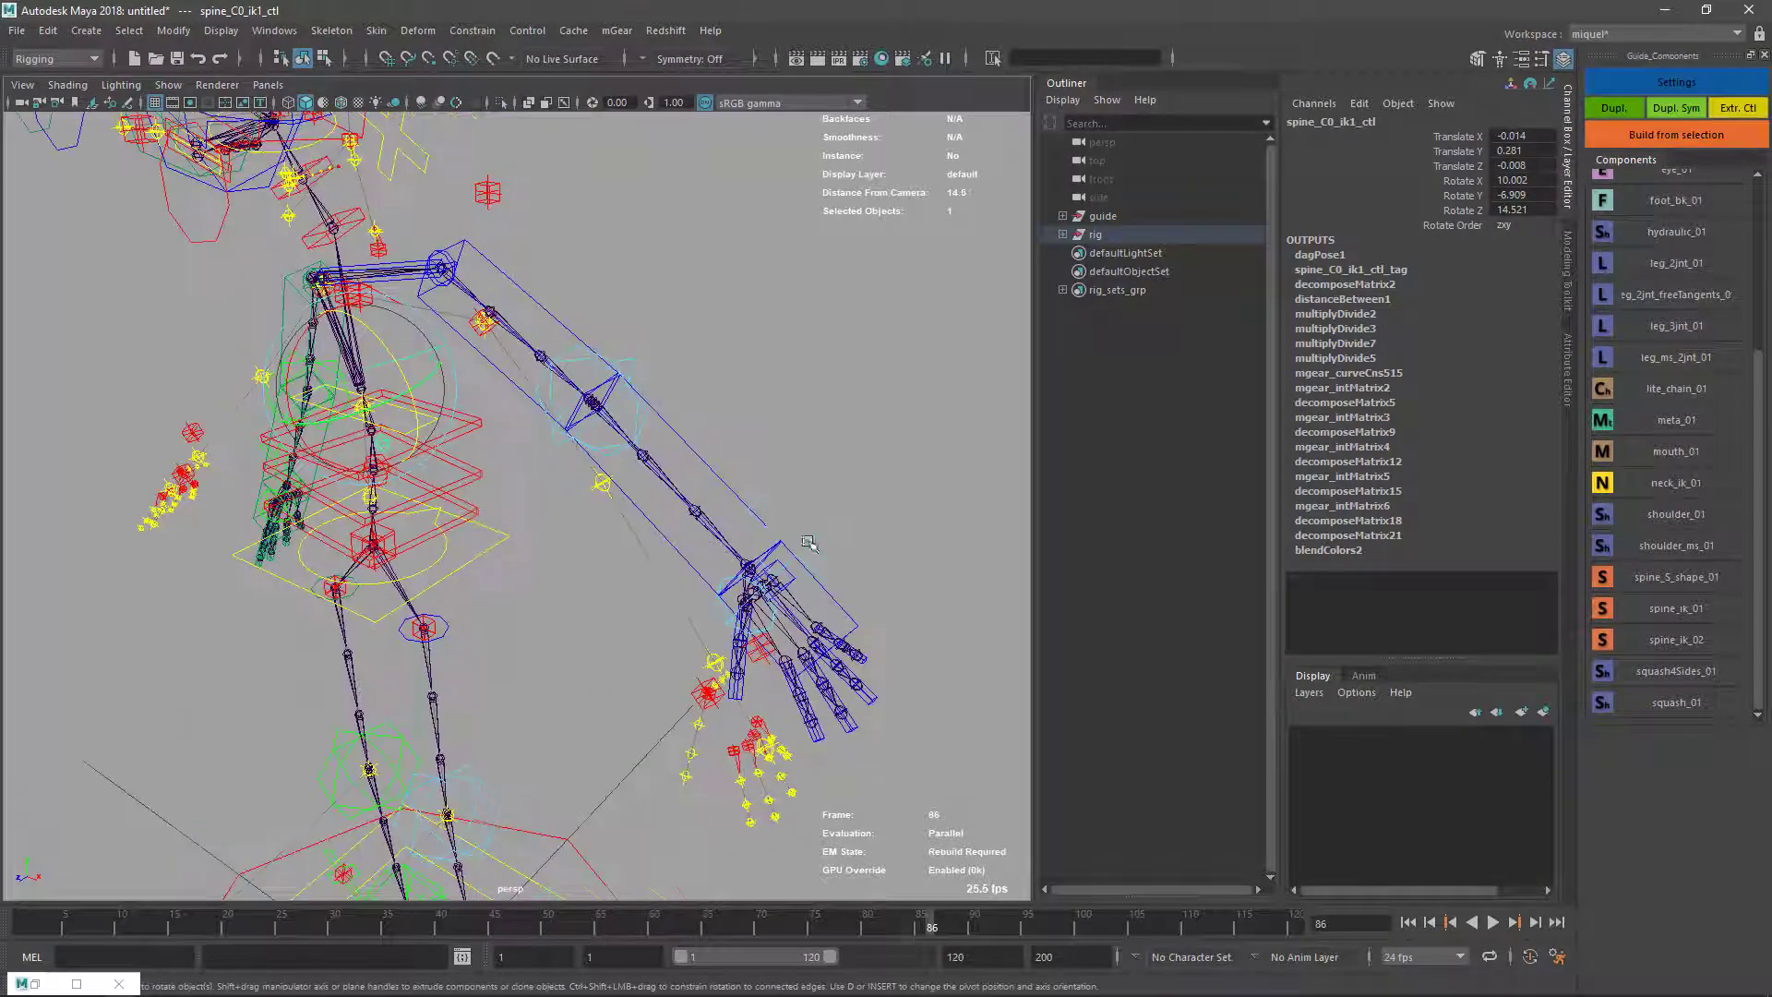
pyautogui.keyDown('alt'); pyautogui.moveTo(827, 596); pyautogui.dragTo(808, 522); pyautogui.keyUp('alt')
# Try scaling the left arm's fk2 control non-uniformly to about 0.94, 0.81 and 0.66, and undo the scaling.
pyautogui.click(808, 520)
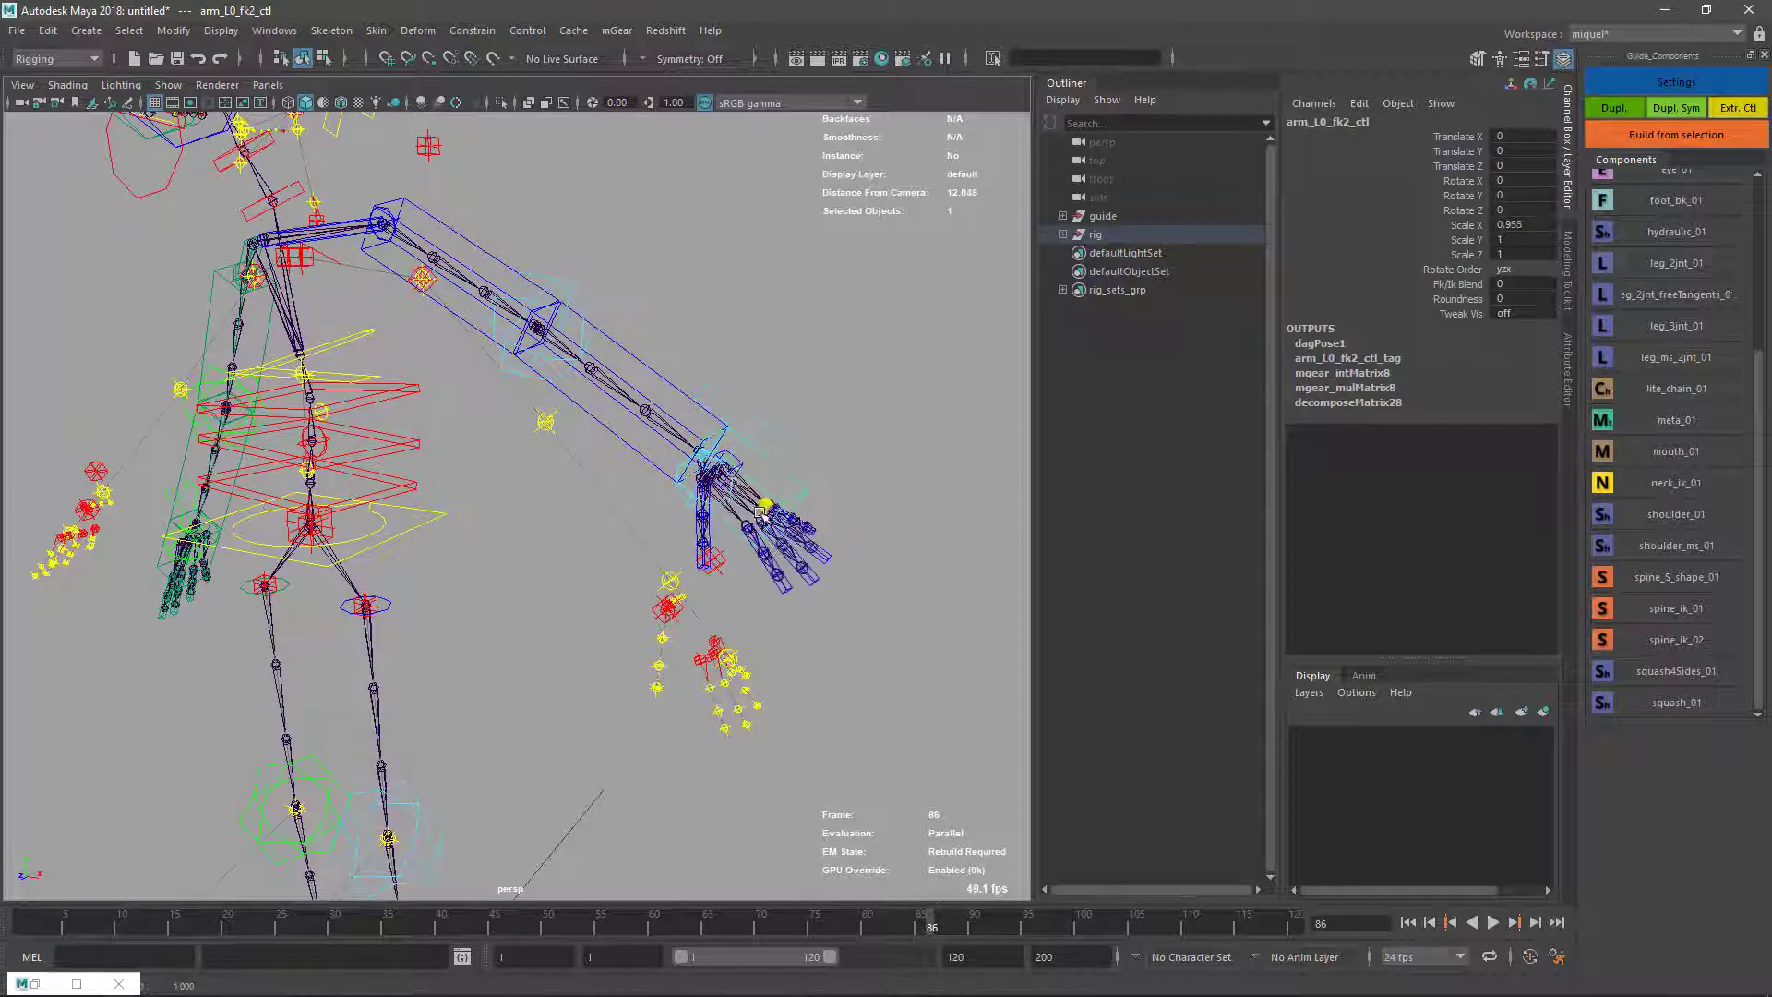
pyautogui.moveTo(753, 382); pyautogui.dragTo(729, 505)
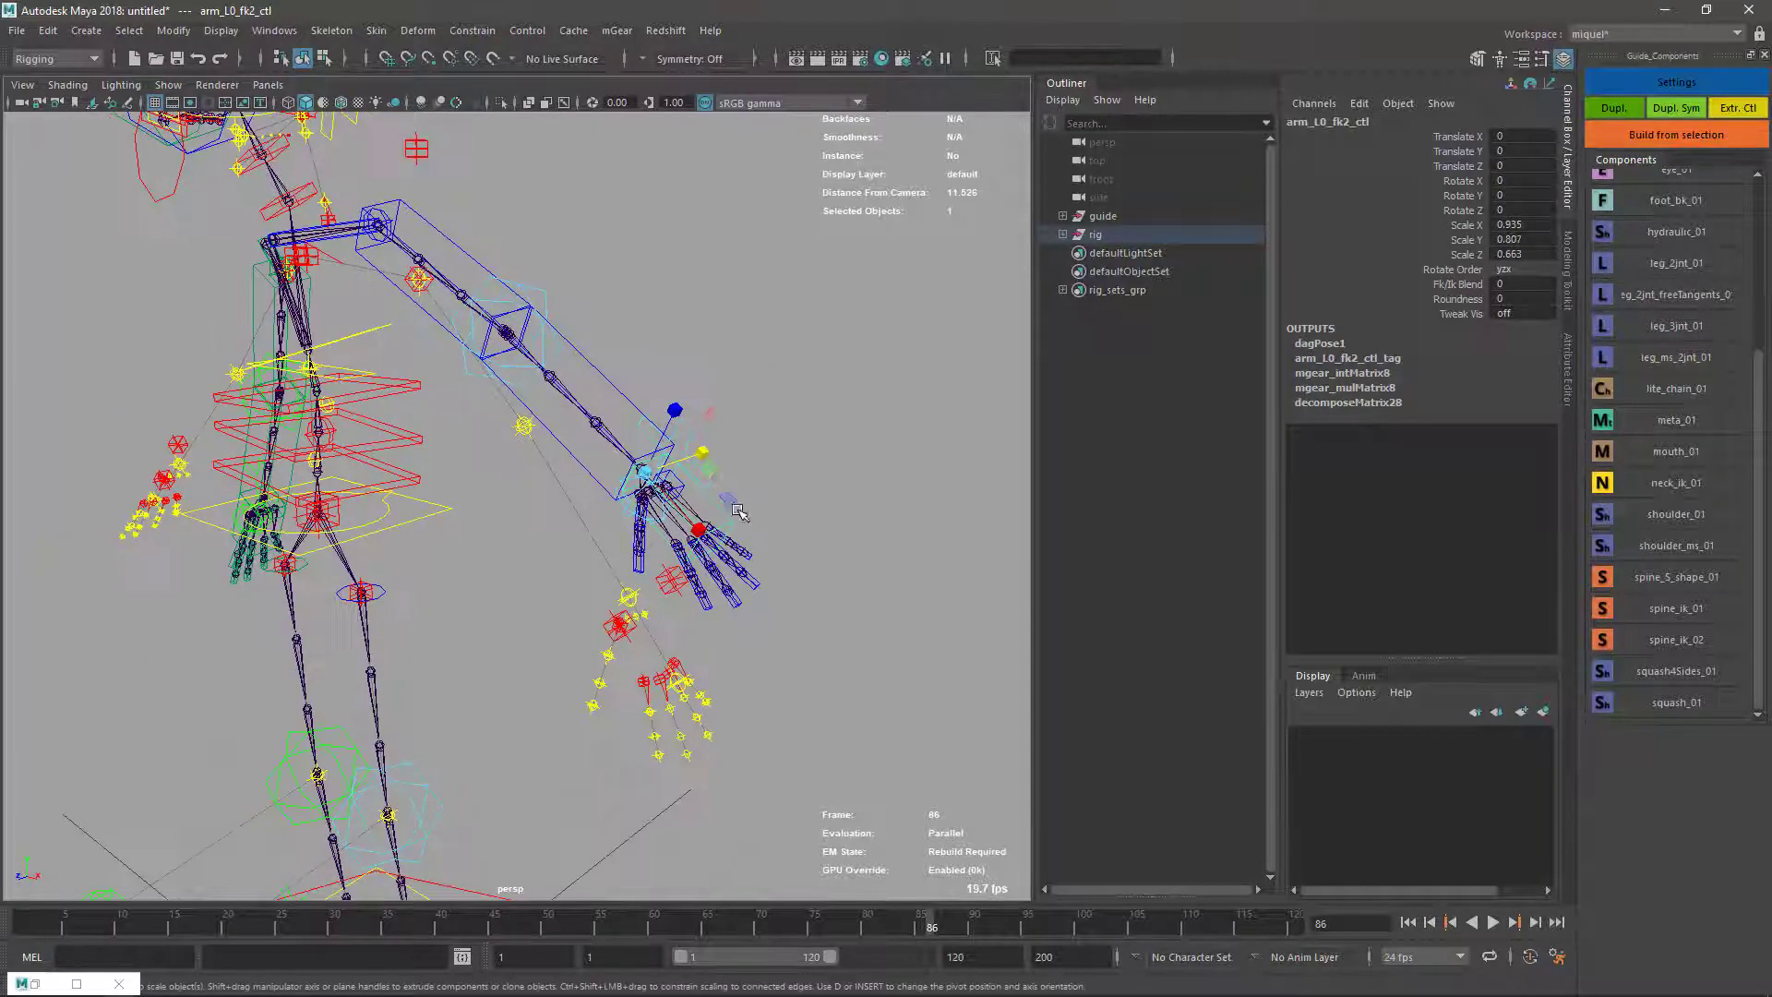
pyautogui.hotkey('ctrl', 'z')
pyautogui.hotkey('ctrl', 'z')
pyautogui.hotkey('ctrl', 'z')
# Examine the left hand and the legs, consult the browser's release log of enhancements, and return to Maya.
pyautogui.scroll(3, 670, 517)
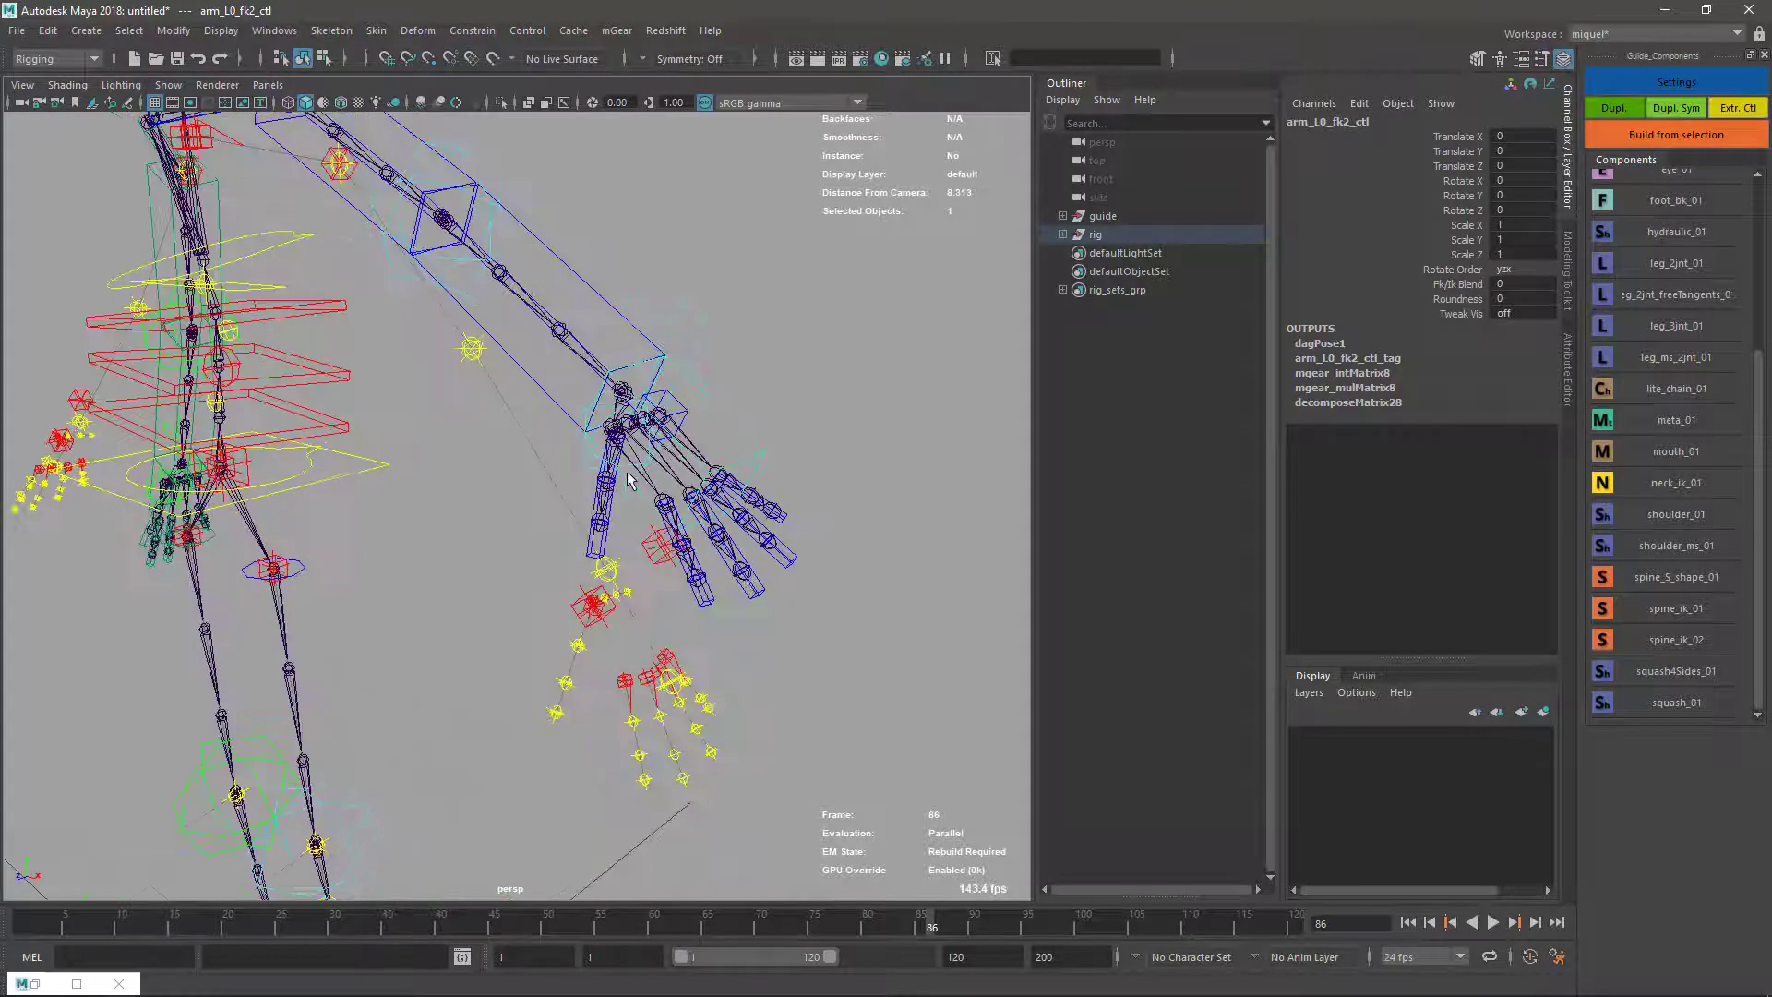
pyautogui.keyDown('alt'); pyautogui.moveTo(585, 453); pyautogui.dragTo(631, 453); pyautogui.keyUp('alt')
pyautogui.keyDown('alt'); pyautogui.moveTo(597, 655); pyautogui.dragTo(705, 673); pyautogui.keyUp('alt')
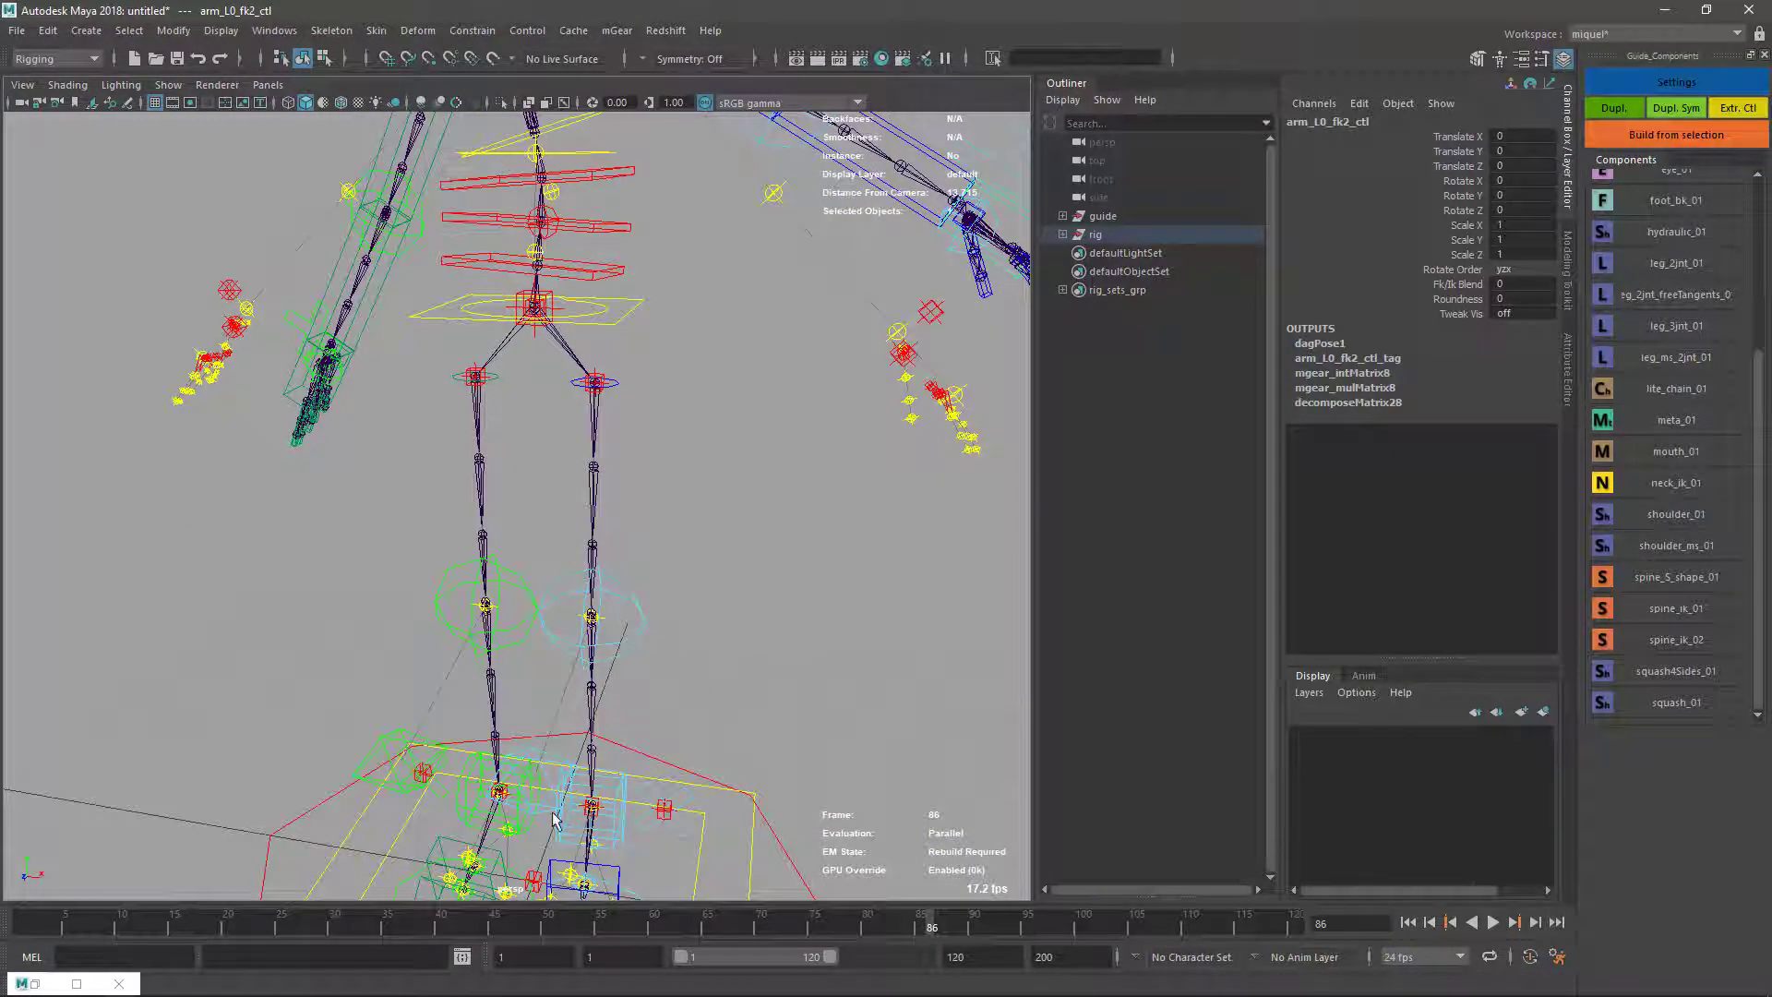
pyautogui.hotkey('alt', 'Tab')
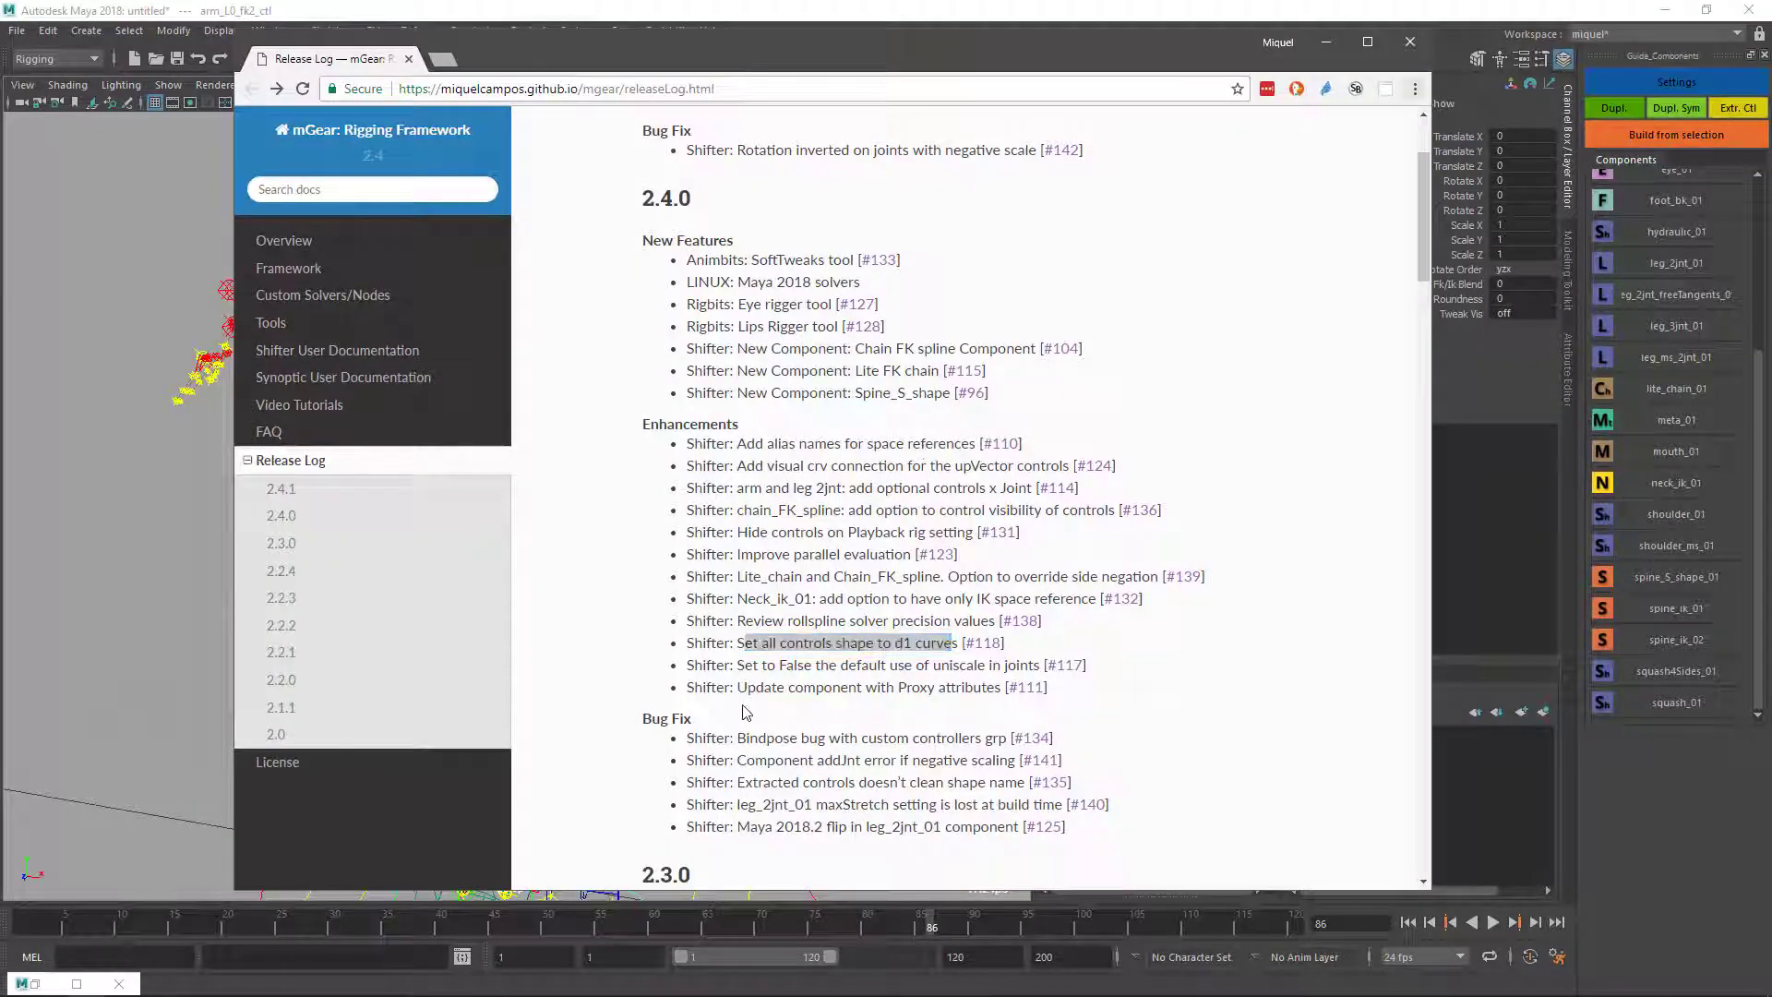
pyautogui.hotkey('alt', 'Tab')
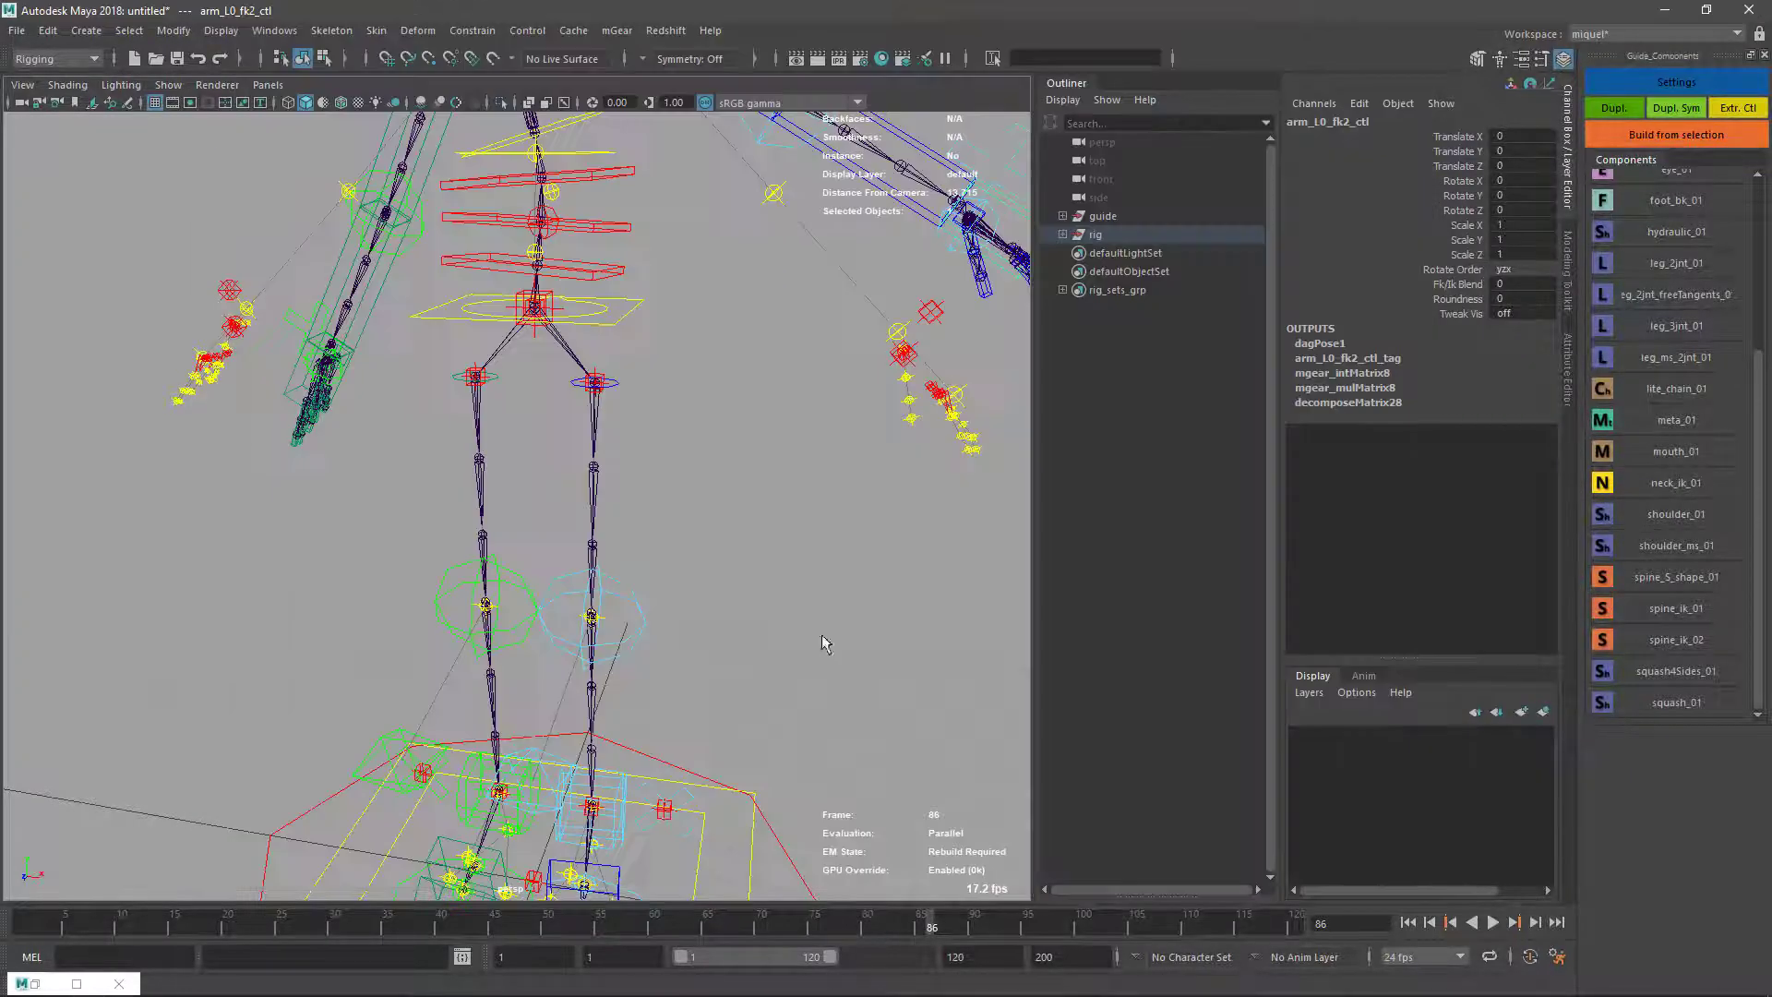
# Compare the left leg's UI and mid controls, and set the Fk/Ik Blend to 0 on the mid control at the left knee.
pyautogui.keyDown('alt'); pyautogui.moveTo(607, 285); pyautogui.dragTo(730, 455); pyautogui.keyUp('alt')
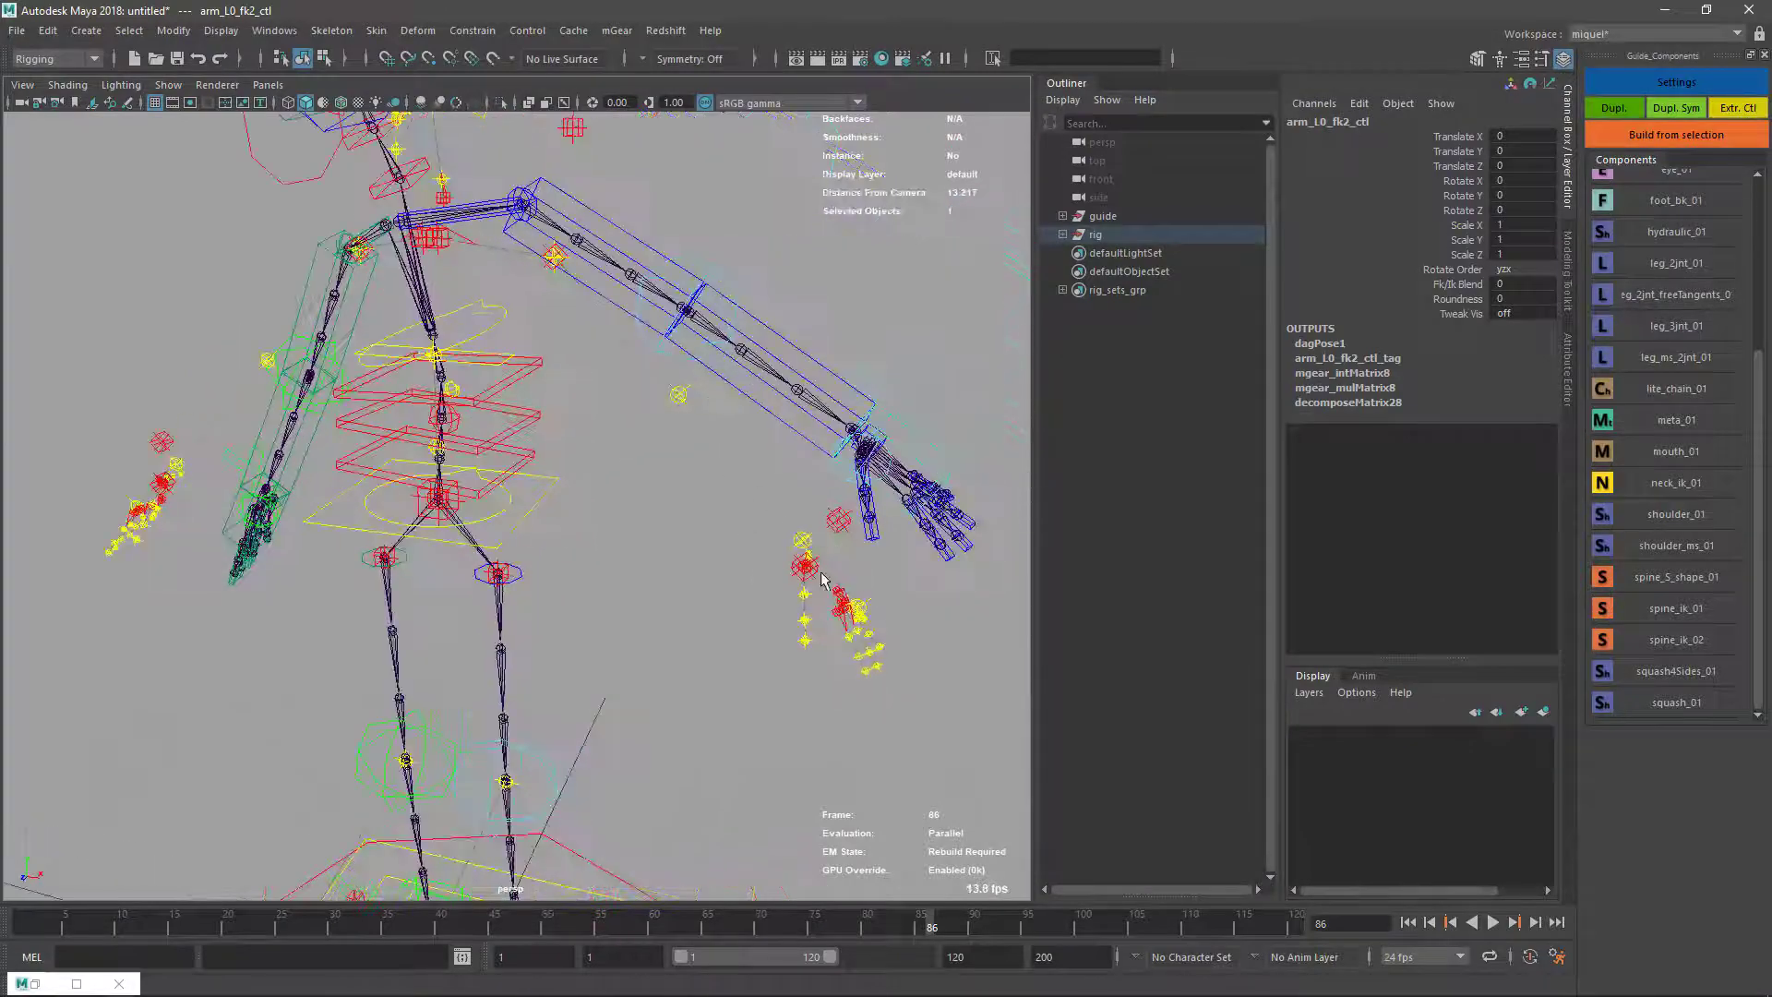
pyautogui.keyDown('alt'); pyautogui.moveTo(718, 707); pyautogui.dragTo(666, 624, button='middle'); pyautogui.keyUp('alt')
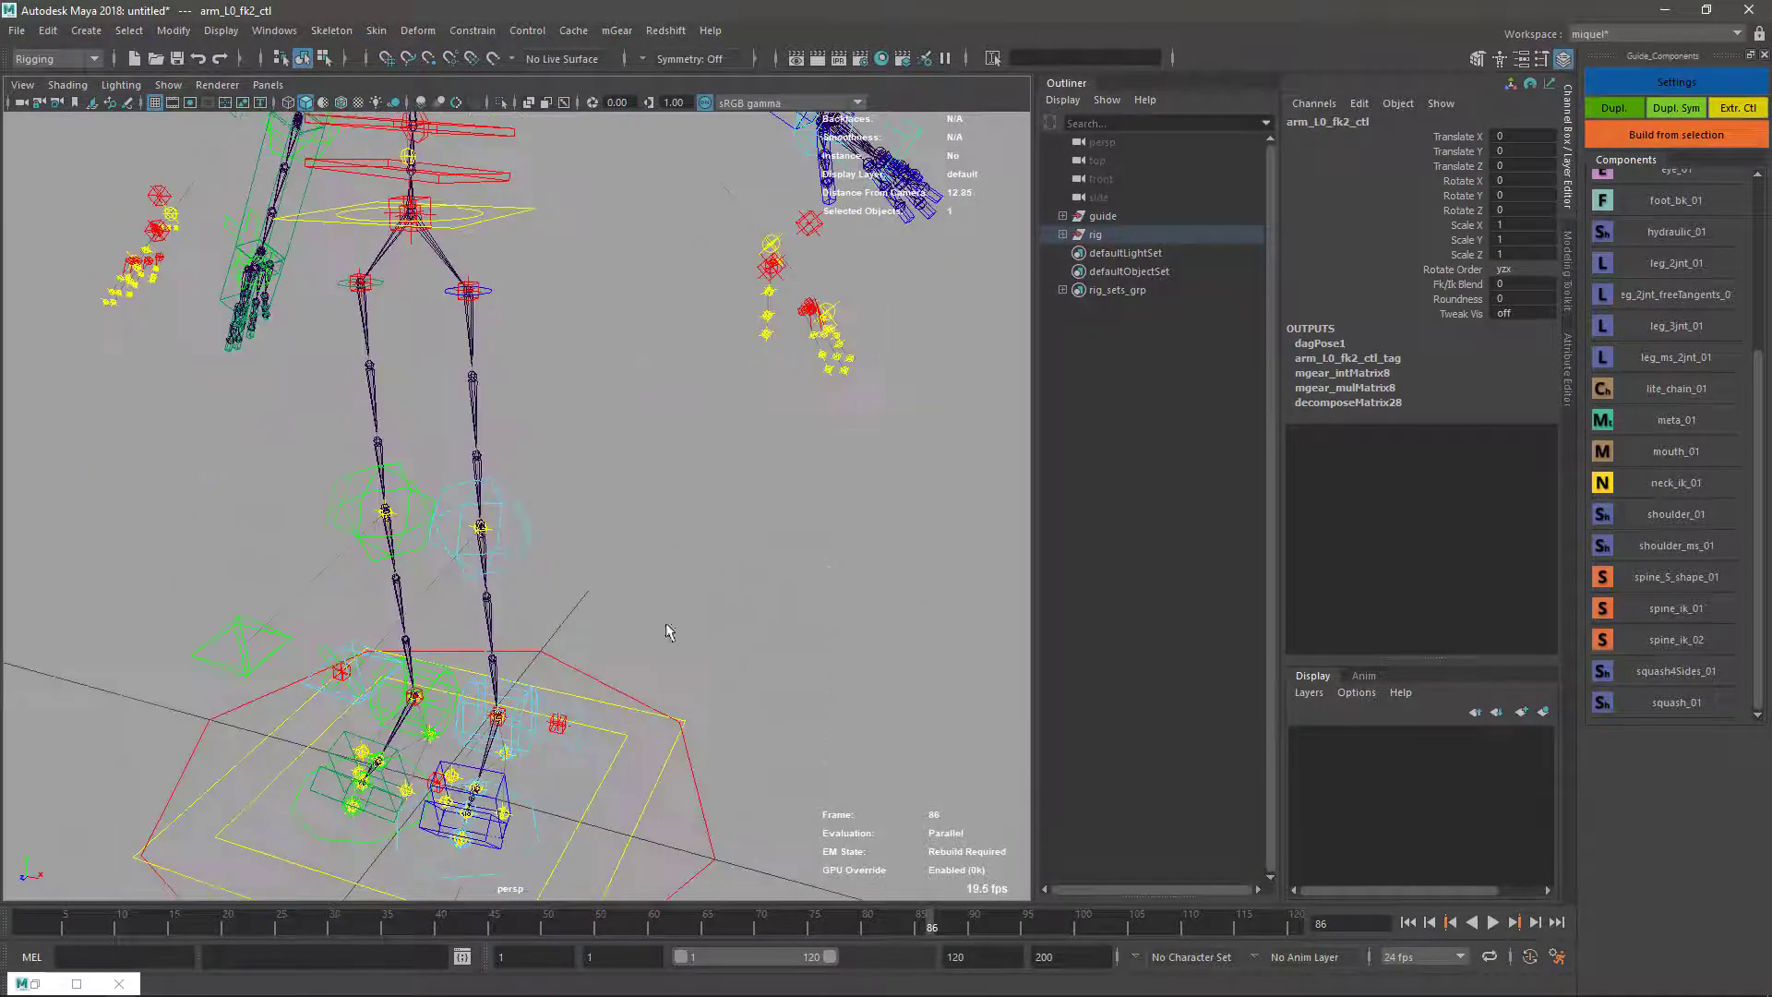
pyautogui.keyDown('alt'); pyautogui.moveTo(748, 392); pyautogui.dragTo(730, 517, button='middle'); pyautogui.keyUp('alt')
pyautogui.keyDown('alt'); pyautogui.moveTo(572, 653); pyautogui.dragTo(647, 427, button='middle'); pyautogui.keyUp('alt')
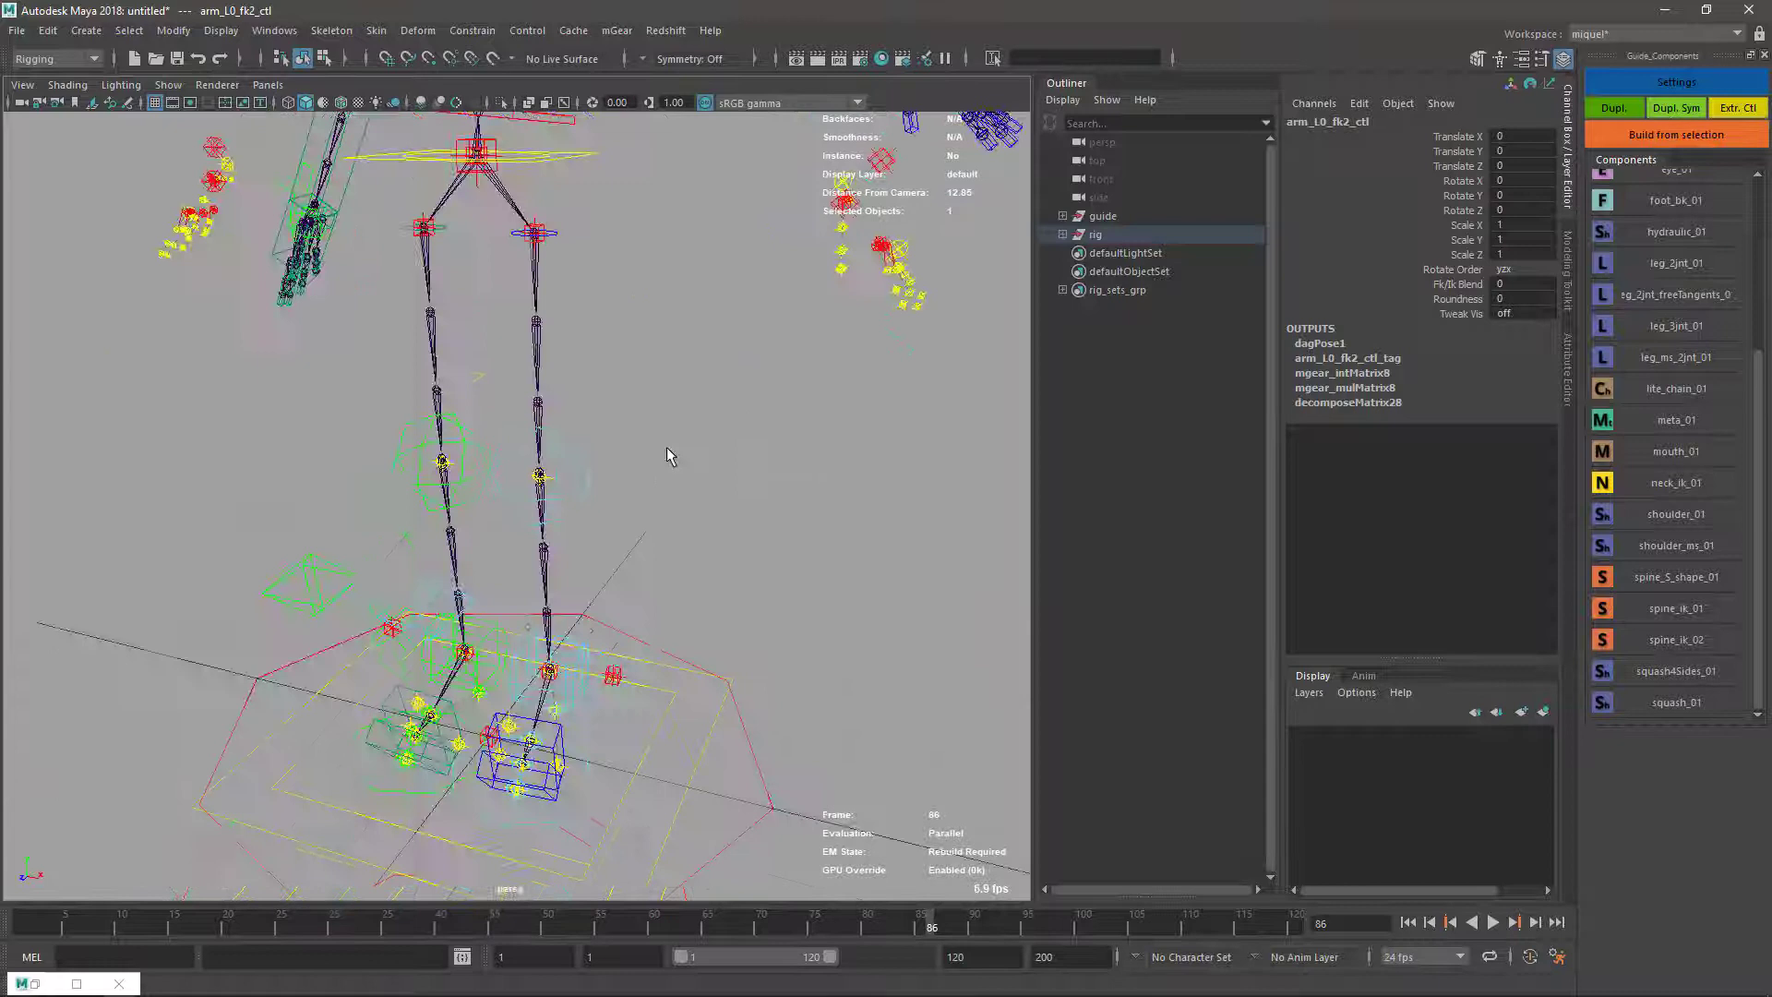
pyautogui.click(609, 746)
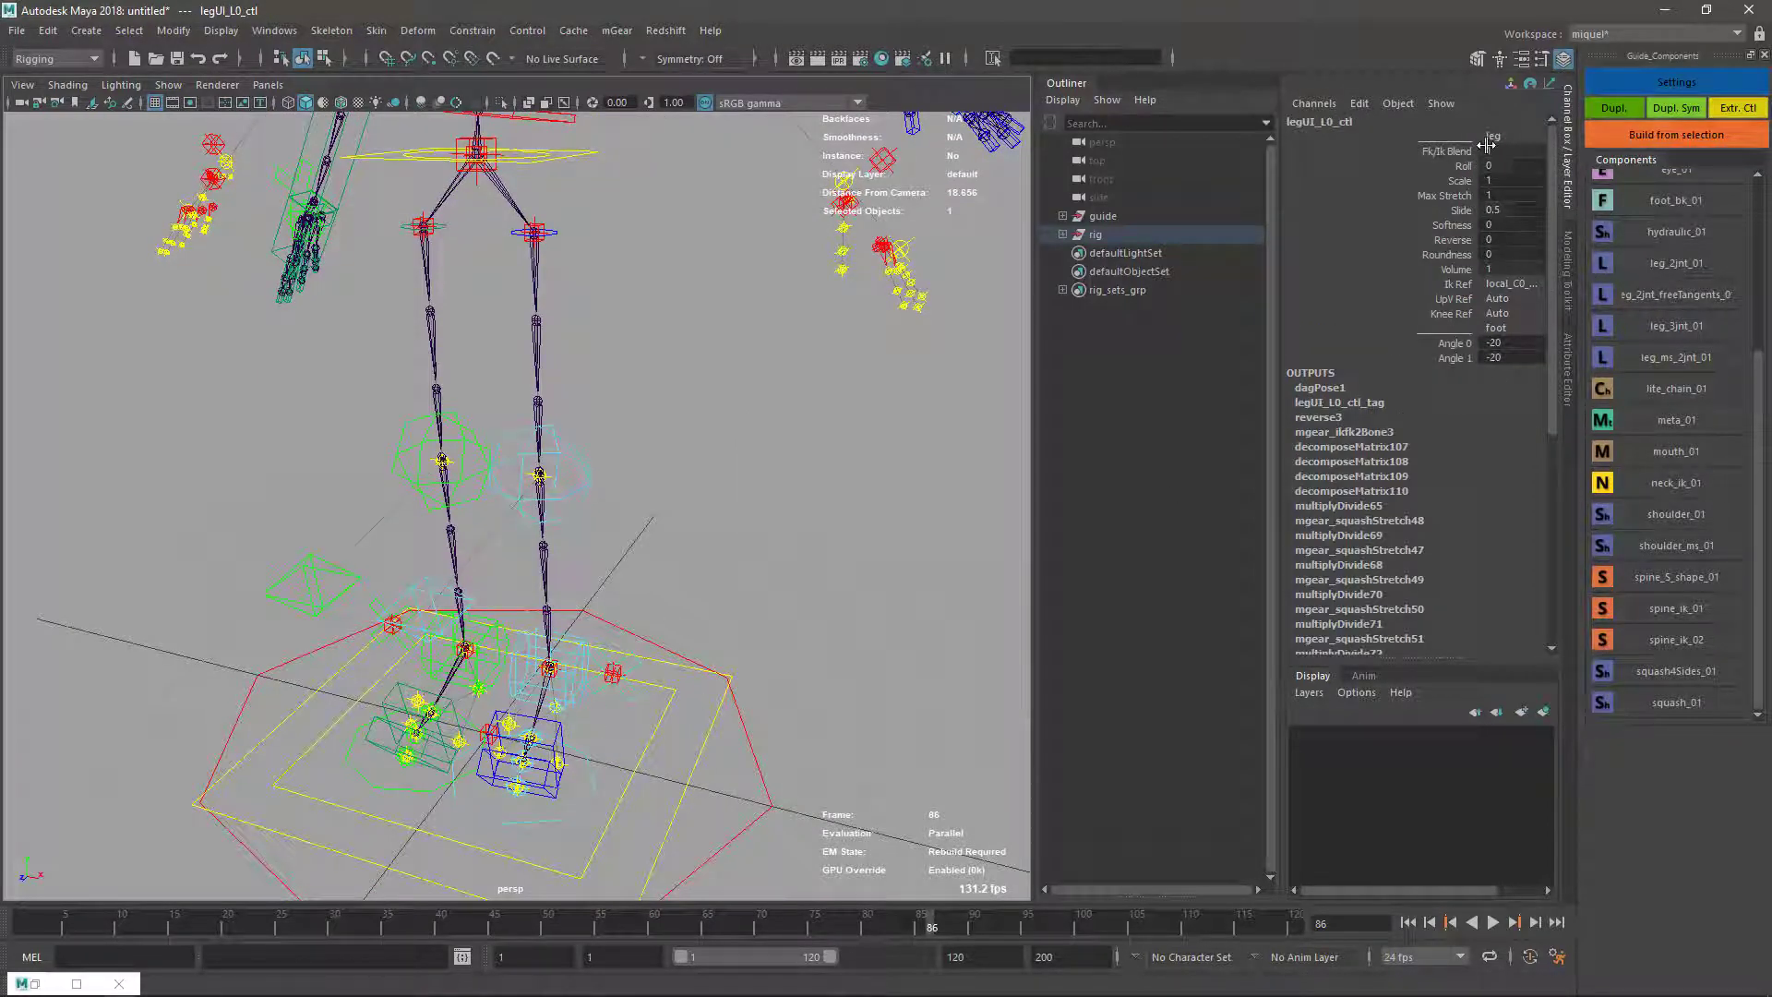
pyautogui.click(591, 493)
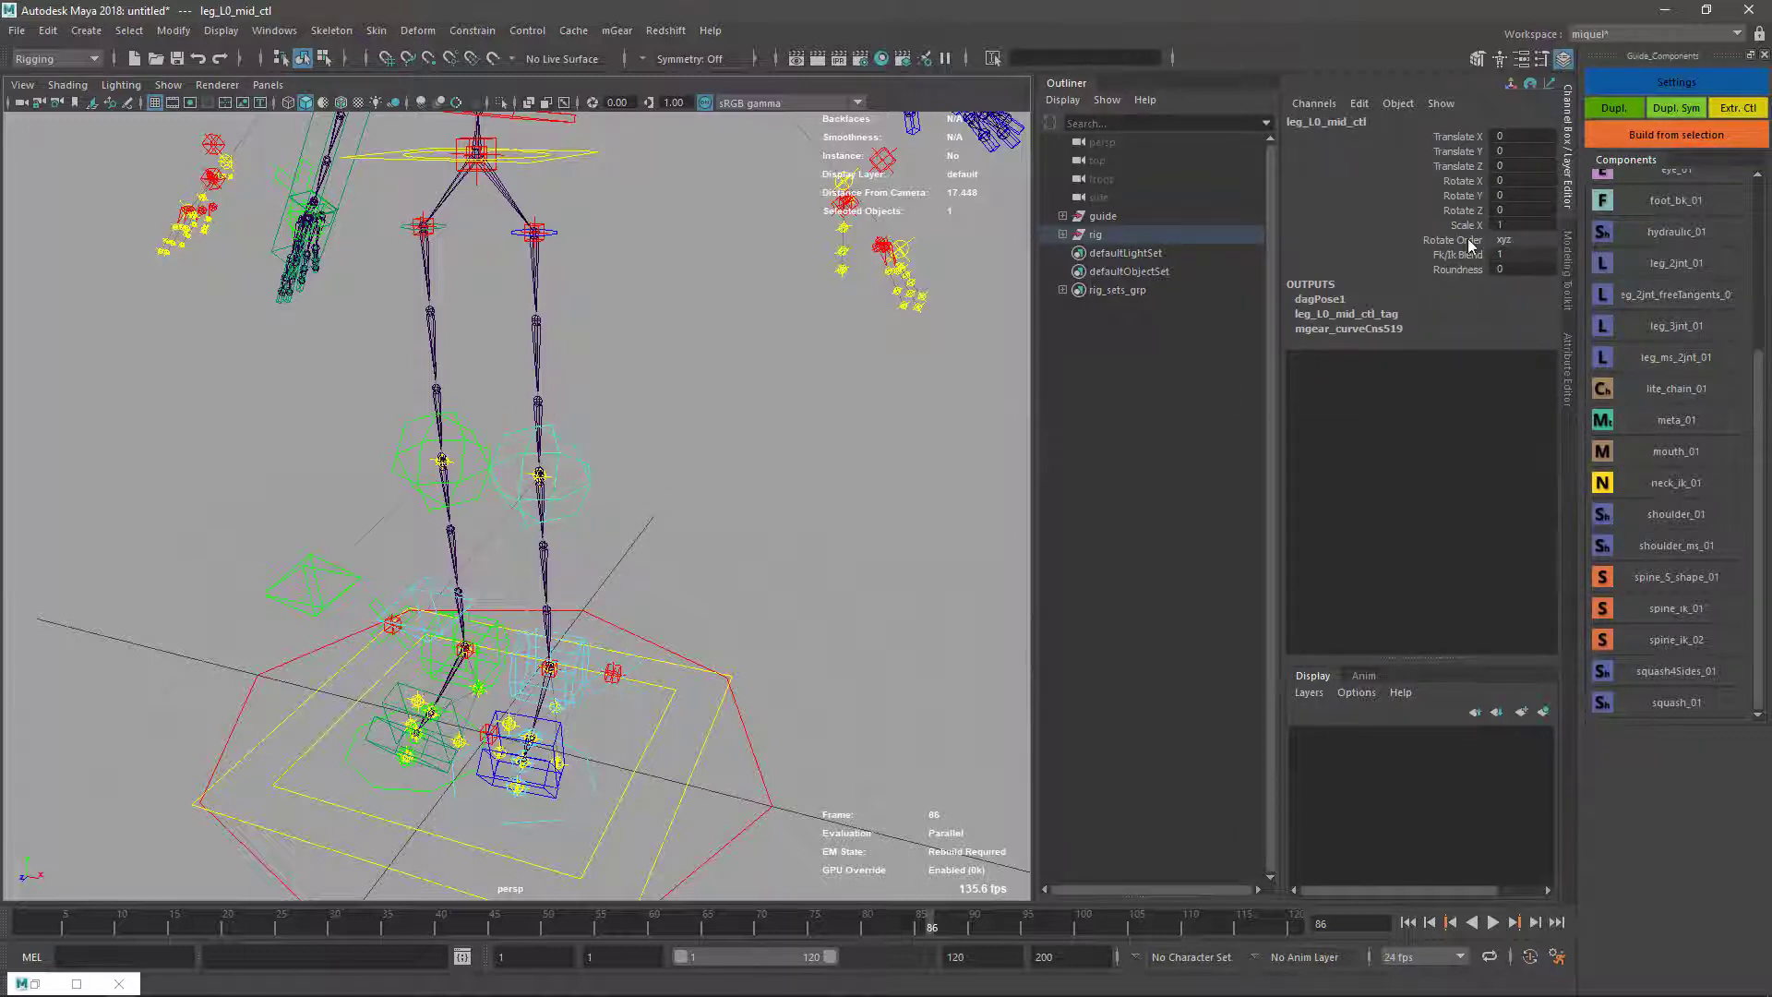
pyautogui.click(1463, 254)
pyautogui.moveTo(825, 491); pyautogui.dragTo(631, 547, button='middle')
# Test the Fk/Ik Blend from the left leg's UI control as well, leaving it at 0.
pyautogui.click(632, 685)
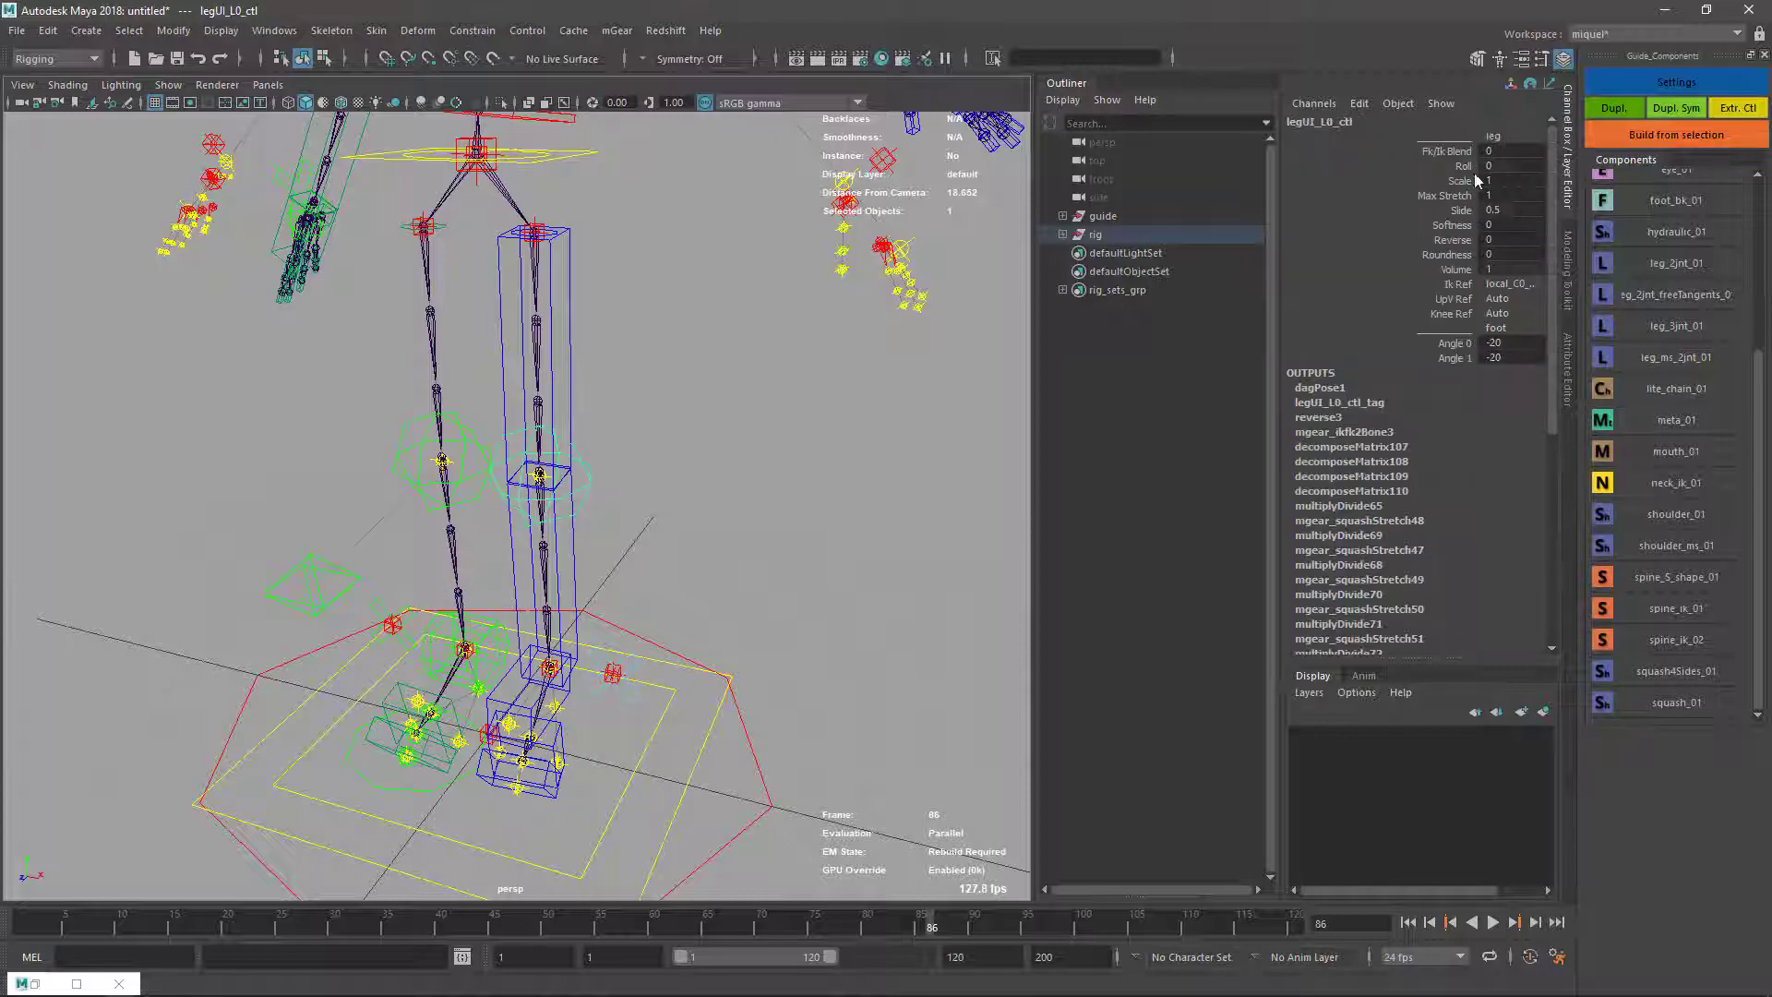
pyautogui.click(1444, 152)
pyautogui.moveTo(671, 465); pyautogui.dragTo(625, 439, button='middle')
# Examine the full rig with the left leg in FK, and switch to the browser to consult the 2.4.0 release log.
pyautogui.keyDown('alt'); pyautogui.moveTo(539, 497); pyautogui.dragTo(517, 702, button='middle'); pyautogui.keyUp('alt')
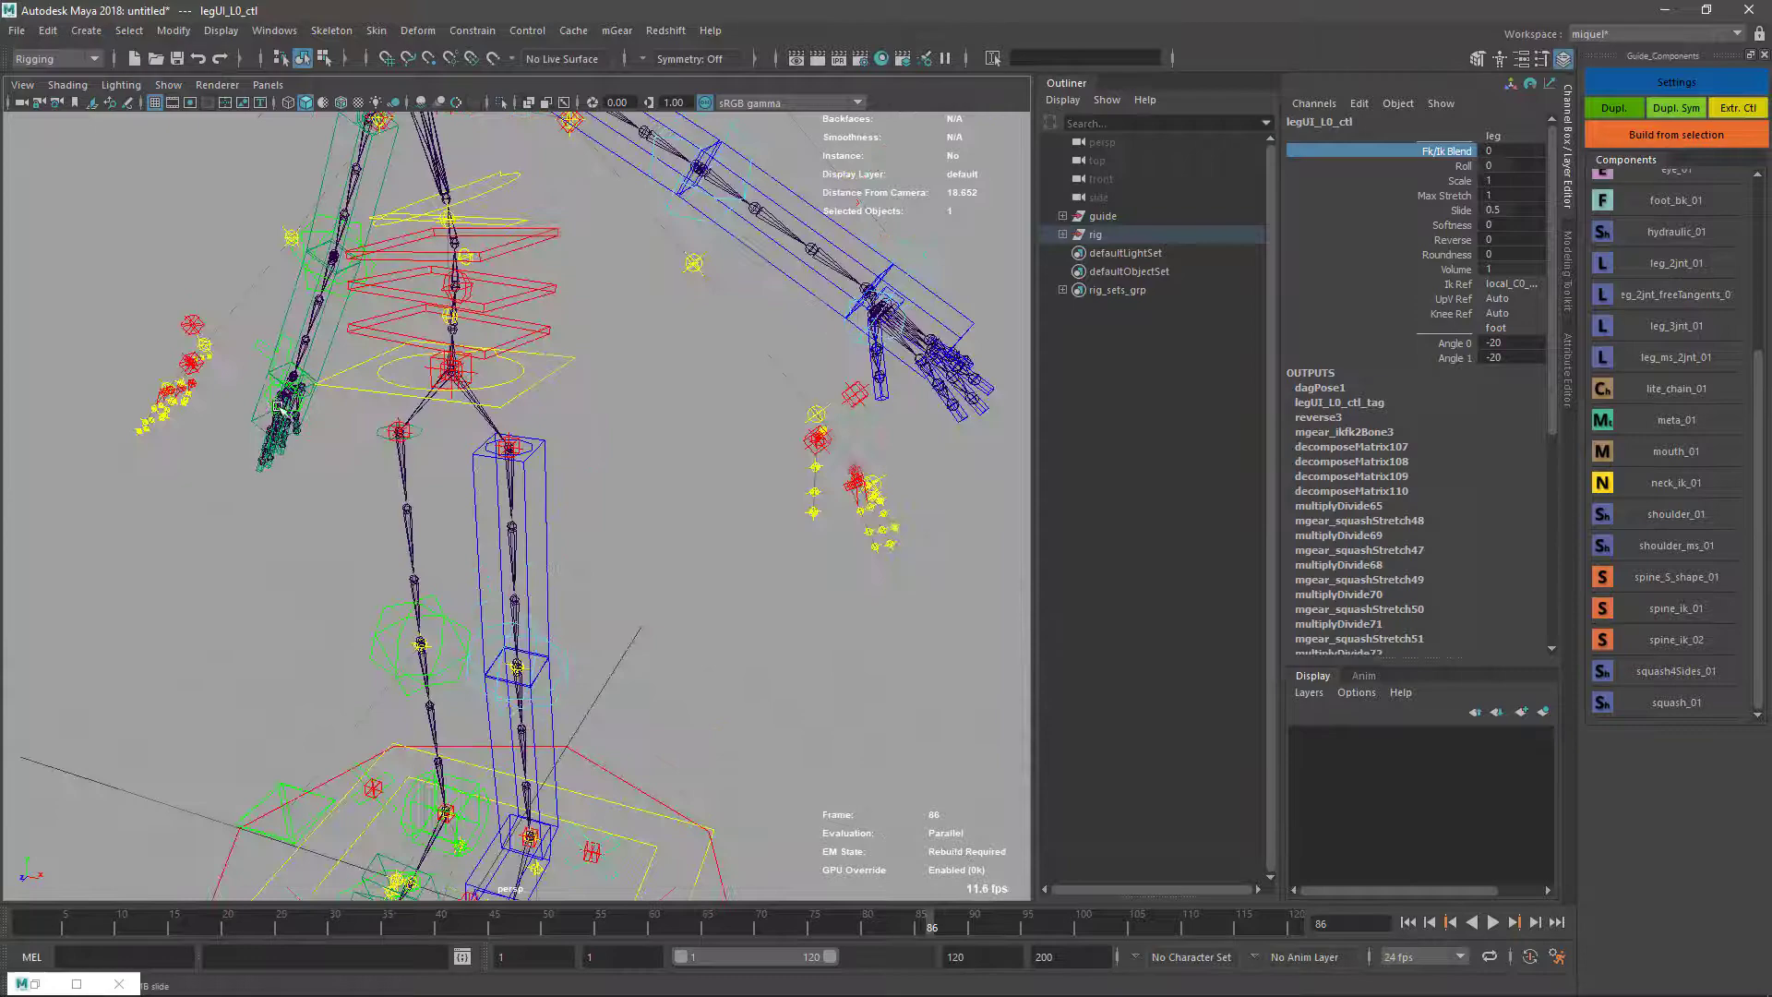
pyautogui.keyDown('alt'); pyautogui.moveTo(409, 458); pyautogui.dragTo(583, 582); pyautogui.keyUp('alt')
pyautogui.keyDown('alt'); pyautogui.moveTo(703, 663); pyautogui.dragTo(595, 546, button='right'); pyautogui.keyUp('alt')
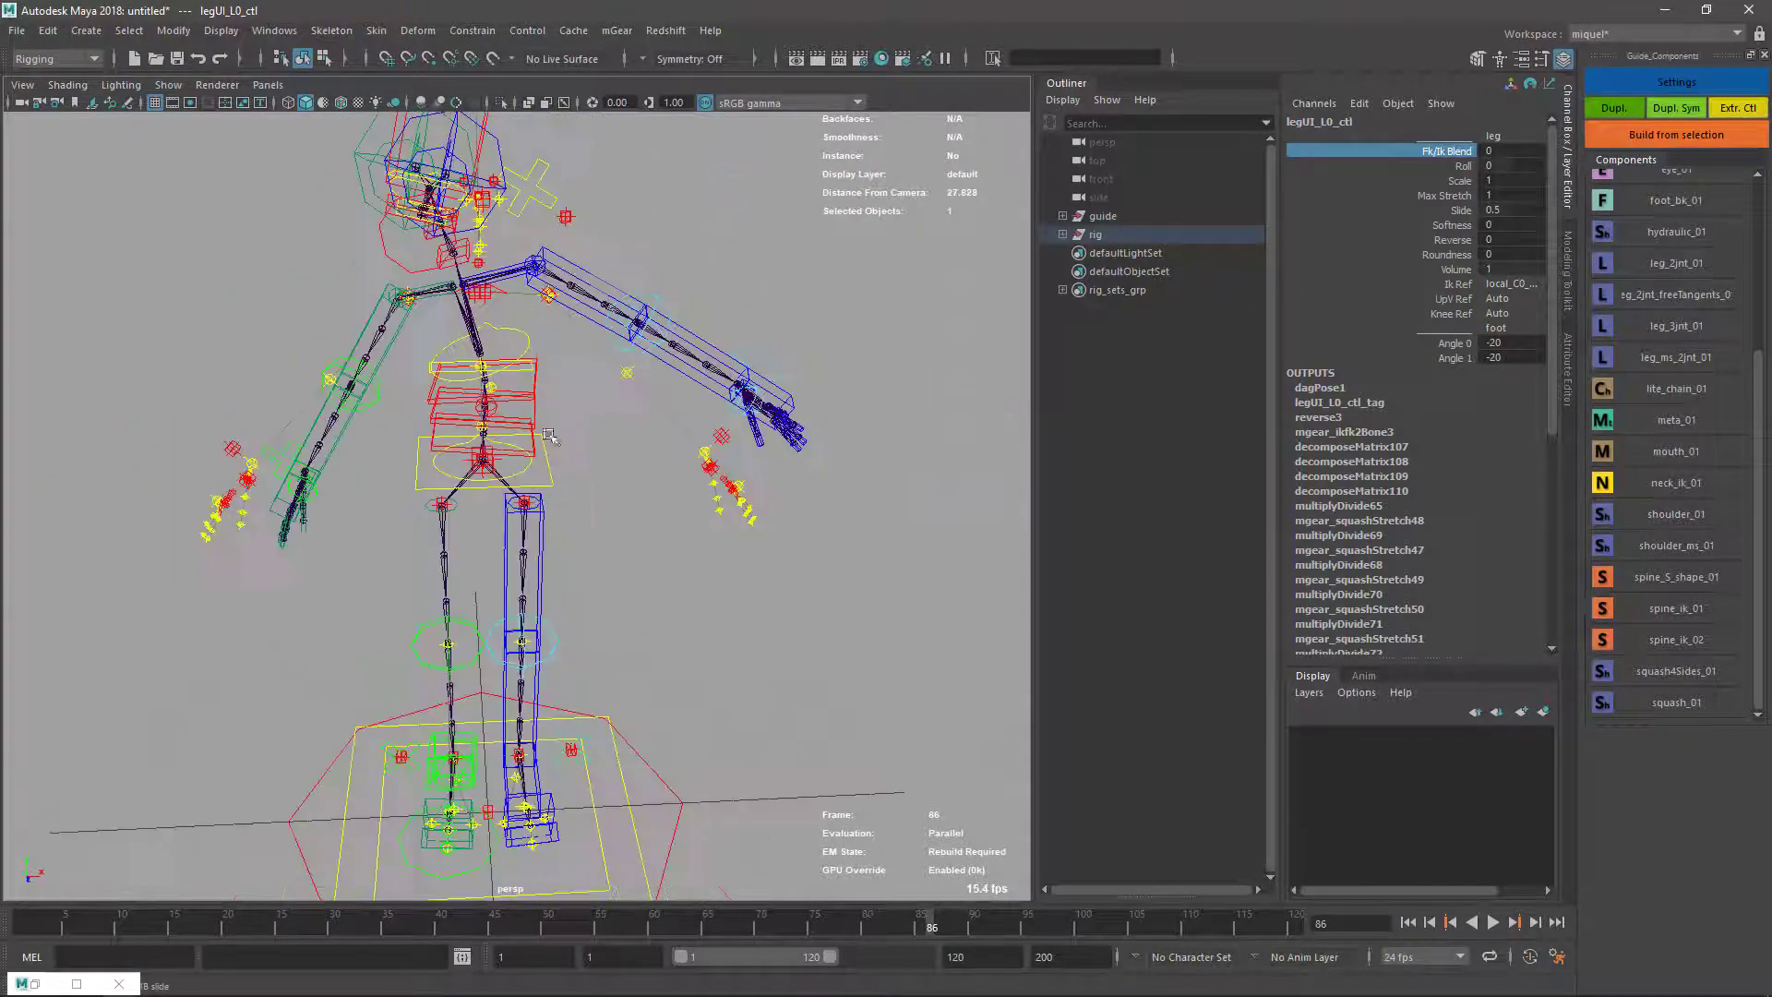
pyautogui.keyDown('alt'); pyautogui.moveTo(596, 546); pyautogui.dragTo(709, 618, button='middle'); pyautogui.keyUp('alt')
pyautogui.moveTo(709, 619)
pyautogui.keyDown('alt'); pyautogui.mouseDown()
pyautogui.moveTo(676, 598)
pyautogui.moveTo(748, 613)
pyautogui.moveTo(713, 634)
pyautogui.moveTo(726, 643)
pyautogui.mouseUp(); pyautogui.keyUp('alt')
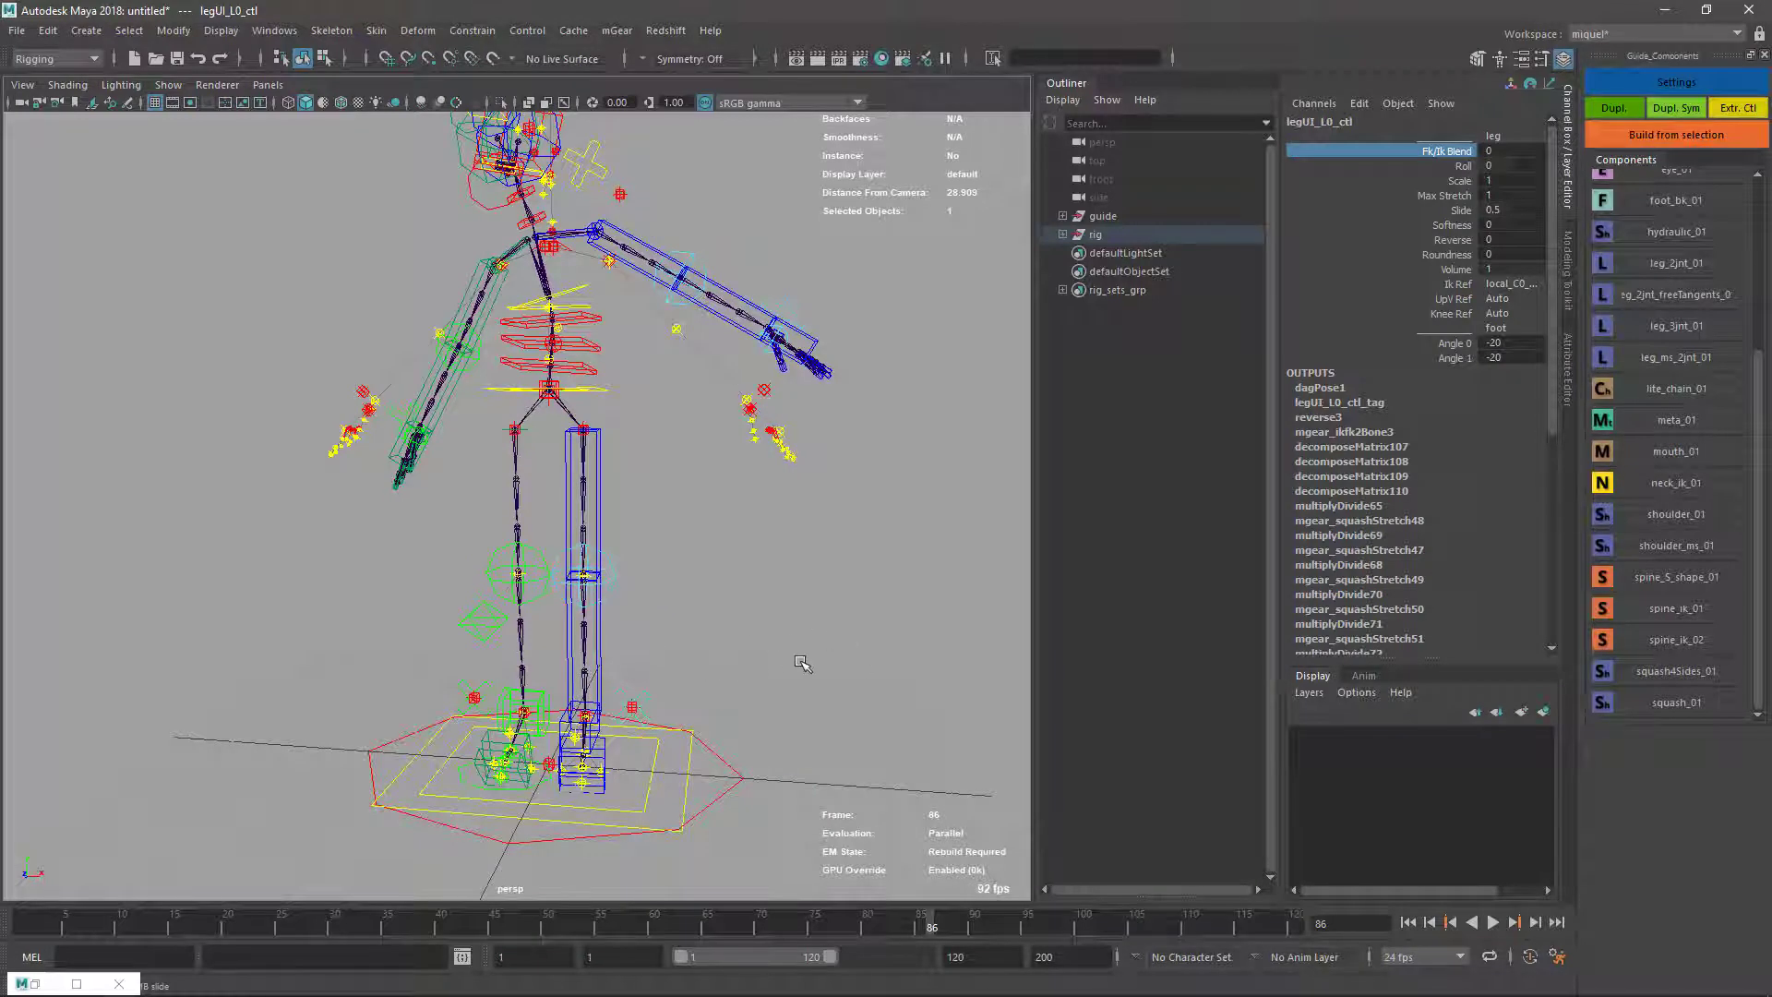
pyautogui.hotkey('alt', 'Tab')
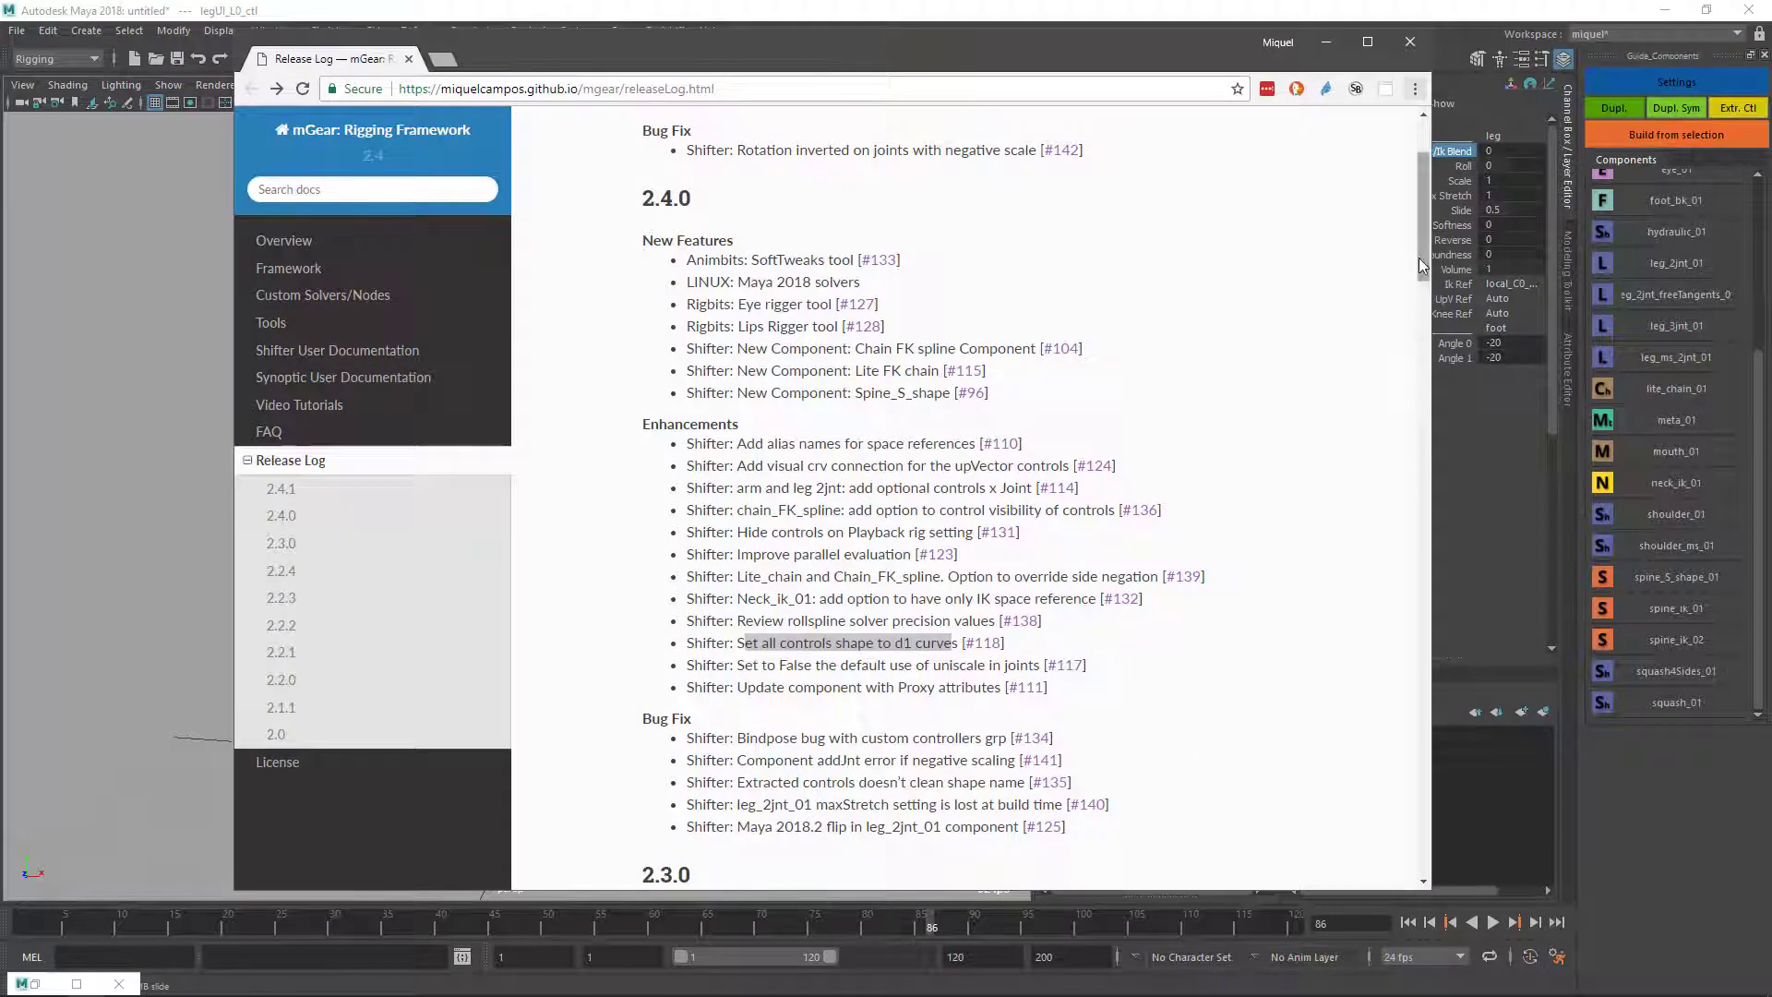
pyautogui.moveTo(1419, 258); pyautogui.dragTo(1419, 260)
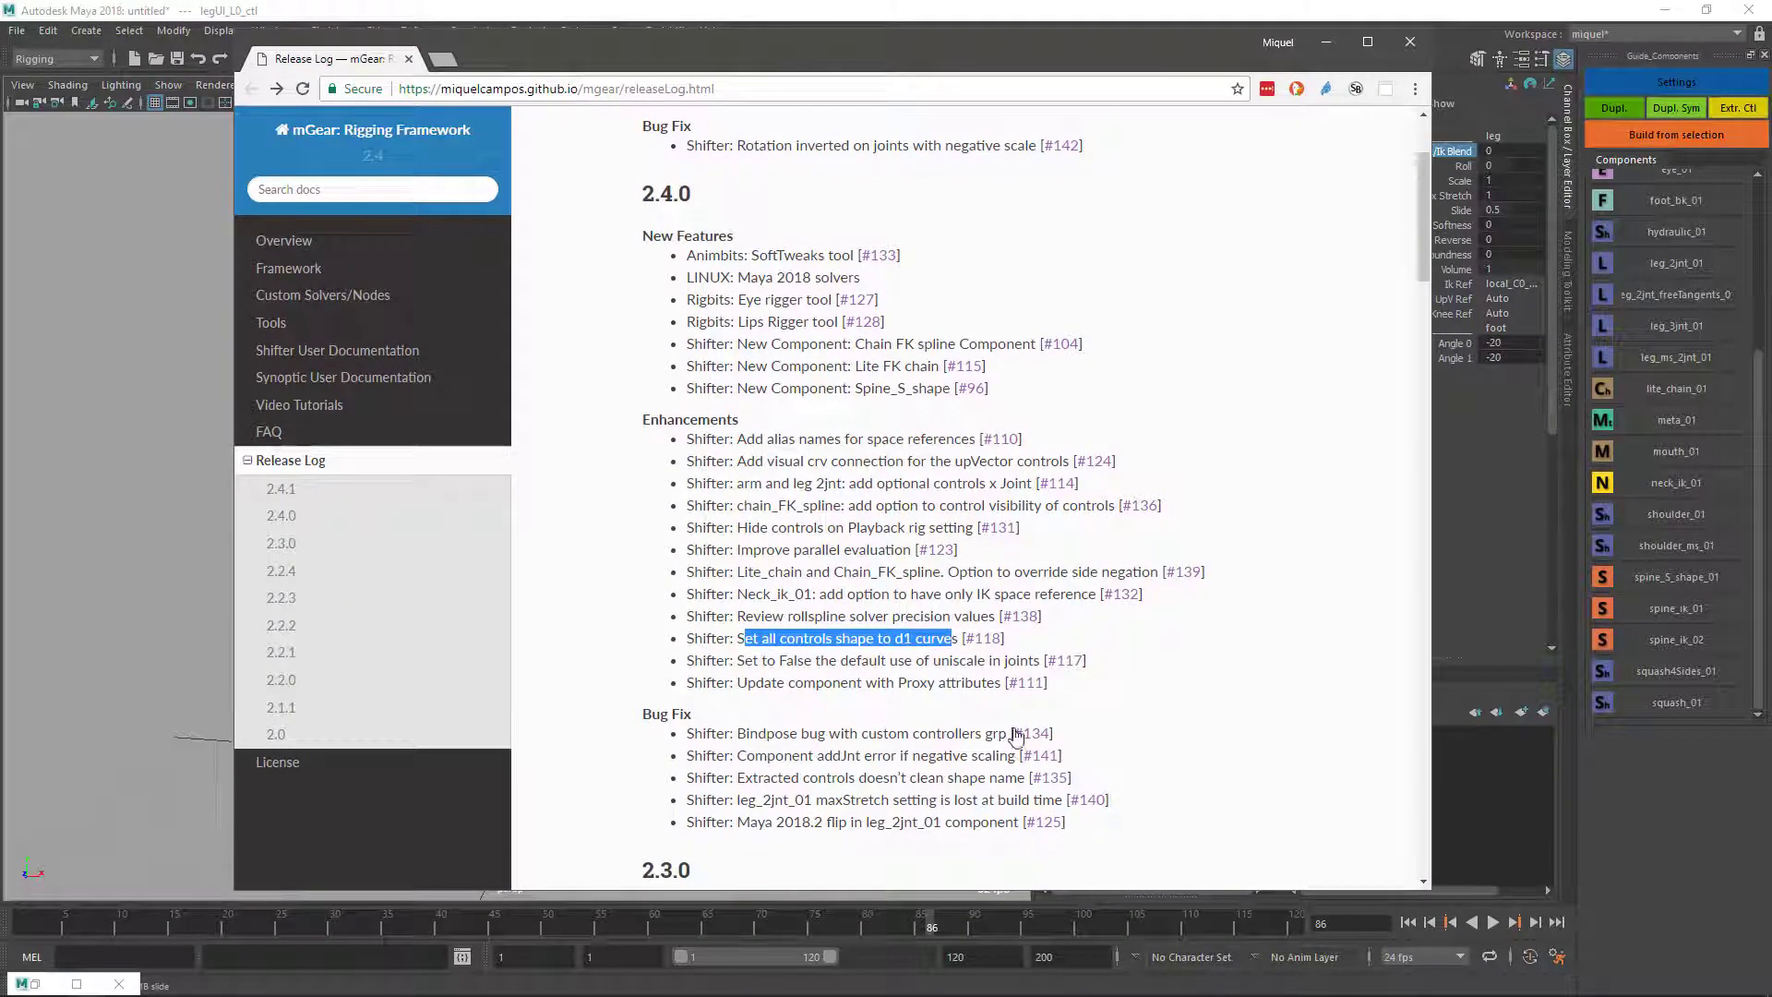